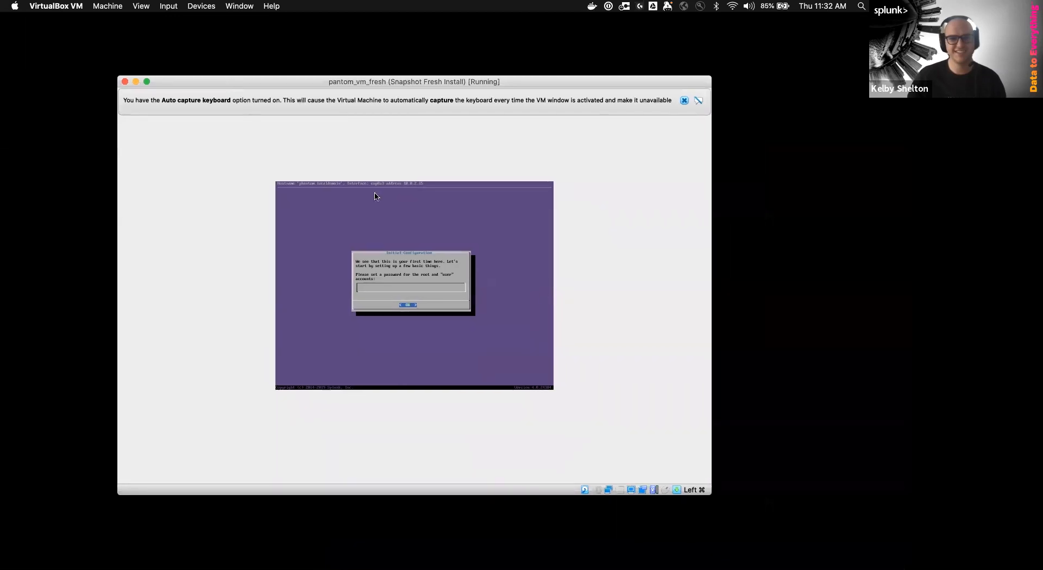
Switch the Phantom VM window to Scaled Mode and enlarge it so the console is readable
{"action": "left_click_drag", "start_coordinate": [709, 495], "coordinate": [743, 514]}
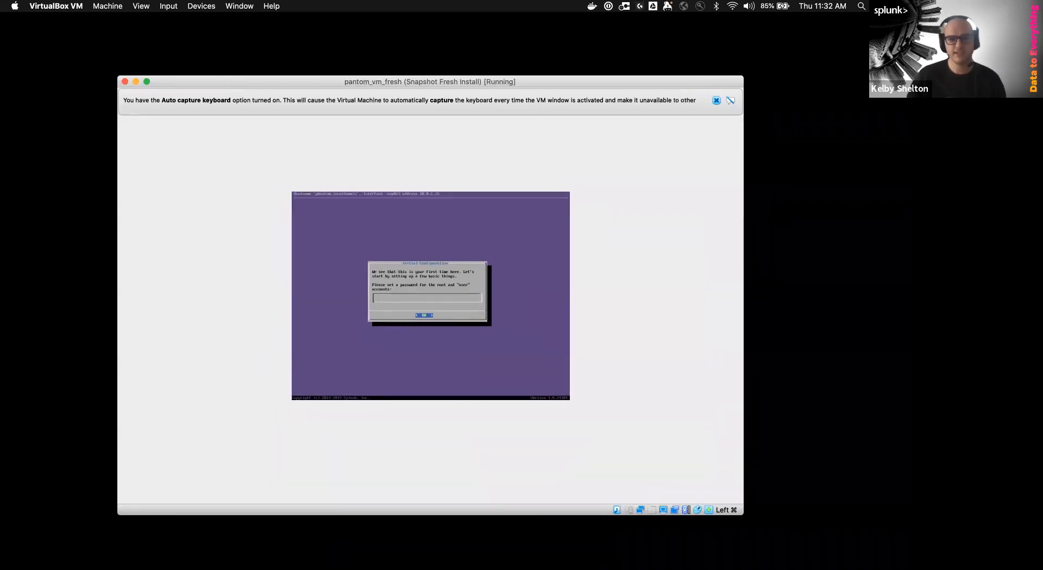
{"action": "left_click", "coordinate": [130, 7]}
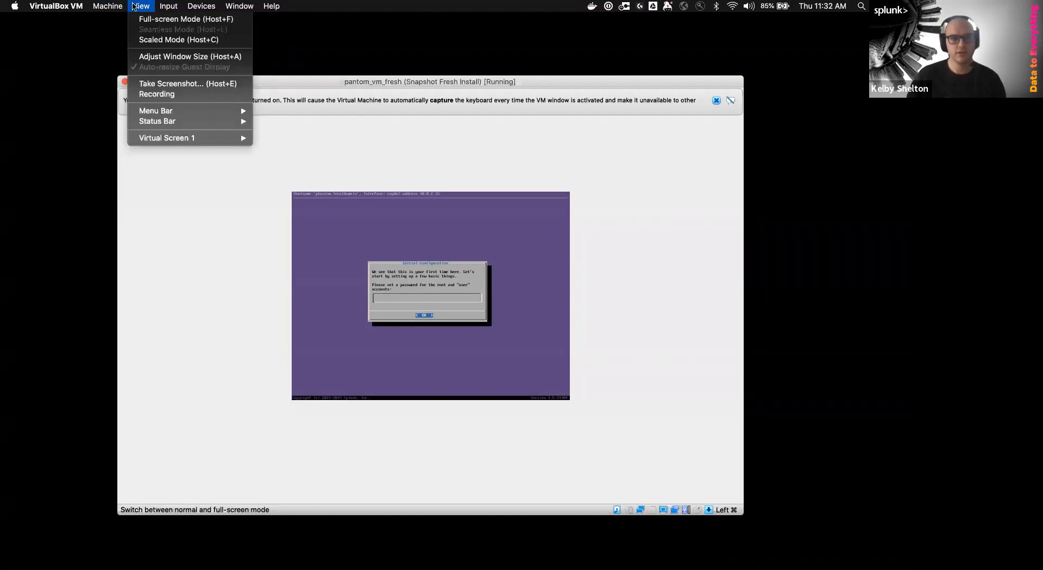
{"action": "left_click", "coordinate": [150, 41]}
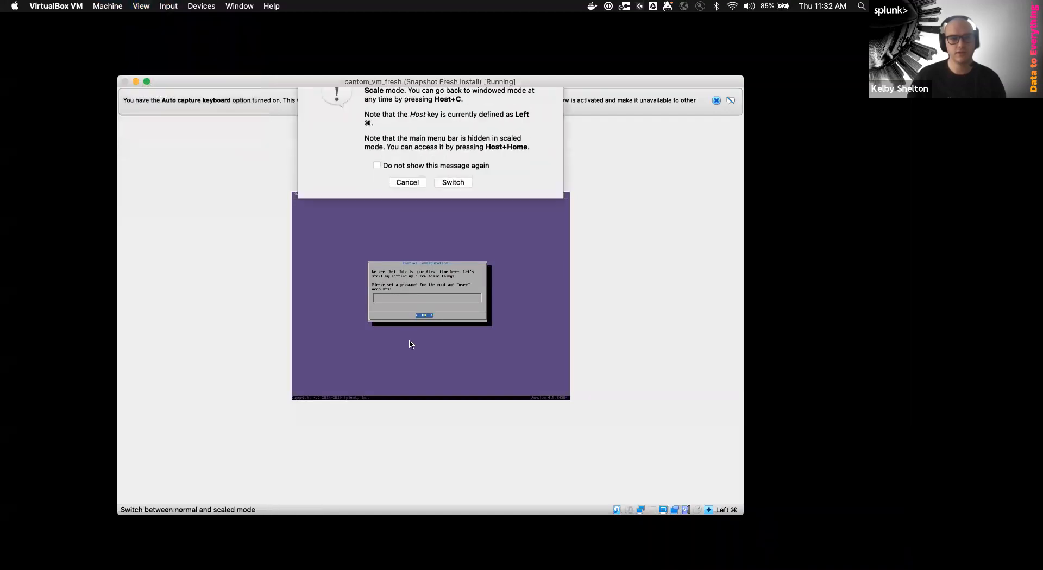
{"action": "left_click", "coordinate": [442, 207]}
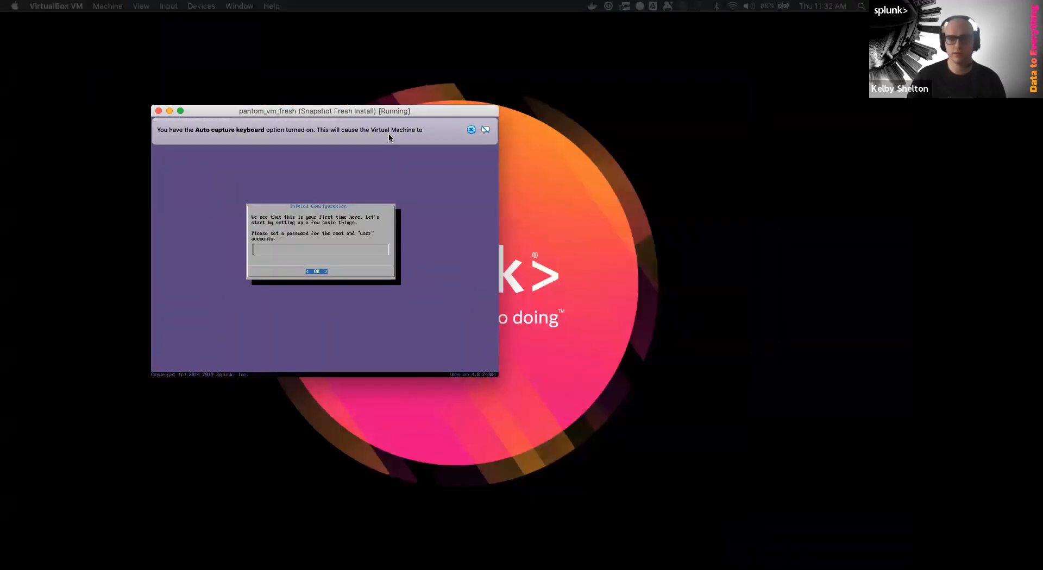
{"action": "left_click_drag", "start_coordinate": [493, 374], "coordinate": [795, 552]}
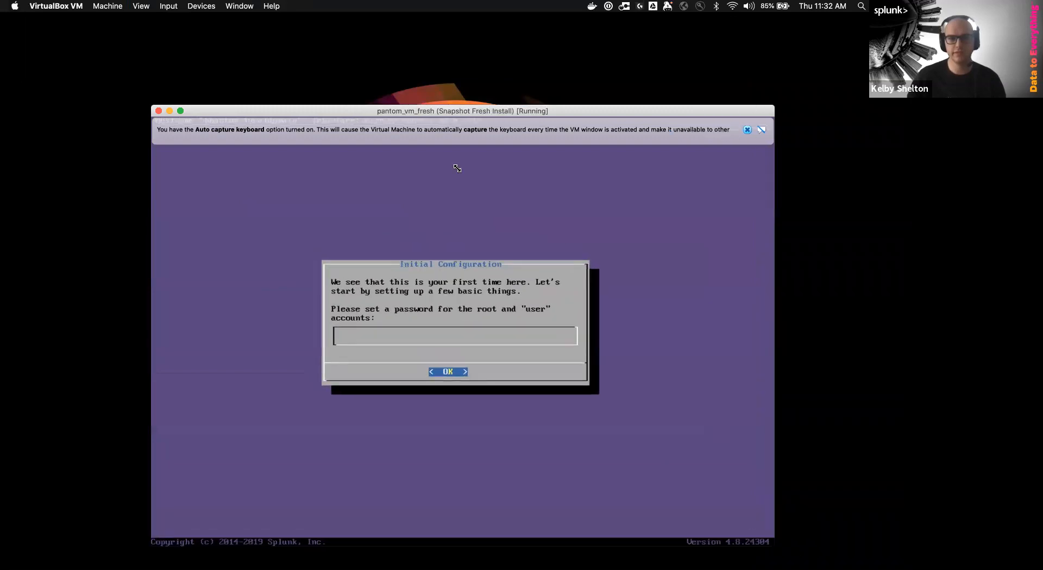
{"action": "left_click_drag", "start_coordinate": [428, 110], "coordinate": [402, 80]}
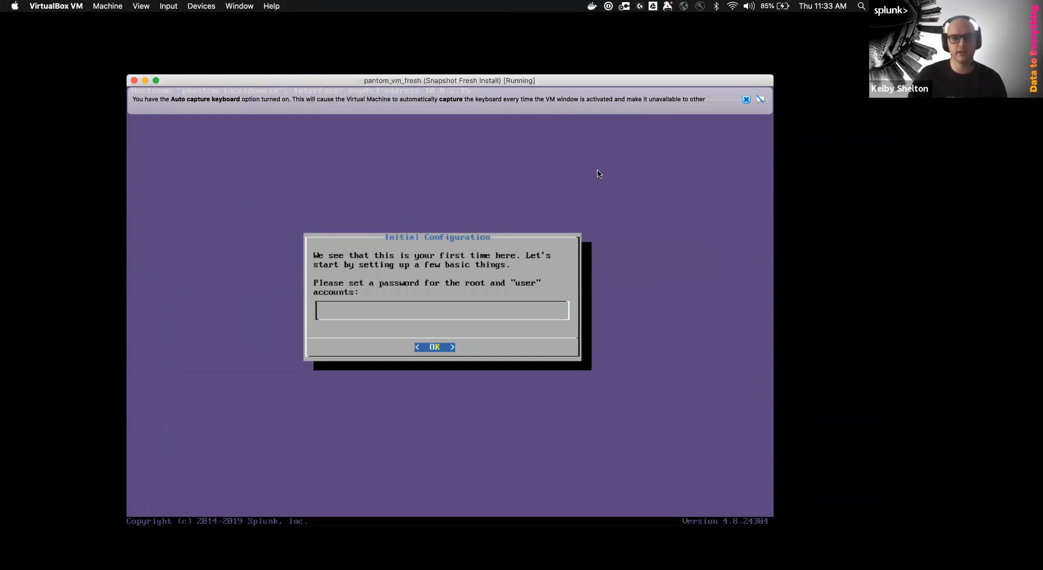
Dismiss the auto-capture notice, then enter and confirm the root and user account password
{"action": "left_click", "coordinate": [748, 101]}
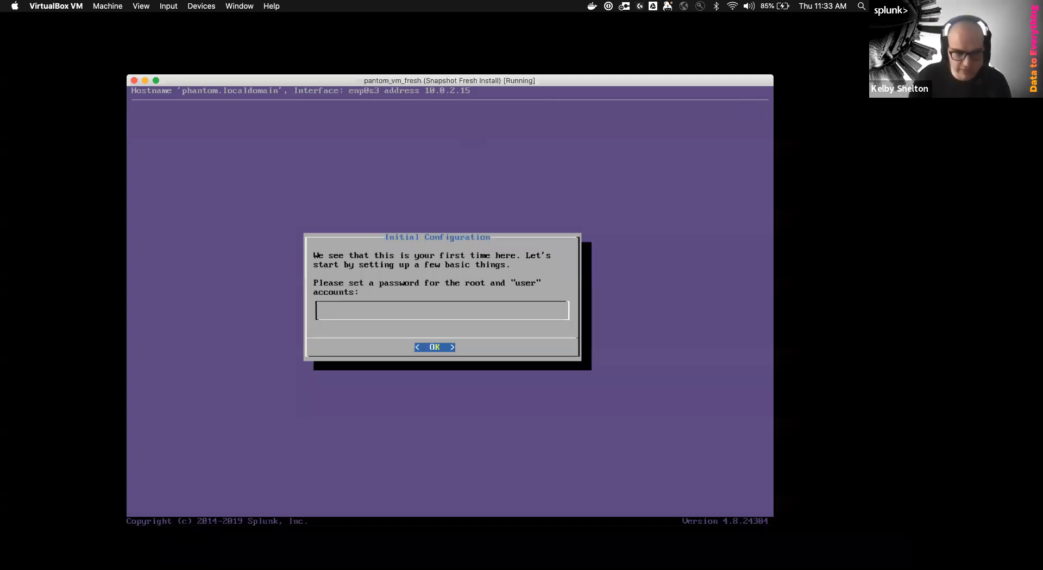
{"action": "type", "text": "*****"}
{"action": "key", "text": "BackSpace"}
{"action": "key", "text": "BackSpace"}
{"action": "type", "text": "********"}
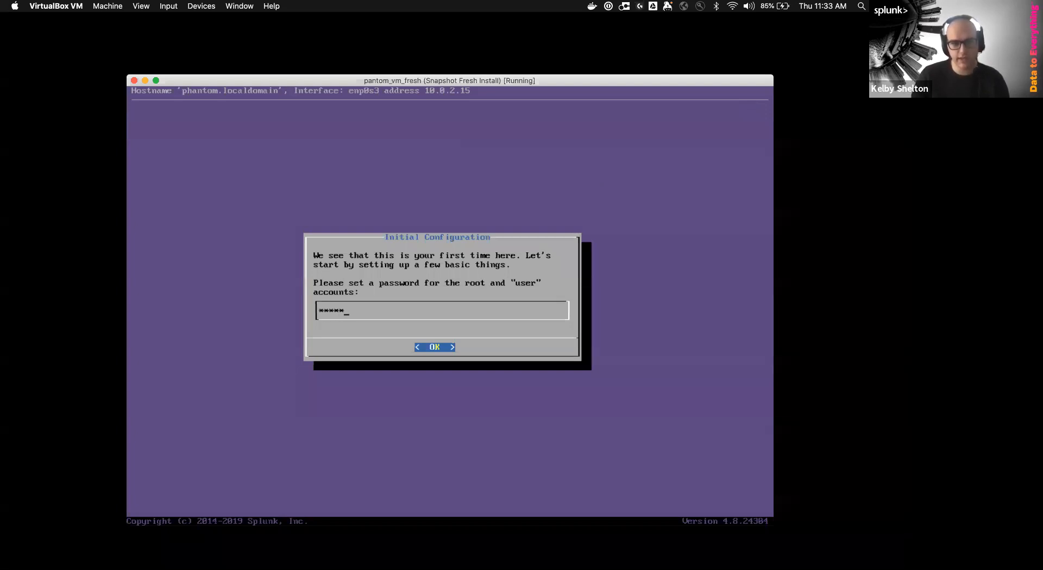
{"action": "key", "text": "Return"}
{"action": "type", "text": "*********"}
{"action": "key", "text": "Return"}
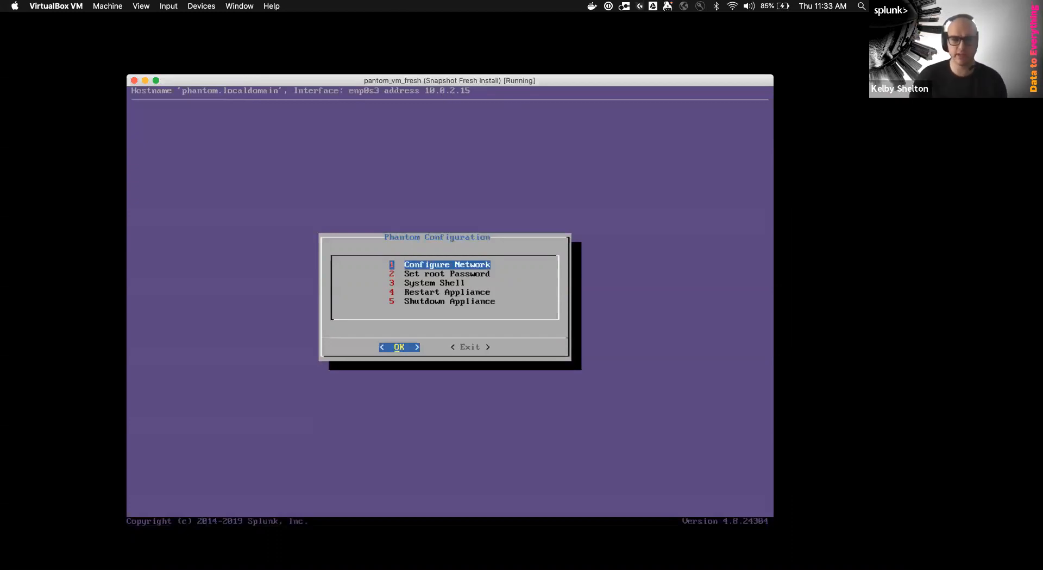
Run Configure Network to set up DHCP on enp0s3 and return to the configuration menu
{"action": "key", "text": "Return"}
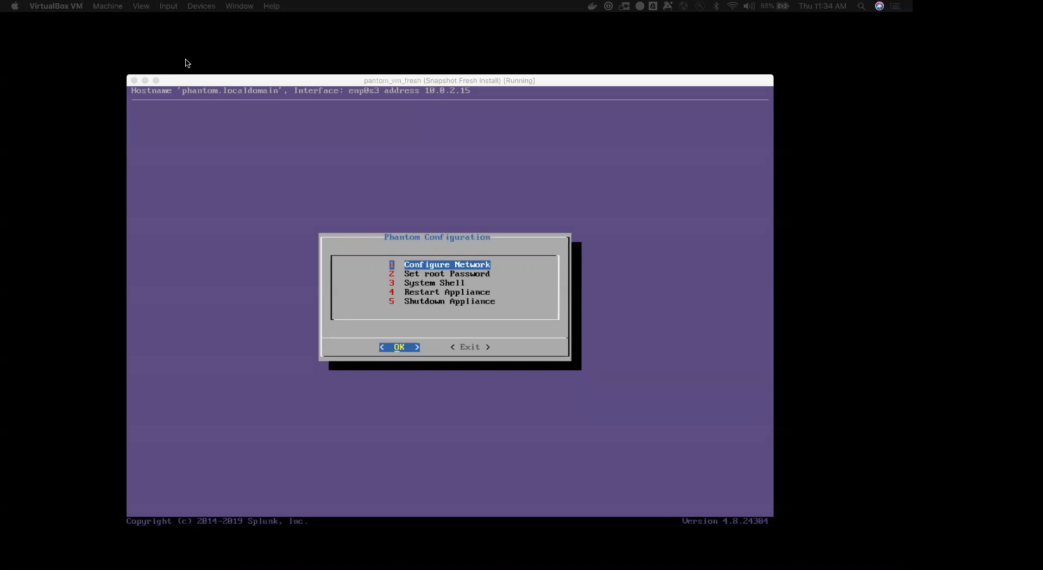
Open the VM's Settings on the Network page, showing Adapter 1 attached to NAT
{"action": "left_click", "coordinate": [180, 6]}
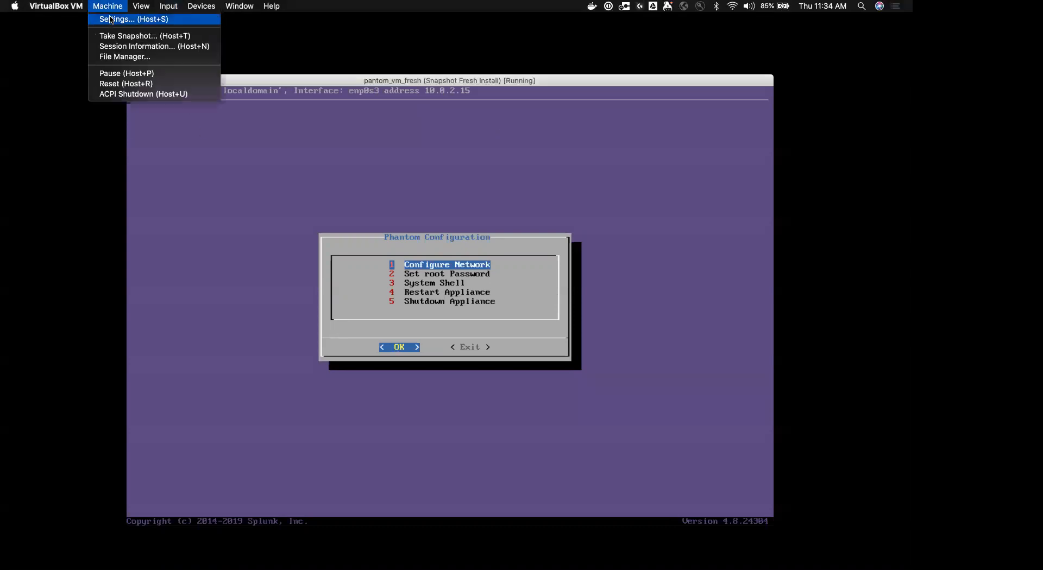
{"action": "left_click", "coordinate": [110, 19]}
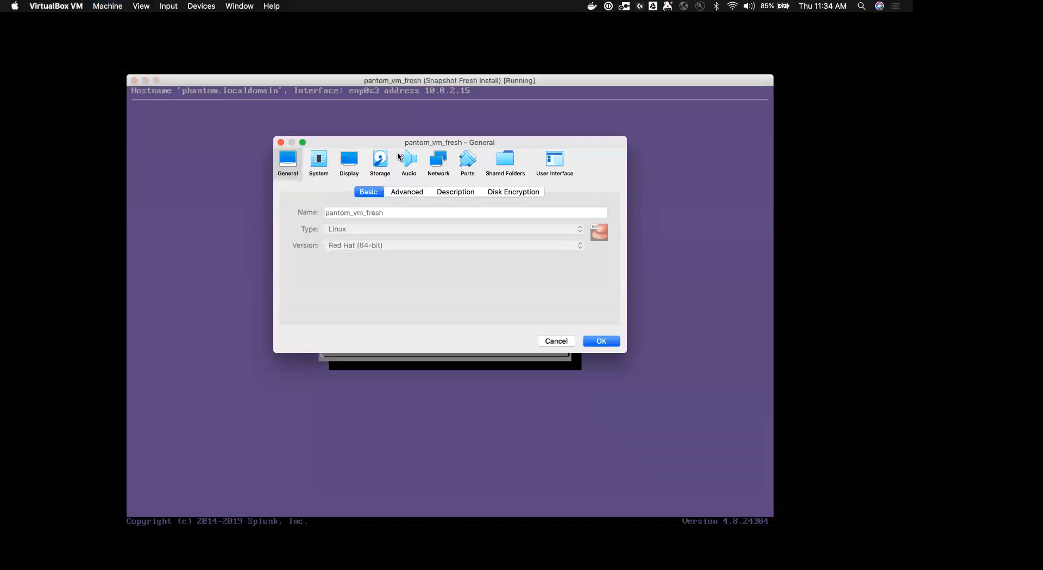
{"action": "left_click_drag", "start_coordinate": [394, 145], "coordinate": [635, 195]}
{"action": "left_click", "coordinate": [704, 217]}
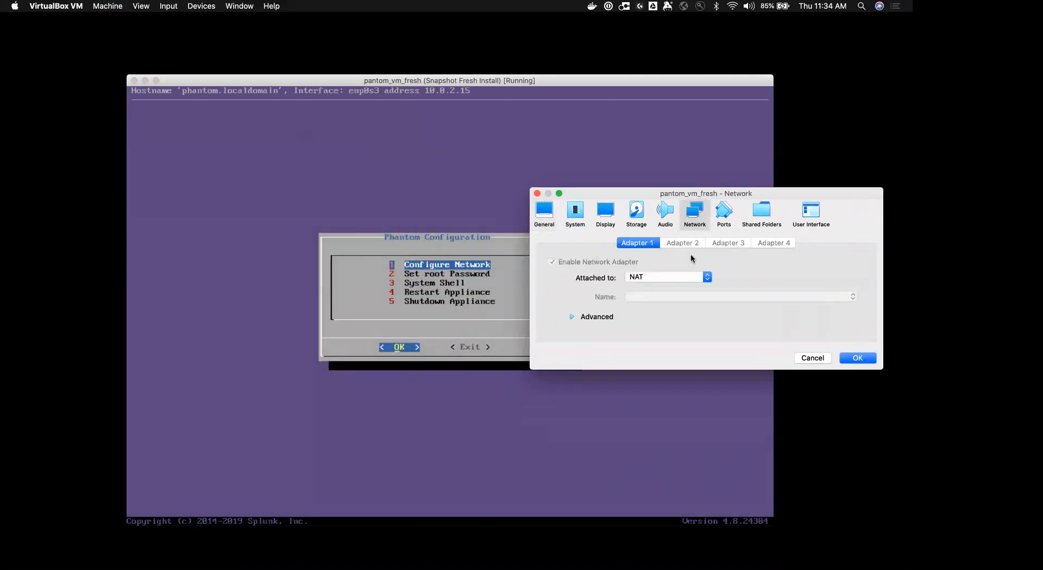
{"action": "left_click_drag", "start_coordinate": [669, 196], "coordinate": [646, 401]}
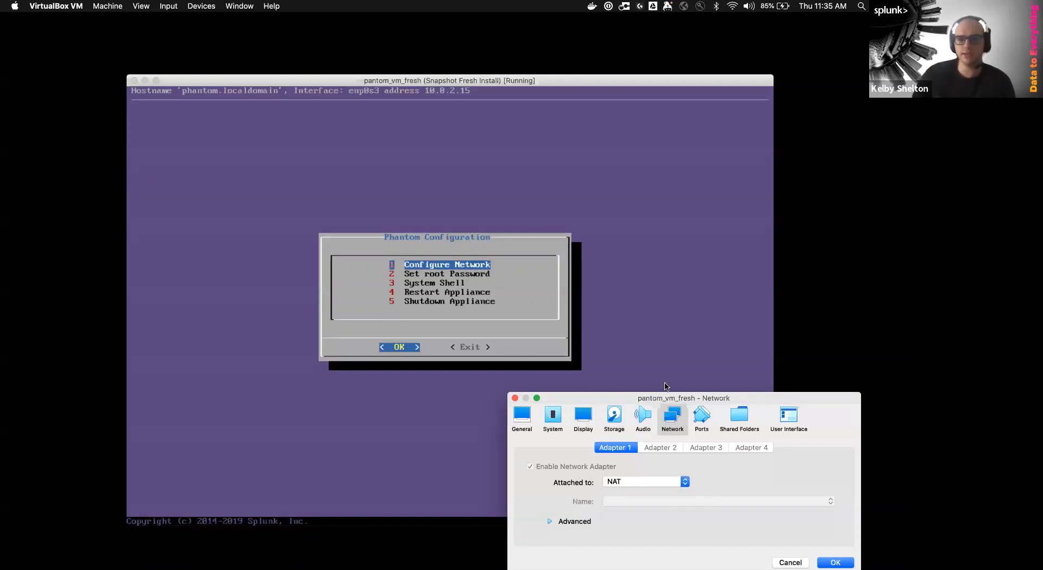
{"action": "left_click_drag", "start_coordinate": [630, 401], "coordinate": [562, 252]}
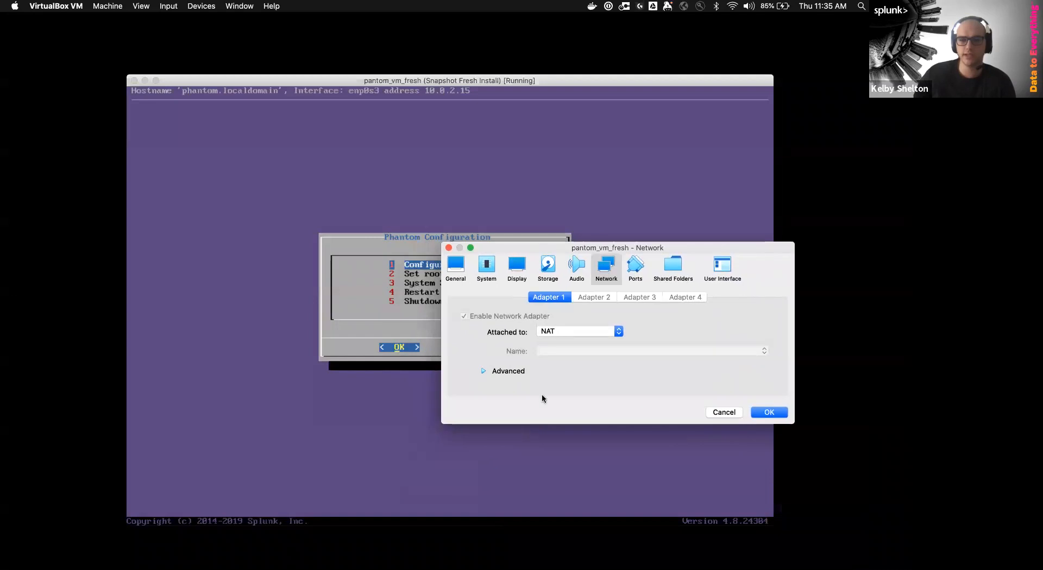
Add a port-forwarding rule with host IP 127.0.0.1 and host port 8443
{"action": "left_click", "coordinate": [509, 372]}
{"action": "left_click", "coordinate": [604, 457]}
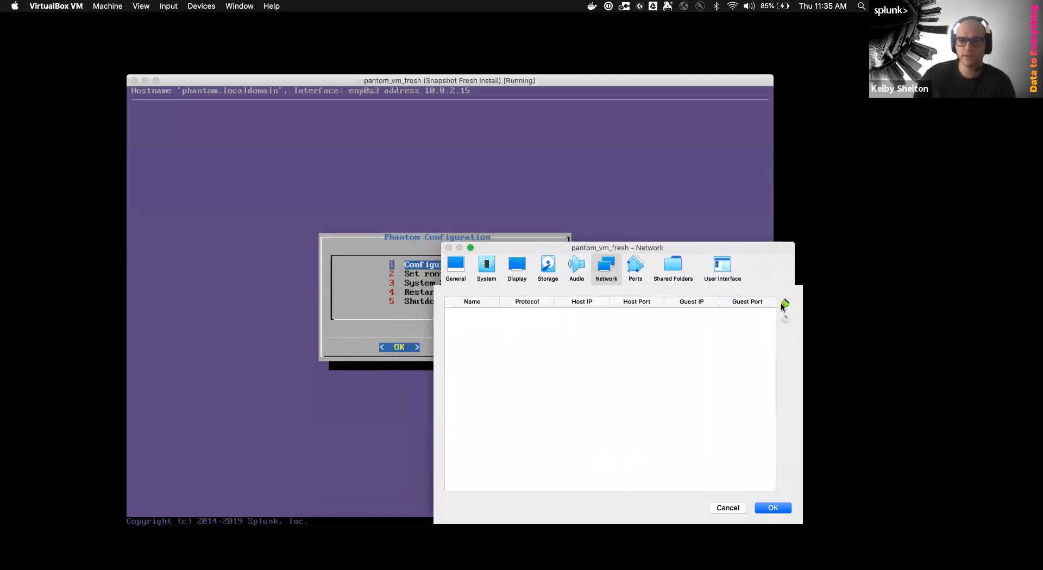
{"action": "left_click", "coordinate": [785, 302]}
{"action": "left_click", "coordinate": [592, 318]}
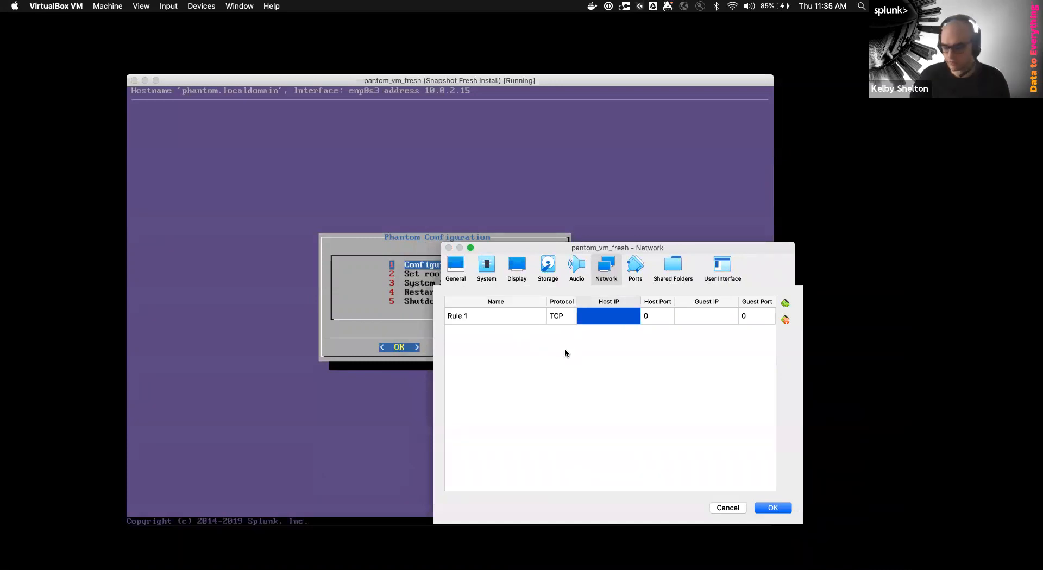
{"action": "type", "text": "127.0.0.1"}
{"action": "key", "text": "Tab"}
{"action": "type", "text": "8443"}
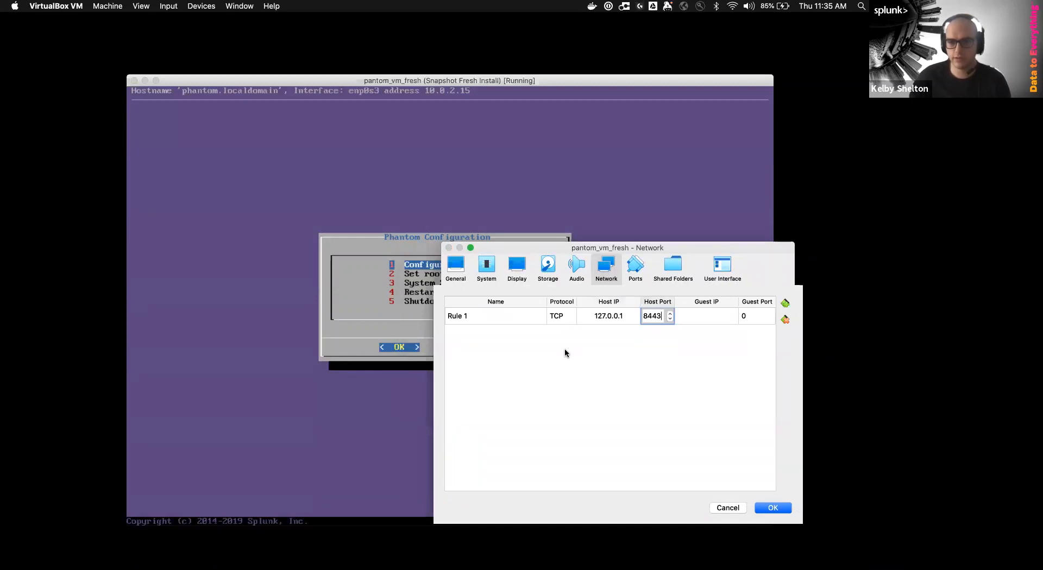
{"action": "key", "text": "Tab"}
Give the rule guest IP 10.0.2.5 and guest port 443, then save the network settings
{"action": "type", "text": "10"}
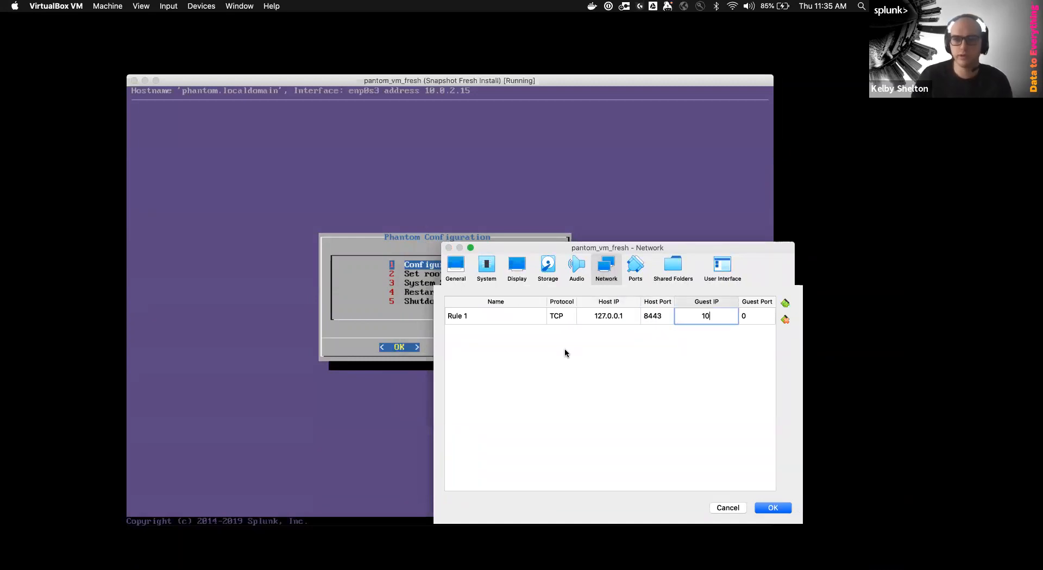
{"action": "type", "text": ".0.2.5"}
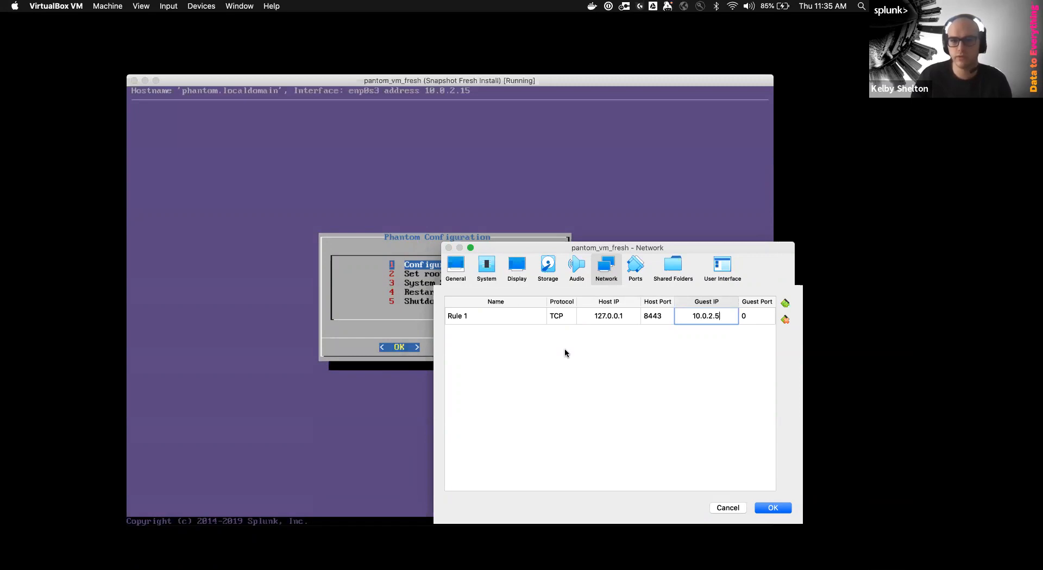
{"action": "key", "text": "Tab"}
{"action": "type", "text": "443"}
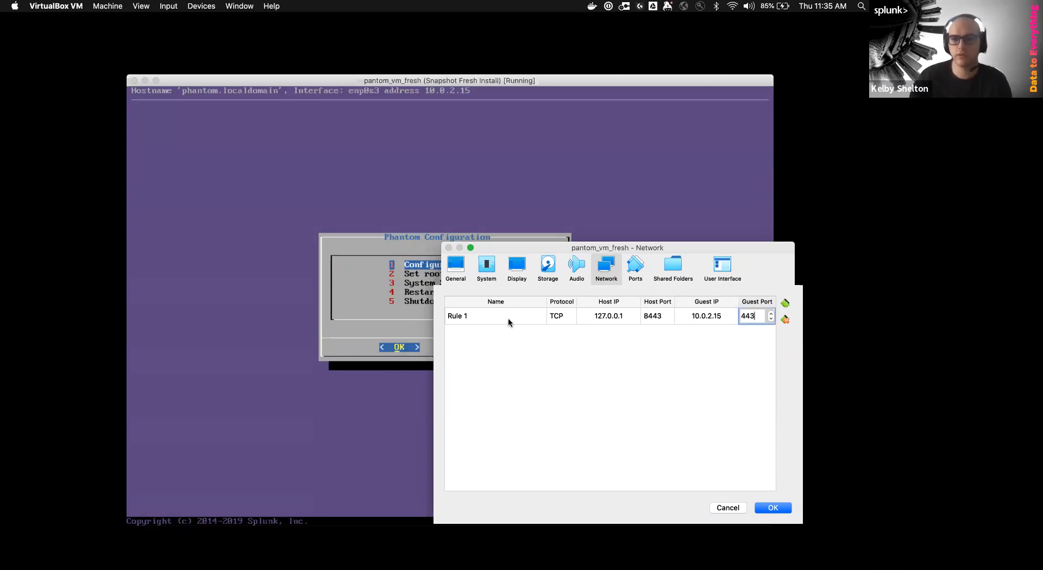
{"action": "left_click", "coordinate": [779, 510]}
{"action": "left_click", "coordinate": [771, 496]}
{"action": "key", "text": "super+Tab"}
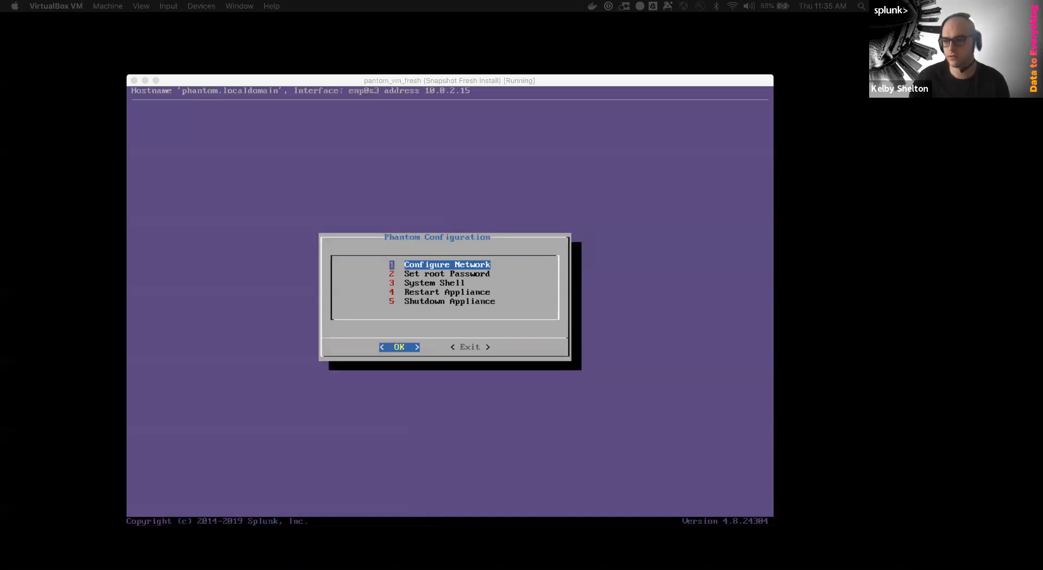
Switch to the full-screen browser and proceed past the certificate warning to the Phantom site
{"action": "key", "text": "super+Tab"}
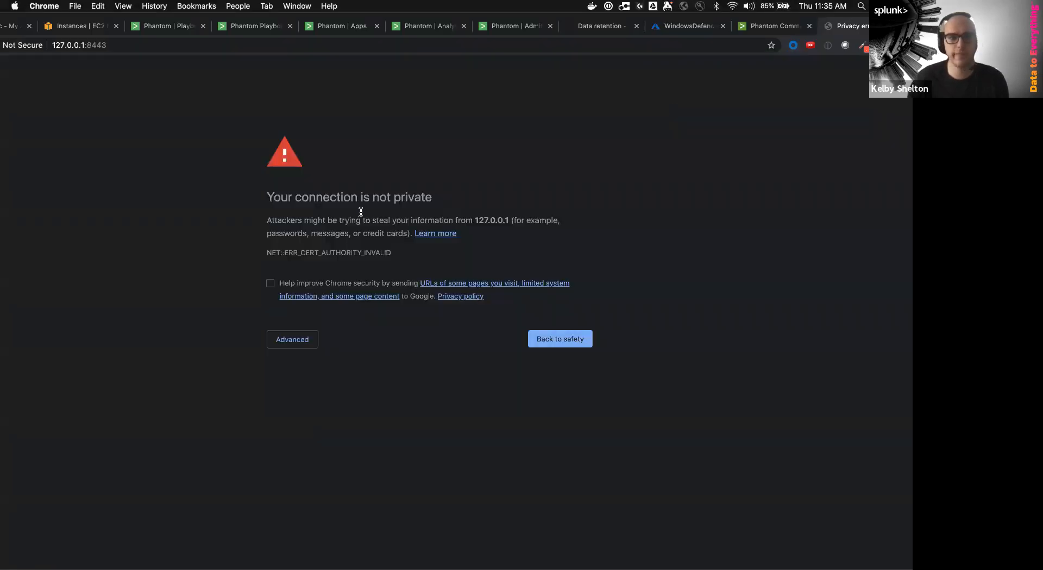
{"action": "double_click", "coordinate": [850, 15]}
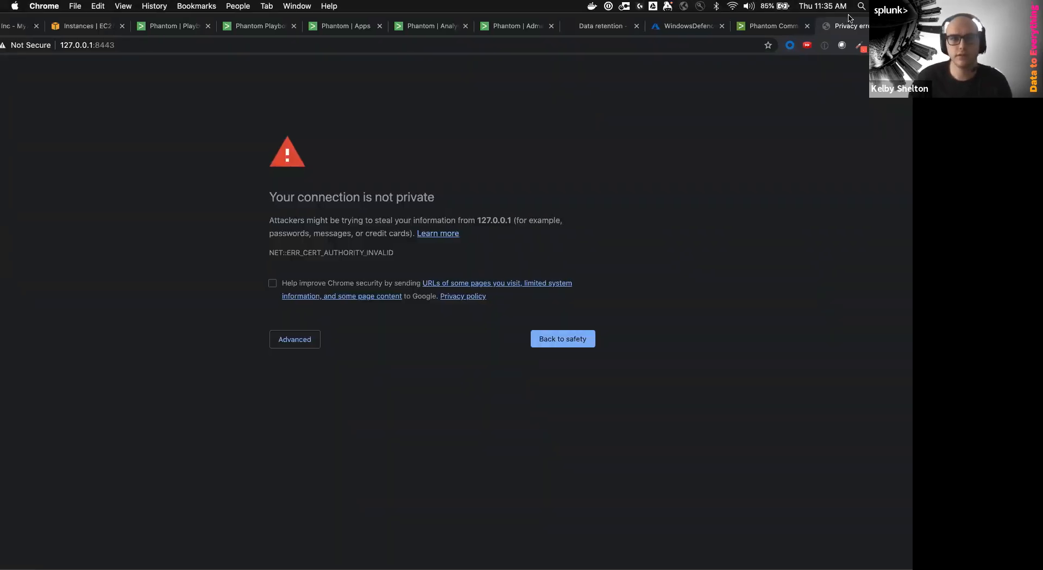
{"action": "left_click", "coordinate": [32, 24]}
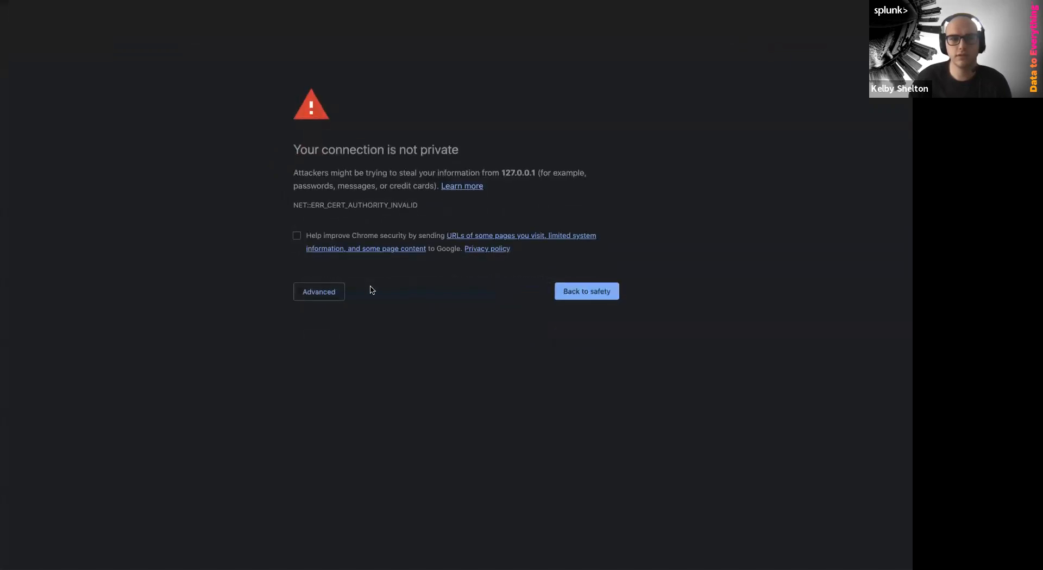
{"action": "left_click", "coordinate": [323, 292]}
{"action": "left_click", "coordinate": [336, 376]}
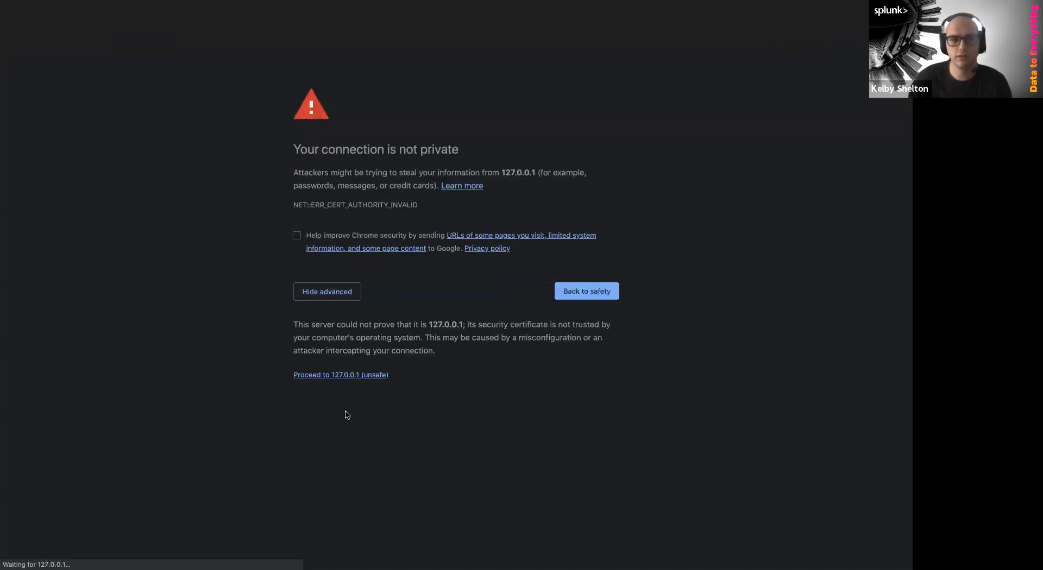
Sign in to Phantom as admin with the account password
{"action": "left_click", "coordinate": [360, 271]}
{"action": "type", "text": "admin"}
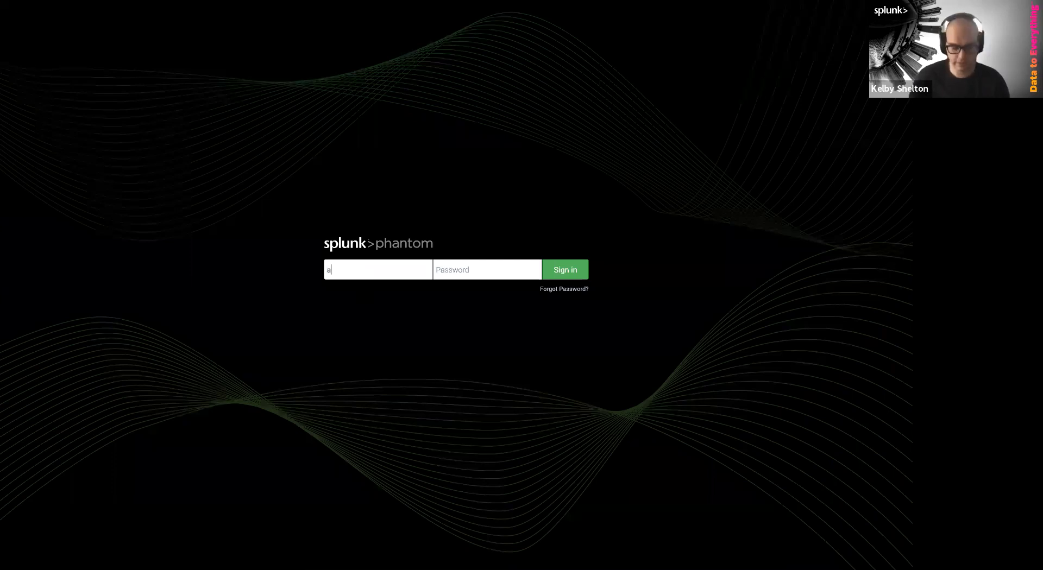
{"action": "key", "text": "Tab"}
{"action": "type", "text": "pas"}
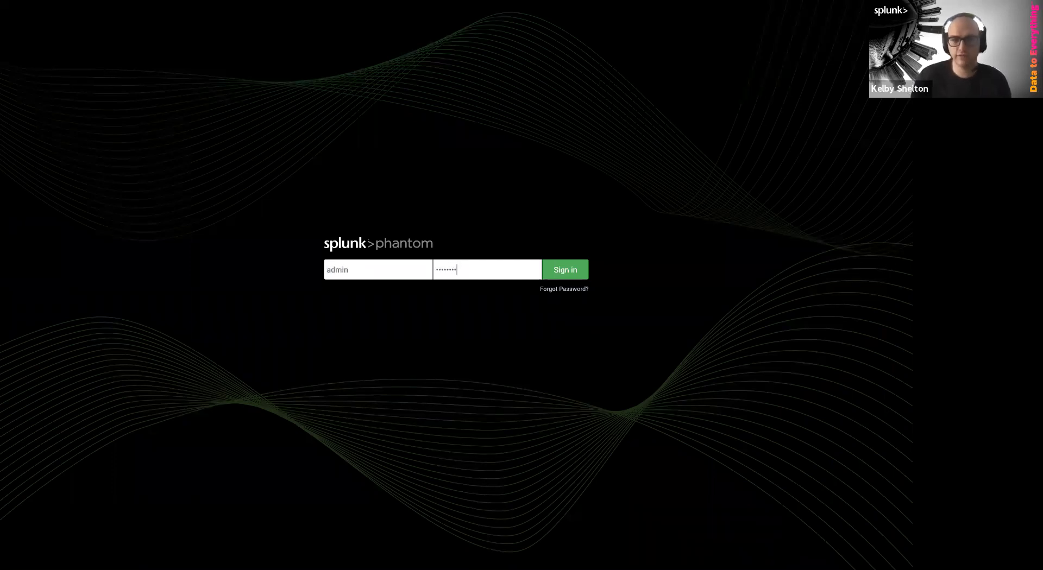
{"action": "type", "text": "sword"}
{"action": "key", "text": "Return"}
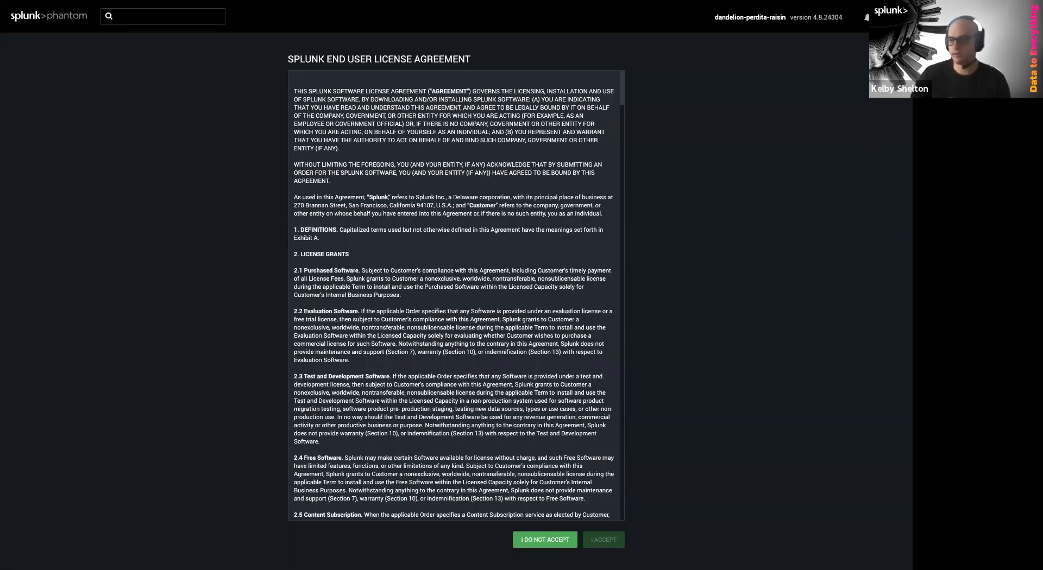
Scroll to the end of the license agreement and accept it
{"action": "scroll", "coordinate": [575, 261], "scroll_direction": "down", "scroll_amount": 6}
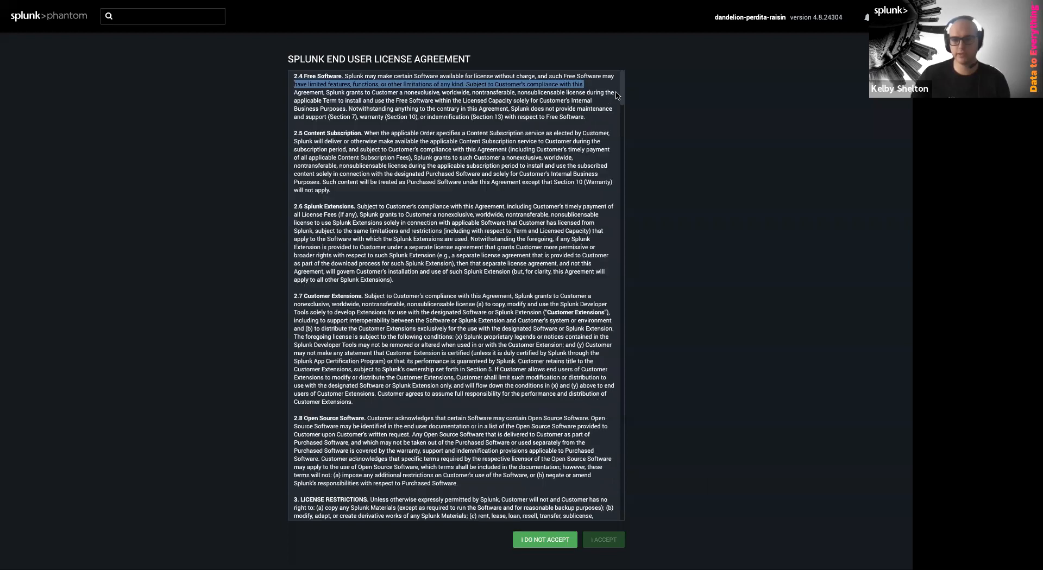
{"action": "scroll", "coordinate": [615, 413], "scroll_direction": "down", "scroll_amount": 2}
{"action": "scroll", "coordinate": [615, 475], "scroll_direction": "down", "scroll_amount": 10}
{"action": "left_click", "coordinate": [613, 544]}
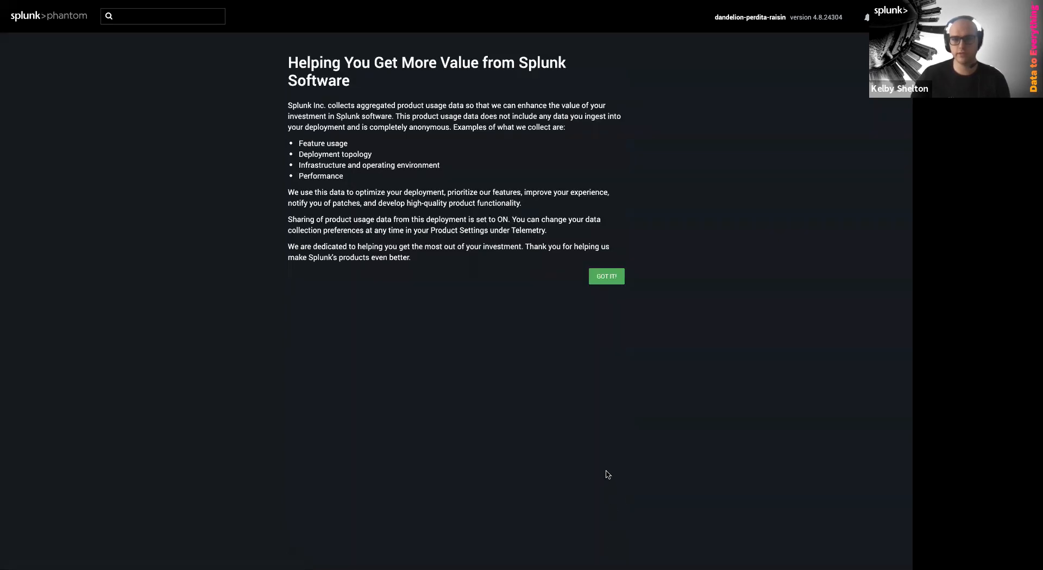
Dismiss the usage notice, start the tour, and open one generated demonstration event
{"action": "left_click", "coordinate": [607, 276]}
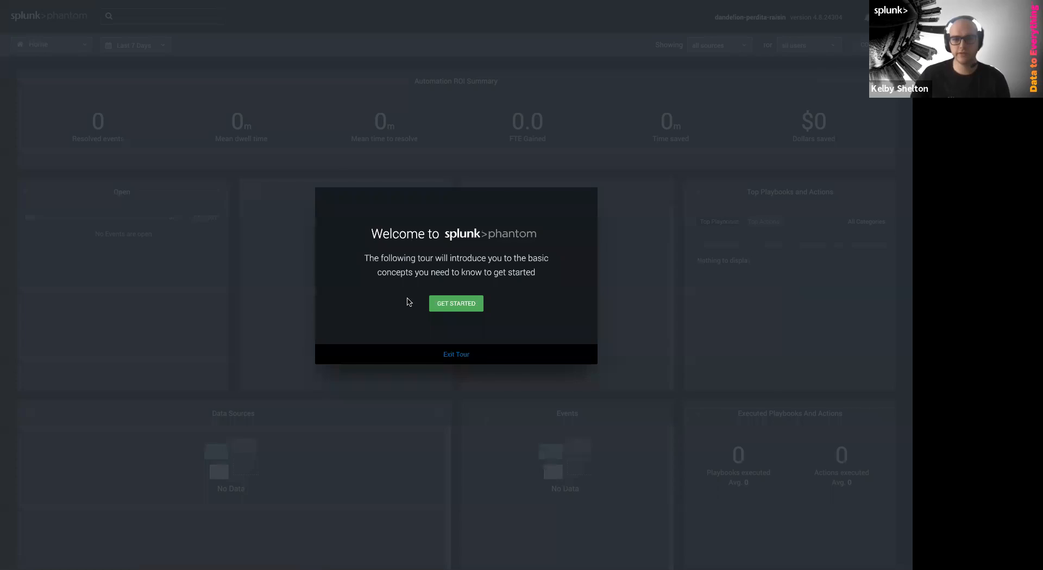
{"action": "left_click", "coordinate": [467, 309]}
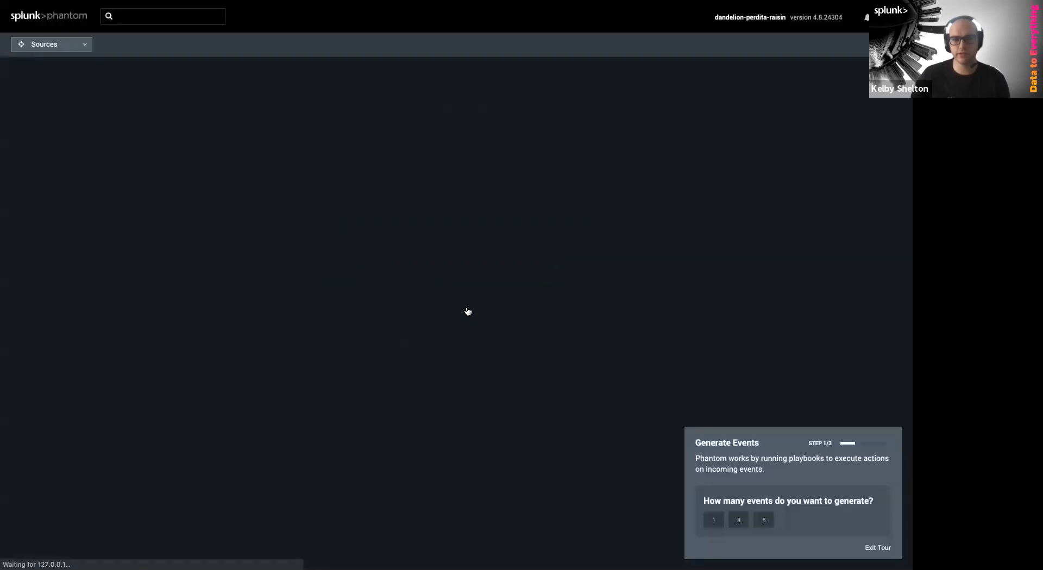
{"action": "left_click", "coordinate": [714, 521]}
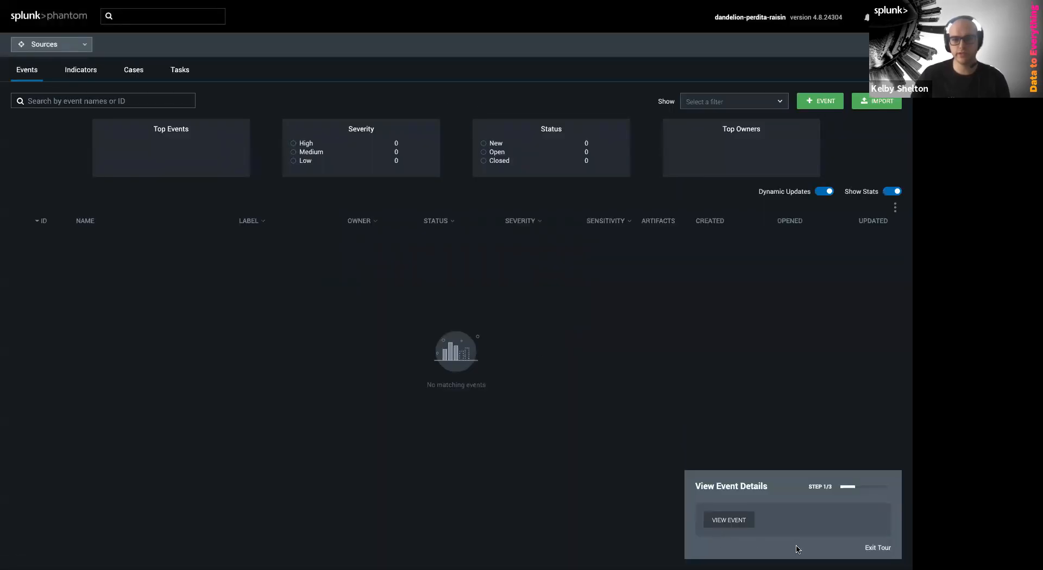
{"action": "left_click", "coordinate": [744, 521]}
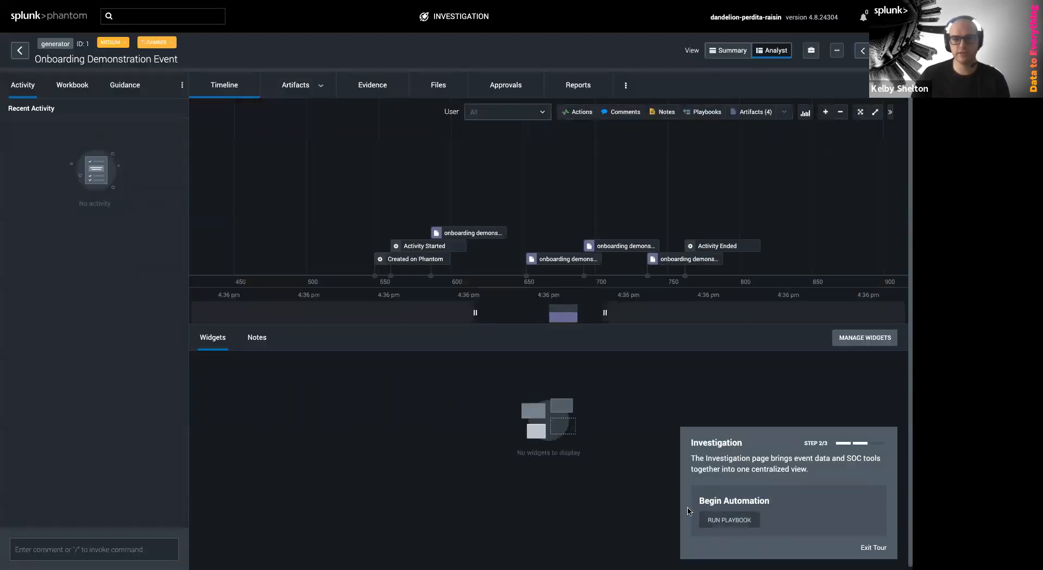
Run the playbook on the event, view onboarding_demonstration, and continue to configuring Phantom
{"action": "left_click", "coordinate": [714, 522]}
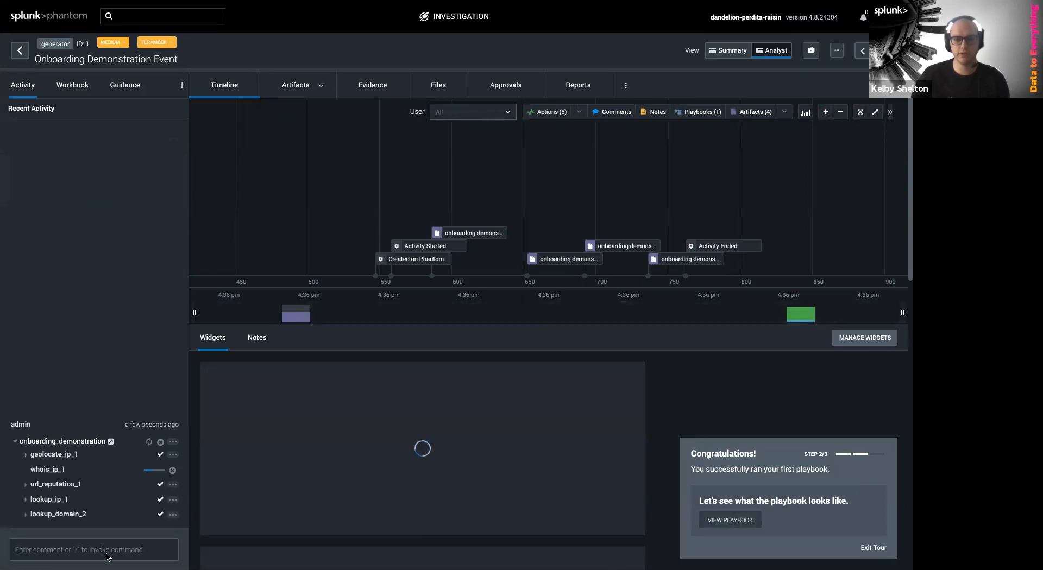
{"action": "left_click", "coordinate": [722, 522]}
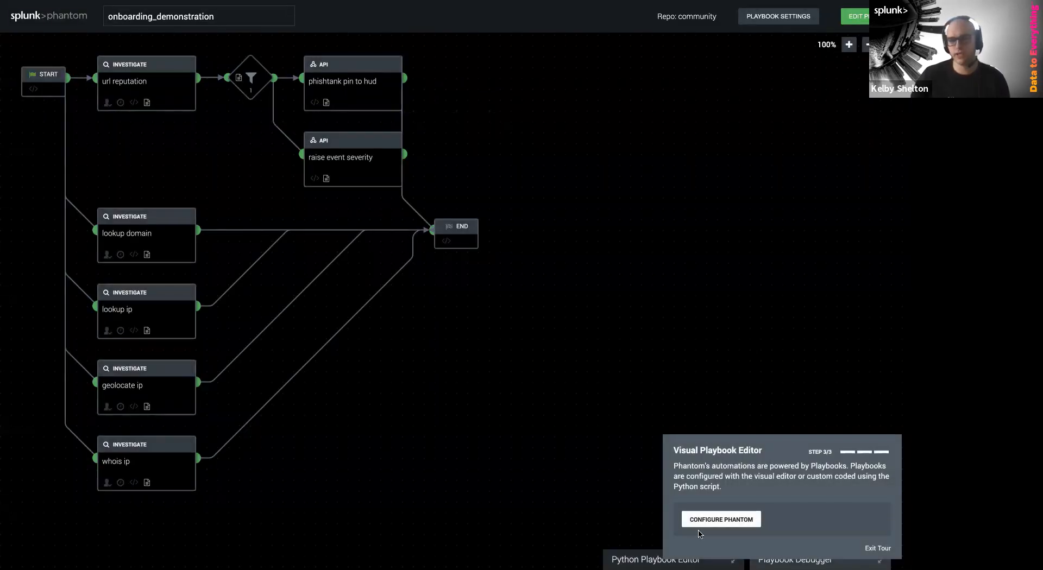
{"action": "left_click", "coordinate": [717, 521]}
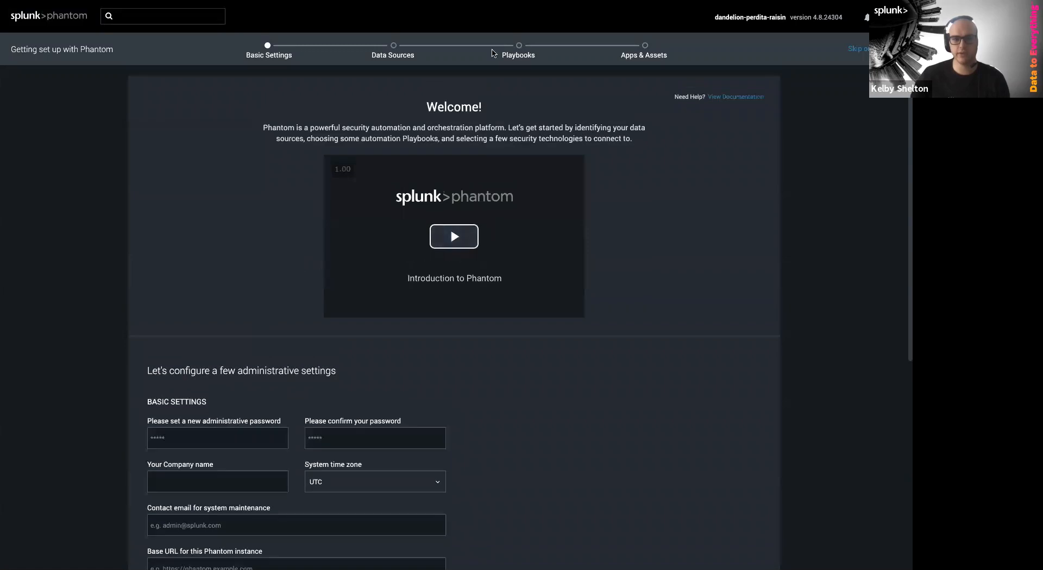
Scroll through the Basic Settings page of the Getting set up with Phantom wizard
{"action": "scroll", "coordinate": [639, 328], "scroll_direction": "down", "scroll_amount": 4}
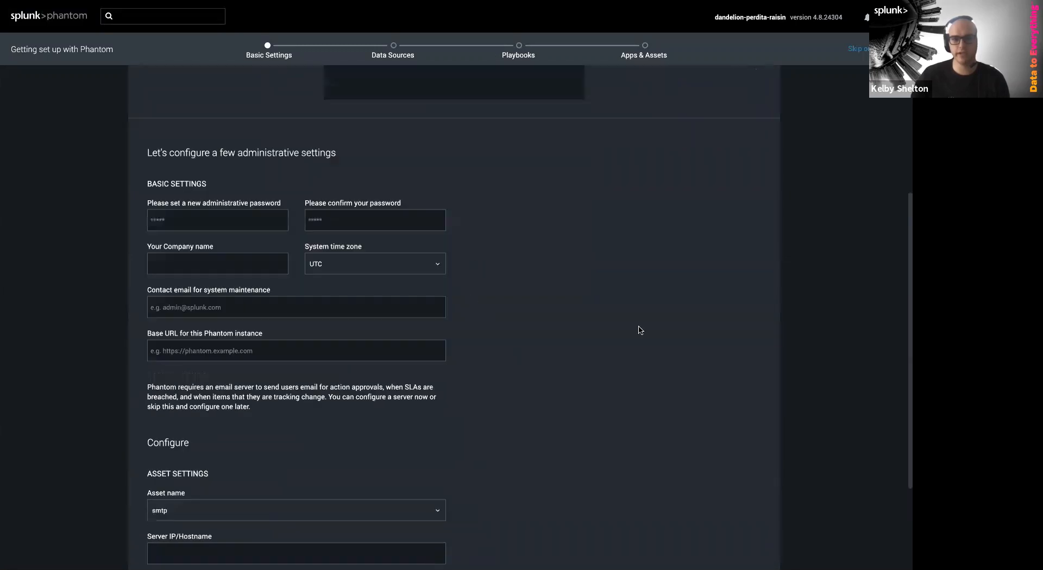
{"action": "scroll", "coordinate": [536, 257], "scroll_direction": "up", "scroll_amount": 2}
{"action": "scroll", "coordinate": [538, 271], "scroll_direction": "up", "scroll_amount": 3}
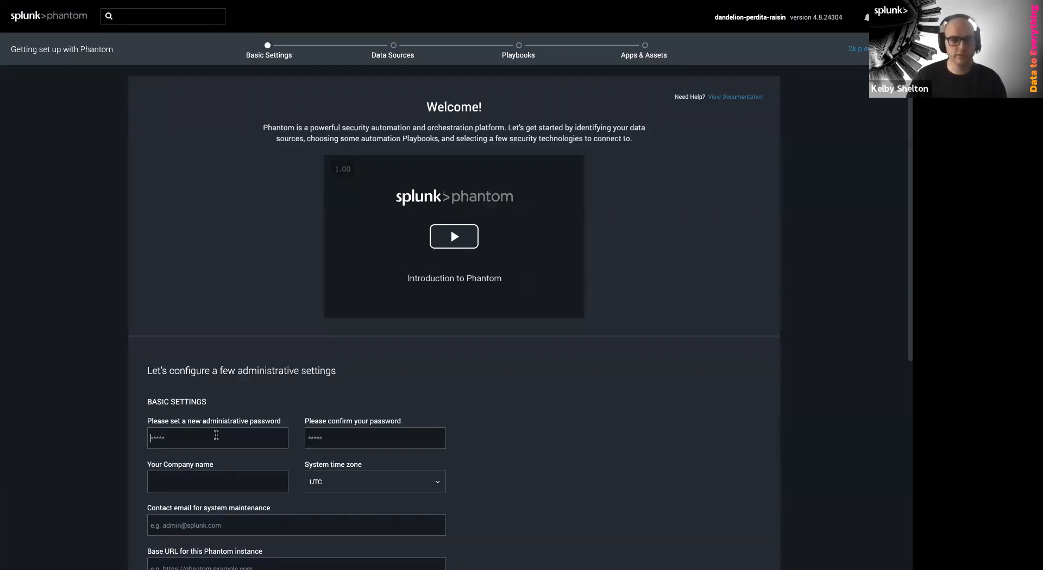
Paste the new administrative password into both password fields
{"action": "key", "text": "ctrl+v"}
{"action": "left_click", "coordinate": [352, 439]}
{"action": "key", "text": "ctrl+v"}
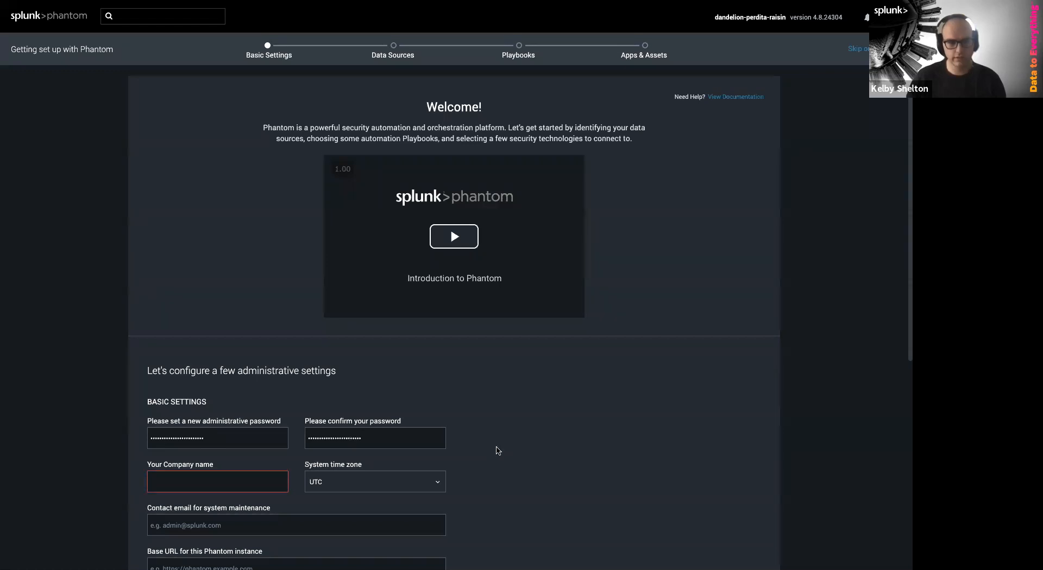
{"action": "scroll", "coordinate": [498, 451], "scroll_direction": "down", "scroll_amount": 3}
Enter company name Acme Corp and set the system time zone to US/Central
{"action": "left_click", "coordinate": [264, 326]}
{"action": "type", "text": "Acme Corp"}
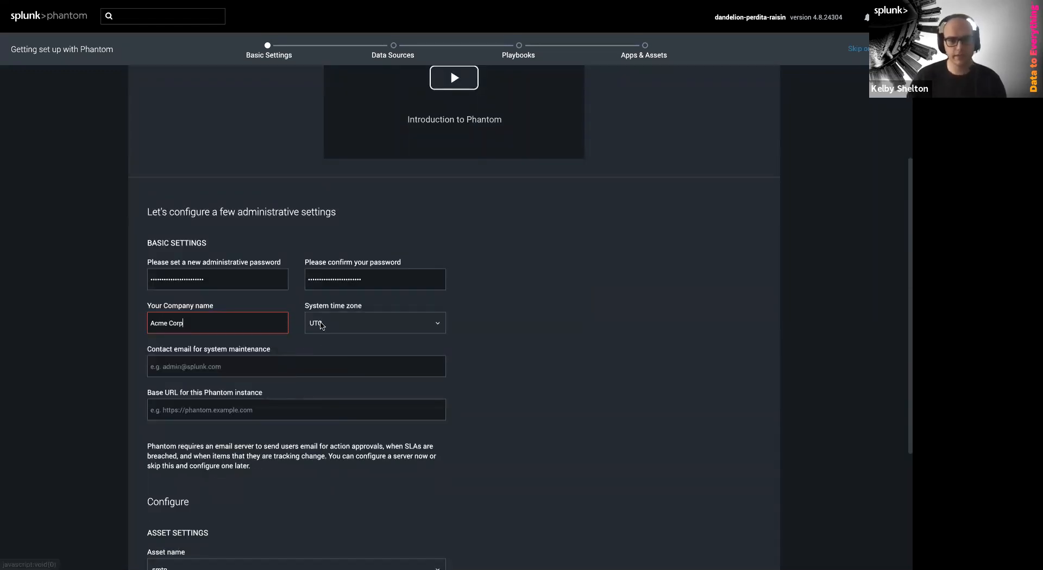
{"action": "left_click", "coordinate": [321, 326]}
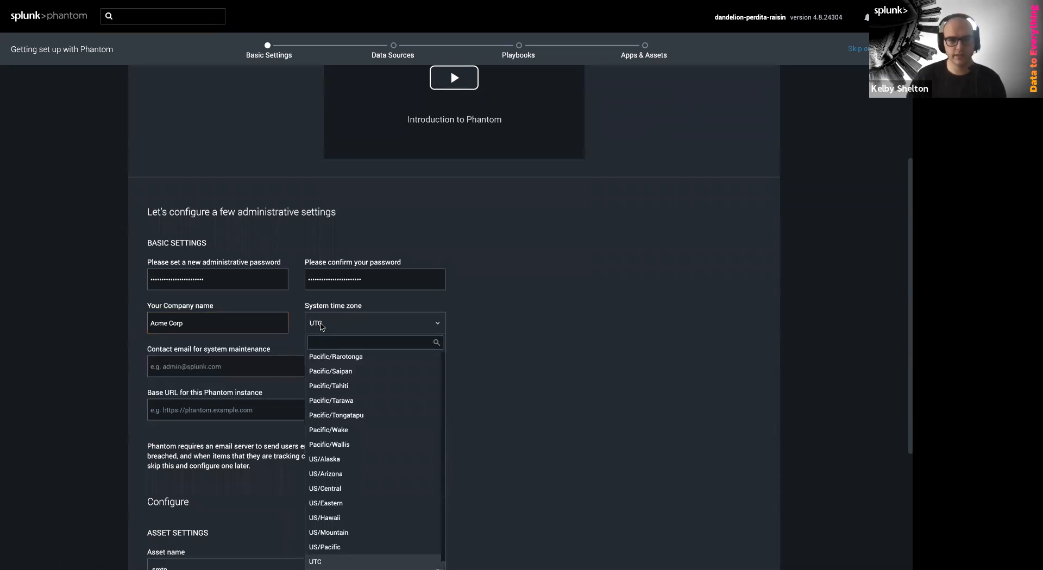
{"action": "left_click", "coordinate": [347, 493]}
{"action": "left_click", "coordinate": [233, 366]}
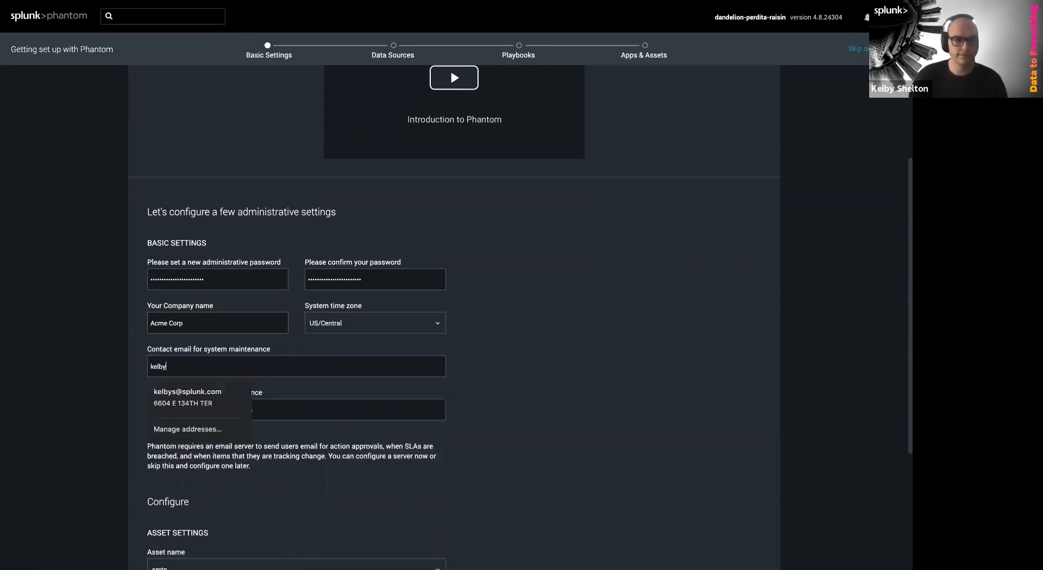
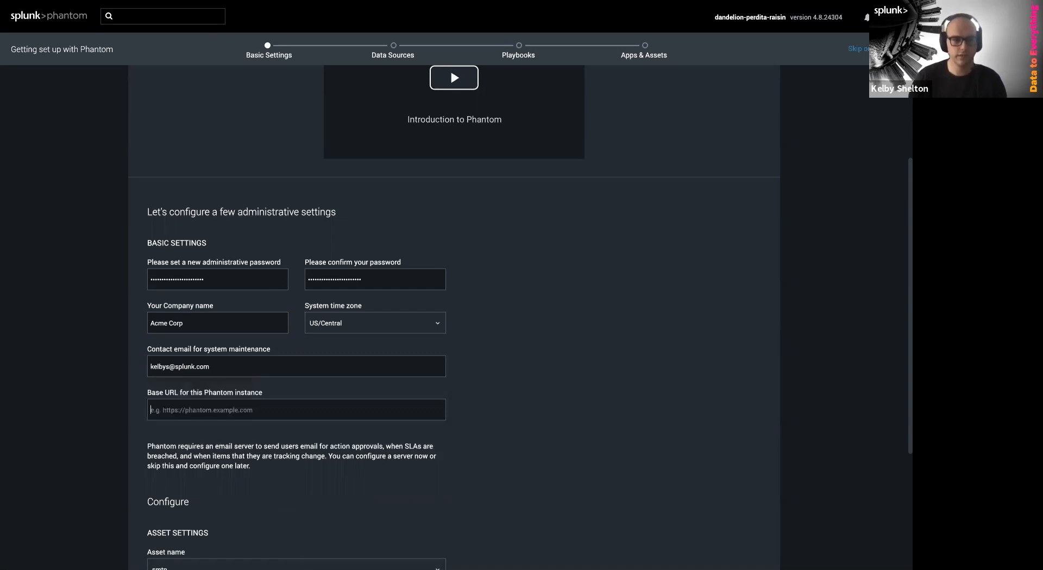
{"action": "key", "text": "Tab"}
{"action": "type", "text": "h"}
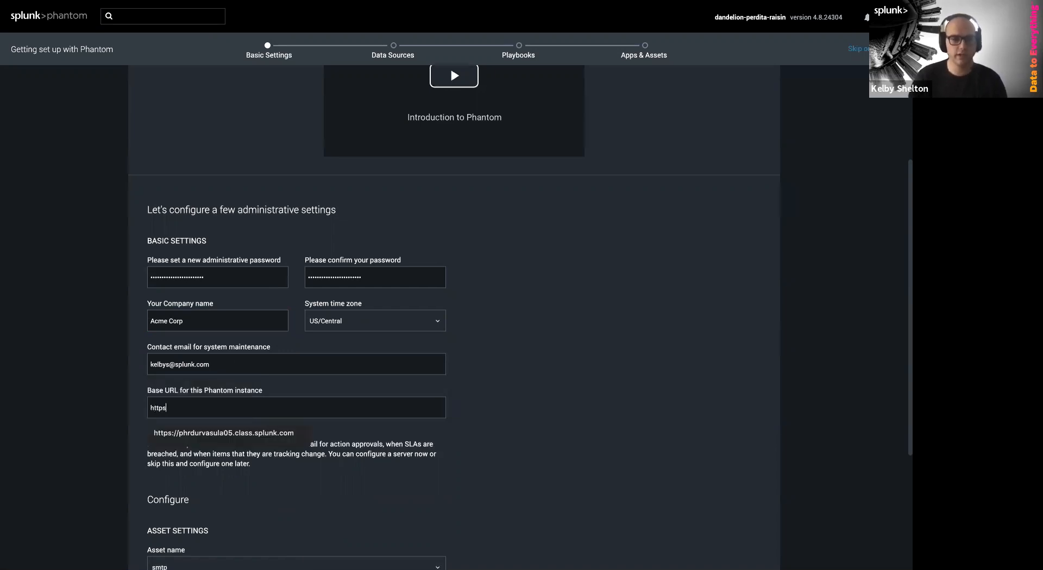
{"action": "left_click", "coordinate": [457, 399]}
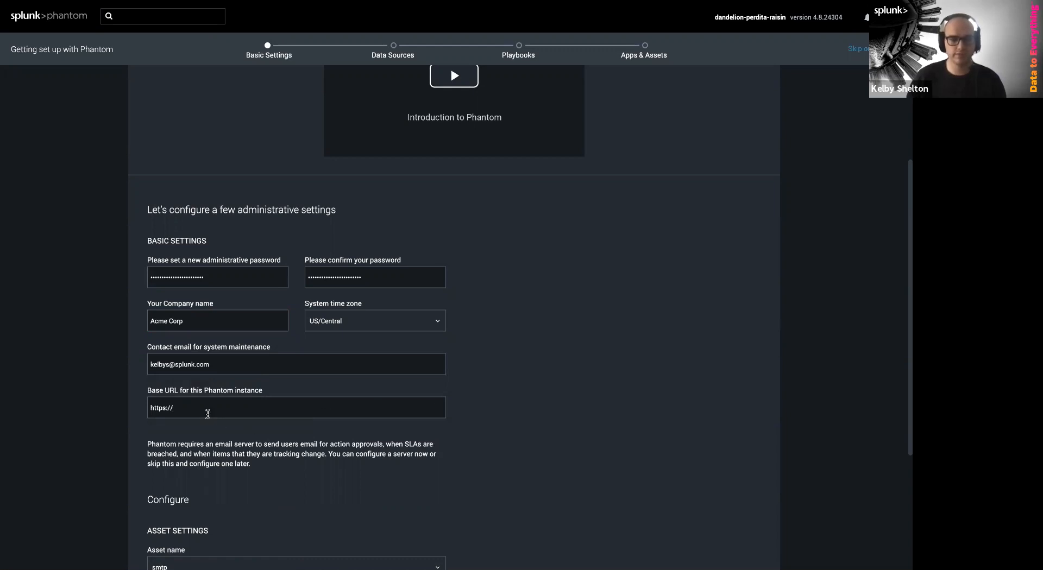
{"action": "mouse_move", "coordinate": [232, 6]}
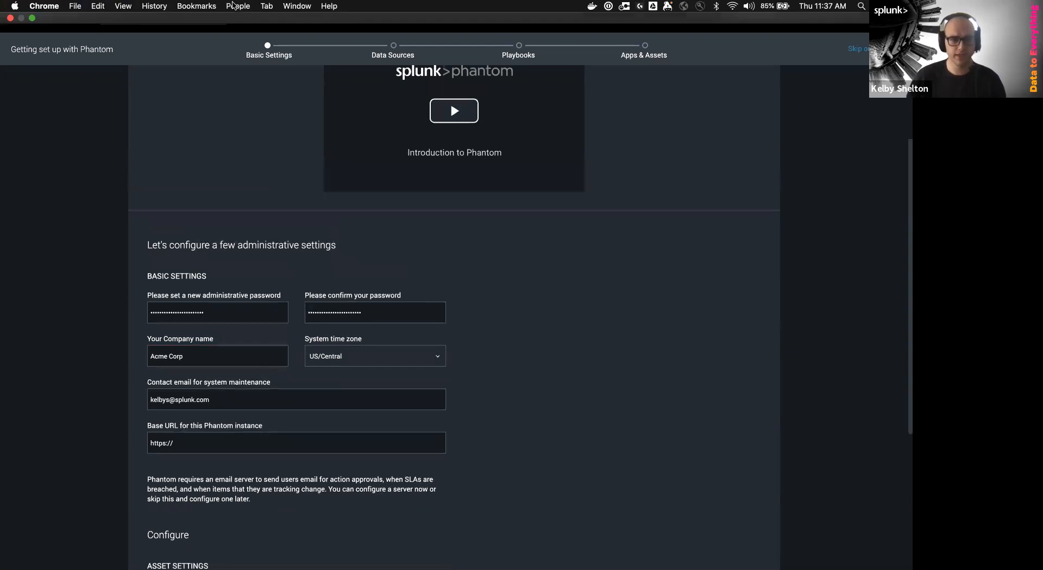
{"action": "left_click", "coordinate": [267, 448]}
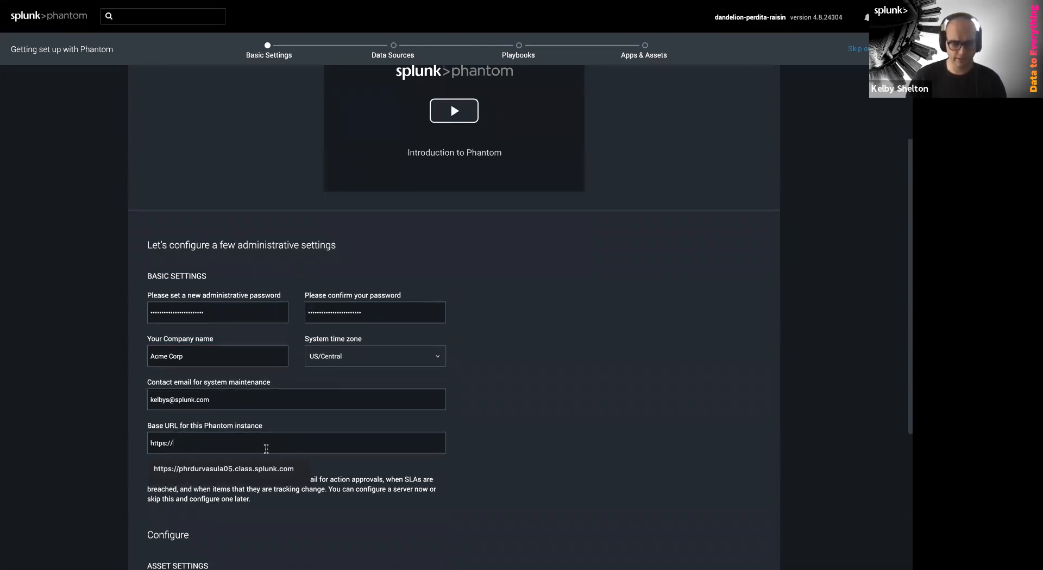
{"action": "type", "text": "localhost"}
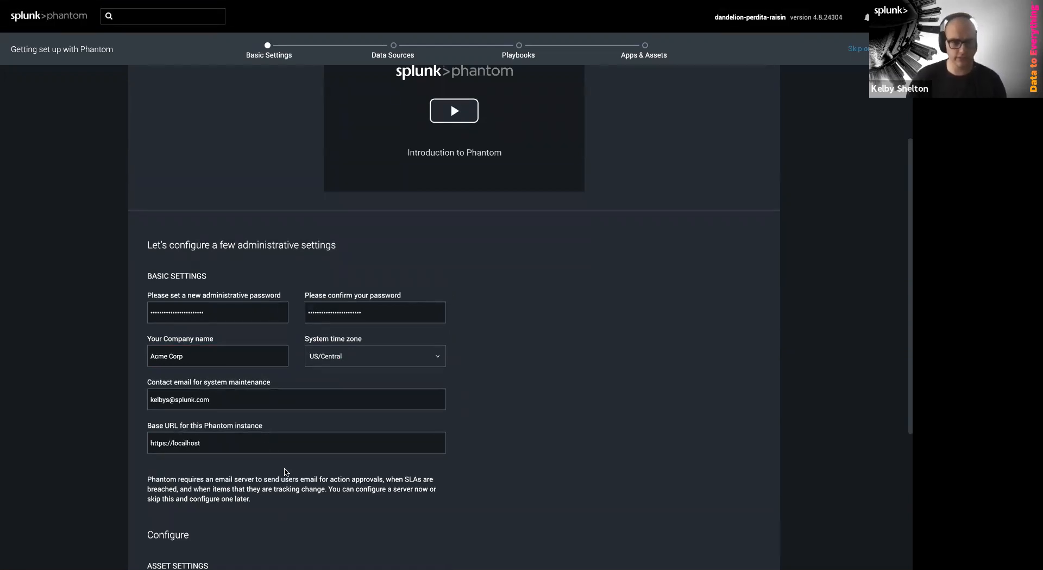
{"action": "scroll", "coordinate": [285, 473], "scroll_direction": "down", "scroll_amount": 4}
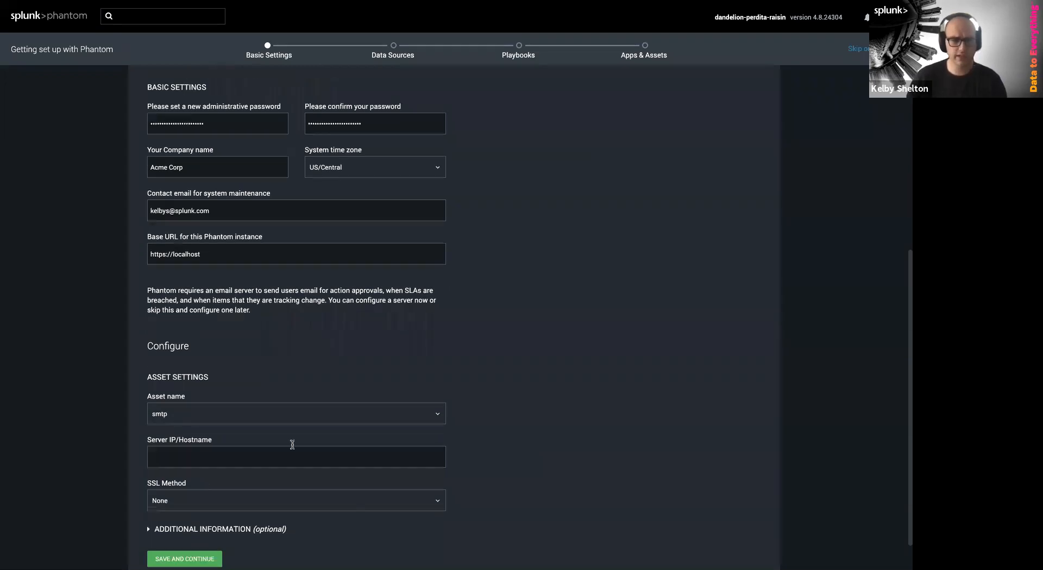
{"action": "scroll", "coordinate": [292, 445], "scroll_direction": "down", "scroll_amount": 1}
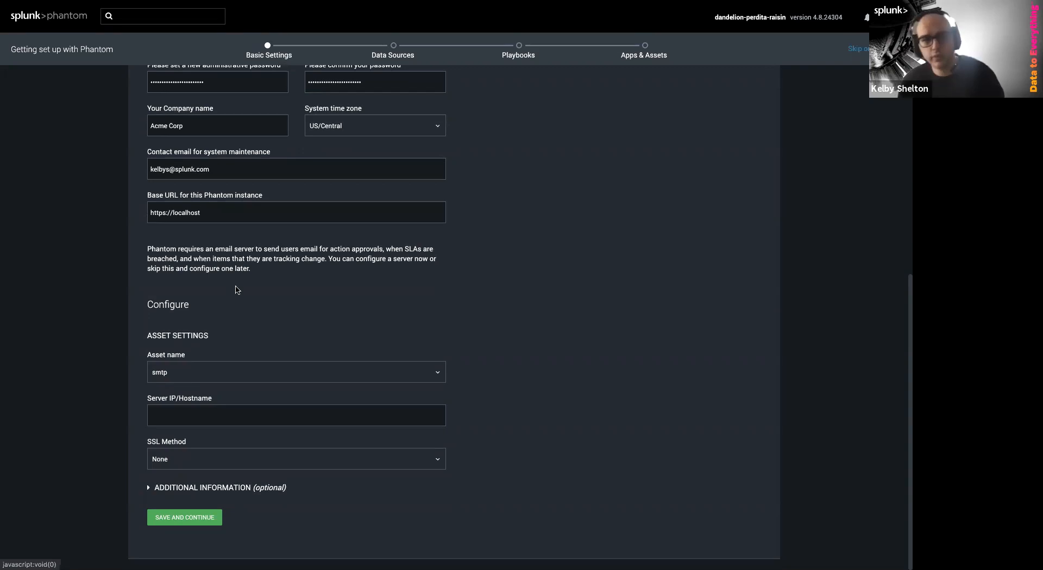
{"action": "left_click_drag", "start_coordinate": [151, 249], "coordinate": [296, 256]}
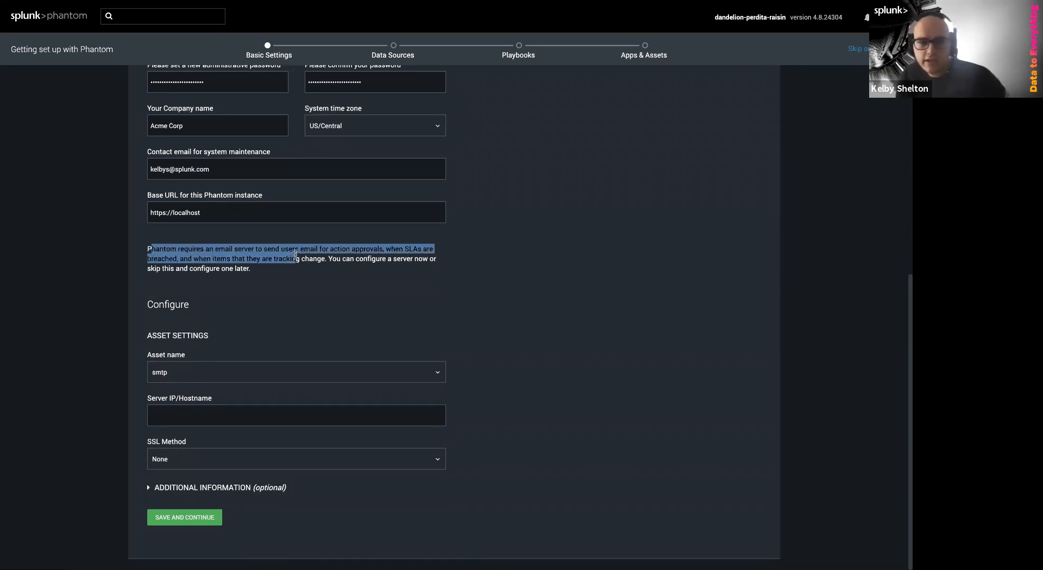
{"action": "left_click", "coordinate": [425, 294]}
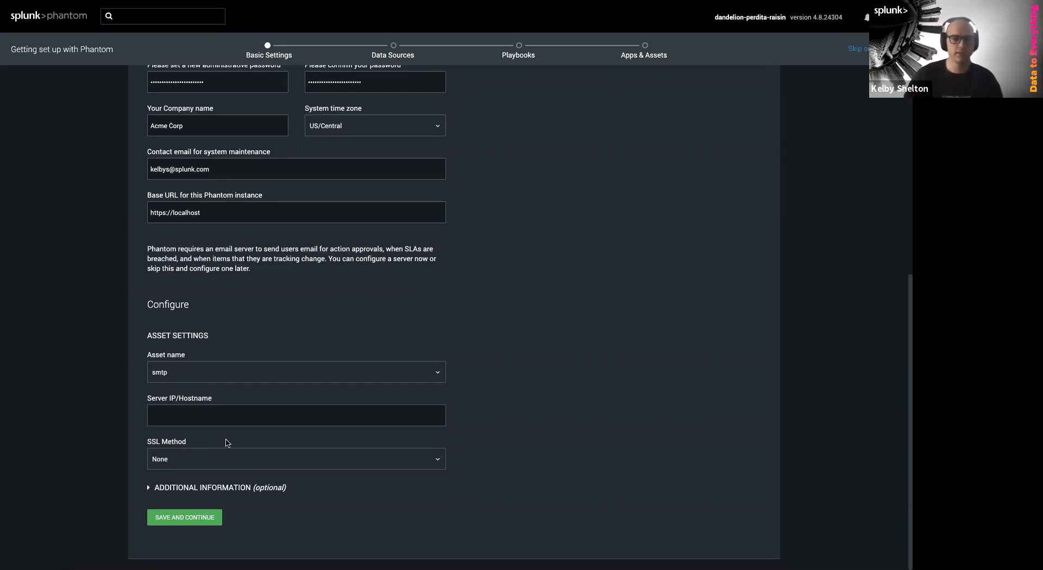
{"action": "left_click", "coordinate": [203, 519]}
Save and continue past Basic Settings, then select the Sample Data tile among the data sources
{"action": "left_click", "coordinate": [206, 518]}
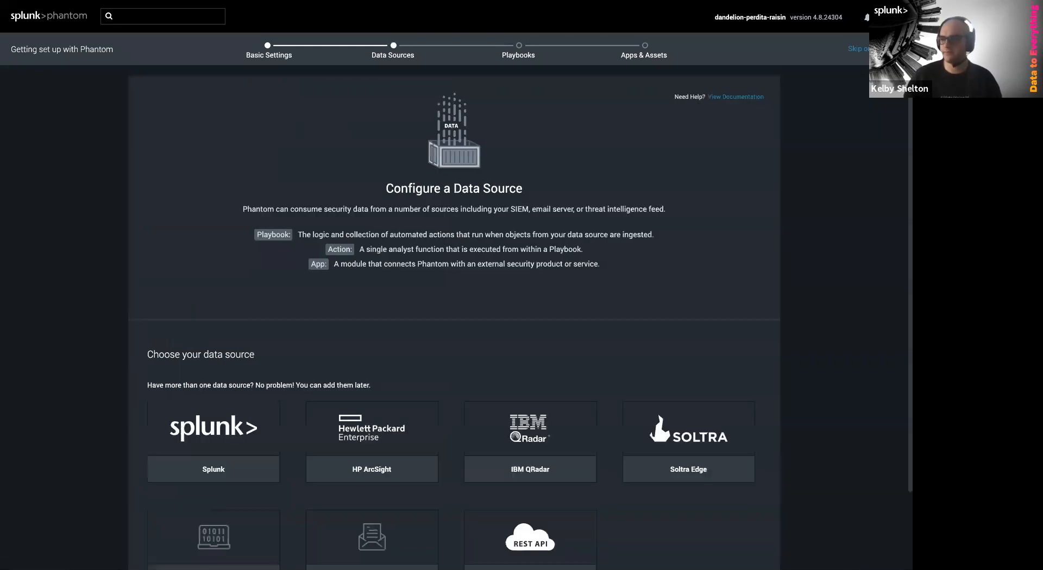
{"action": "scroll", "coordinate": [287, 256], "scroll_direction": "down", "scroll_amount": 3}
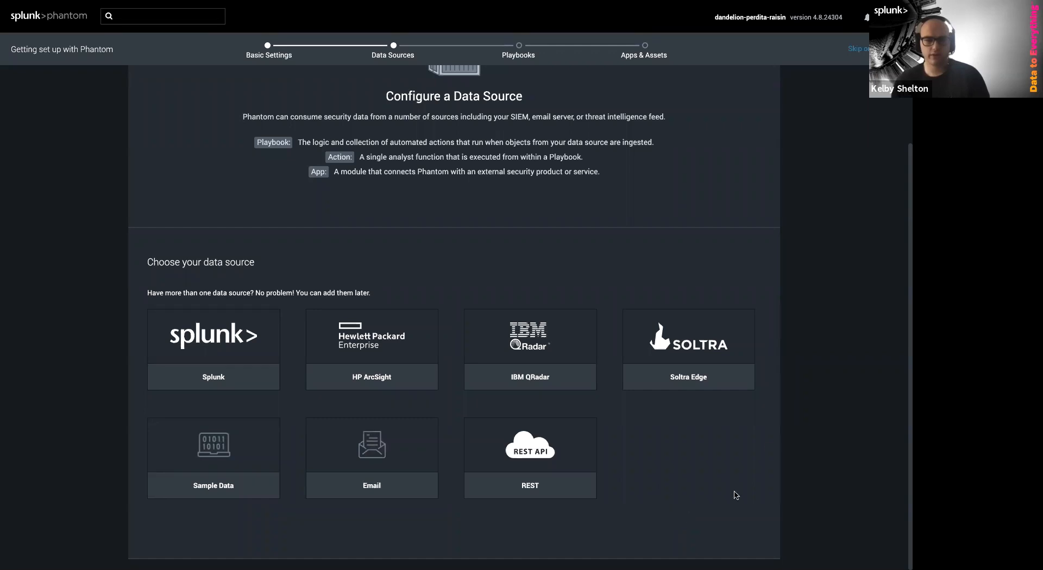
{"action": "left_click", "coordinate": [215, 448]}
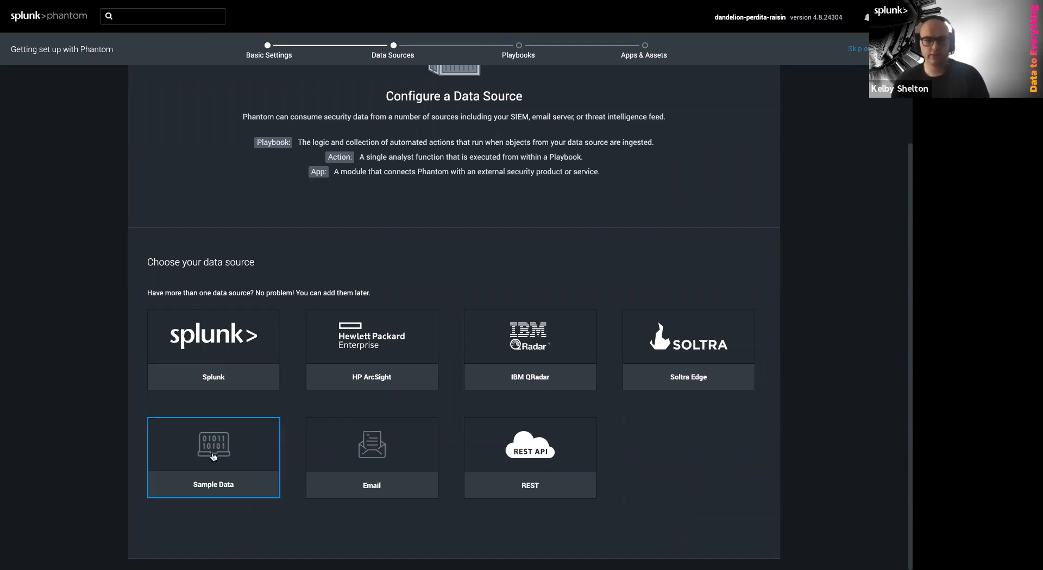
Save the Sample Data source (10 events, 2 artifacts each, label sample) and continue to Playbooks
{"action": "scroll", "coordinate": [267, 538], "scroll_direction": "down", "scroll_amount": 6}
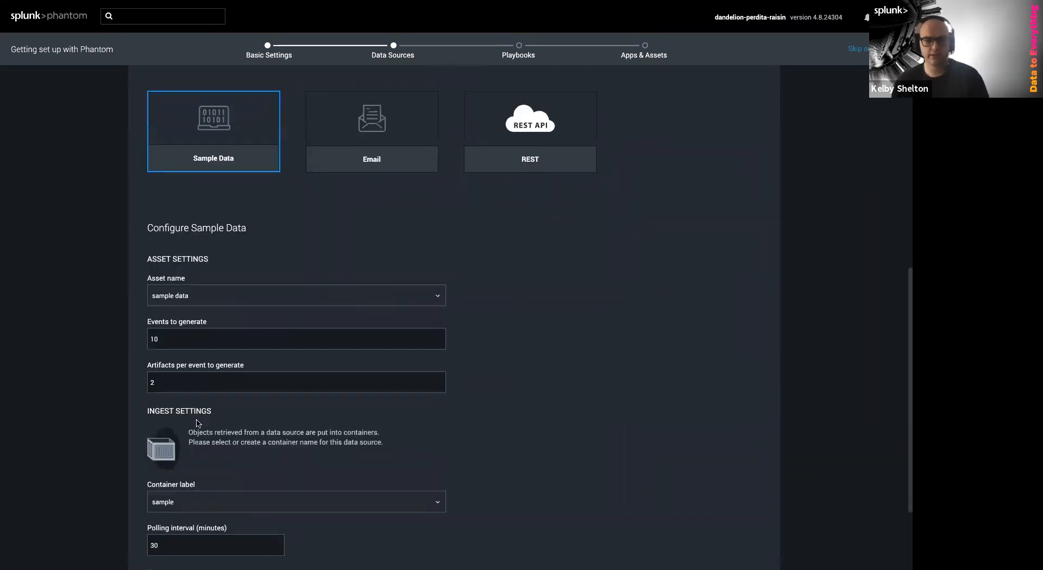
{"action": "scroll", "coordinate": [205, 421], "scroll_direction": "down", "scroll_amount": 2}
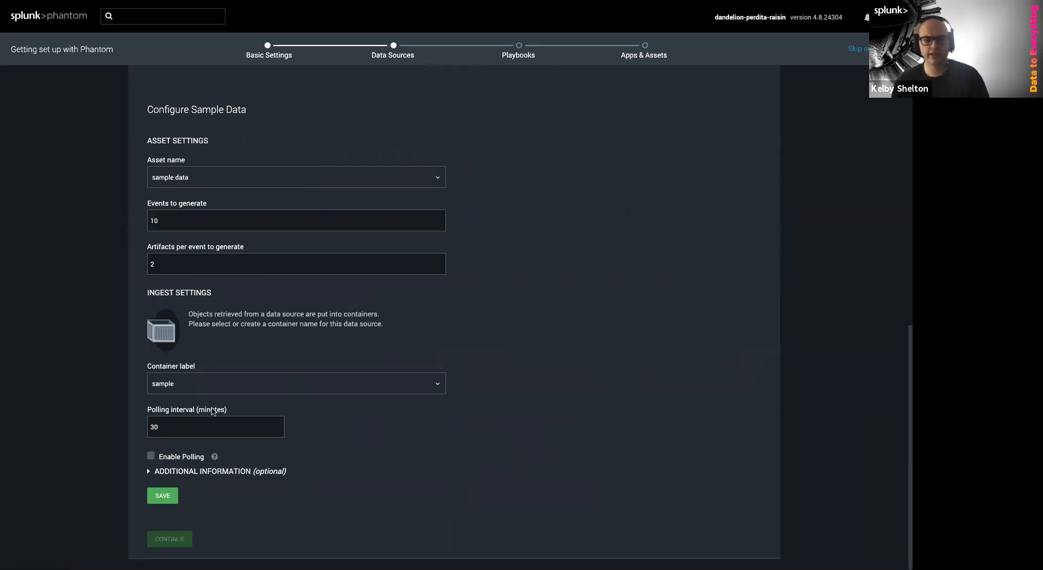
{"action": "left_click", "coordinate": [160, 496]}
{"action": "left_click", "coordinate": [172, 541]}
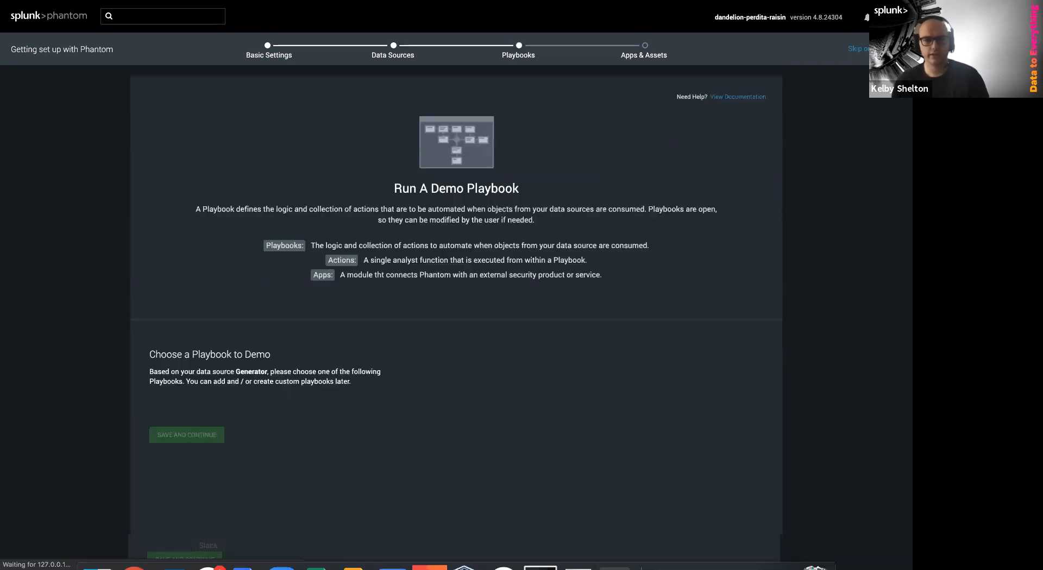
Select the investigate playbook for the demo and save to reach Configure App Assets
{"action": "scroll", "coordinate": [442, 391], "scroll_direction": "down", "scroll_amount": 2}
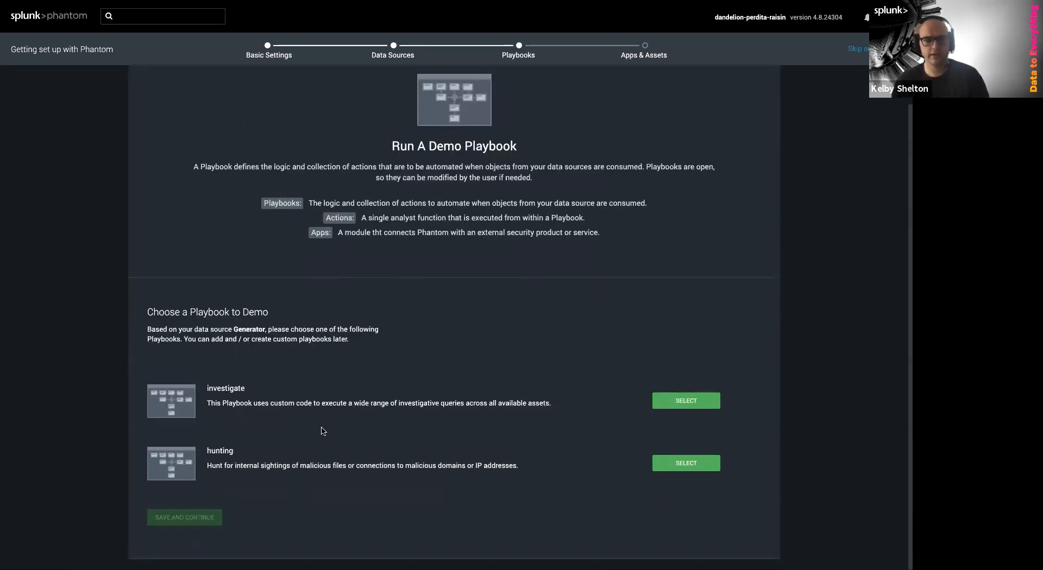
{"action": "left_click", "coordinate": [675, 407]}
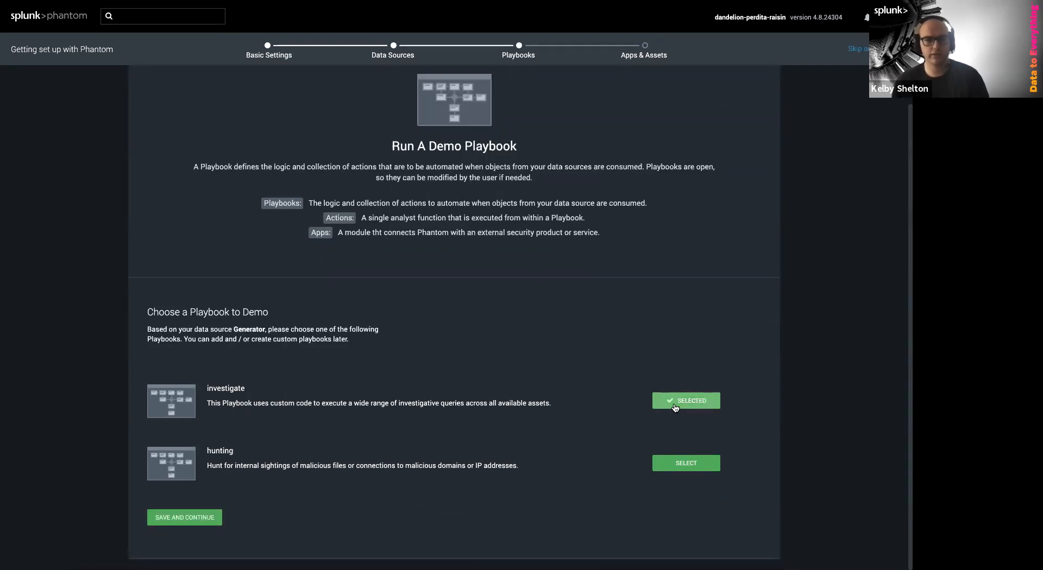
{"action": "left_click", "coordinate": [202, 523]}
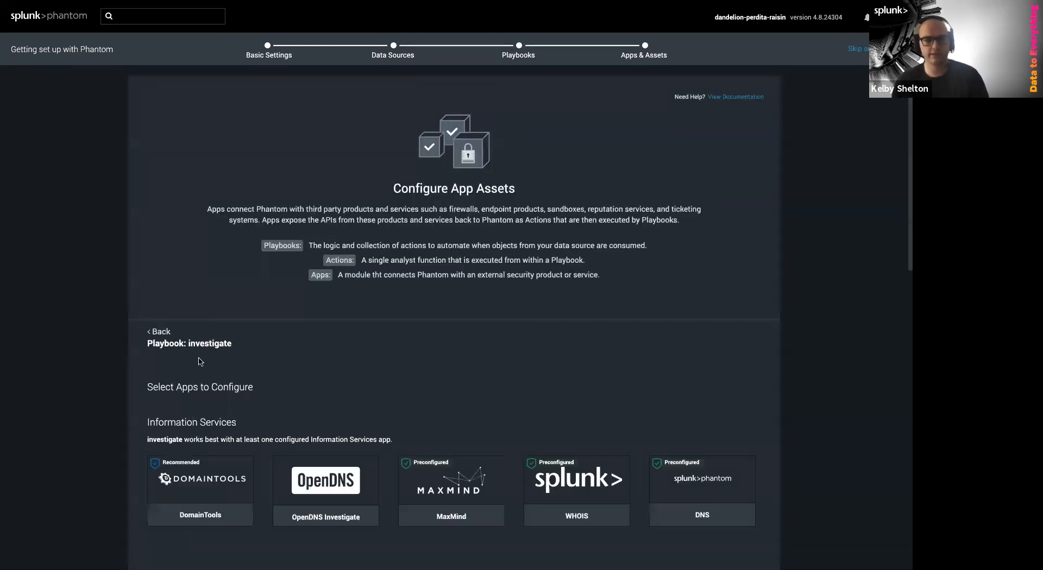
Look over the app categories, then choose Skip Remaining to finish the setup wizard
{"action": "scroll", "coordinate": [289, 435], "scroll_direction": "down", "scroll_amount": 3}
{"action": "scroll", "coordinate": [339, 428], "scroll_direction": "down", "scroll_amount": 1}
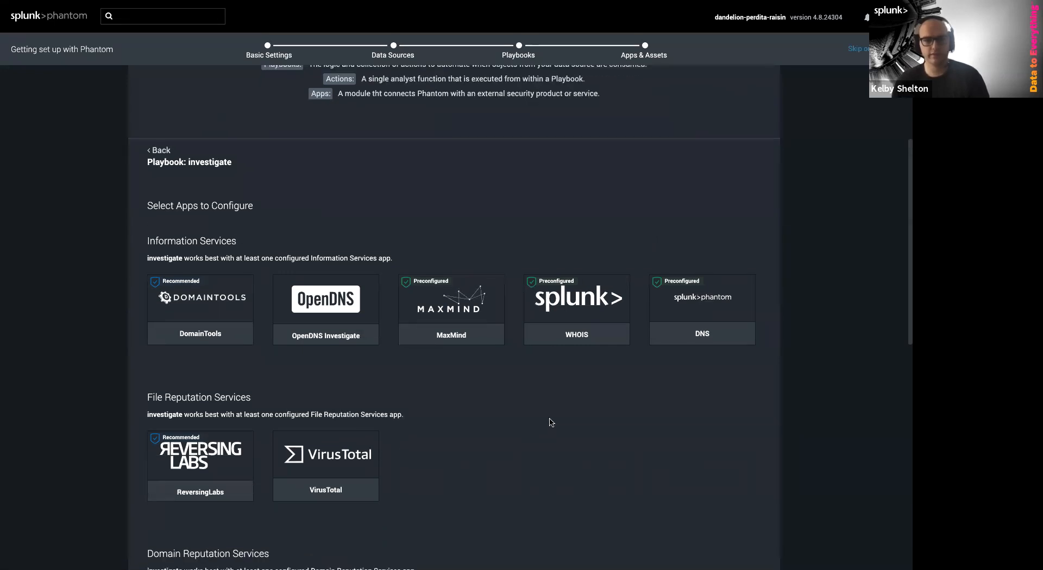
{"action": "left_click_drag", "start_coordinate": [747, 363], "coordinate": [414, 286]}
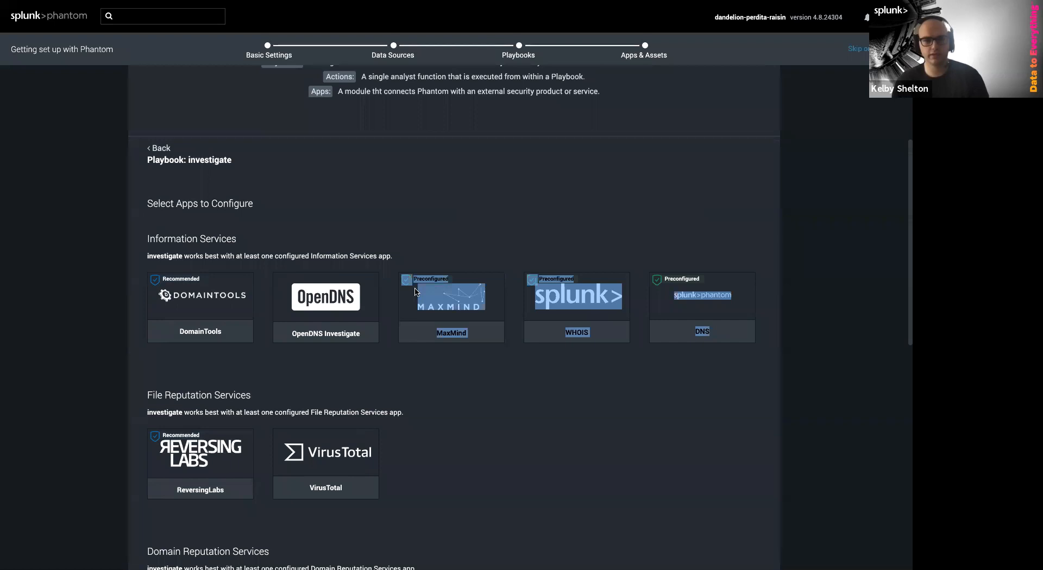
{"action": "left_click", "coordinate": [417, 290]}
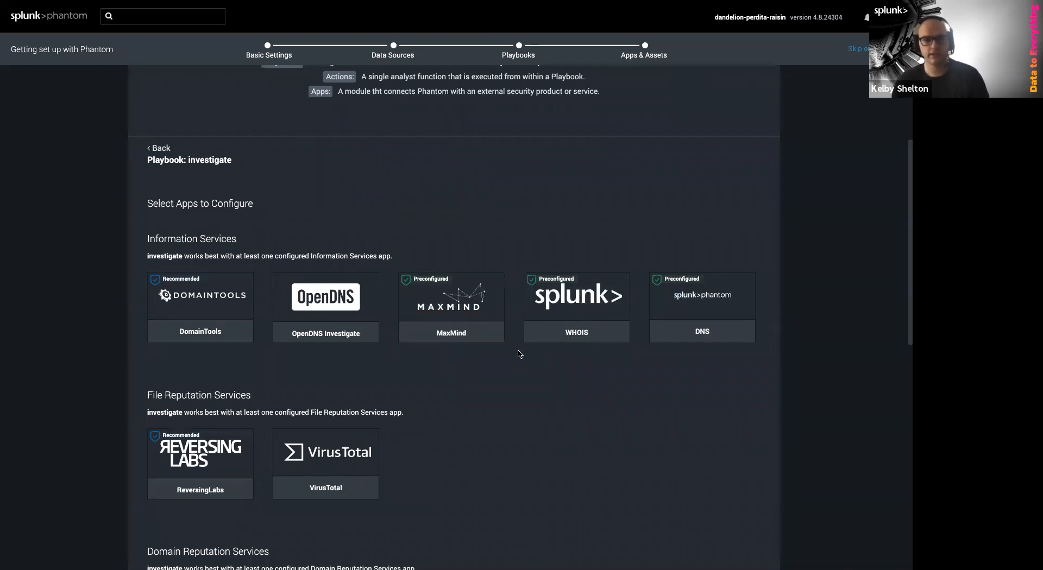
{"action": "scroll", "coordinate": [577, 377], "scroll_direction": "down", "scroll_amount": 1}
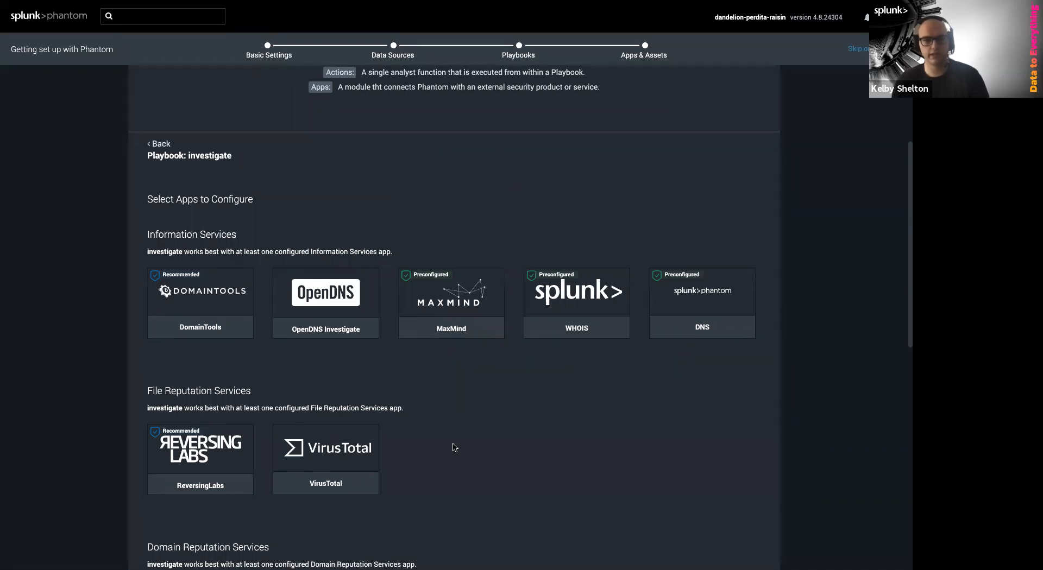
{"action": "scroll", "coordinate": [456, 447], "scroll_direction": "down", "scroll_amount": 2}
{"action": "scroll", "coordinate": [456, 450], "scroll_direction": "down", "scroll_amount": 1}
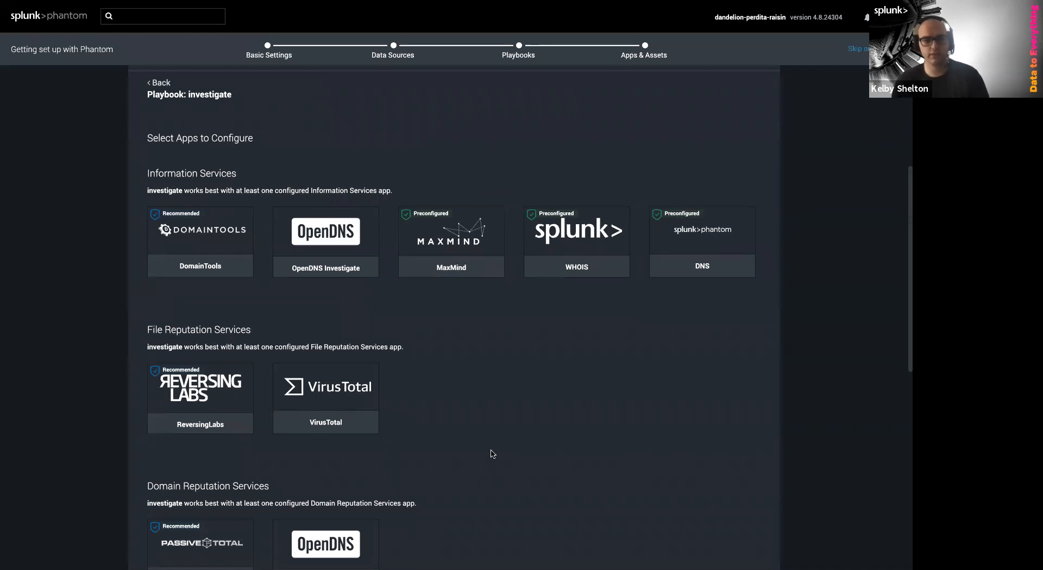
{"action": "scroll", "coordinate": [491, 454], "scroll_direction": "down", "scroll_amount": 2}
{"action": "scroll", "coordinate": [495, 454], "scroll_direction": "down", "scroll_amount": 2}
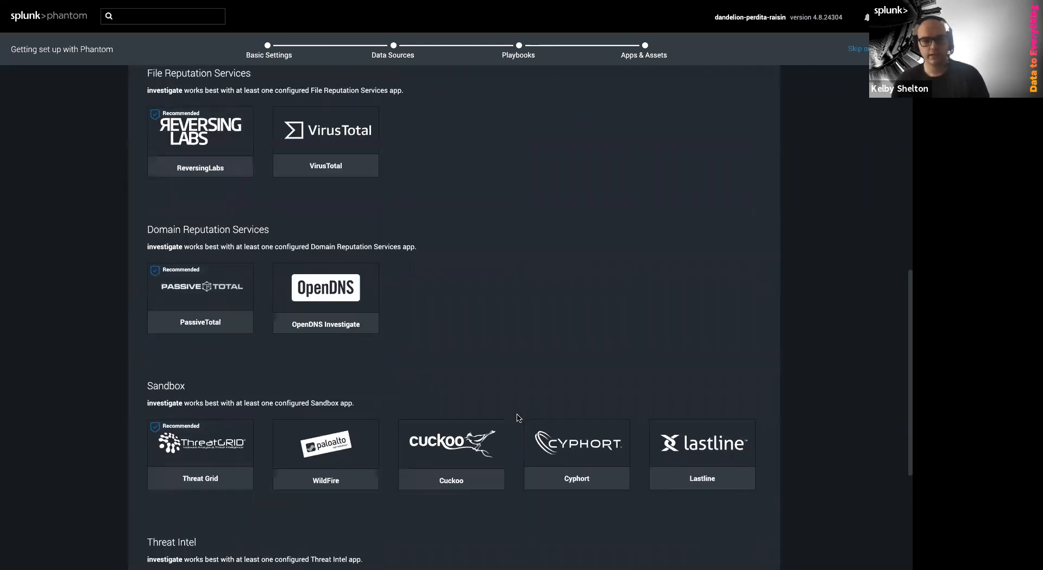
{"action": "scroll", "coordinate": [517, 419], "scroll_direction": "down", "scroll_amount": 2}
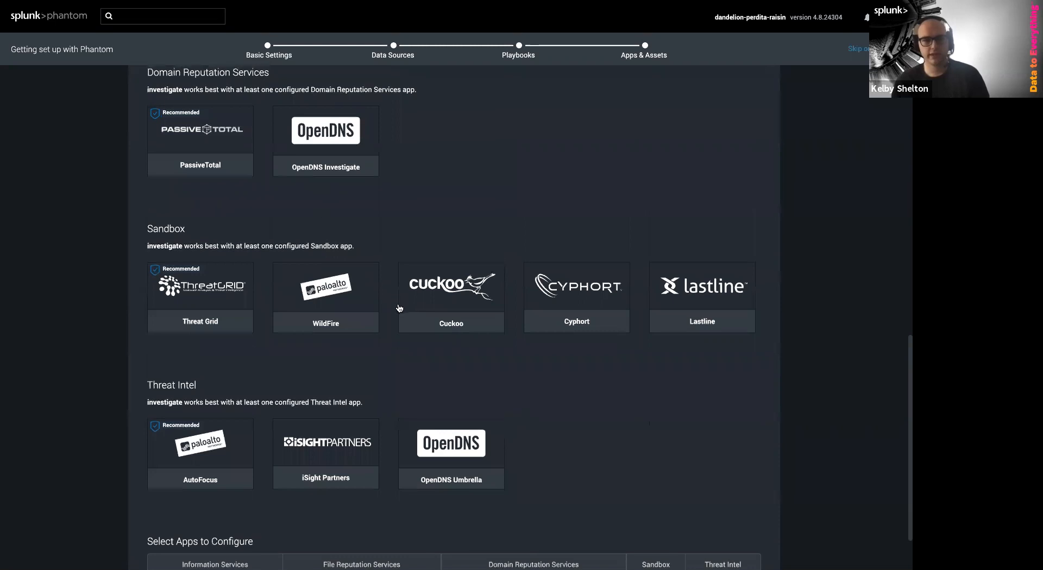
{"action": "scroll", "coordinate": [263, 241], "scroll_direction": "up", "scroll_amount": 3}
{"action": "scroll", "coordinate": [263, 254], "scroll_direction": "up", "scroll_amount": 2}
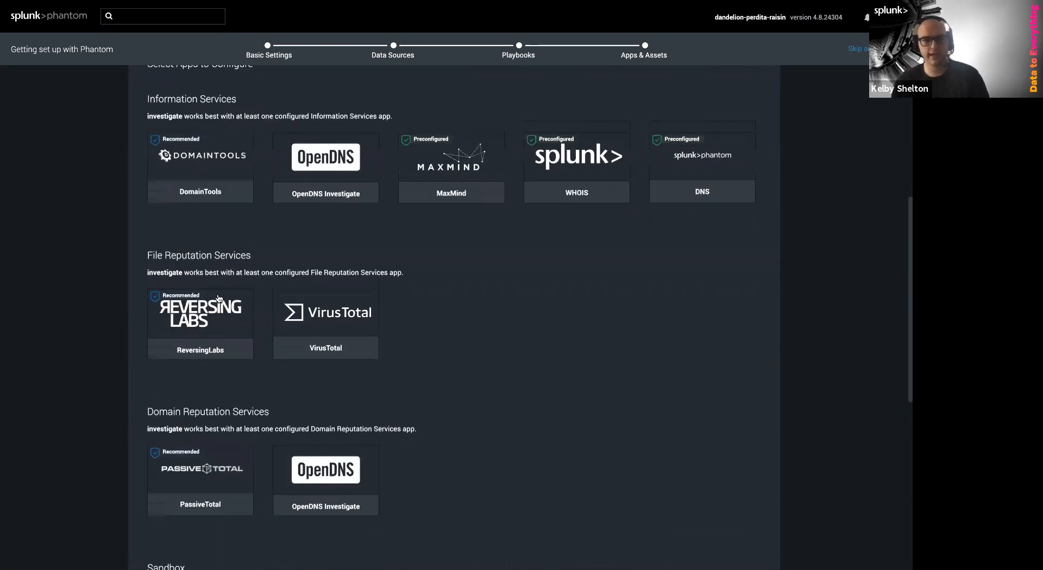
{"action": "scroll", "coordinate": [278, 469], "scroll_direction": "down", "scroll_amount": 3}
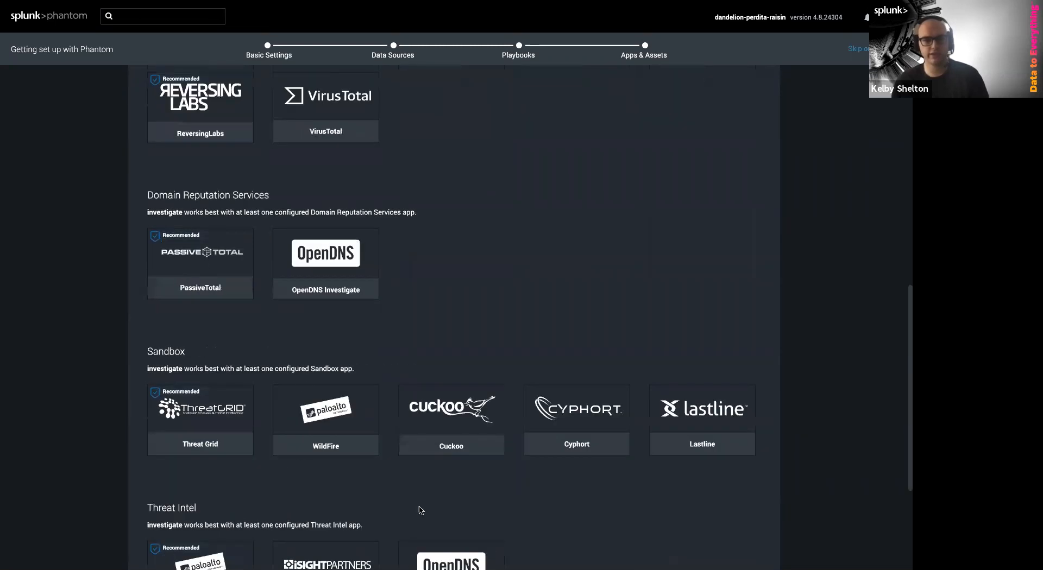
{"action": "scroll", "coordinate": [527, 479], "scroll_direction": "down", "scroll_amount": 3}
{"action": "scroll", "coordinate": [522, 456], "scroll_direction": "down", "scroll_amount": 1}
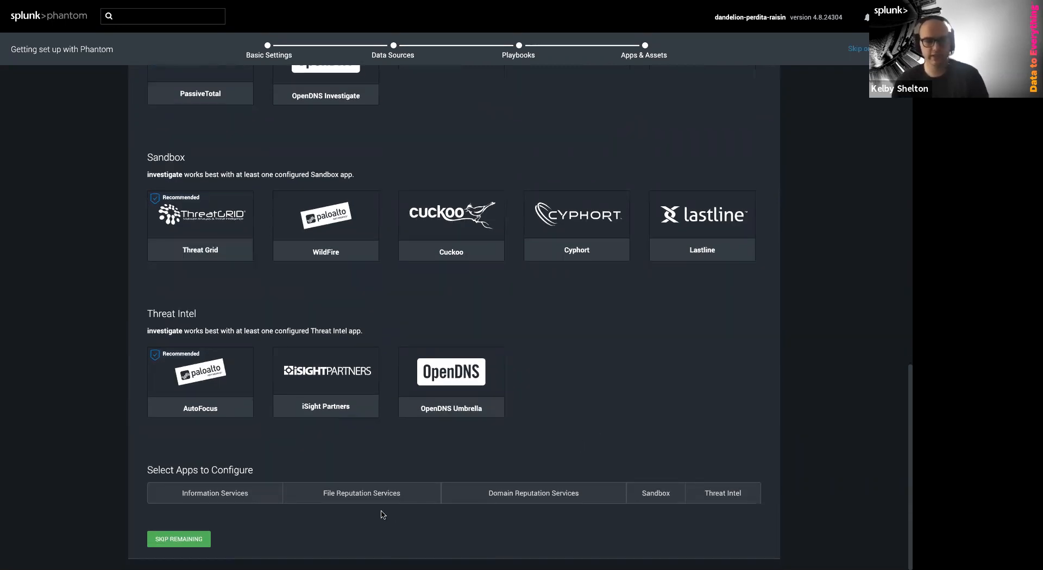
{"action": "left_click", "coordinate": [158, 540]}
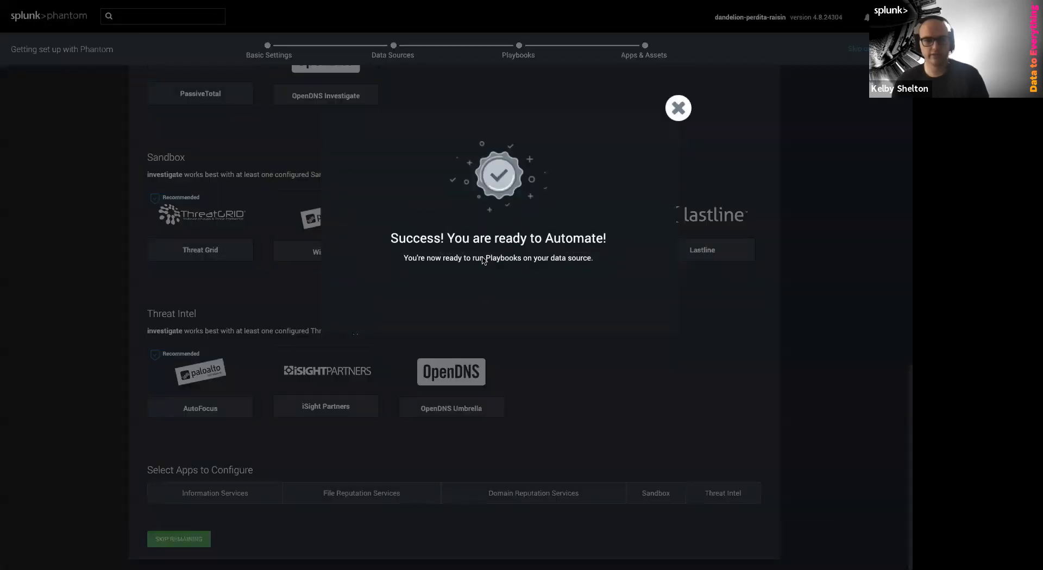
Close the 'Success! You are ready to Automate!' modal
{"action": "left_click", "coordinate": [678, 107]}
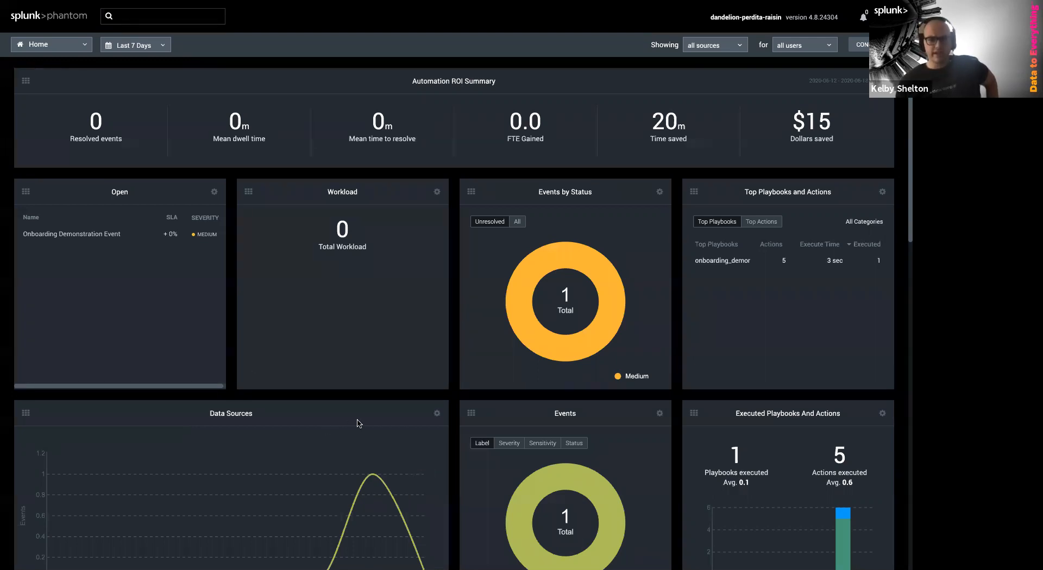
{"action": "scroll", "coordinate": [359, 424], "scroll_direction": "down", "scroll_amount": 2}
{"action": "scroll", "coordinate": [359, 424], "scroll_direction": "up", "scroll_amount": 2}
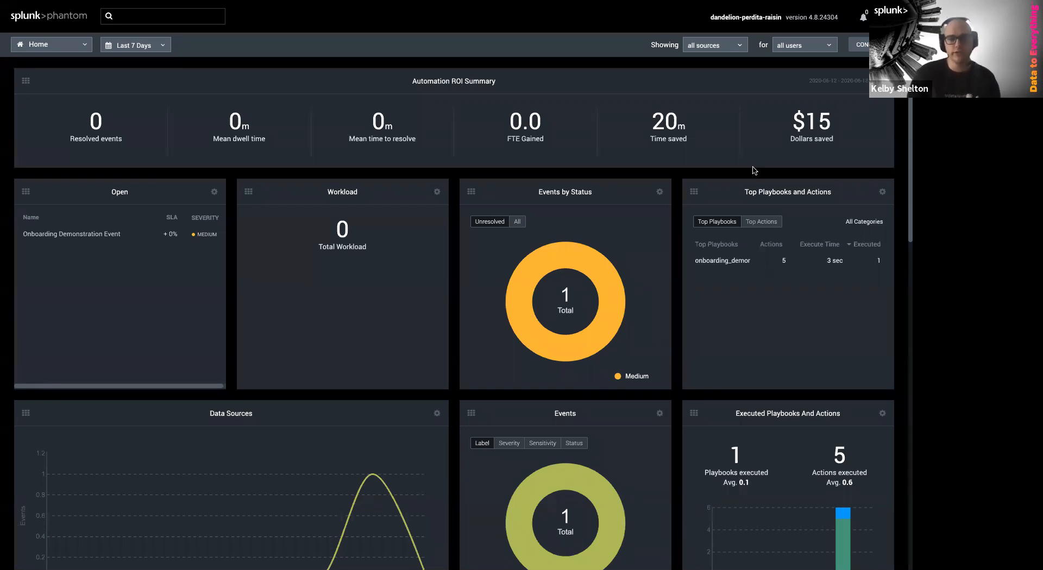
{"action": "scroll", "coordinate": [603, 299], "scroll_direction": "down", "scroll_amount": 2}
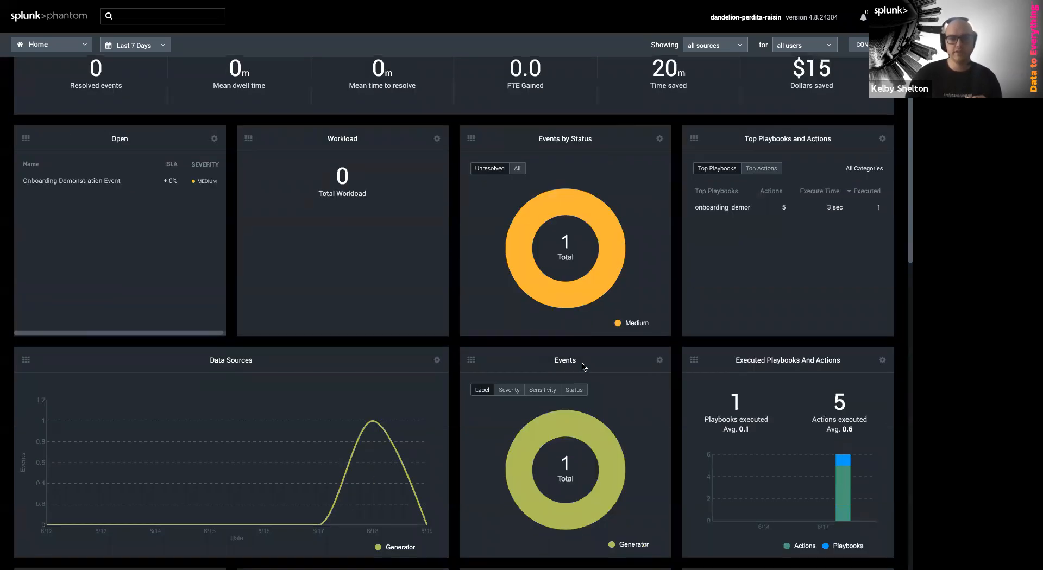
{"action": "scroll", "coordinate": [661, 462], "scroll_direction": "down", "scroll_amount": 1}
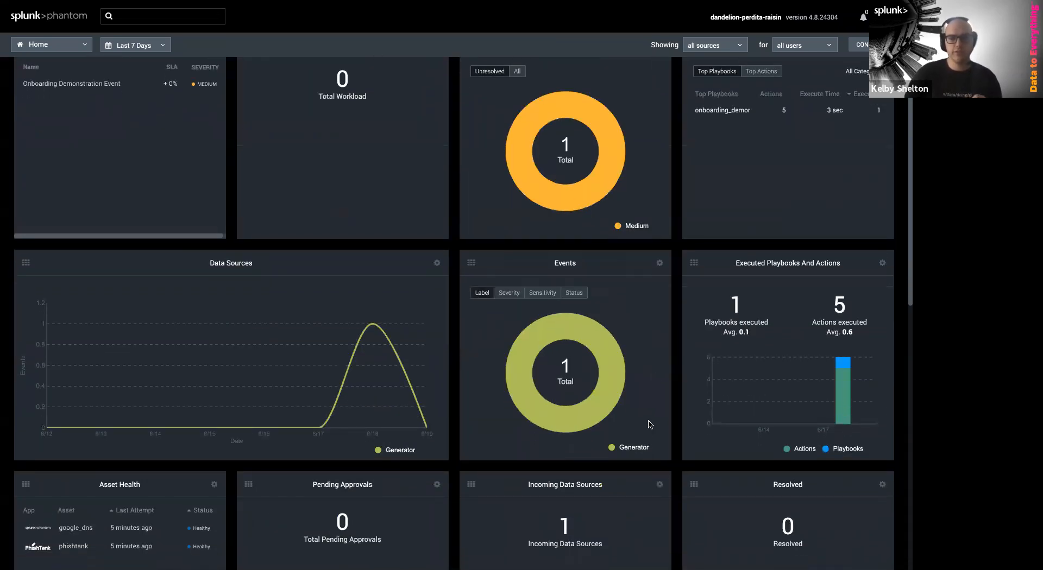
{"action": "scroll", "coordinate": [883, 391], "scroll_direction": "down", "scroll_amount": 4}
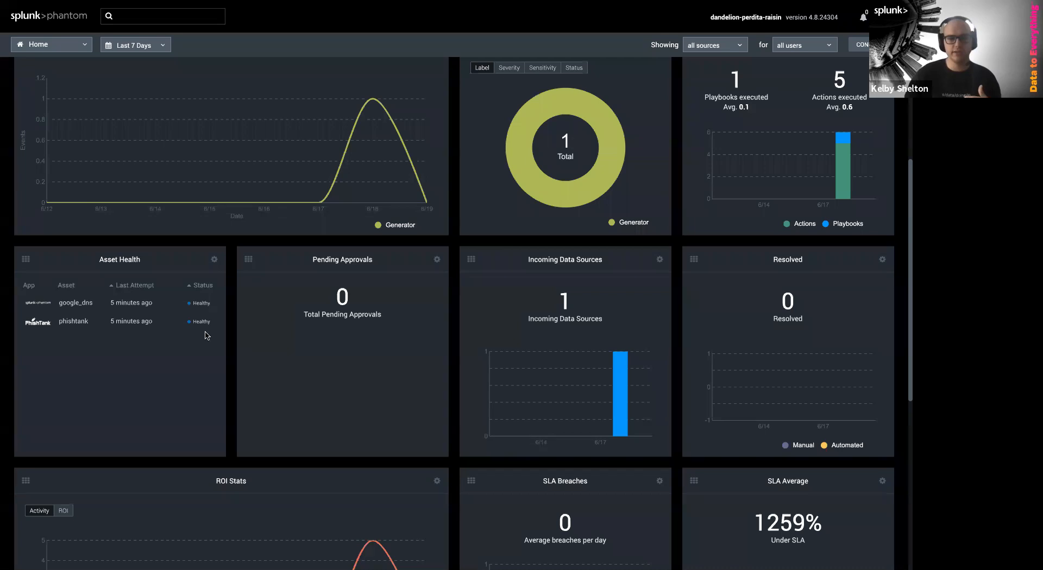
{"action": "scroll", "coordinate": [144, 407], "scroll_direction": "down", "scroll_amount": 5}
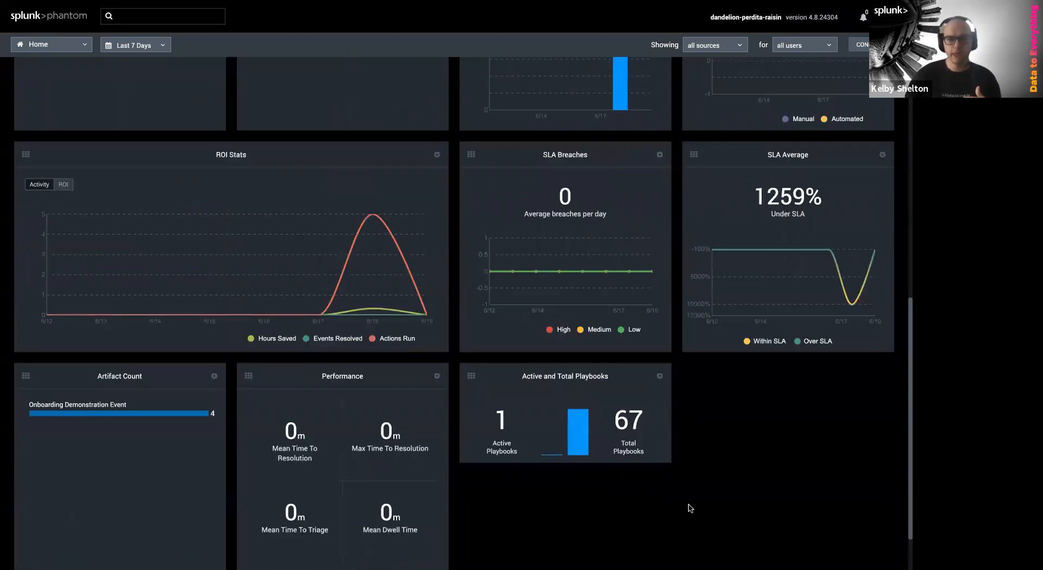
{"action": "scroll", "coordinate": [692, 524], "scroll_direction": "down", "scroll_amount": 1}
{"action": "scroll", "coordinate": [690, 522], "scroll_direction": "up", "scroll_amount": 9}
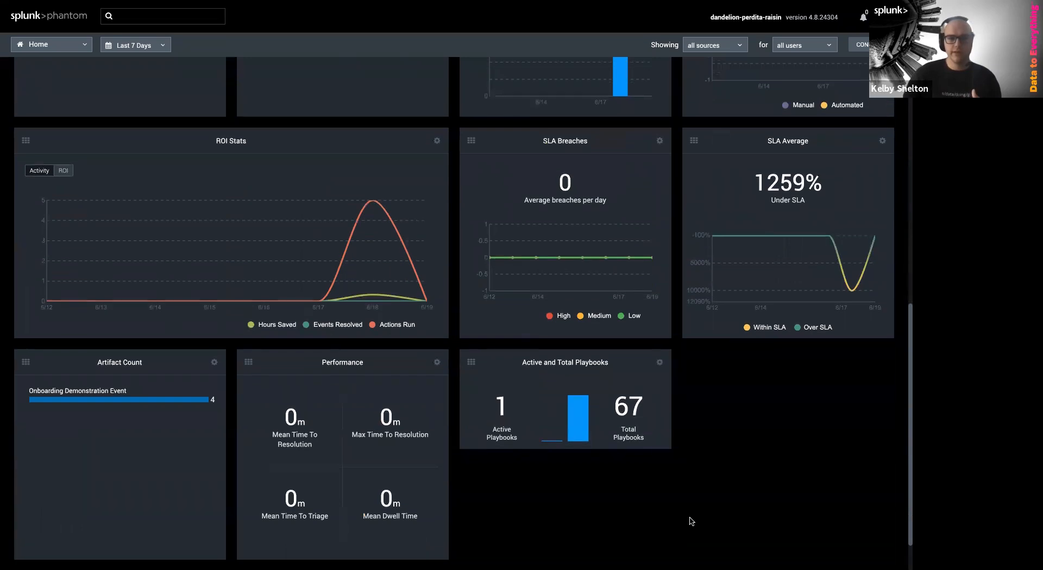
{"action": "scroll", "coordinate": [516, 228], "scroll_direction": "up", "scroll_amount": 5}
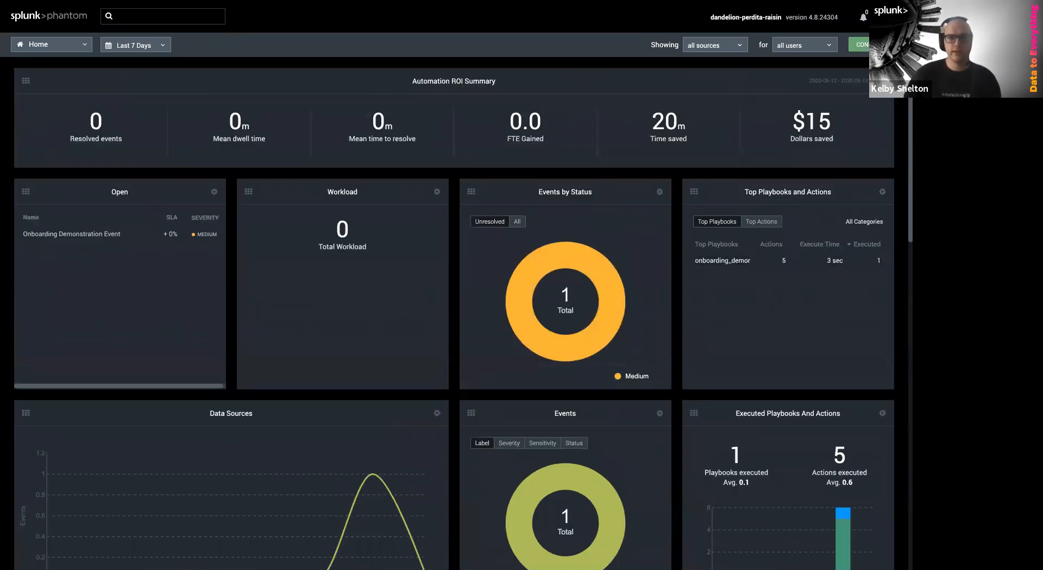
In Manage Widgets, turn Asset Health and then all widgets off and back on
{"action": "left_click", "coordinate": [873, 45]}
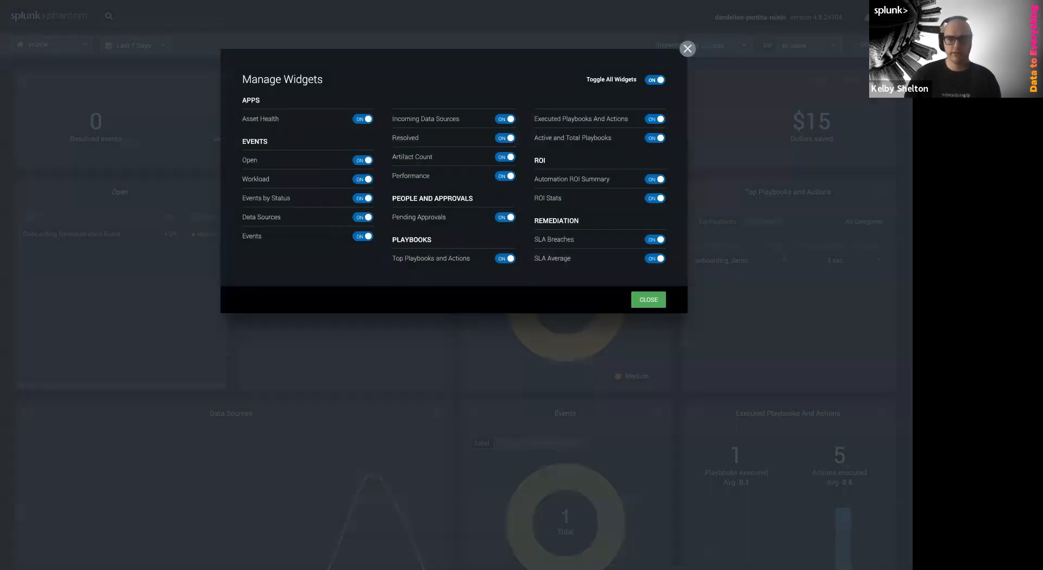
{"action": "left_click", "coordinate": [367, 122]}
{"action": "left_click", "coordinate": [367, 122]}
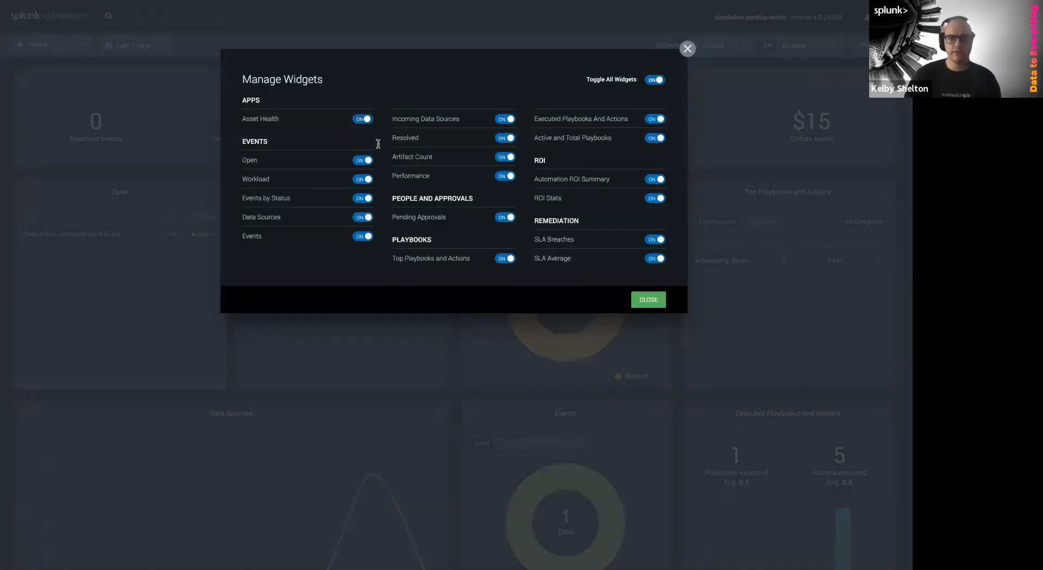
{"action": "left_click", "coordinate": [654, 81]}
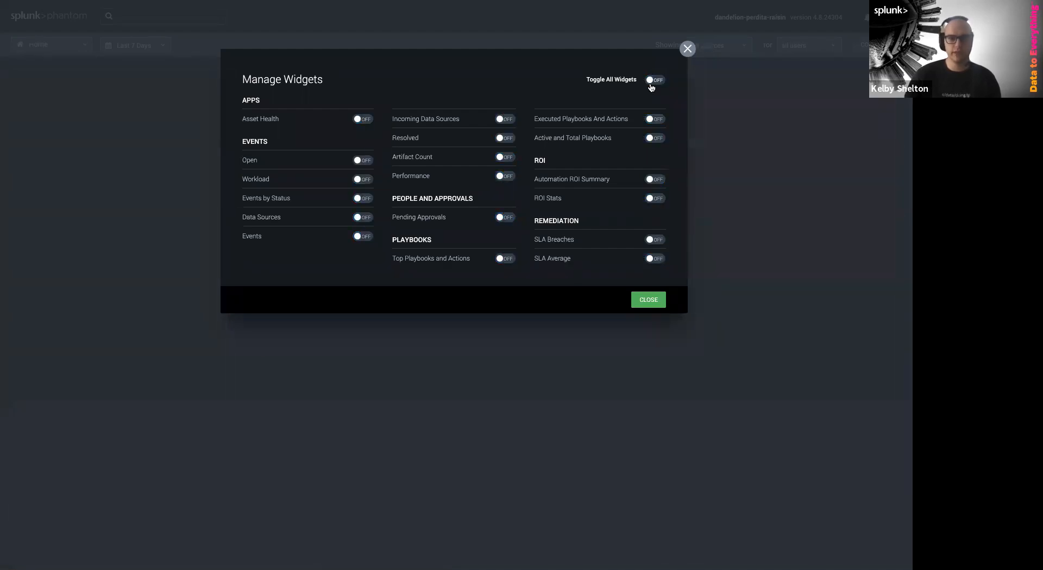
{"action": "left_click", "coordinate": [653, 80]}
{"action": "left_click", "coordinate": [649, 301]}
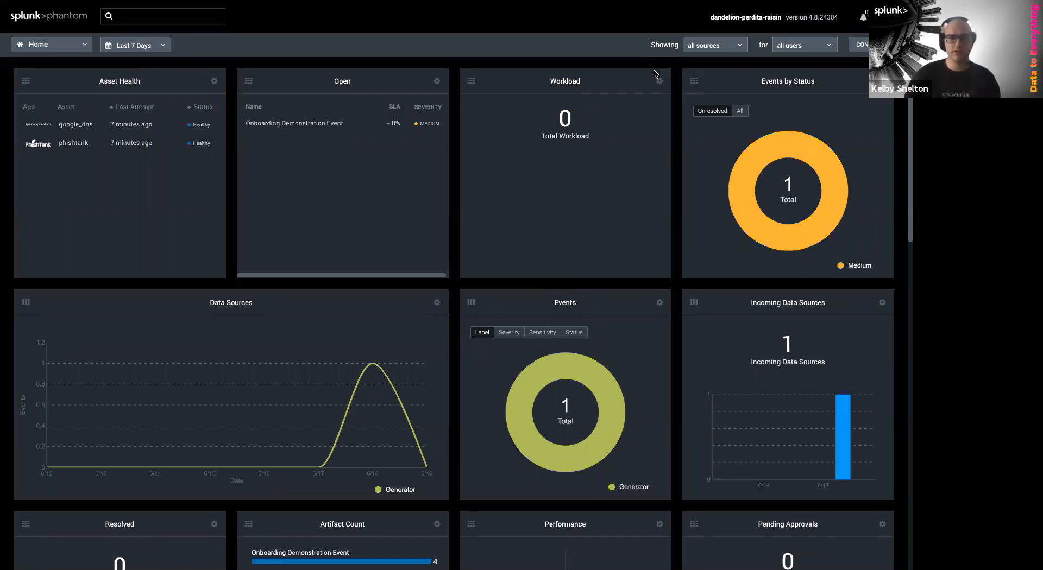
Check the dashboard's owner, event source and date-range filters without changing them
{"action": "left_click", "coordinate": [787, 48]}
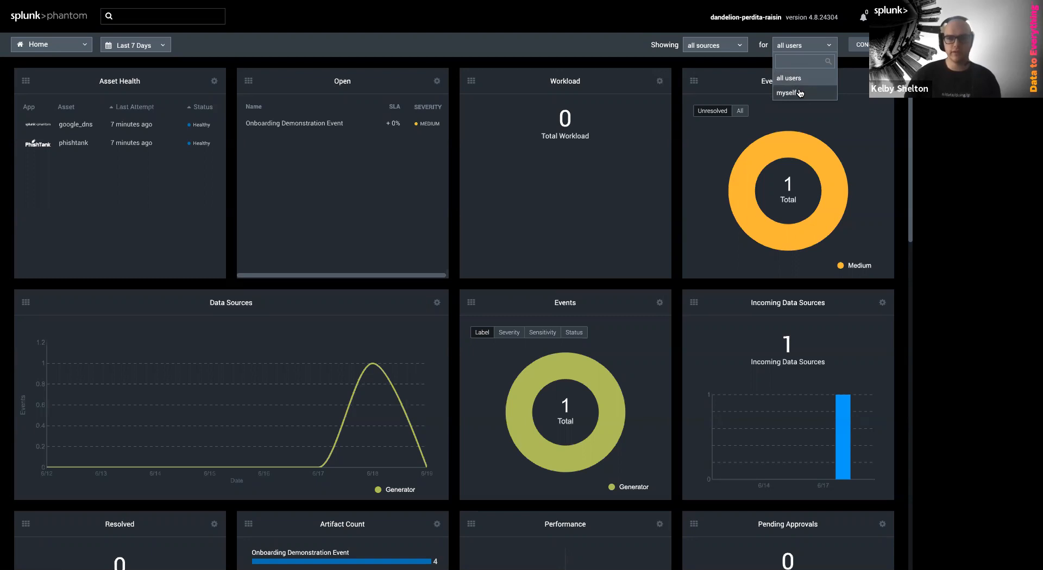
{"action": "left_click", "coordinate": [724, 47]}
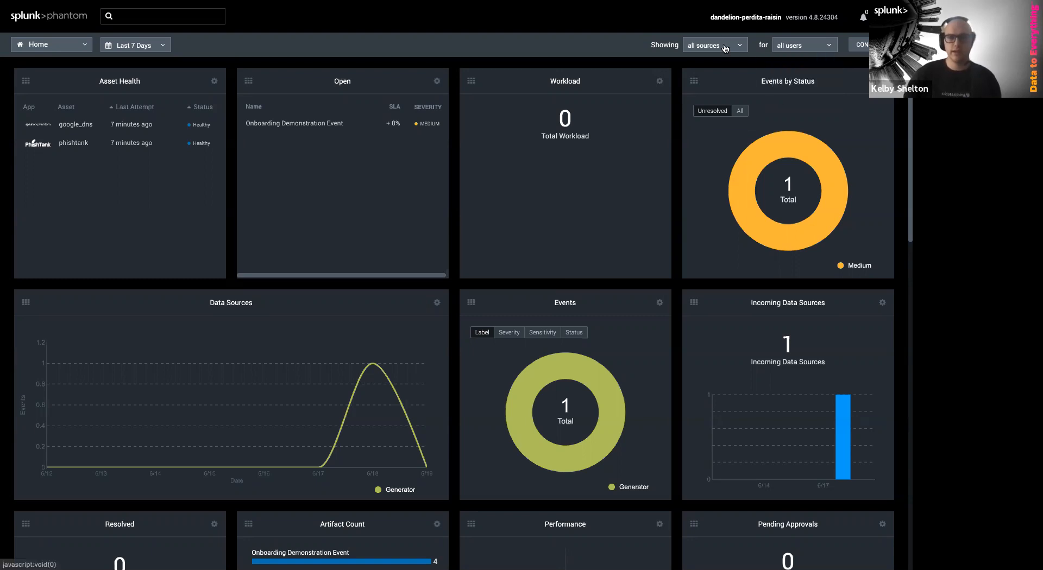
{"action": "left_click", "coordinate": [724, 48]}
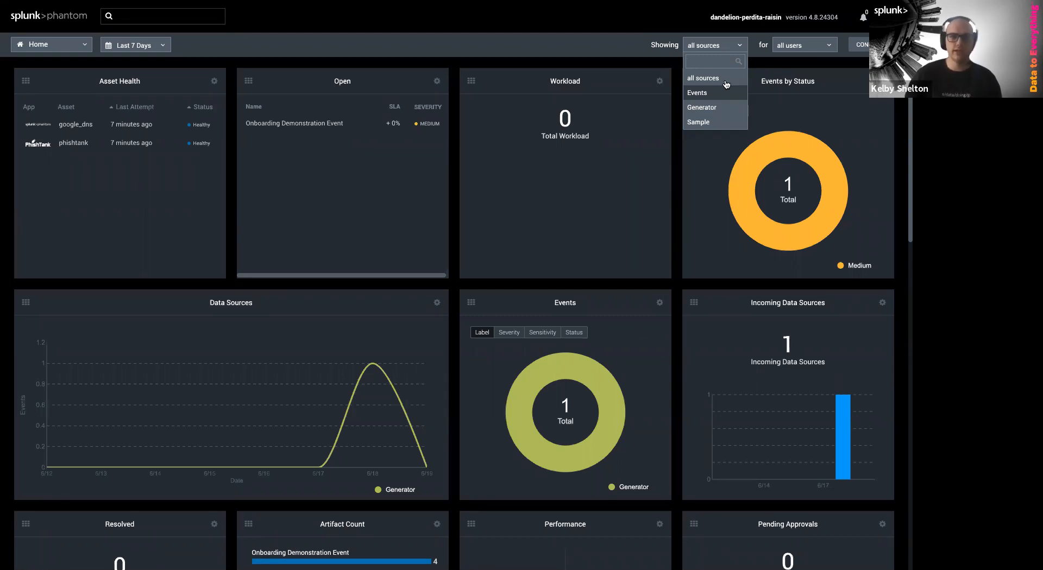
{"action": "left_click", "coordinate": [665, 42]}
{"action": "left_click", "coordinate": [142, 48]}
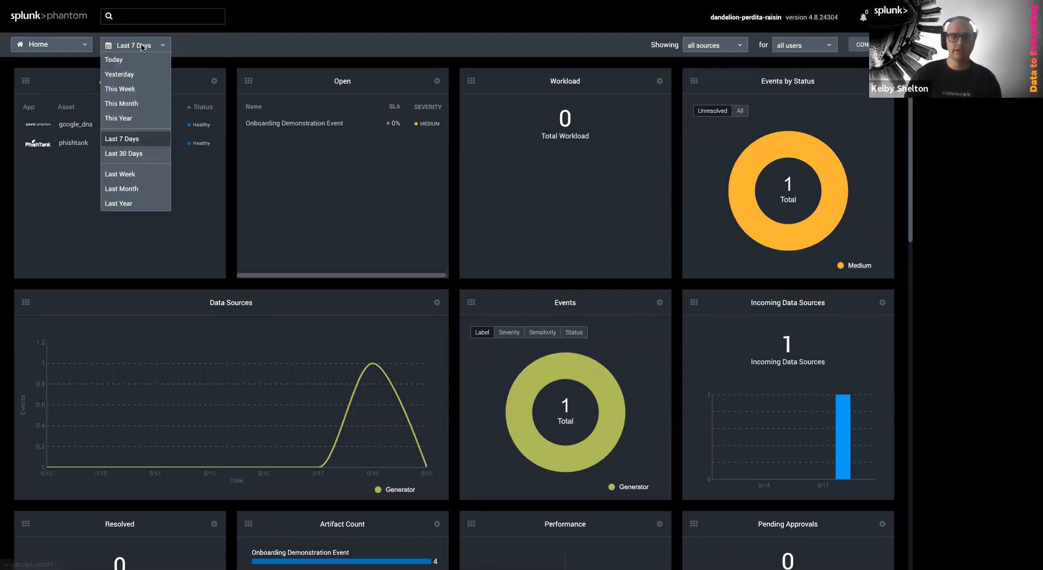
{"action": "left_click", "coordinate": [338, 48]}
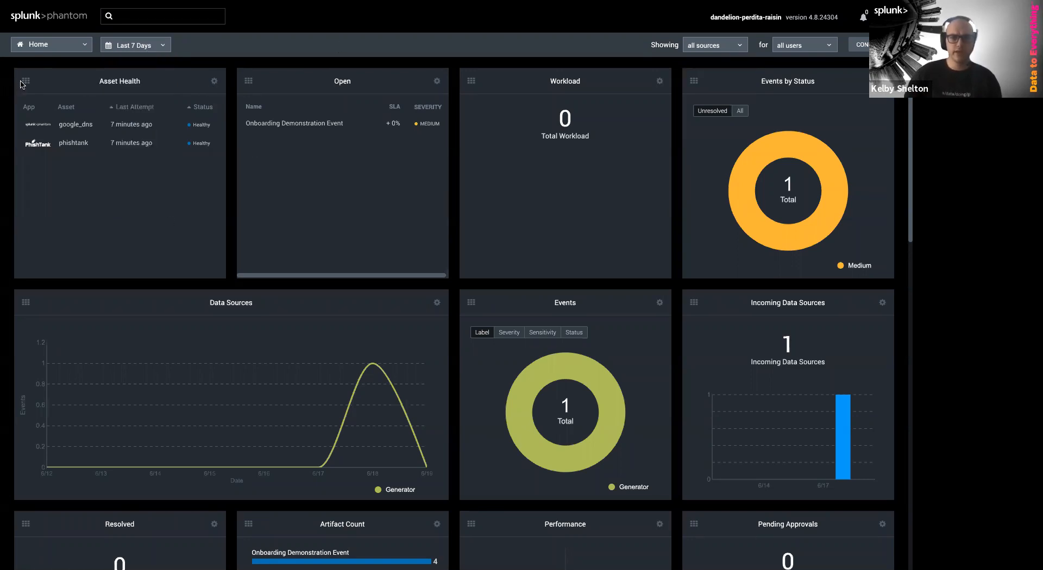
Collapse the Asset Health card and then remove it from the Home dashboard
{"action": "mouse_move", "coordinate": [73, 103]}
{"action": "left_mouse_down"}
{"action": "mouse_move", "coordinate": [379, 101]}
{"action": "mouse_move", "coordinate": [82, 98]}
{"action": "left_mouse_up"}
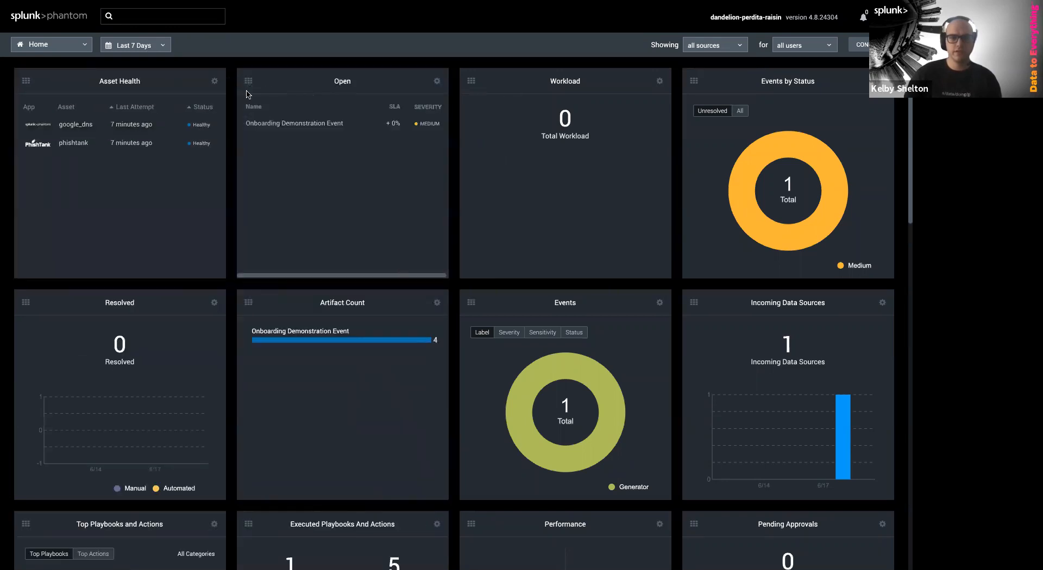
{"action": "left_click", "coordinate": [215, 85]}
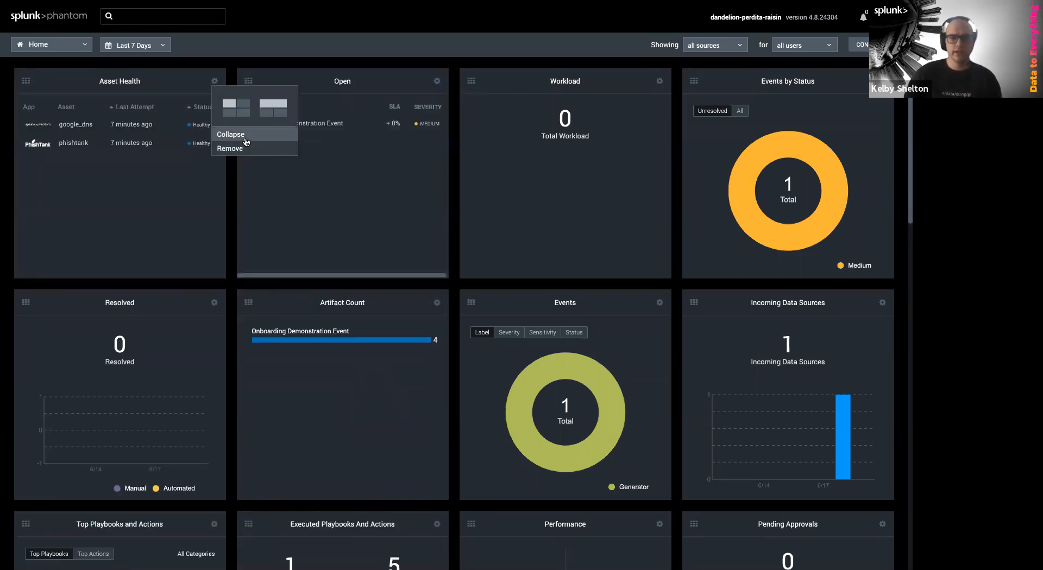
{"action": "left_click", "coordinate": [215, 85]}
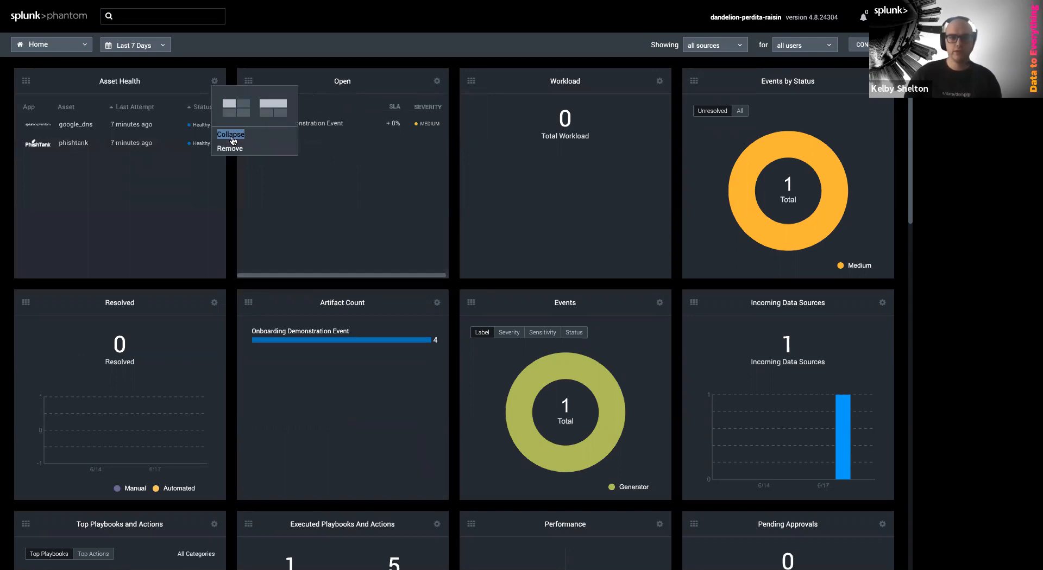
{"action": "left_click", "coordinate": [233, 141]}
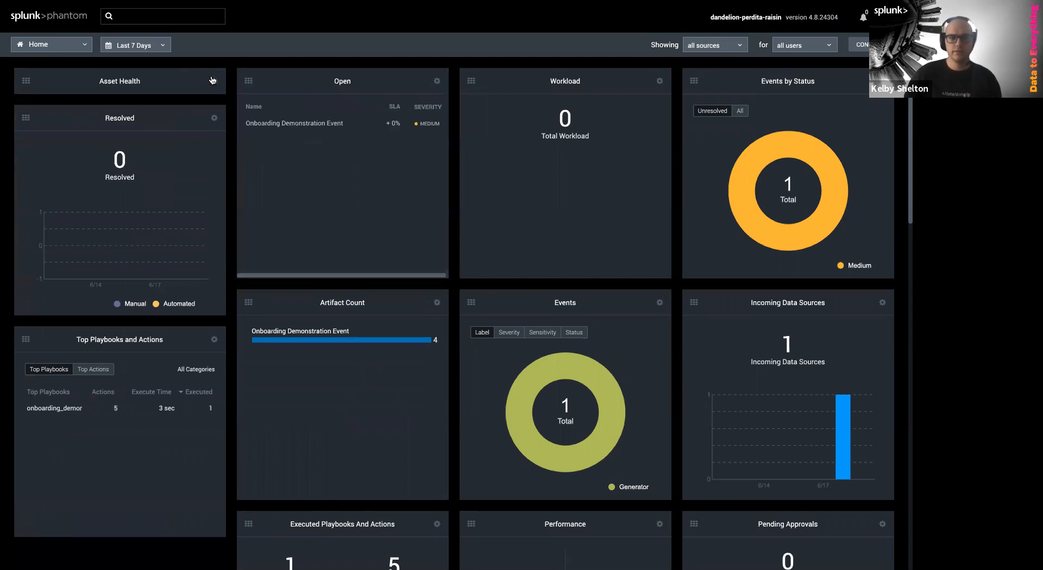
{"action": "left_click", "coordinate": [212, 81]}
{"action": "left_click", "coordinate": [239, 150]}
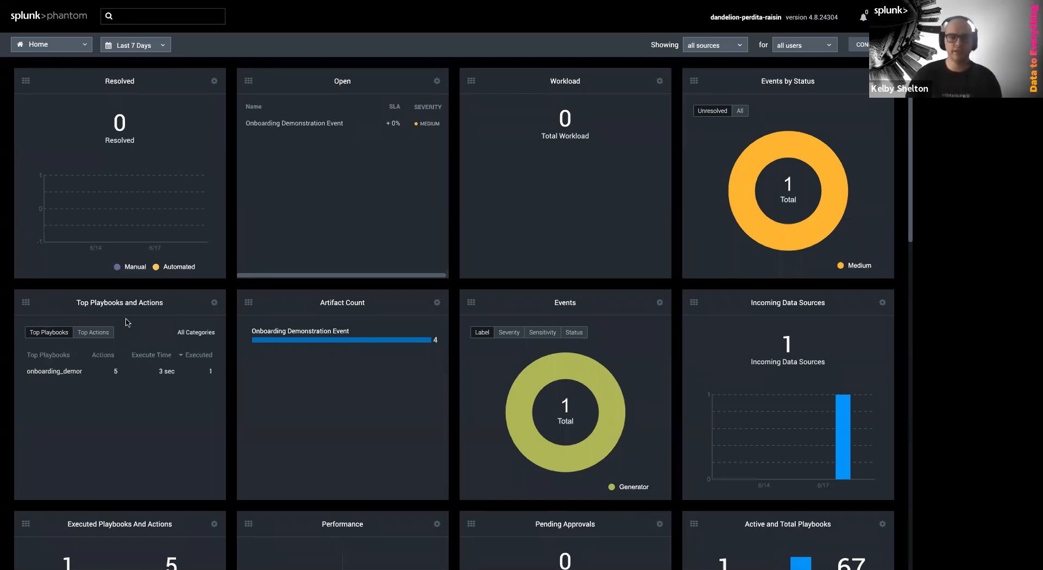
{"action": "left_click", "coordinate": [64, 51]}
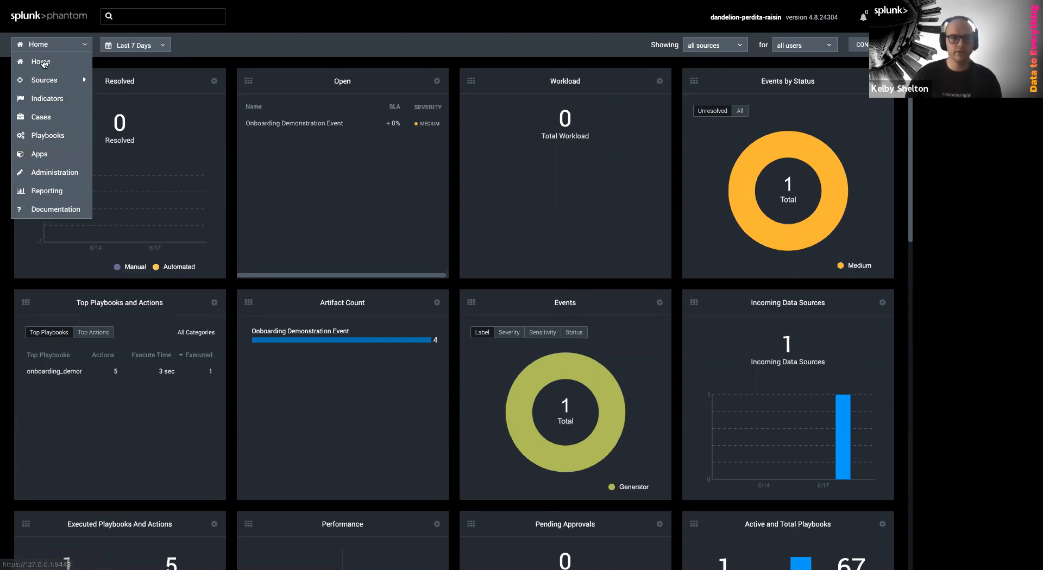
Go to the Apps page and show the 196 unconfigured apps
{"action": "left_click", "coordinate": [40, 154]}
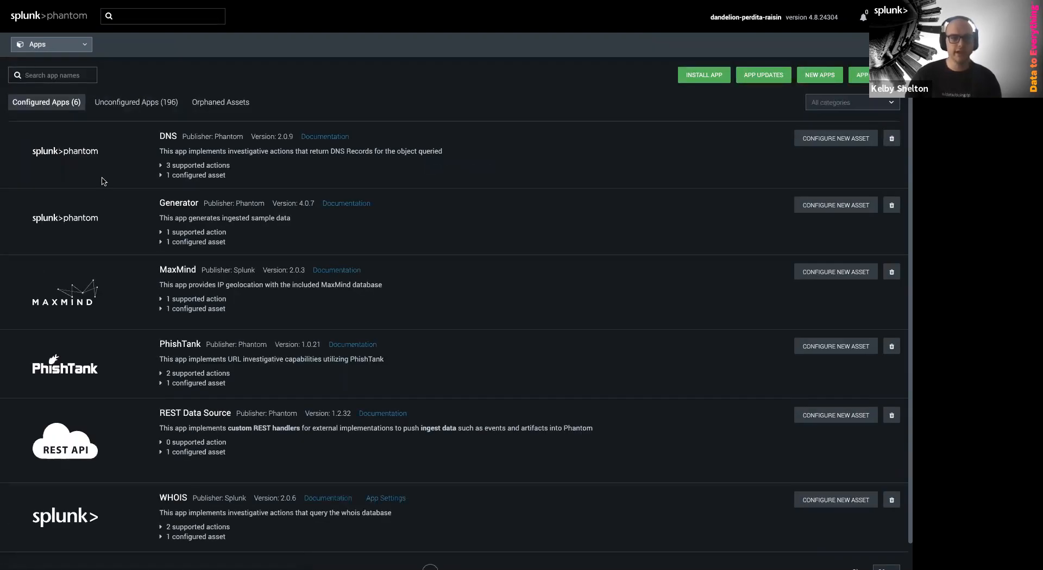
{"action": "scroll", "coordinate": [114, 165], "scroll_direction": "down", "scroll_amount": 1}
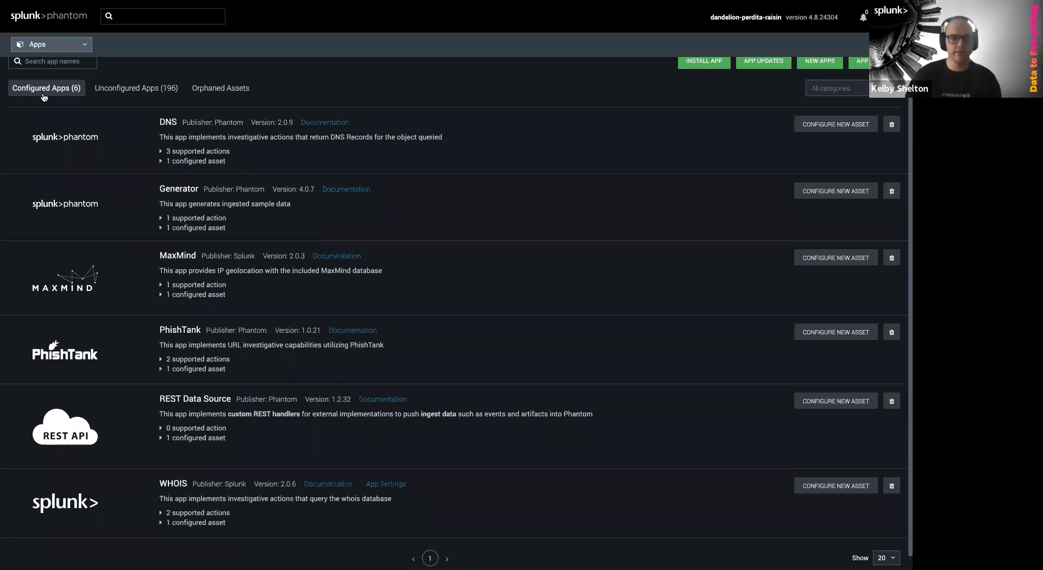
{"action": "scroll", "coordinate": [223, 522], "scroll_direction": "up", "scroll_amount": 1}
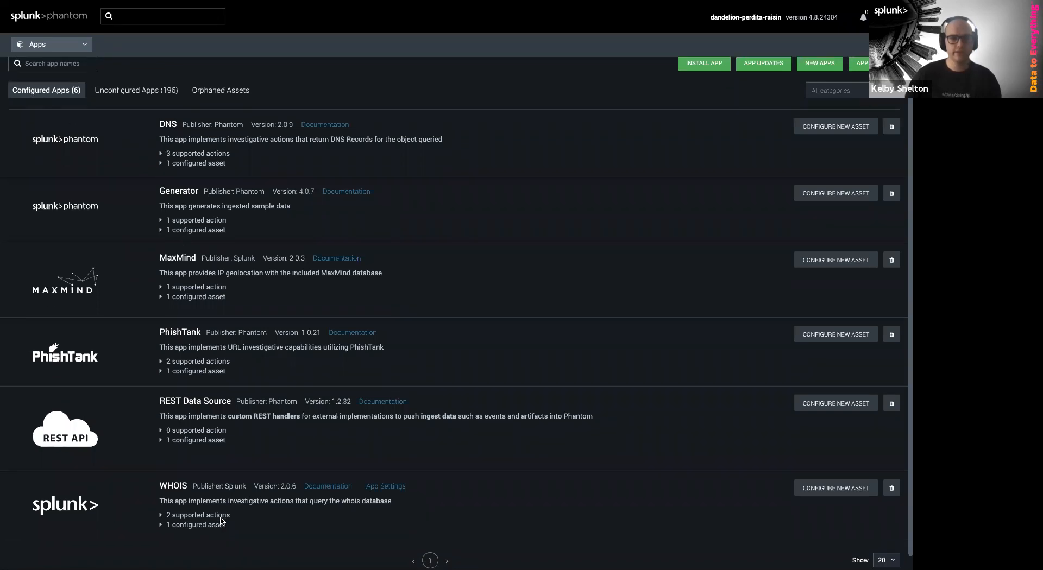
{"action": "scroll", "coordinate": [223, 522], "scroll_direction": "up", "scroll_amount": 1}
{"action": "left_click", "coordinate": [158, 104]}
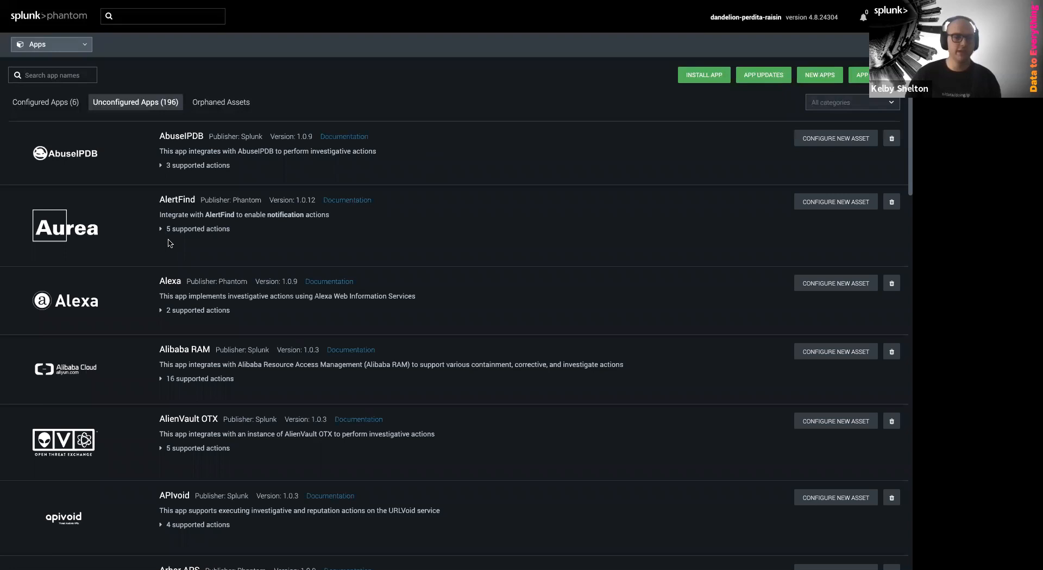
Review the New Apps and App Updates lists, closing each afterwards
{"action": "left_click", "coordinate": [809, 81]}
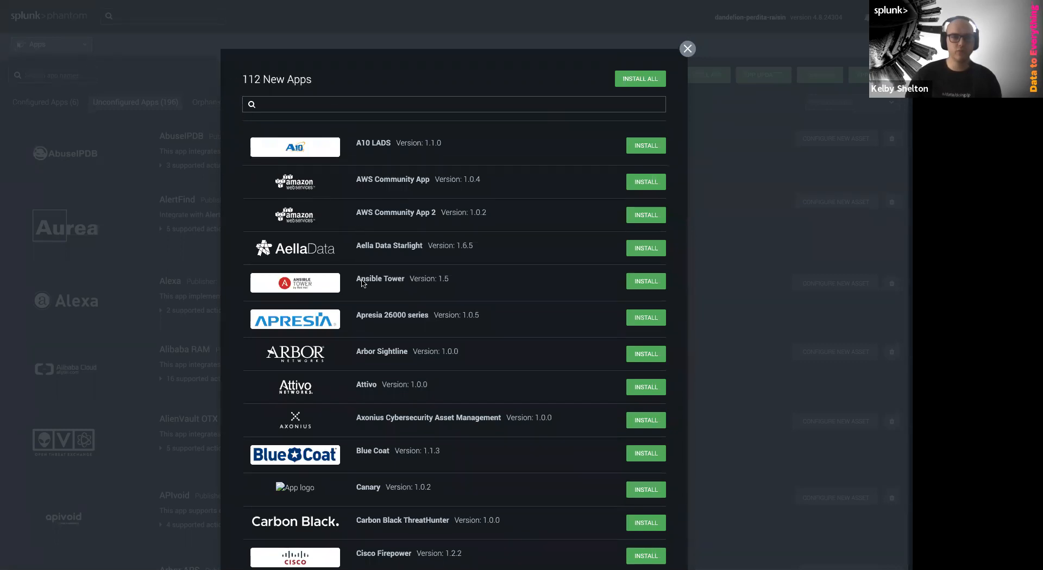
{"action": "left_click", "coordinate": [687, 48]}
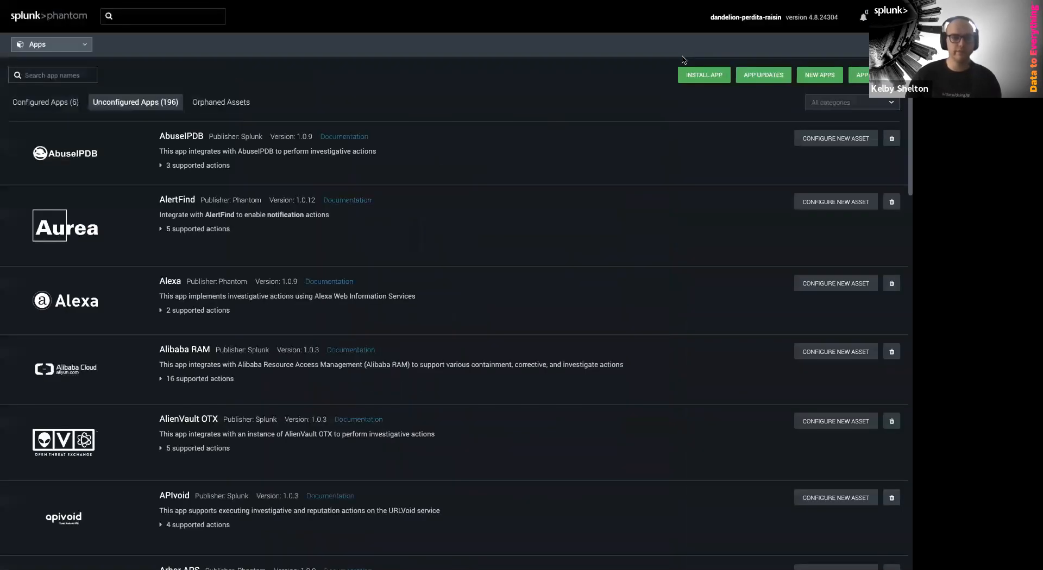
{"action": "left_click", "coordinate": [771, 76]}
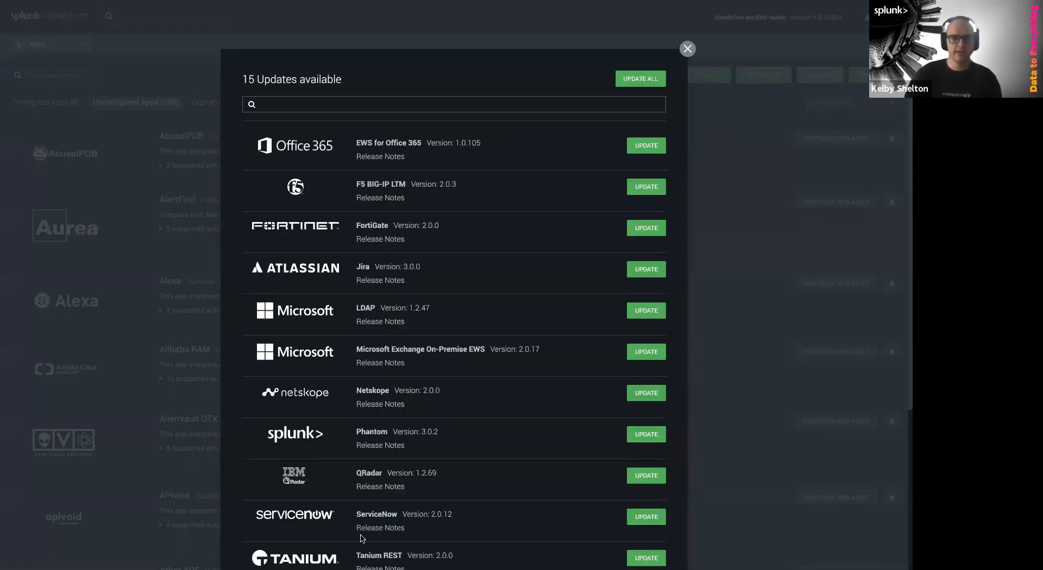
{"action": "scroll", "coordinate": [359, 545], "scroll_direction": "down", "scroll_amount": 4}
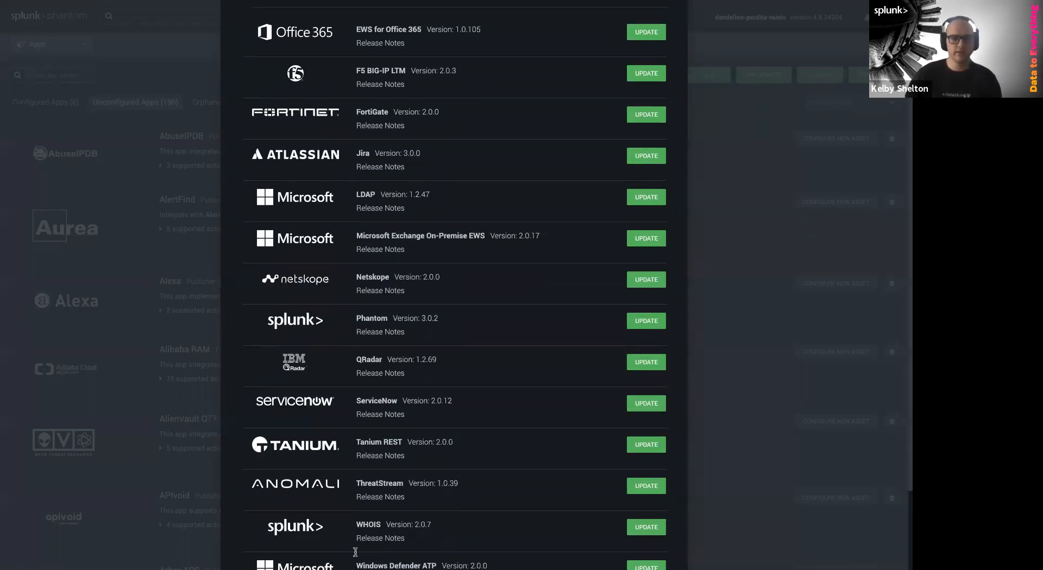
{"action": "scroll", "coordinate": [356, 551], "scroll_direction": "up", "scroll_amount": 4}
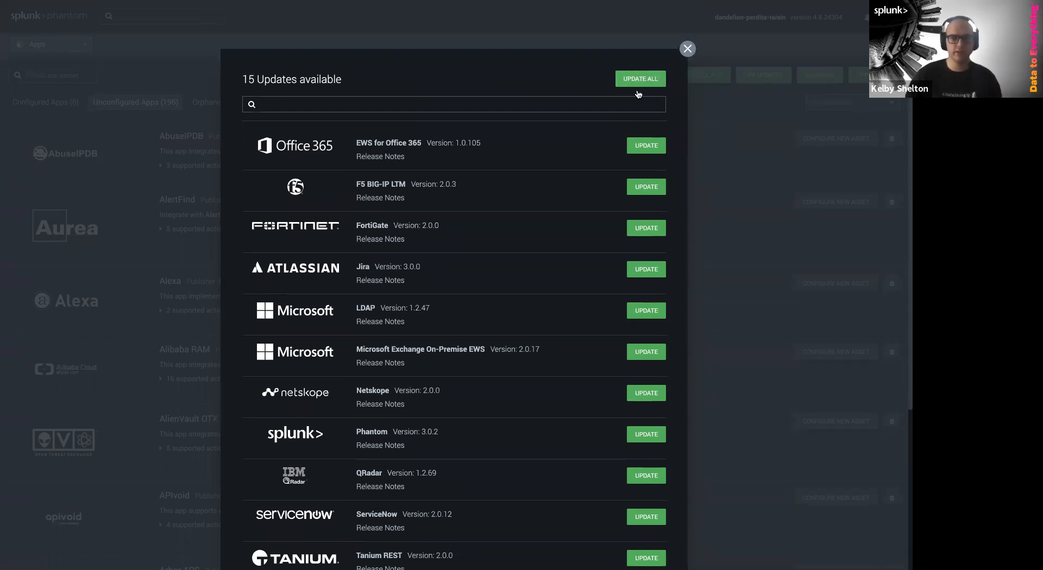
{"action": "left_click", "coordinate": [687, 50]}
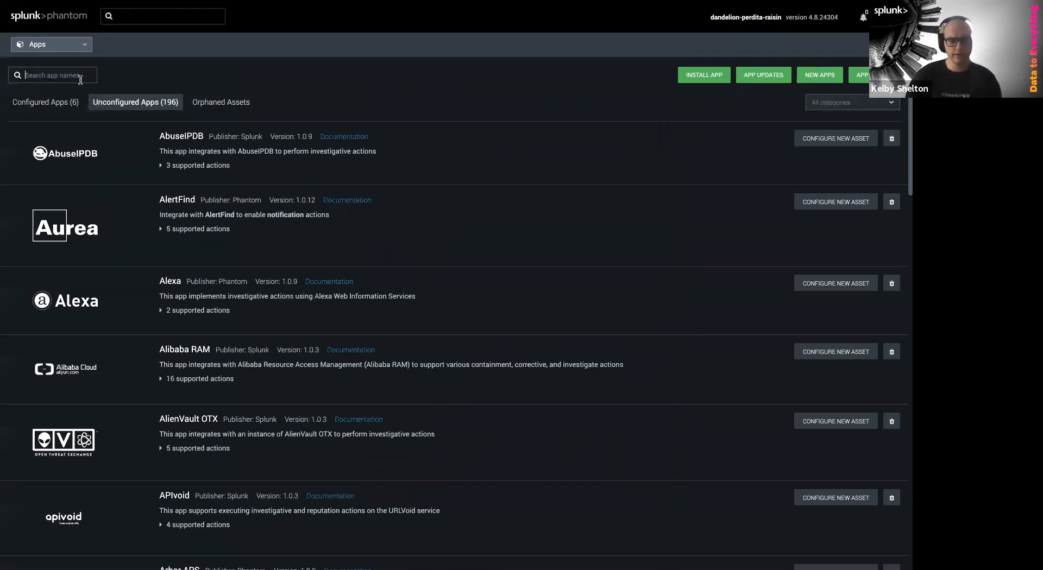
Filter apps by 'vir' to show unconfigured VirusTotal 2.0.8 and expand its 9 supported actions
{"action": "type", "text": "virustotal"}
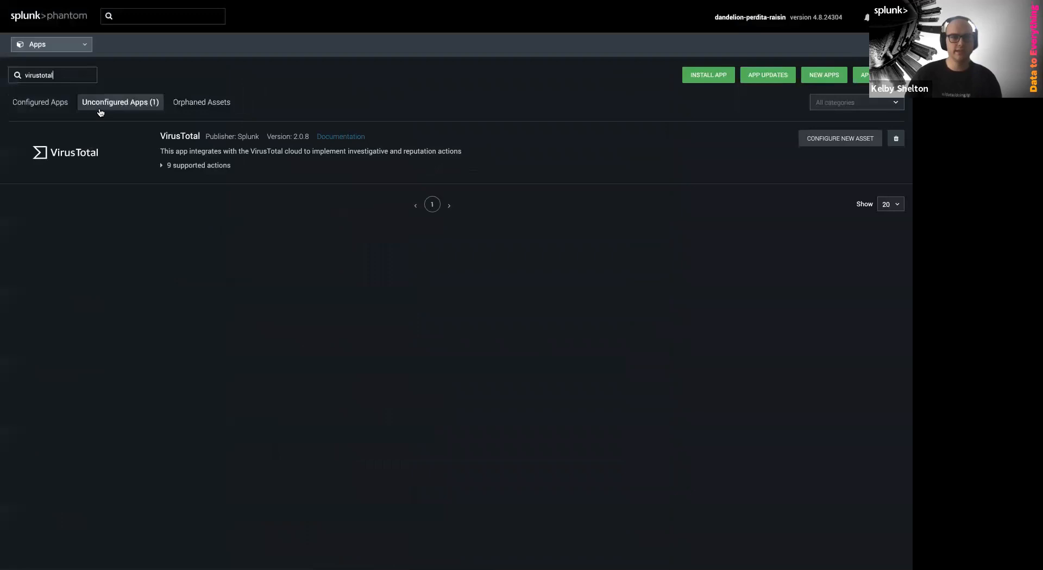
{"action": "left_click", "coordinate": [61, 113]}
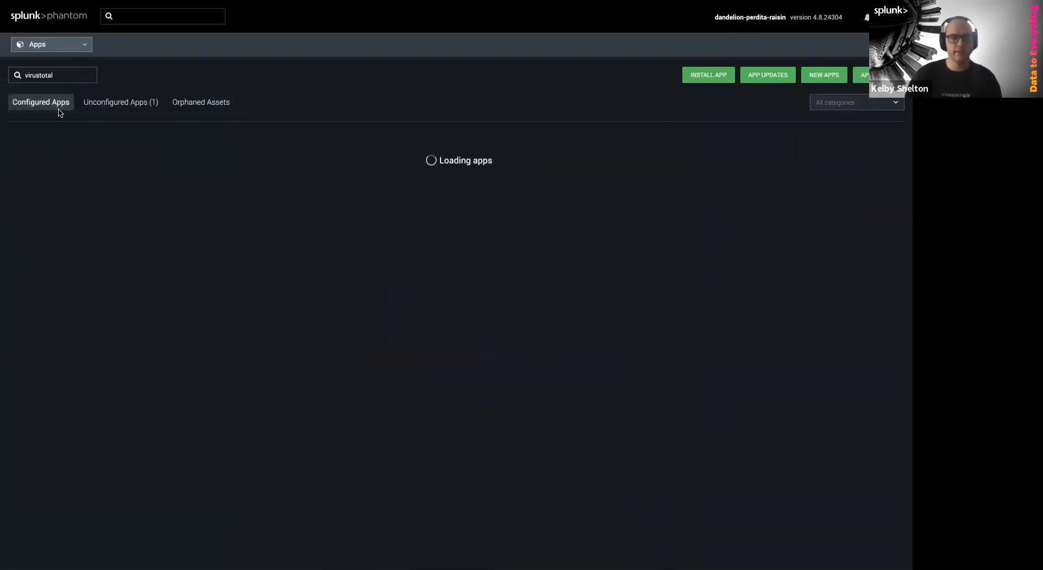
{"action": "left_click", "coordinate": [116, 106]}
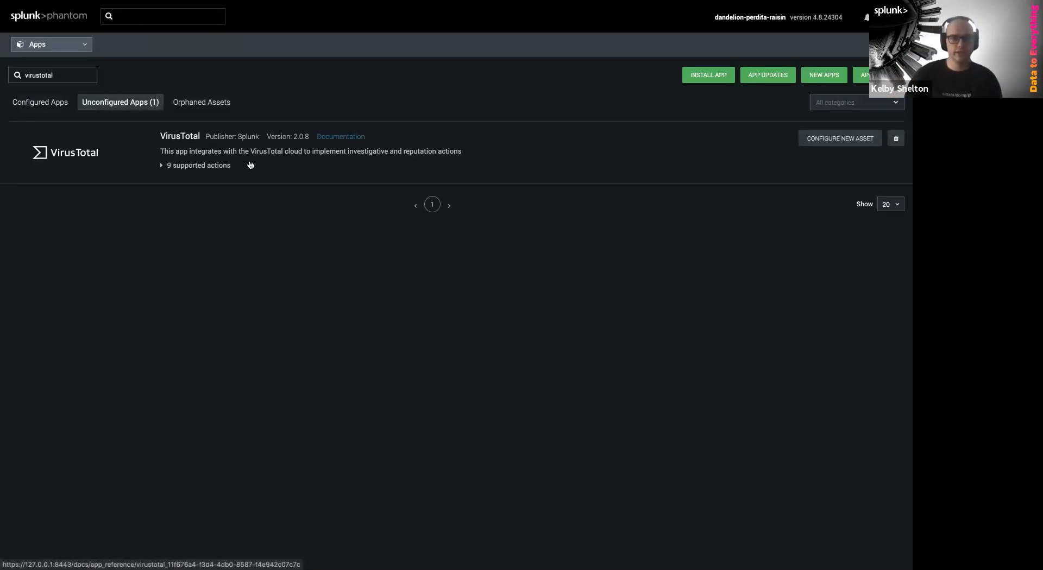
{"action": "left_click", "coordinate": [232, 167]}
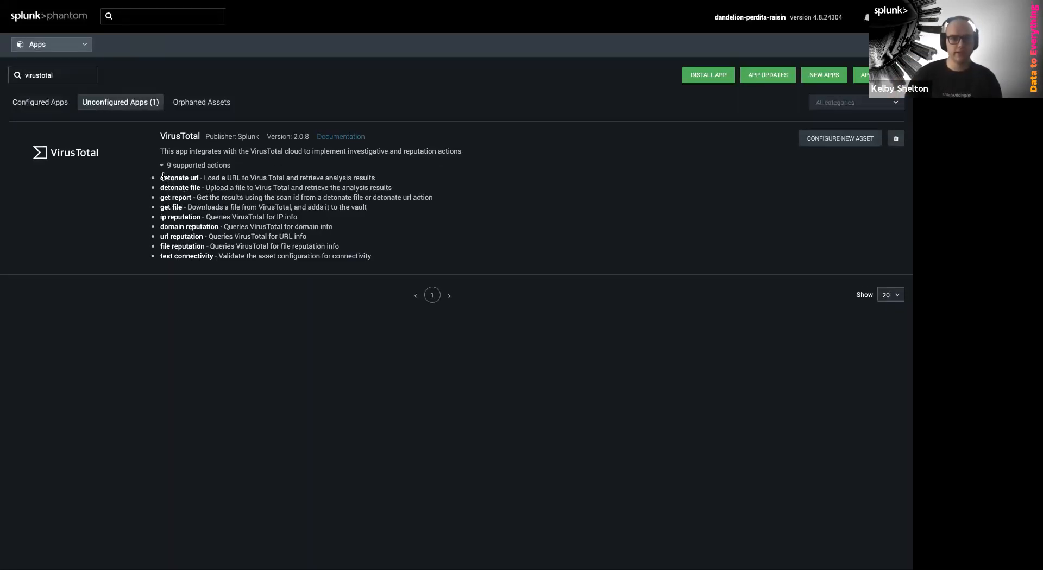
{"action": "left_click_drag", "start_coordinate": [162, 177], "coordinate": [191, 178]}
{"action": "left_click_drag", "start_coordinate": [263, 204], "coordinate": [381, 261]}
{"action": "left_click", "coordinate": [383, 263]}
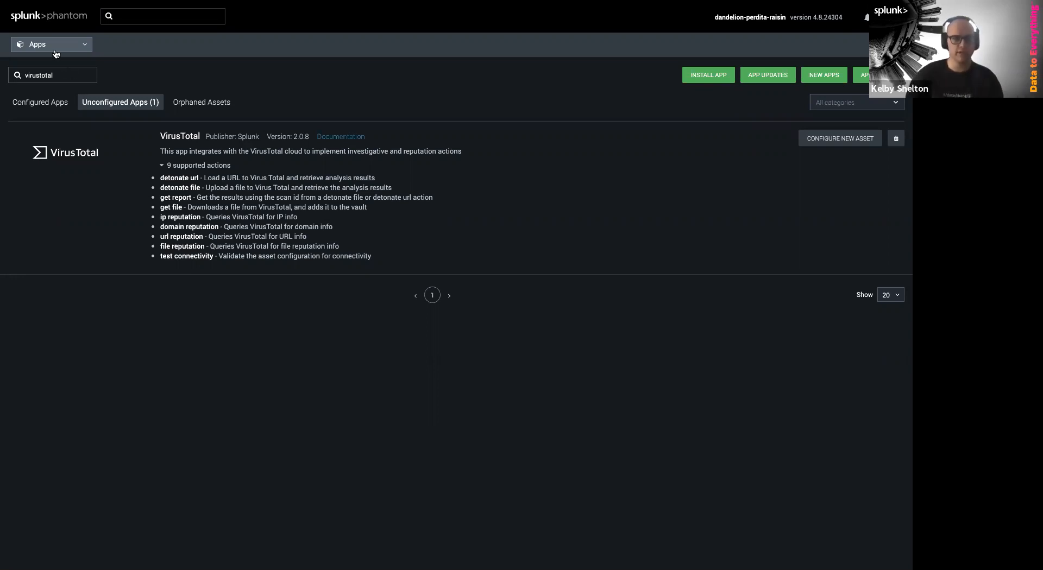
Try app searches for 'blackstone' and 'defender', then clear the search box
{"action": "double_click", "coordinate": [73, 76]}
{"action": "key", "text": "BackSpace"}
{"action": "type", "text": "blackstone"}
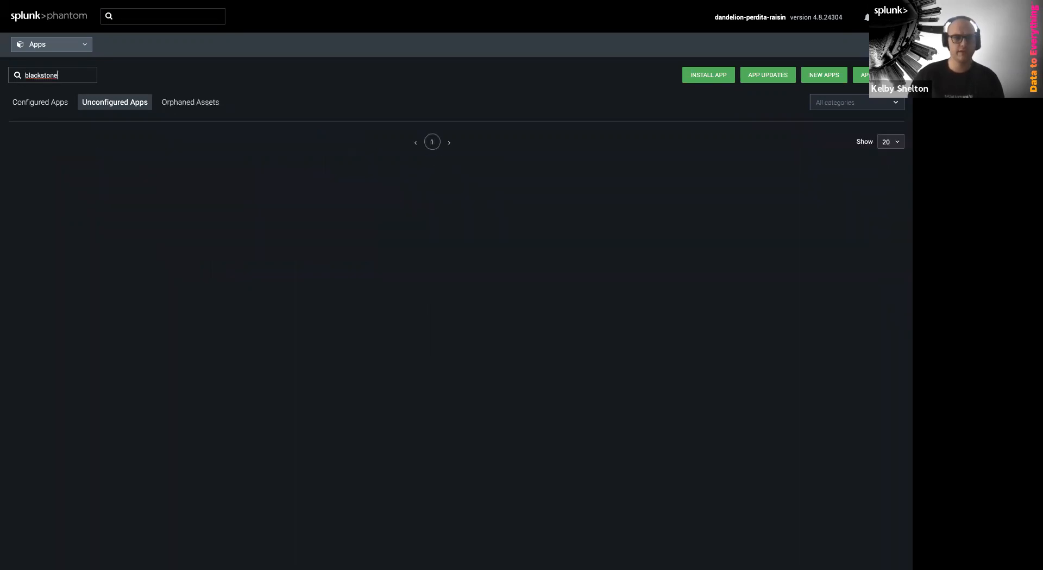
{"action": "double_click", "coordinate": [60, 71]}
{"action": "key", "text": "BackSpace"}
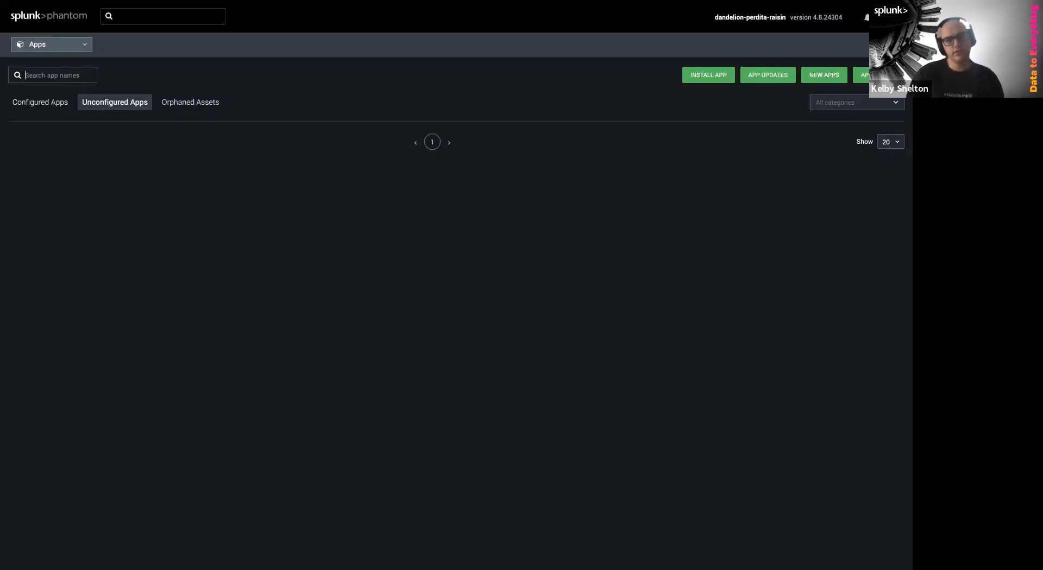
{"action": "type", "text": "defender"}
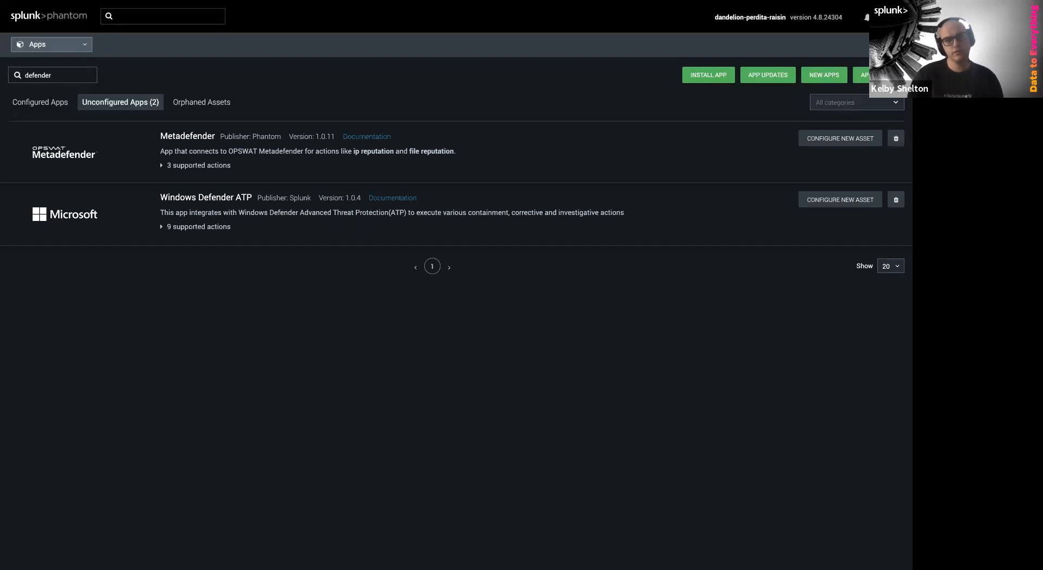
{"action": "key", "text": "BackSpace"}
{"action": "key", "text": "BackSpace"}
{"action": "key", "text": "BackSpace"}
{"action": "key", "text": "BackSpace"}
{"action": "key", "text": "BackSpace"}
{"action": "key", "text": "BackSpace"}
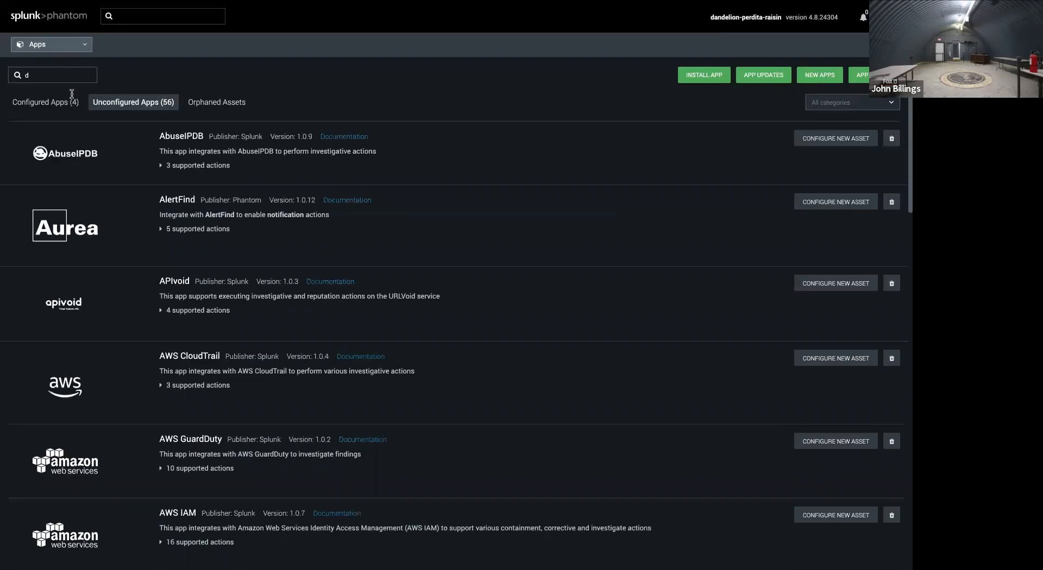
Scroll to the bottom of the unconfigured apps list and go to page 2
{"action": "scroll", "coordinate": [450, 295], "scroll_direction": "down", "scroll_amount": 3}
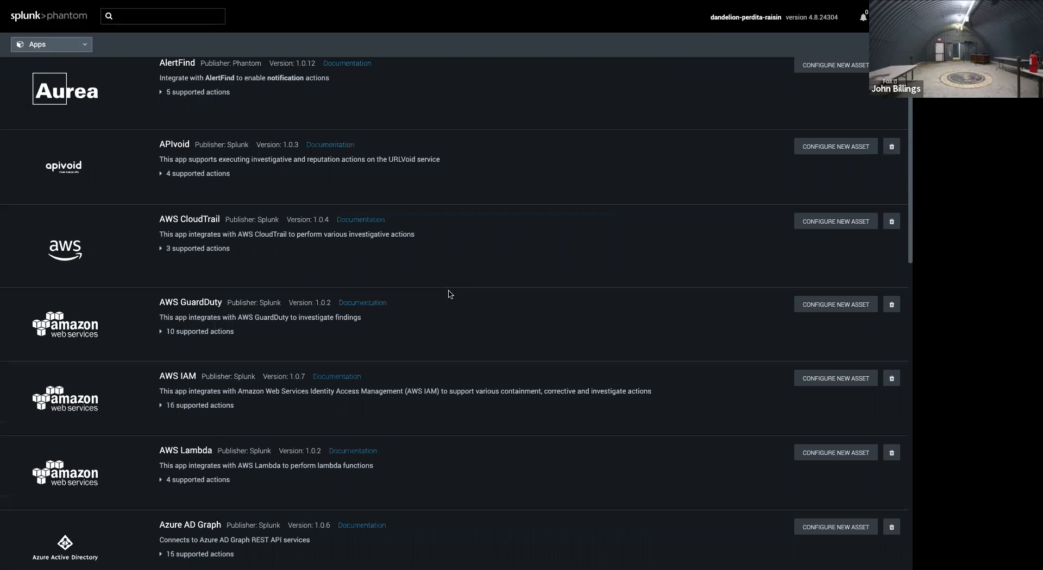
{"action": "scroll", "coordinate": [450, 295], "scroll_direction": "down", "scroll_amount": 3}
{"action": "scroll", "coordinate": [452, 316], "scroll_direction": "down", "scroll_amount": 3}
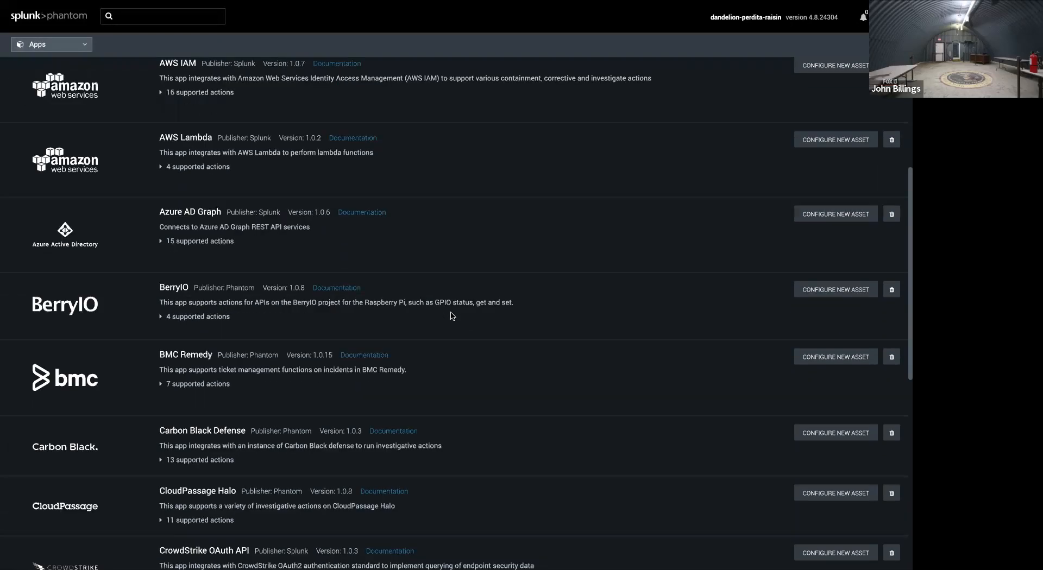
{"action": "scroll", "coordinate": [451, 316], "scroll_direction": "down", "scroll_amount": 3}
{"action": "scroll", "coordinate": [451, 316], "scroll_direction": "down", "scroll_amount": 3}
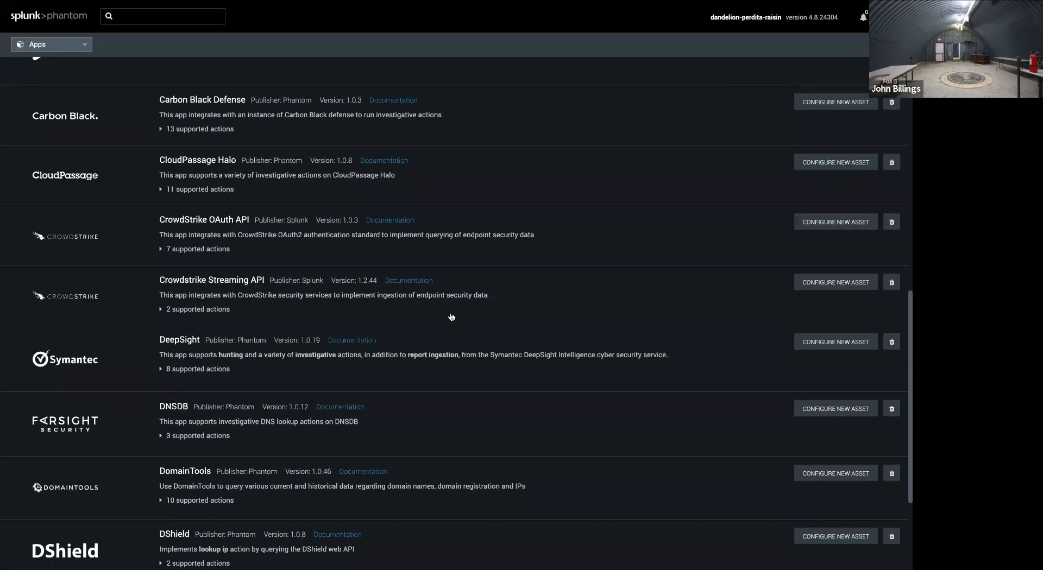
{"action": "scroll", "coordinate": [450, 318], "scroll_direction": "down", "scroll_amount": 3}
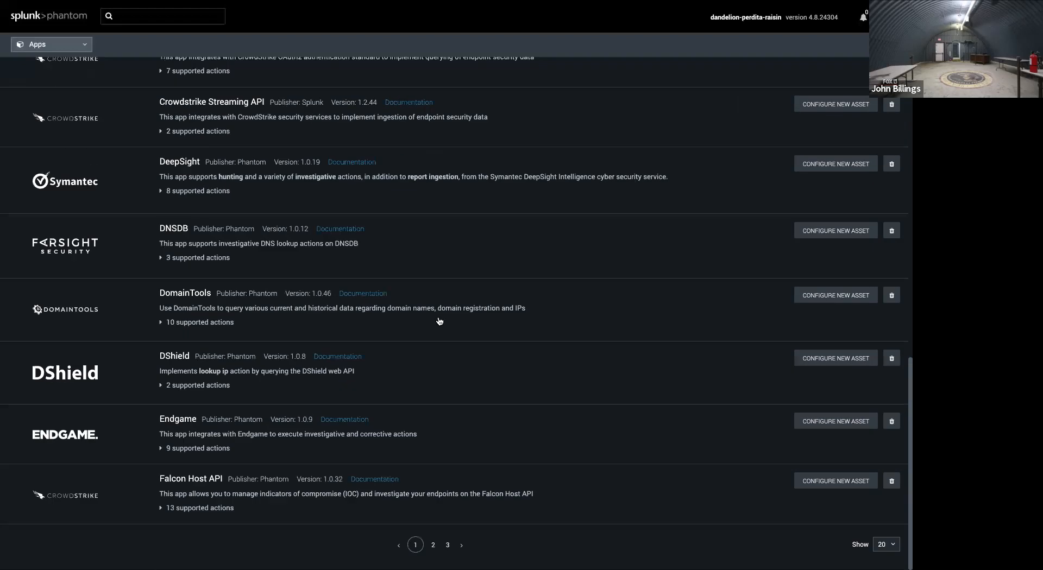
{"action": "left_click", "coordinate": [433, 545]}
Browse page 2, then go to page 3, which ends with WMI and Zendesk
{"action": "scroll", "coordinate": [402, 452], "scroll_direction": "down", "scroll_amount": 2}
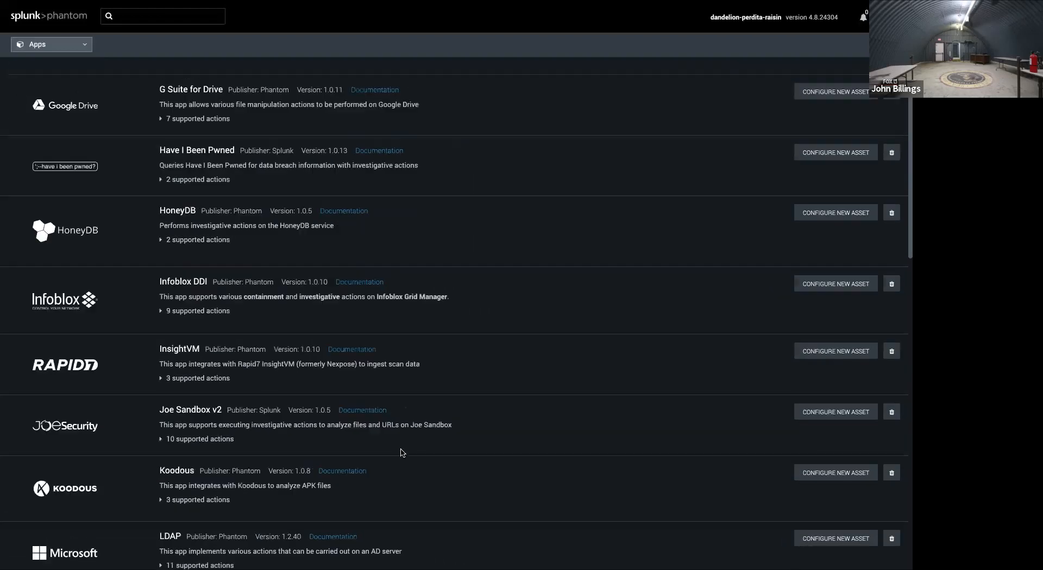
{"action": "scroll", "coordinate": [402, 452], "scroll_direction": "up", "scroll_amount": 3}
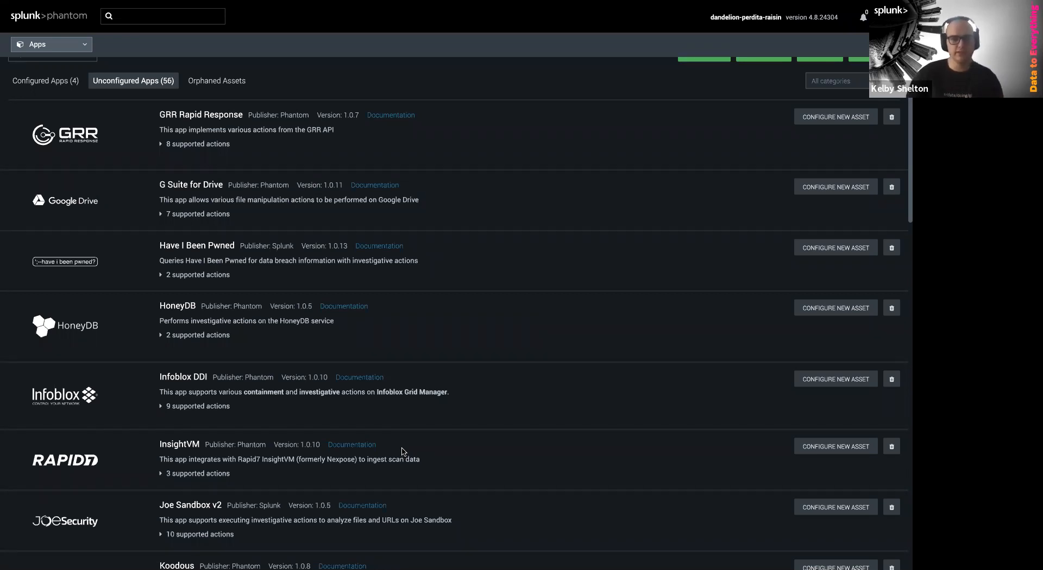
{"action": "scroll", "coordinate": [402, 451], "scroll_direction": "down", "scroll_amount": 1}
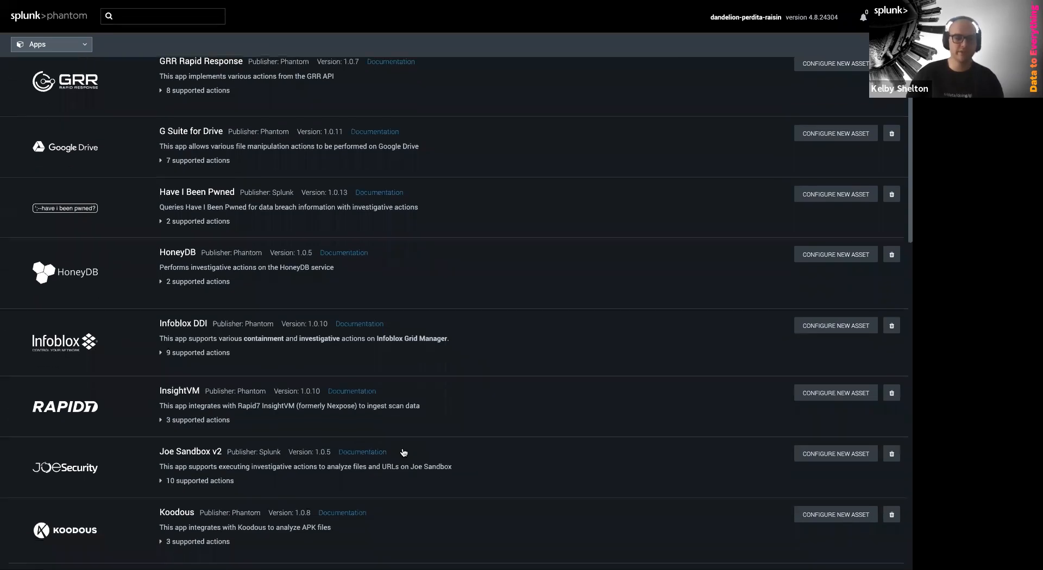
{"action": "scroll", "coordinate": [401, 451], "scroll_direction": "down", "scroll_amount": 7}
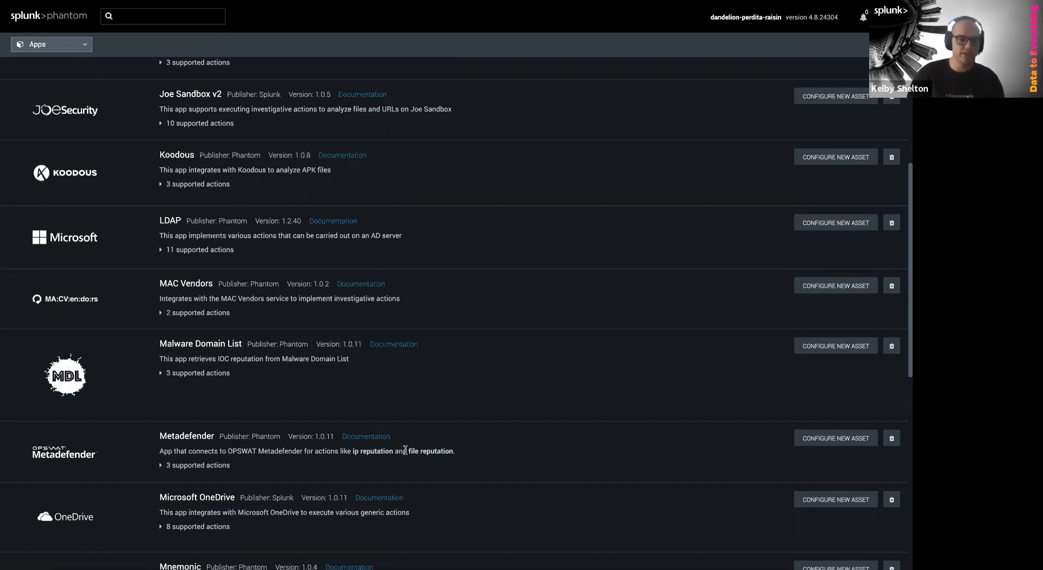
{"action": "scroll", "coordinate": [435, 478], "scroll_direction": "down", "scroll_amount": 3}
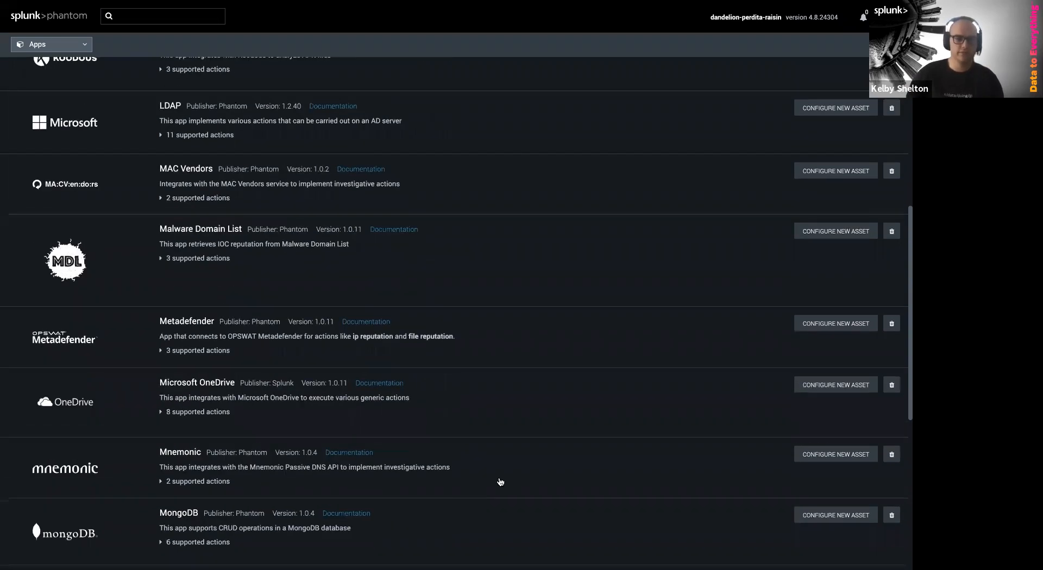
{"action": "scroll", "coordinate": [500, 482], "scroll_direction": "down", "scroll_amount": 5}
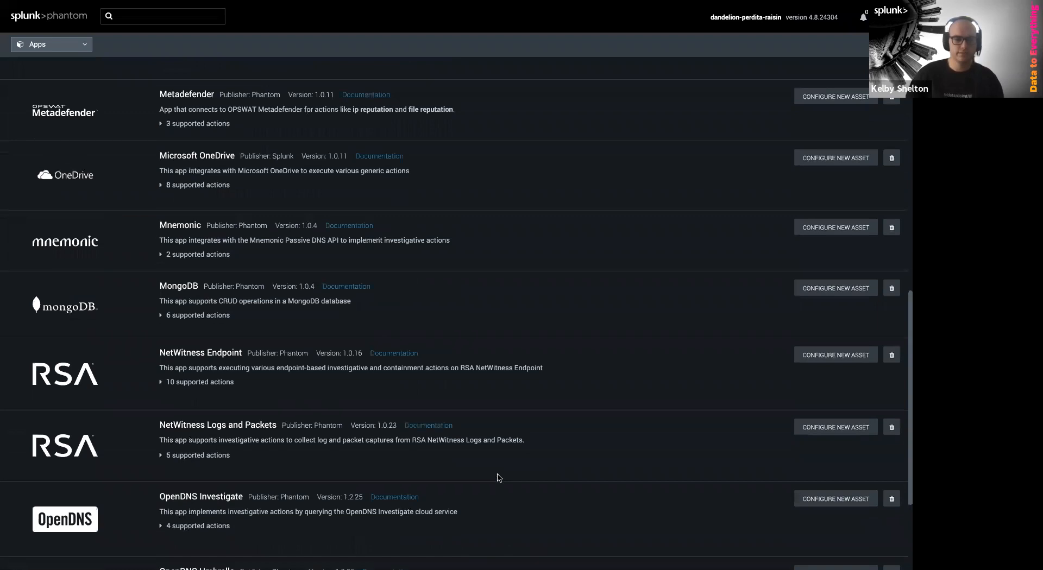
{"action": "scroll", "coordinate": [497, 477], "scroll_direction": "down", "scroll_amount": 3}
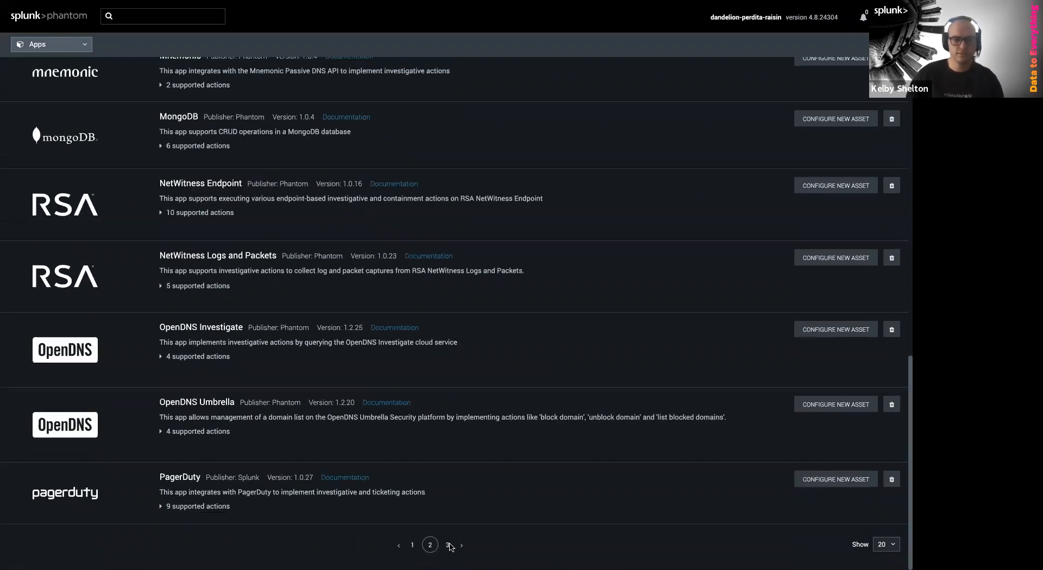
{"action": "left_click", "coordinate": [449, 546]}
{"action": "scroll", "coordinate": [293, 505], "scroll_direction": "down", "scroll_amount": 10}
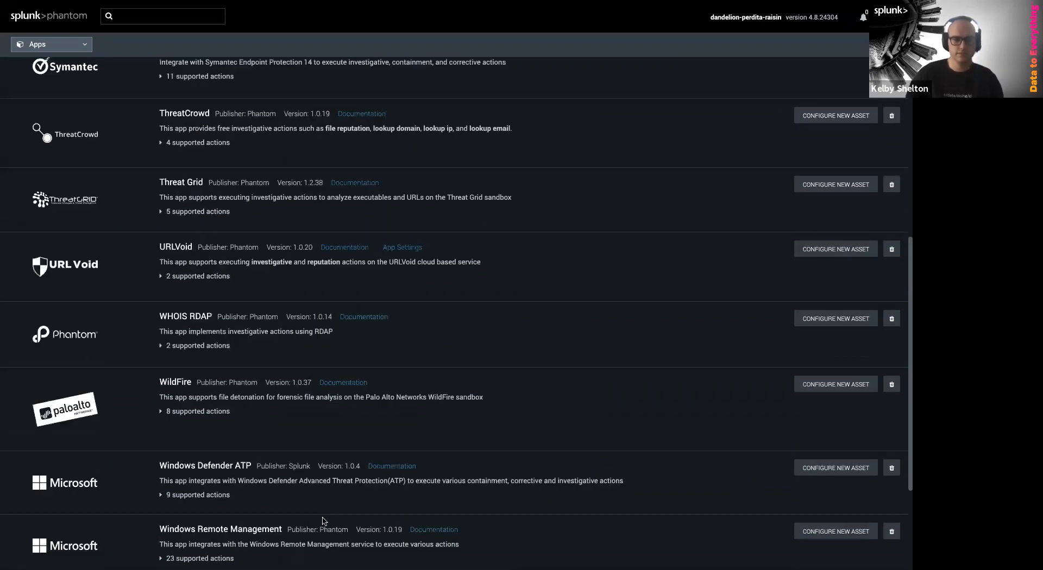
{"action": "scroll", "coordinate": [249, 534], "scroll_direction": "down", "scroll_amount": 1}
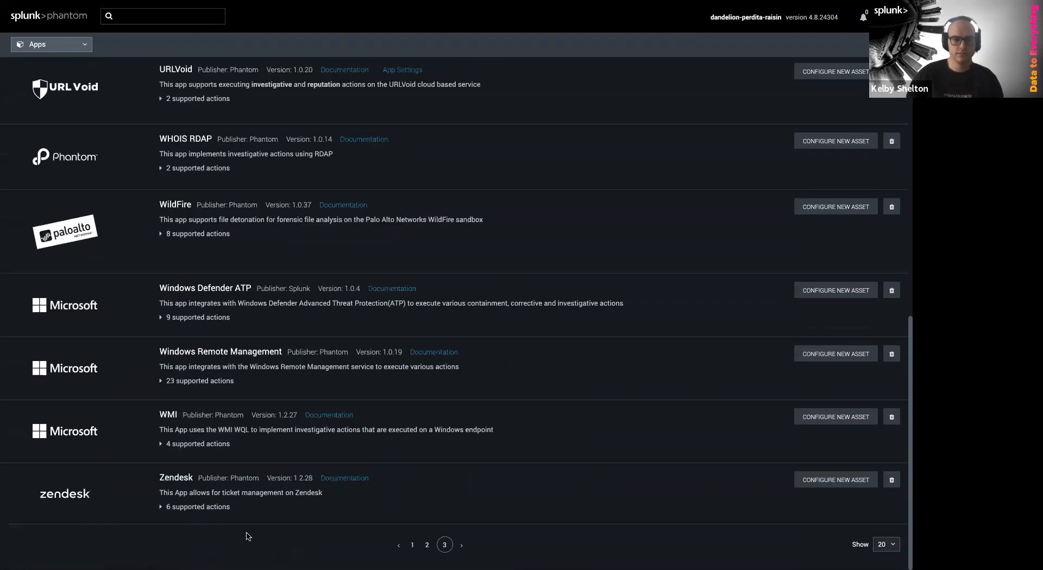
{"action": "scroll", "coordinate": [250, 521], "scroll_direction": "up", "scroll_amount": 12}
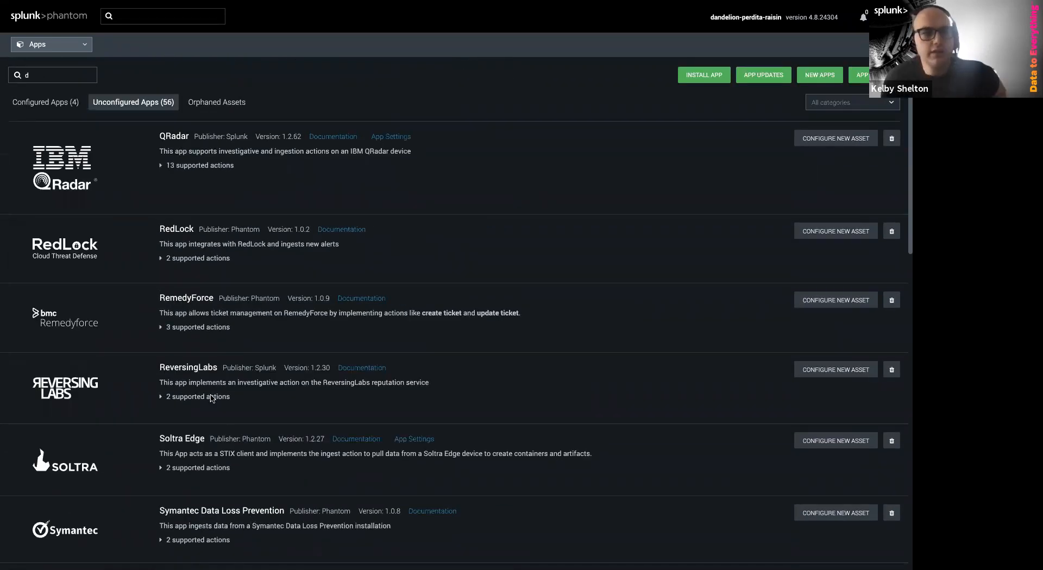
Search apps for 'virustotal', expand its 9 supported actions, and start a new VirusTotal asset
{"action": "left_click", "coordinate": [59, 70]}
{"action": "key", "text": "BackSpace"}
{"action": "type", "text": "virustotal"}
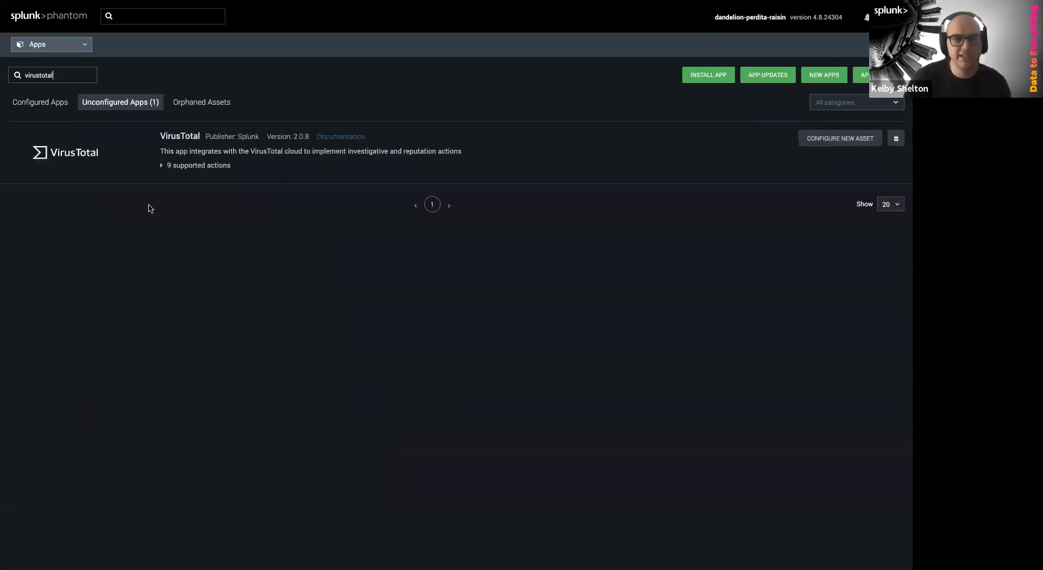
{"action": "left_click", "coordinate": [201, 165]}
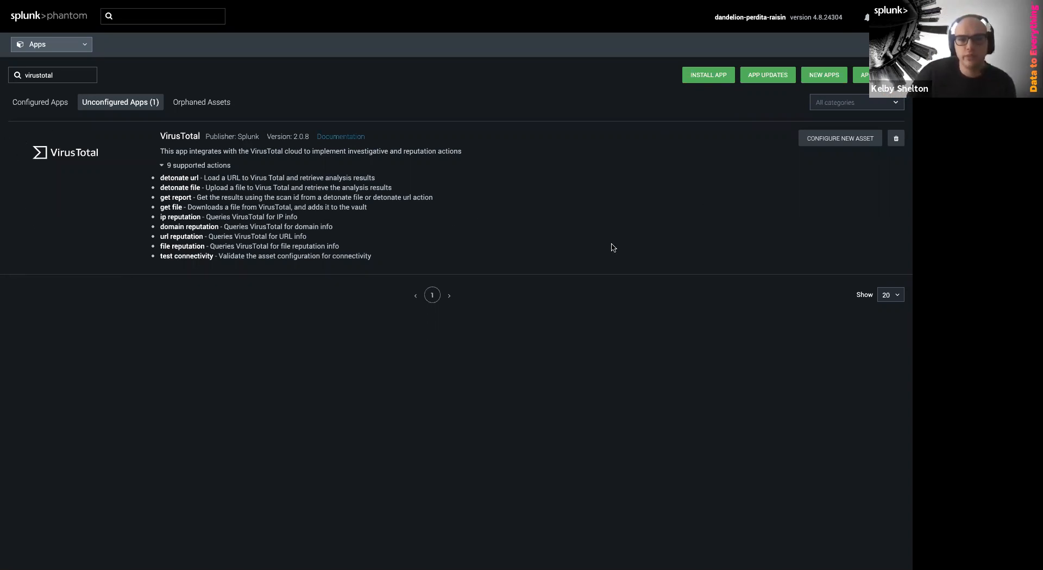
{"action": "left_click", "coordinate": [830, 143]}
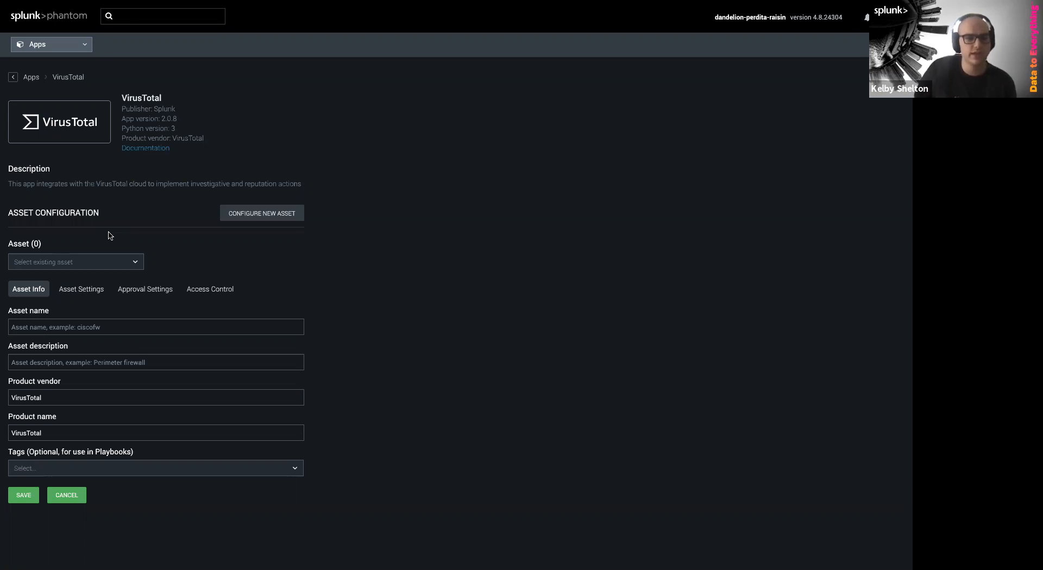
Enter 'virustotal' as the asset name and show its API key and polling-interval settings
{"action": "left_click", "coordinate": [233, 327]}
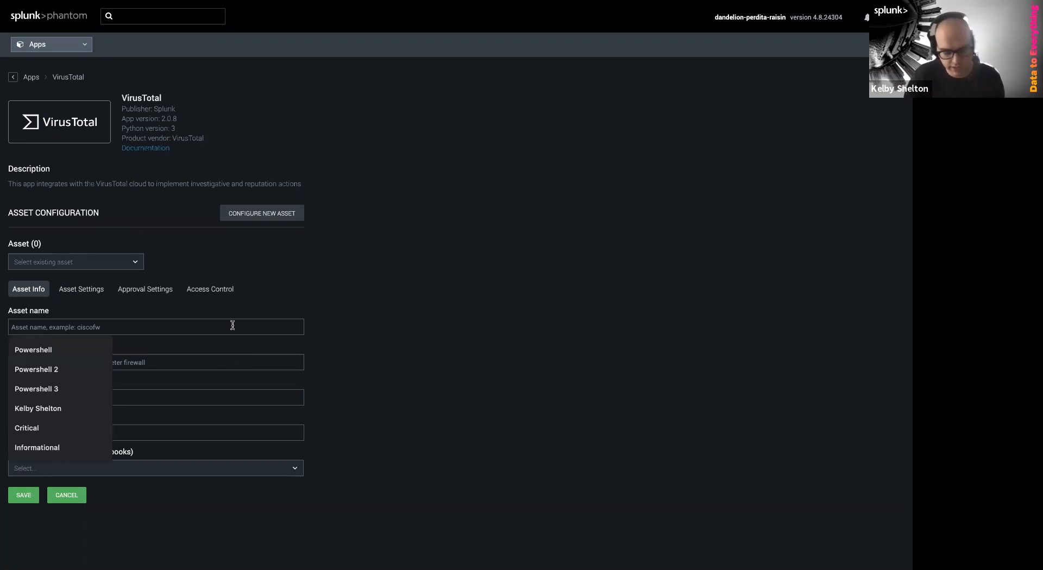
{"action": "type", "text": "virustotal"}
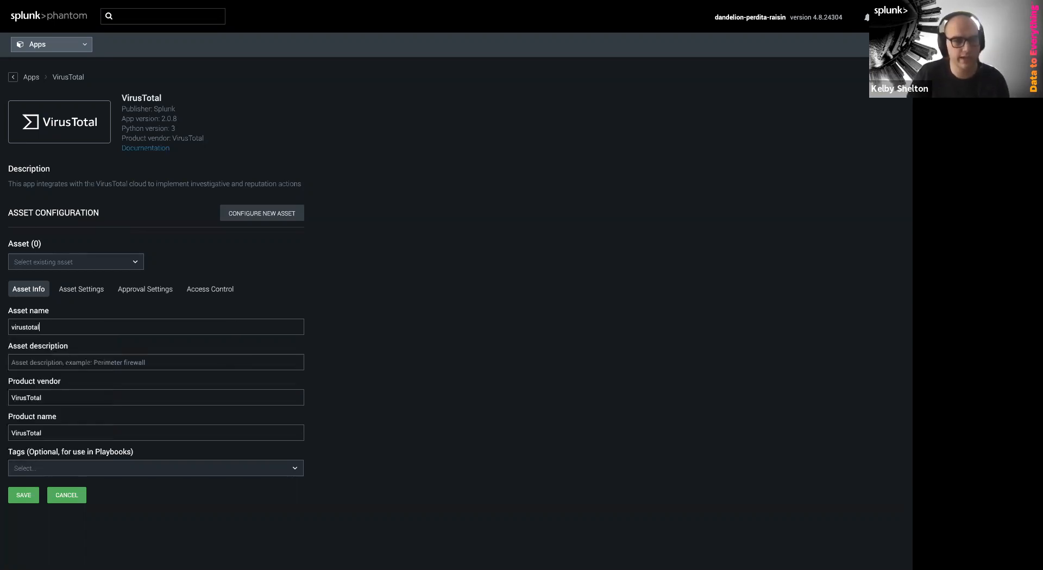
{"action": "left_click", "coordinate": [158, 362]}
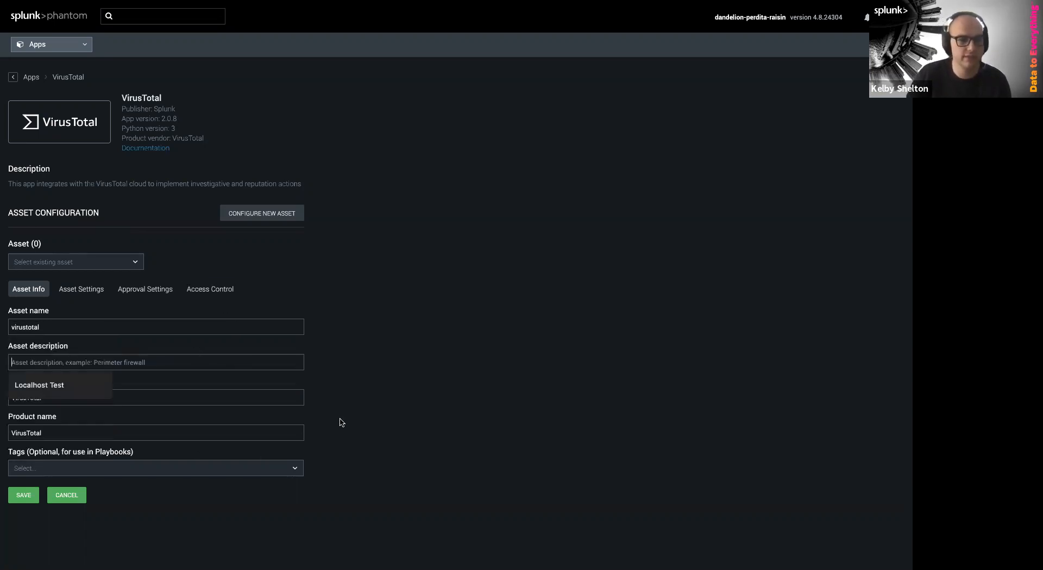
{"action": "left_click", "coordinate": [90, 293]}
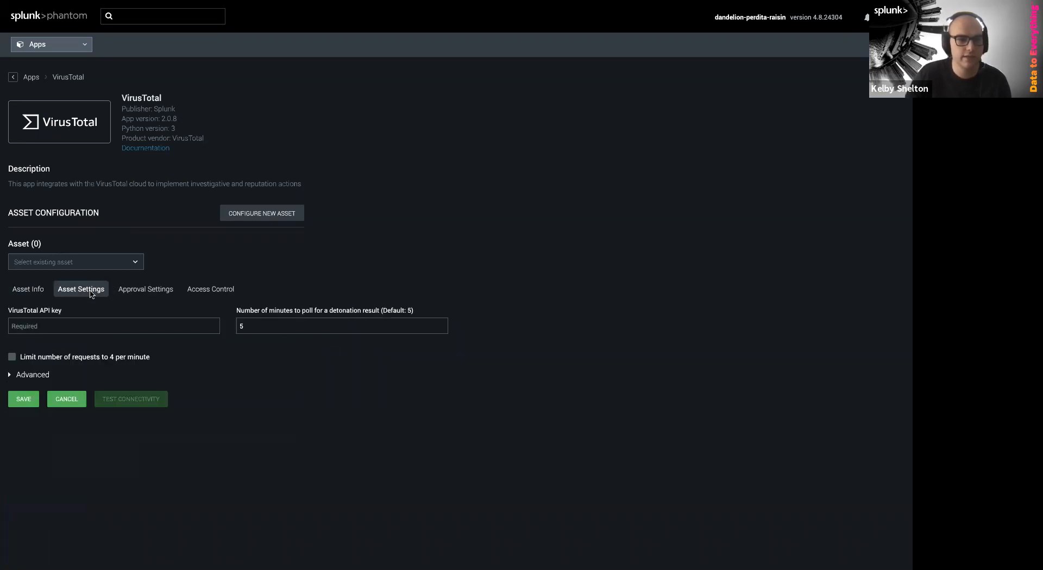
Paste the VirusTotal API key, enable the 4-requests-per-minute limit, and save the asset
{"action": "left_click", "coordinate": [128, 321]}
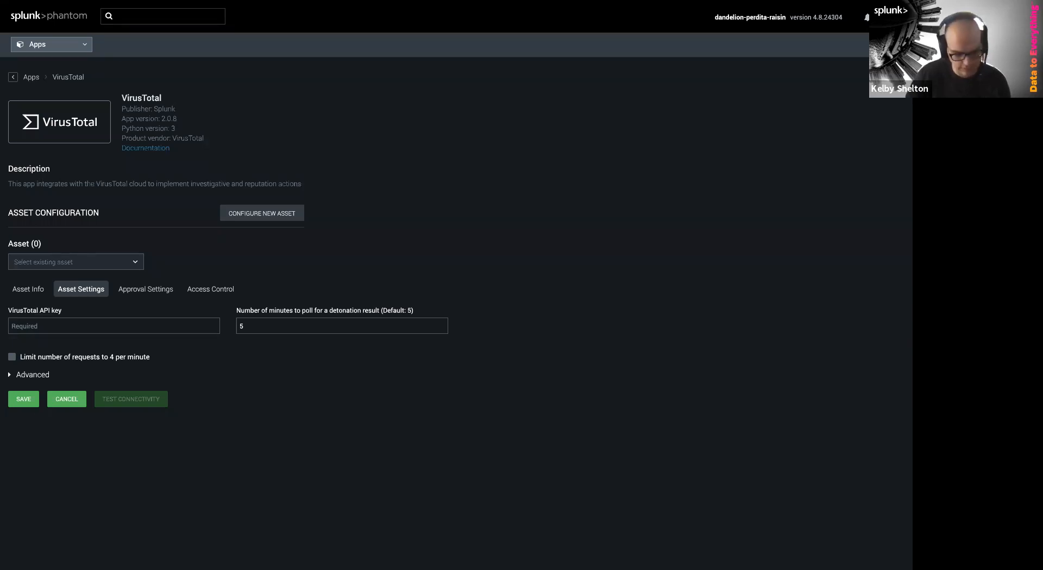
{"action": "left_click", "coordinate": [129, 332]}
{"action": "key", "text": "ctrl+v"}
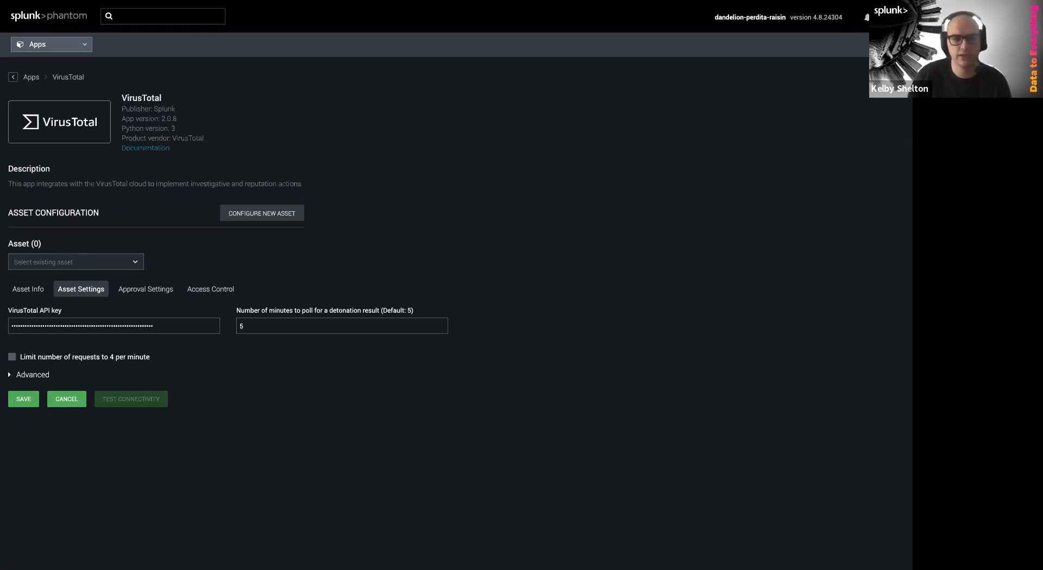
{"action": "mouse_move", "coordinate": [171, 568]}
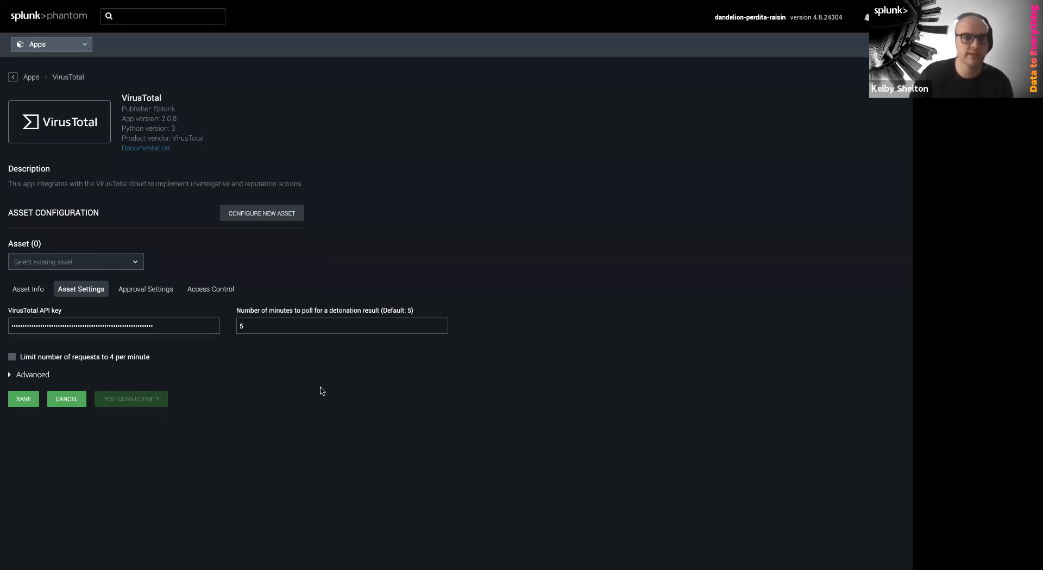
{"action": "left_click", "coordinate": [12, 358]}
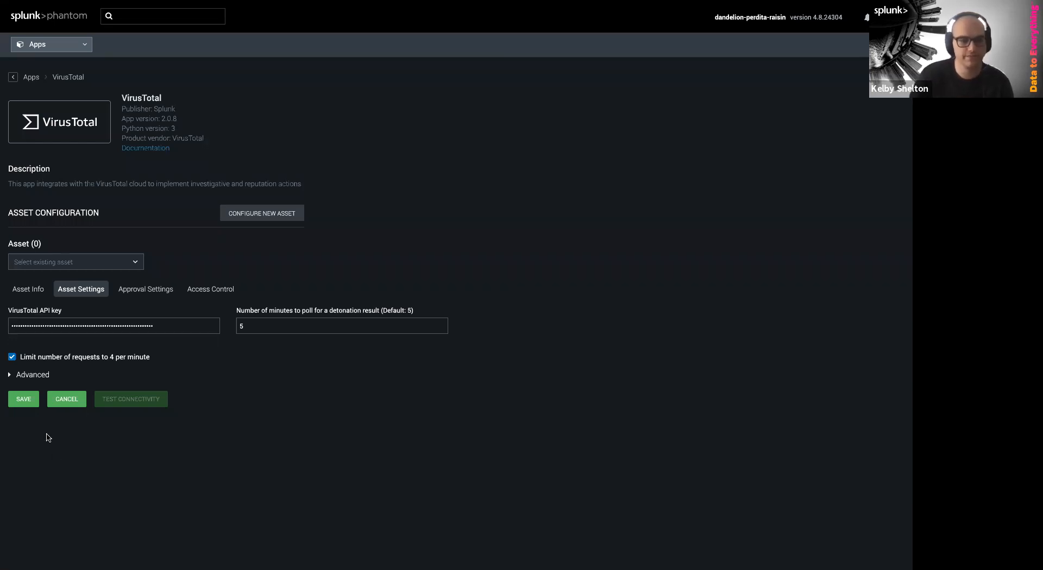
{"action": "left_click", "coordinate": [27, 401]}
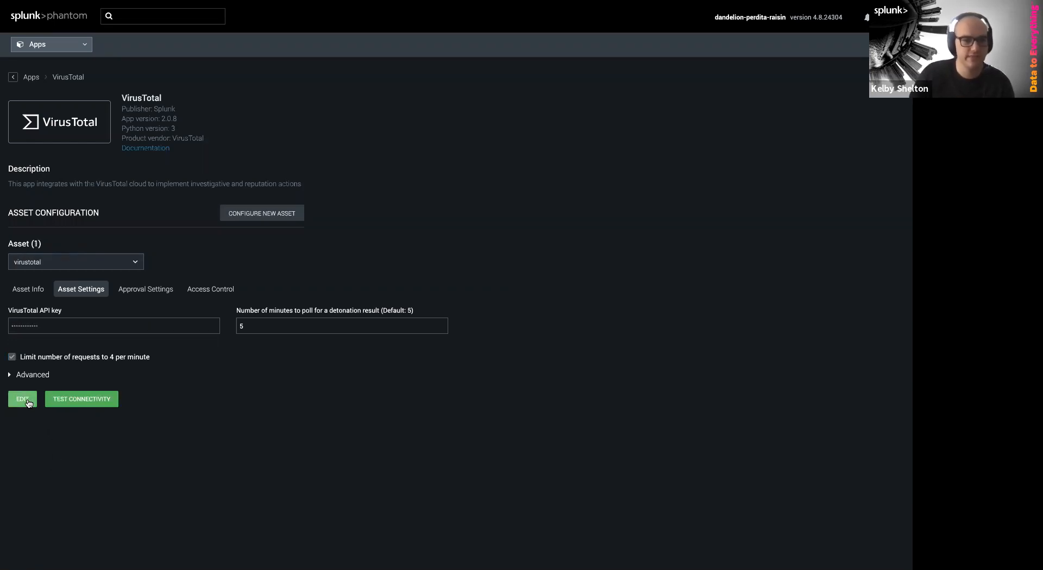
Run the virustotal connectivity test, dismiss the results, and reopen the asset for editing
{"action": "left_click", "coordinate": [103, 402]}
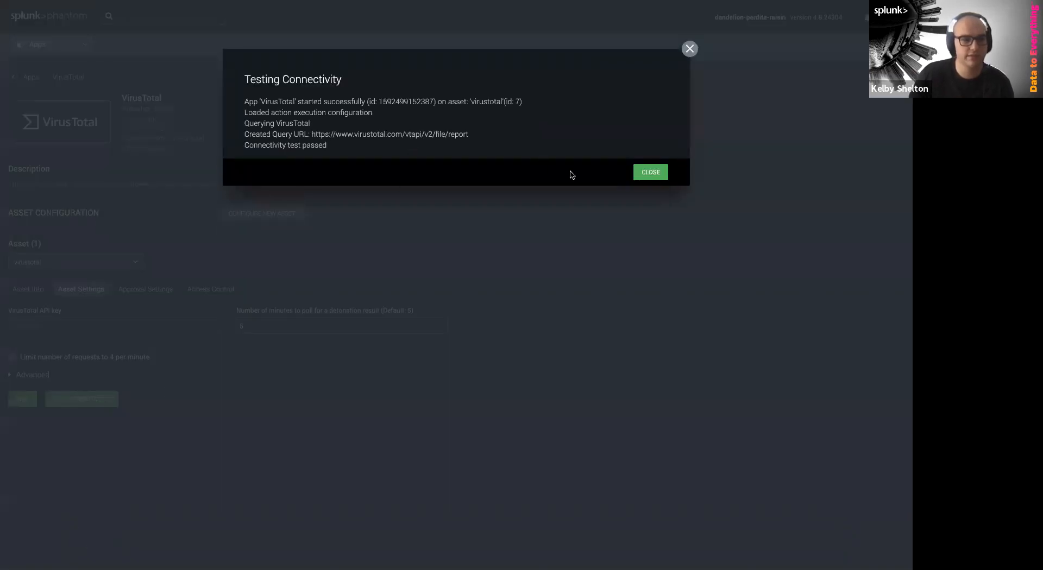
{"action": "left_click", "coordinate": [651, 172]}
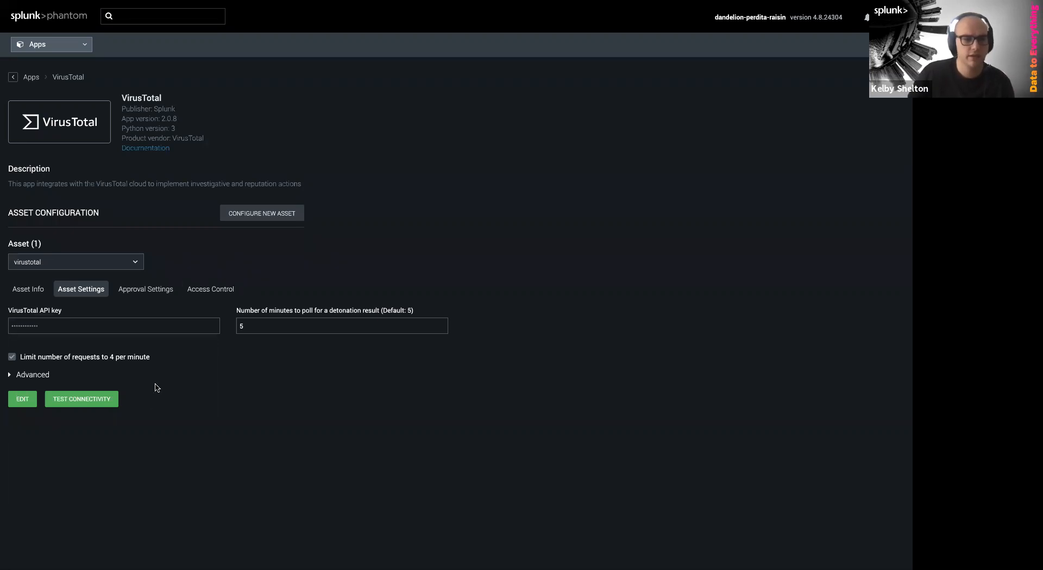
{"action": "left_click", "coordinate": [23, 404]}
Expand the advanced asset options and start adding an environment variable
{"action": "left_click", "coordinate": [23, 376]}
{"action": "scroll", "coordinate": [77, 460], "scroll_direction": "down", "scroll_amount": 1}
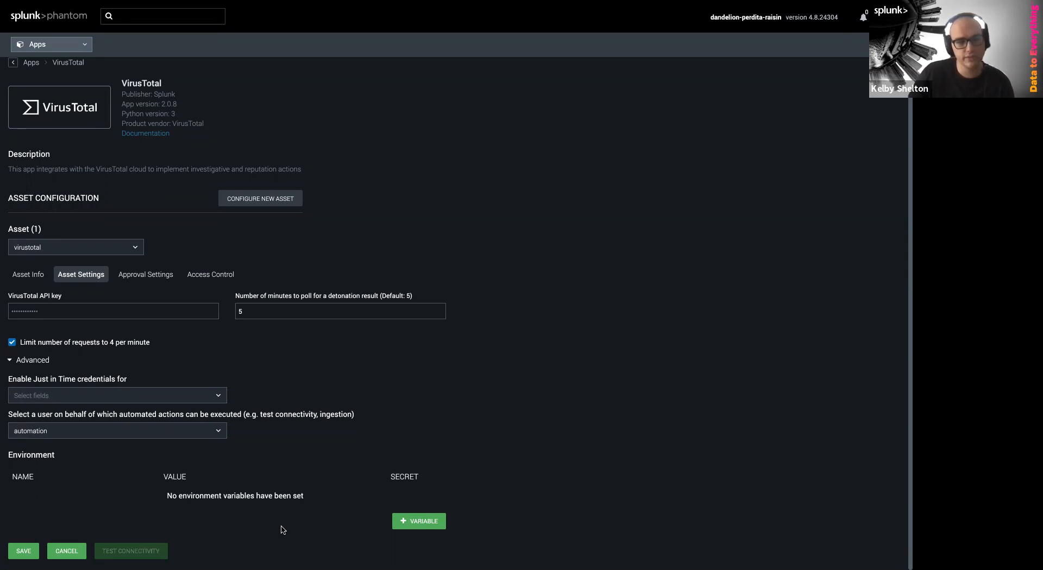
{"action": "left_click", "coordinate": [416, 522]}
{"action": "left_click", "coordinate": [45, 498]}
{"action": "scroll", "coordinate": [237, 438], "scroll_direction": "down", "scroll_amount": 1}
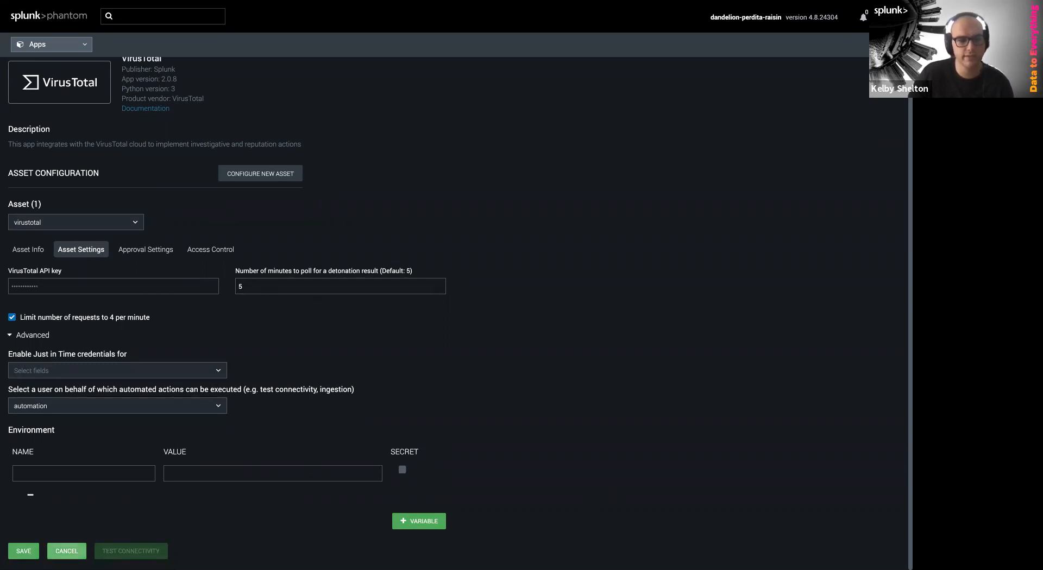
Save the VirusTotal asset and return to the Apps list of 7 configured apps
{"action": "left_click", "coordinate": [66, 550]}
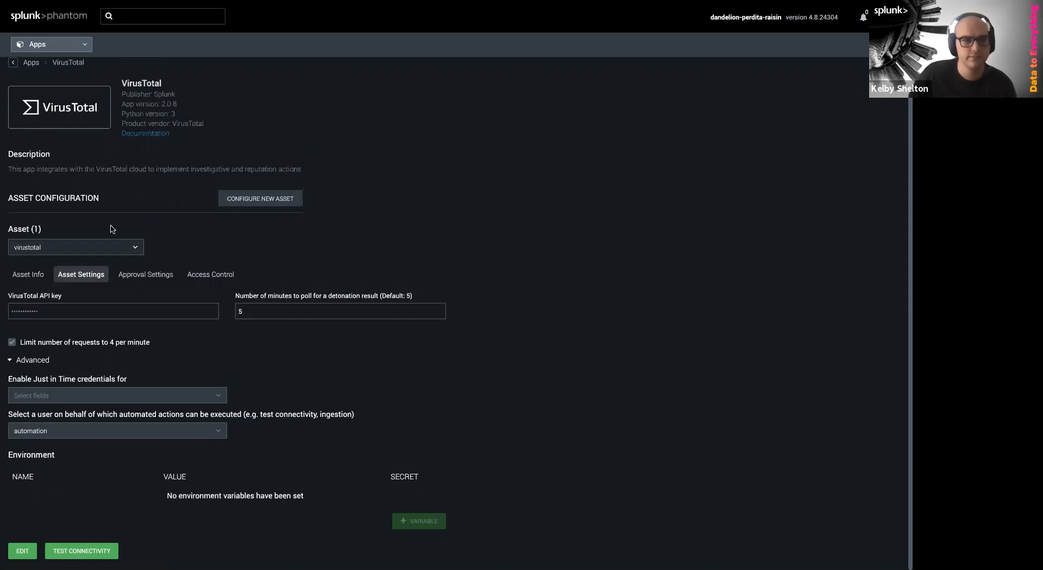
{"action": "scroll", "coordinate": [65, 133], "scroll_direction": "up", "scroll_amount": 1}
{"action": "left_click", "coordinate": [30, 77]}
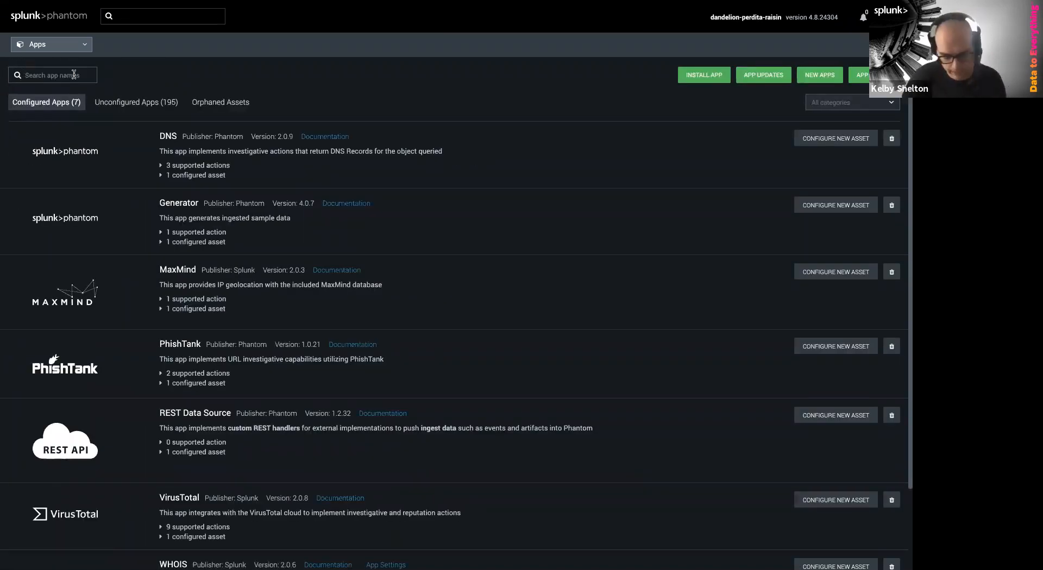
Search apps for 'generator' and make the sample data asset's ingest settings editable
{"action": "type", "text": "generator"}
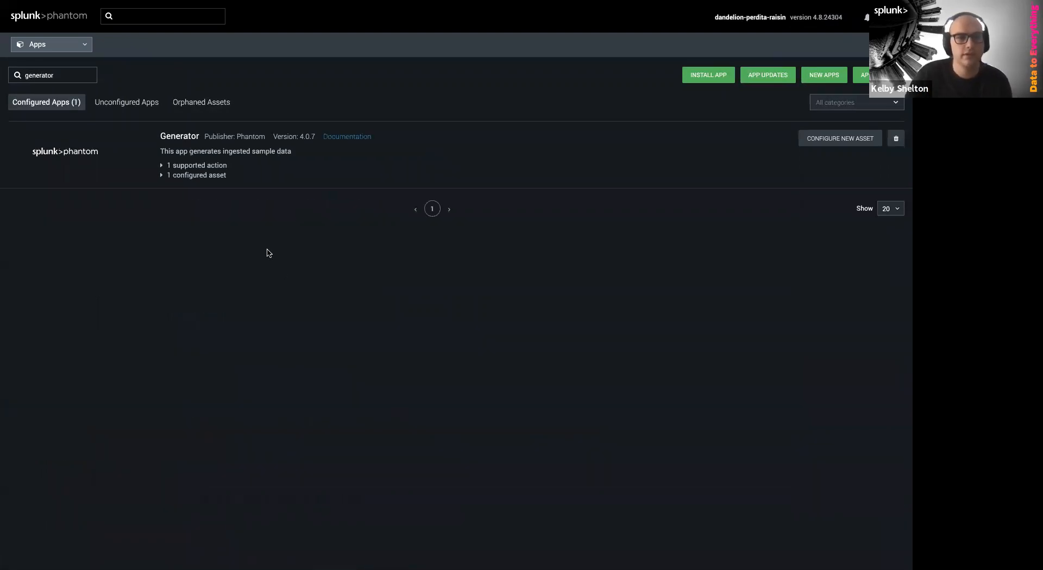
{"action": "left_click", "coordinate": [200, 175]}
{"action": "left_click", "coordinate": [209, 221]}
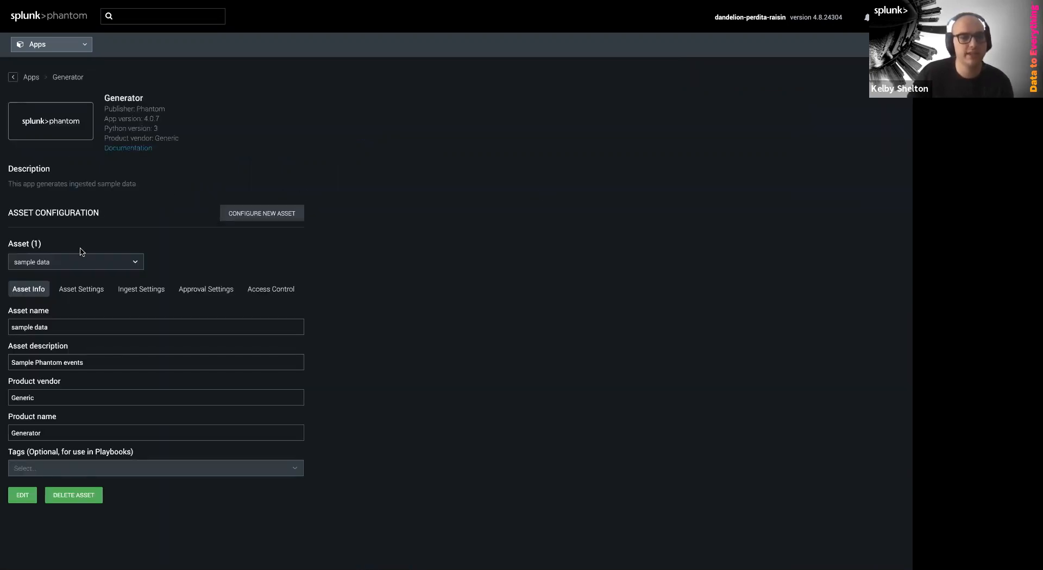
{"action": "left_click", "coordinate": [128, 296]}
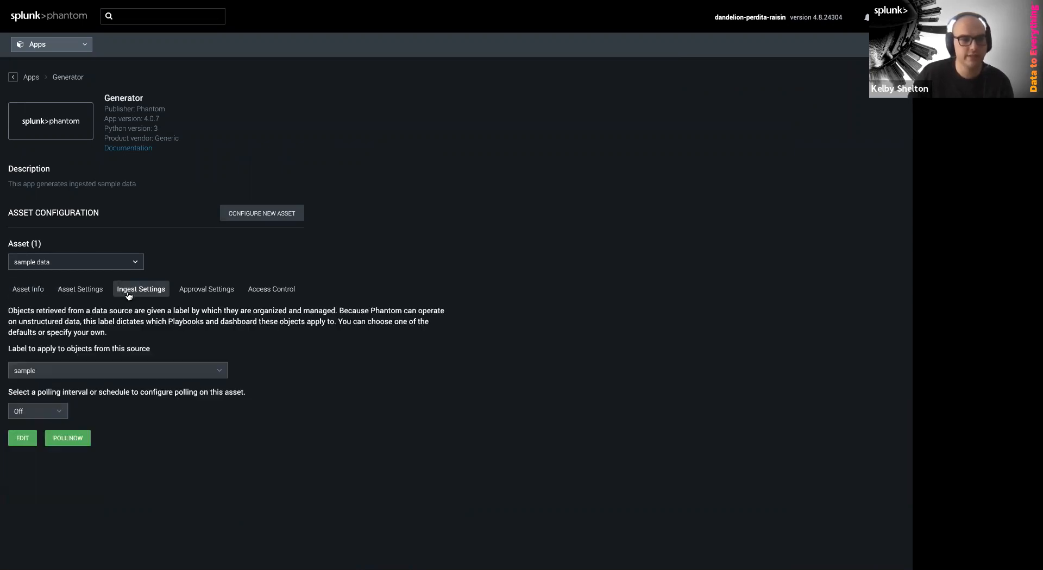
{"action": "left_click", "coordinate": [30, 444]}
Set the ingest label to generator, turn polling Off, and save the ingest settings
{"action": "left_click", "coordinate": [93, 374]}
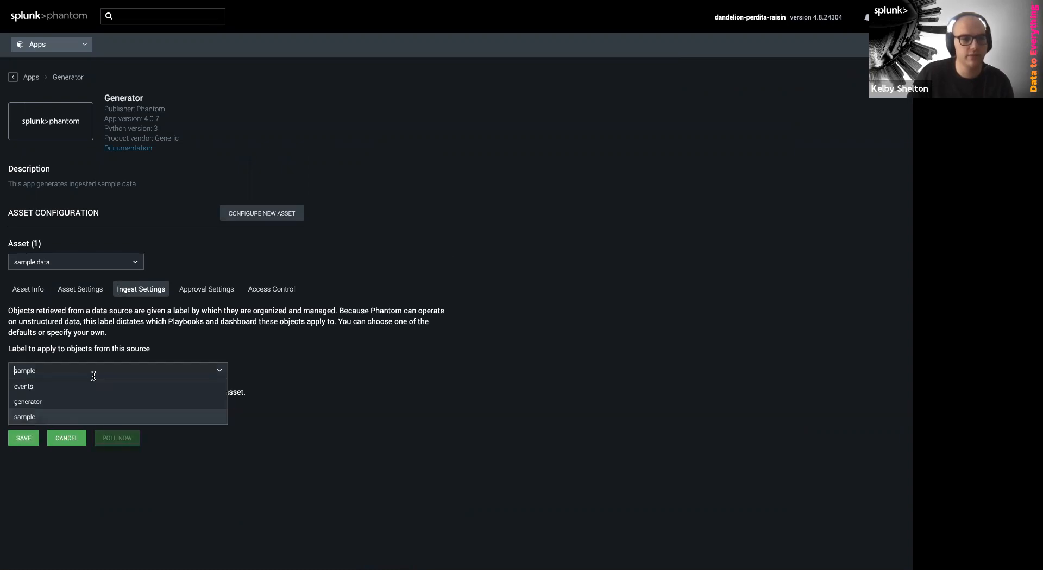
{"action": "left_click", "coordinate": [80, 402]}
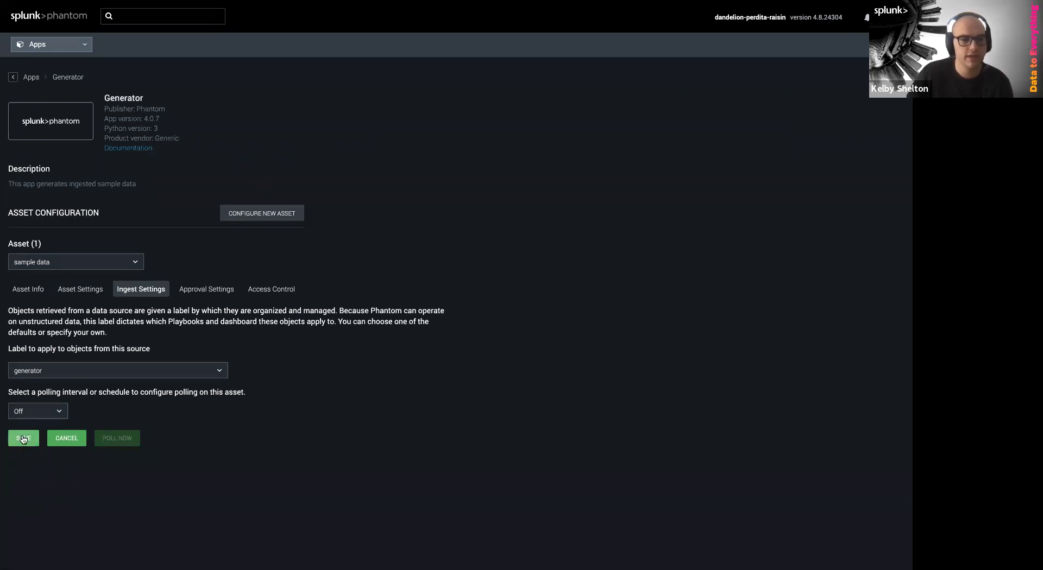
{"action": "left_click", "coordinate": [33, 412]}
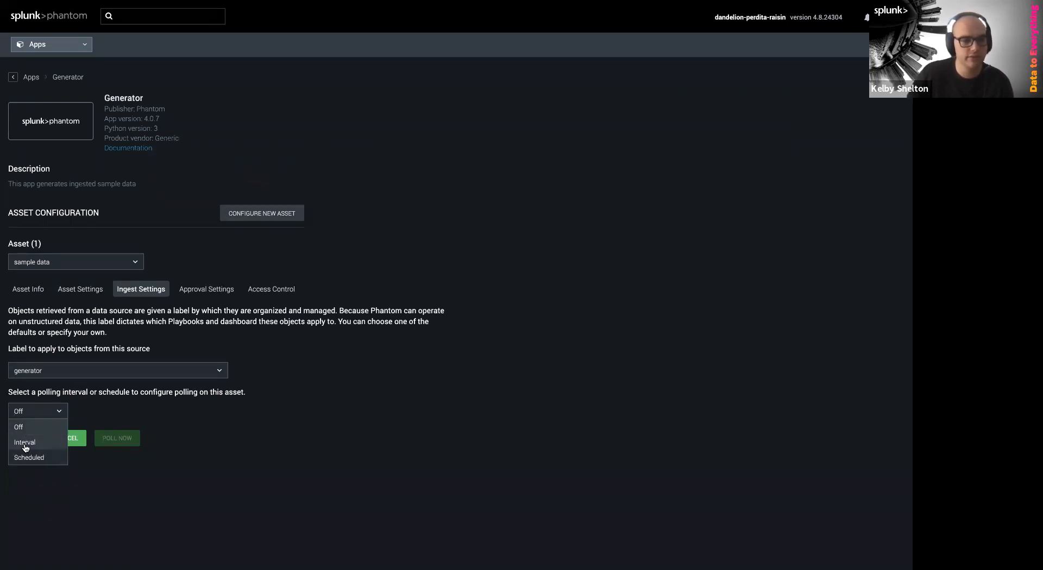
{"action": "left_click", "coordinate": [28, 457]}
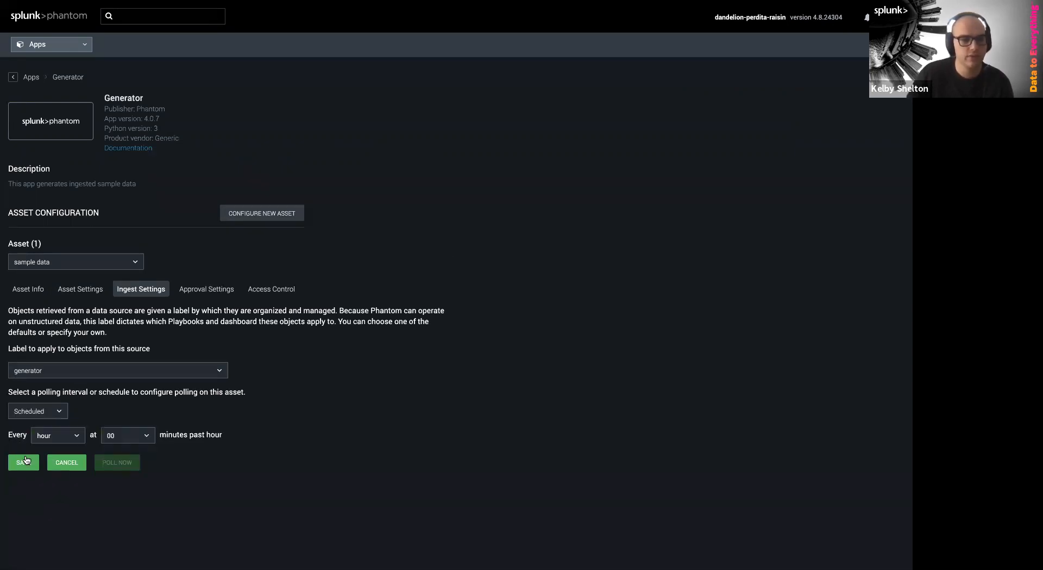
{"action": "left_click", "coordinate": [36, 411]}
{"action": "left_click", "coordinate": [33, 427]}
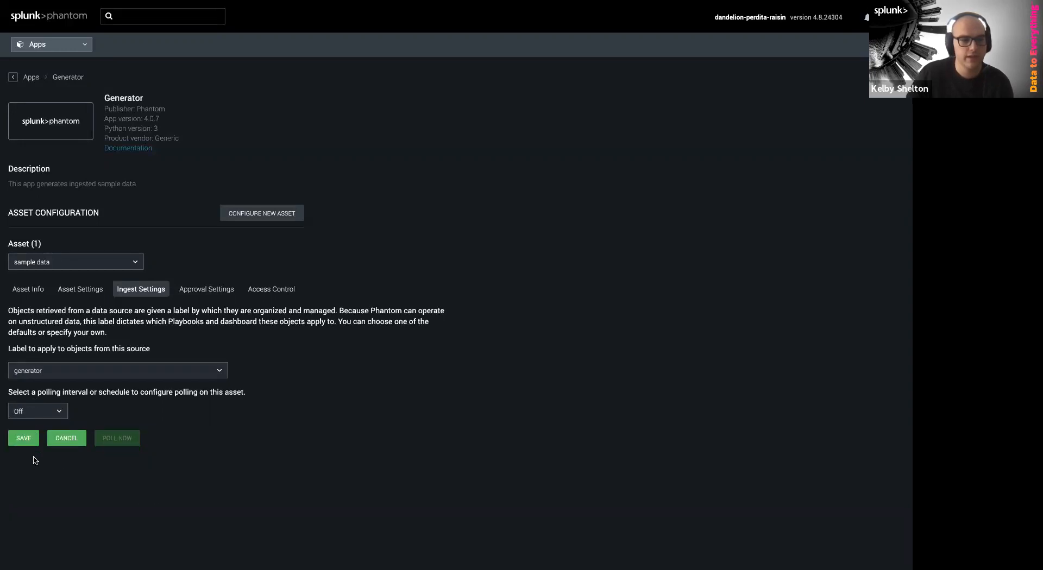
{"action": "left_click", "coordinate": [25, 441]}
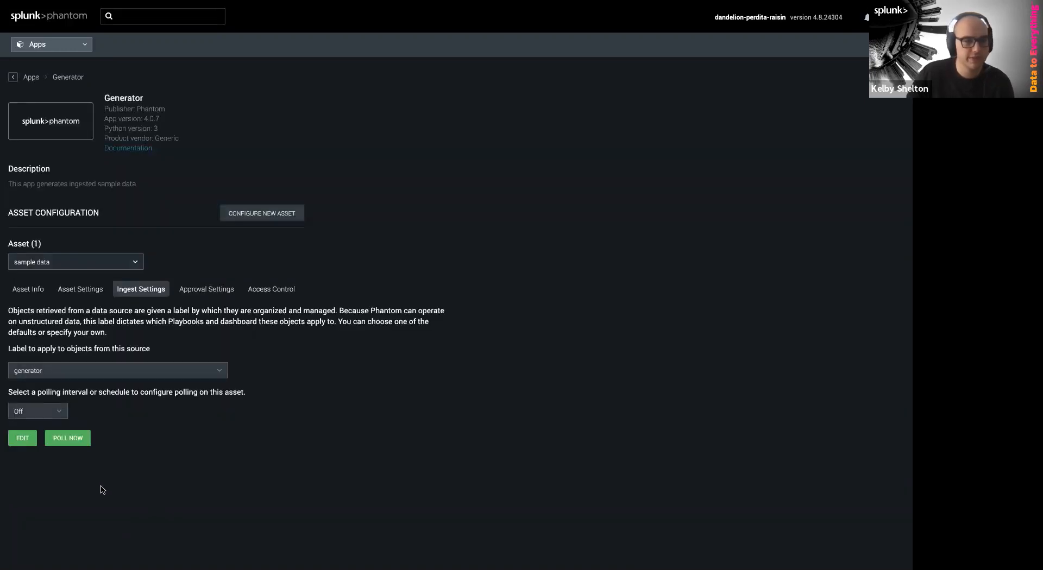
{"action": "left_click", "coordinate": [77, 443]}
Set Maximum containers to 50 and start the one-time Generator poll
{"action": "double_click", "coordinate": [391, 110]}
{"action": "type", "text": "50"}
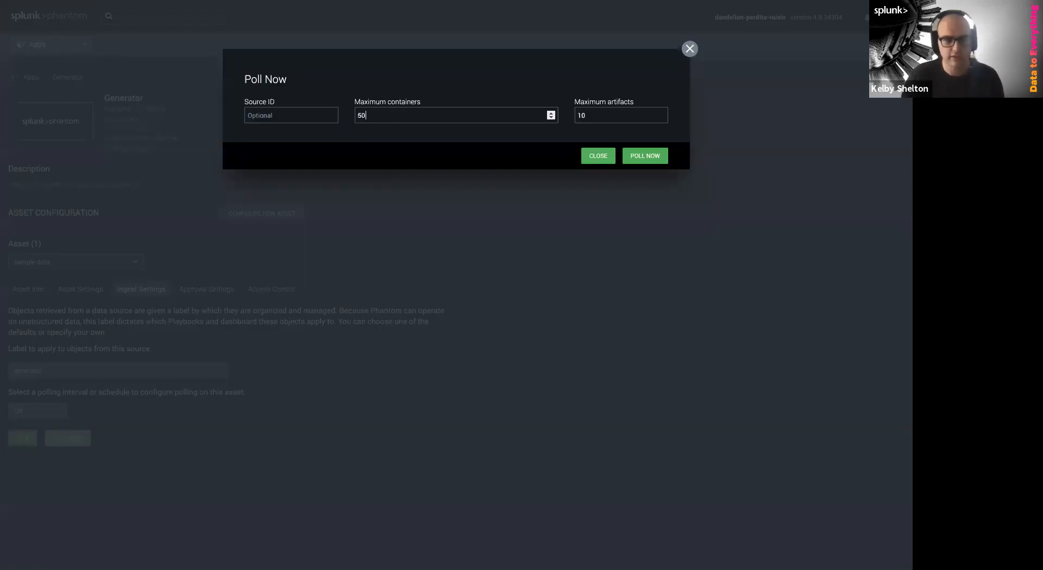
{"action": "left_click", "coordinate": [640, 157]}
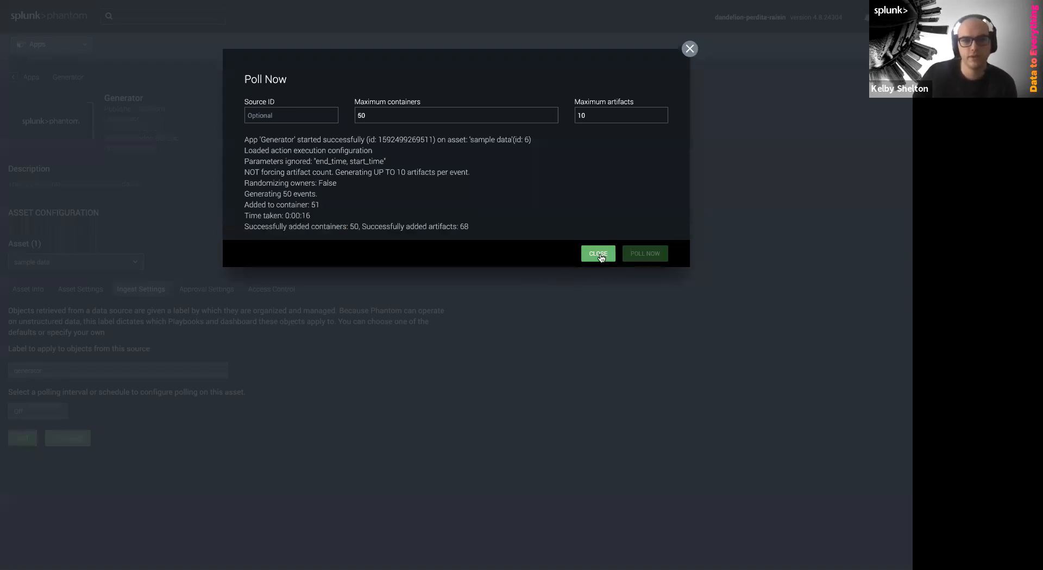
Review the poll log showing 50 containers and 68 artifacts added, then close it
{"action": "double_click", "coordinate": [461, 228]}
{"action": "left_click_drag", "start_coordinate": [461, 228], "coordinate": [367, 228]}
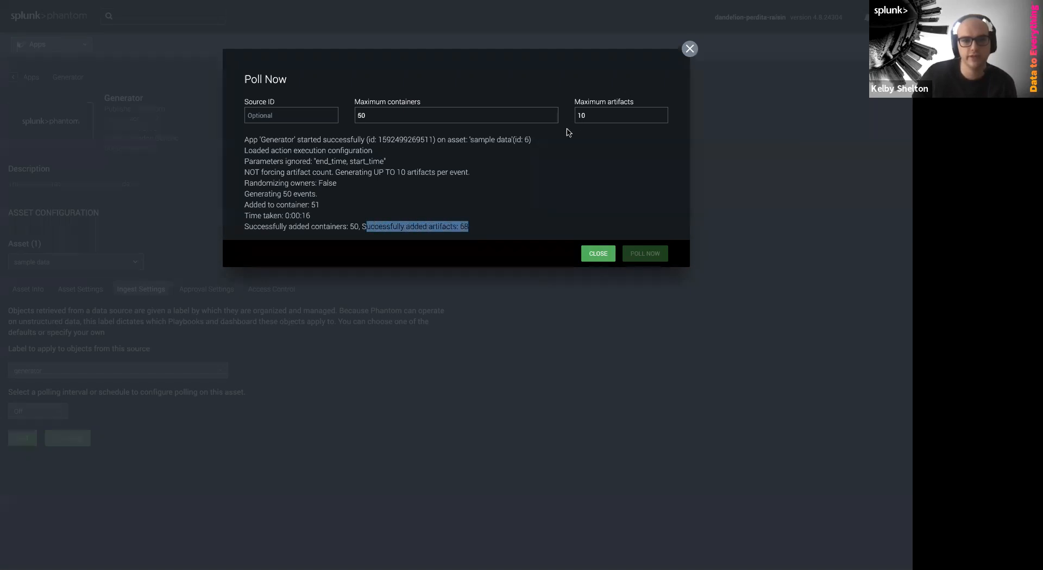
{"action": "left_click", "coordinate": [481, 231]}
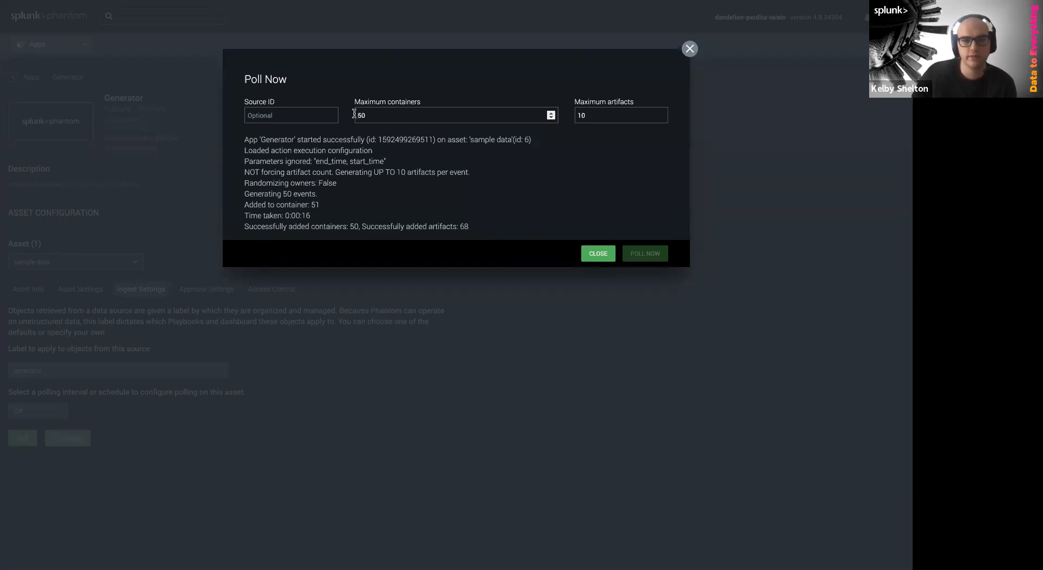
{"action": "left_click", "coordinate": [634, 102]}
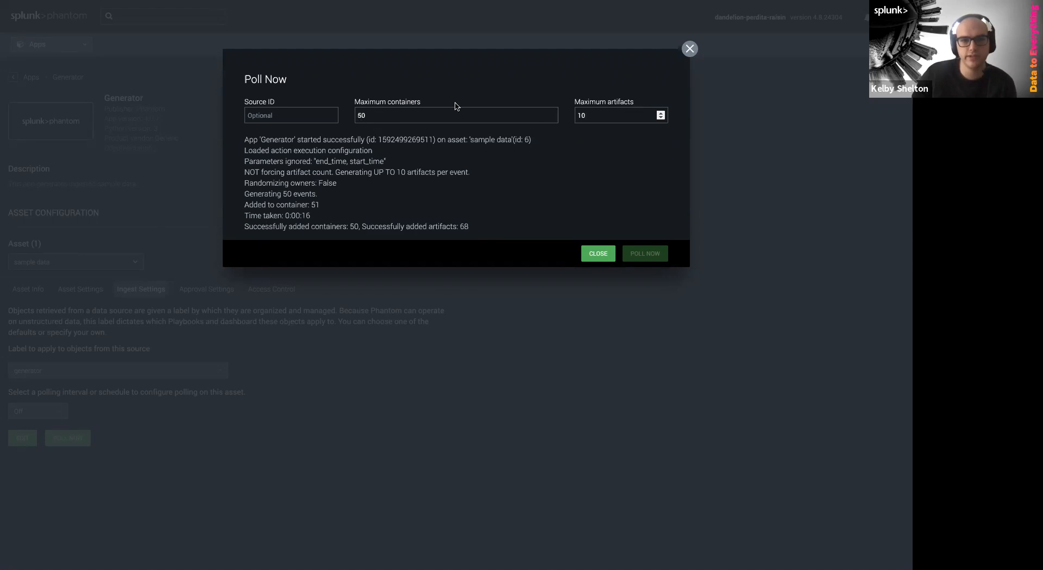
{"action": "triple_click", "coordinate": [350, 103]}
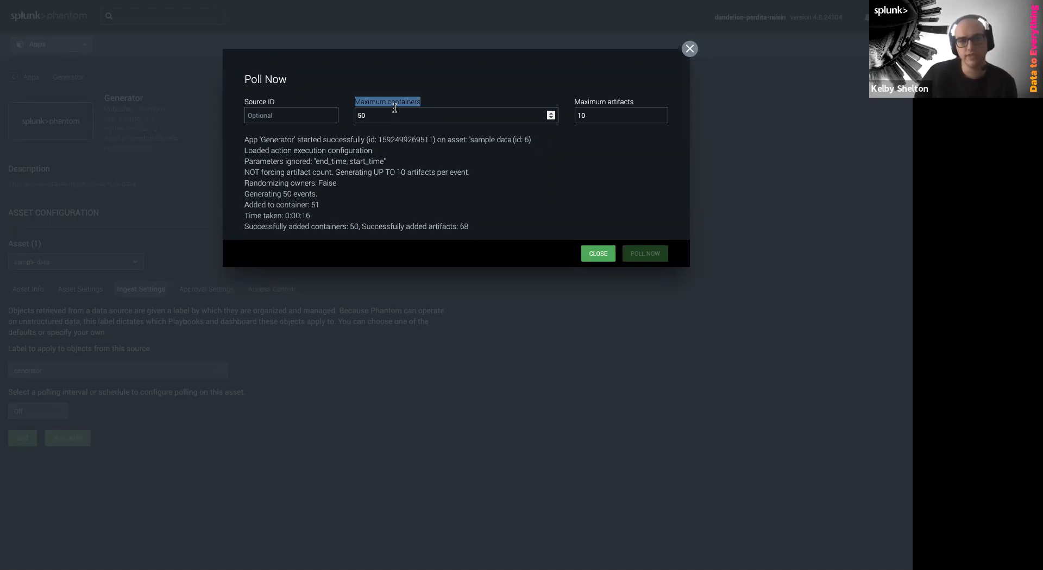
{"action": "double_click", "coordinate": [607, 107]}
{"action": "double_click", "coordinate": [607, 105]}
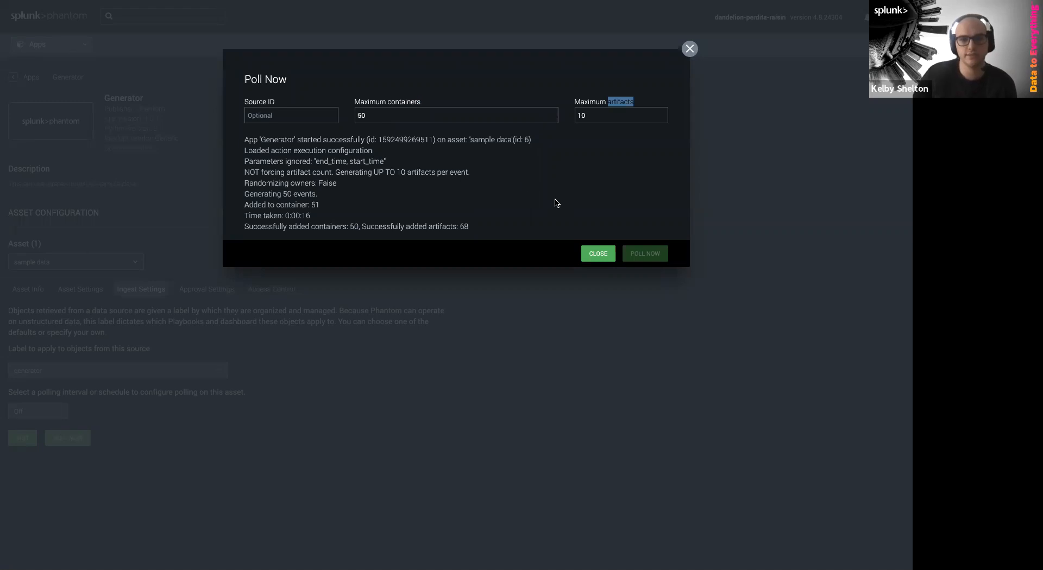
{"action": "left_click", "coordinate": [589, 254]}
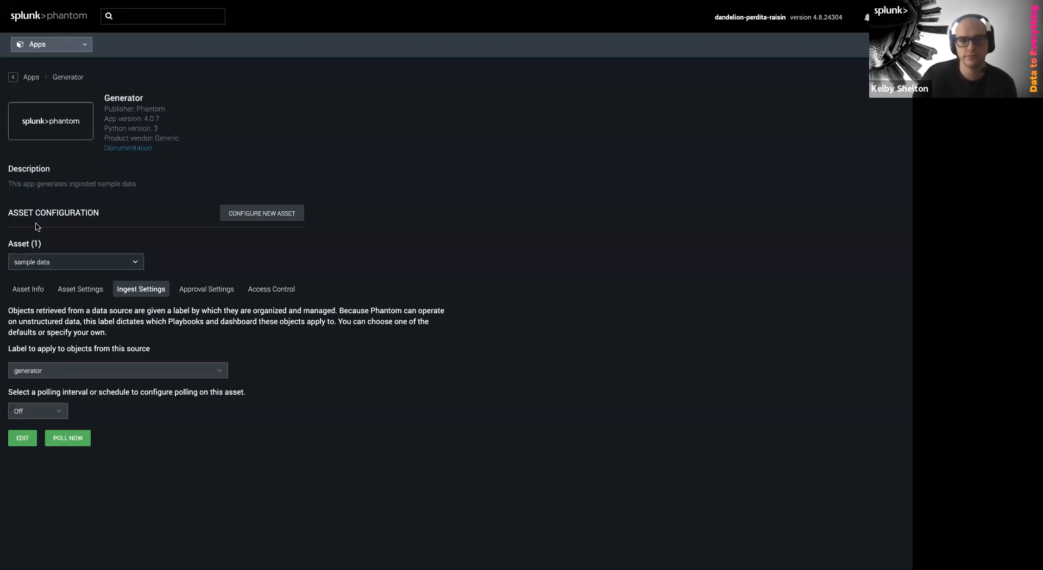
Go to the Sources events list of 51 events and glance at the column chooser
{"action": "left_click", "coordinate": [52, 49]}
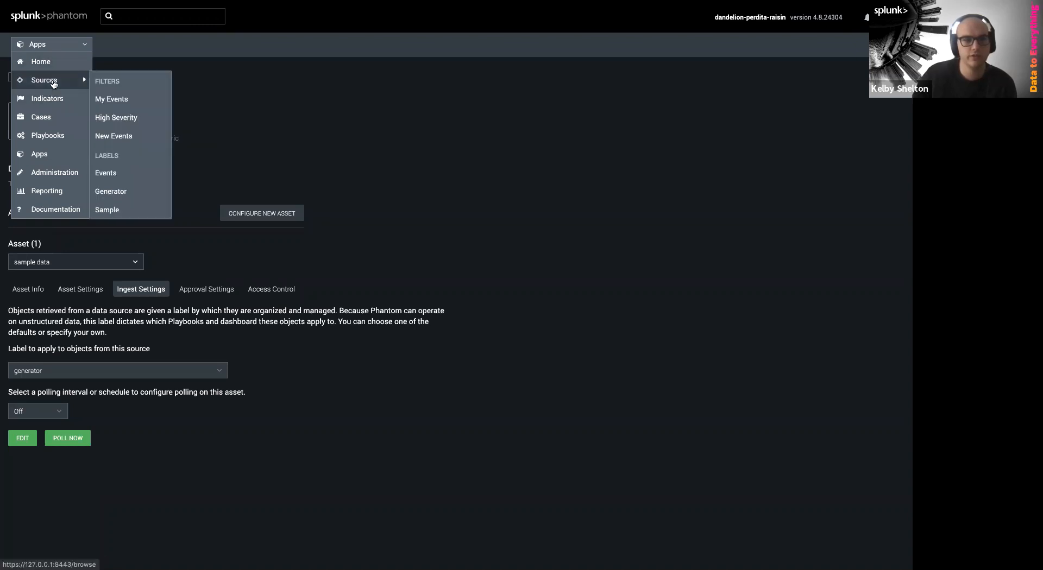
{"action": "left_click", "coordinate": [53, 82]}
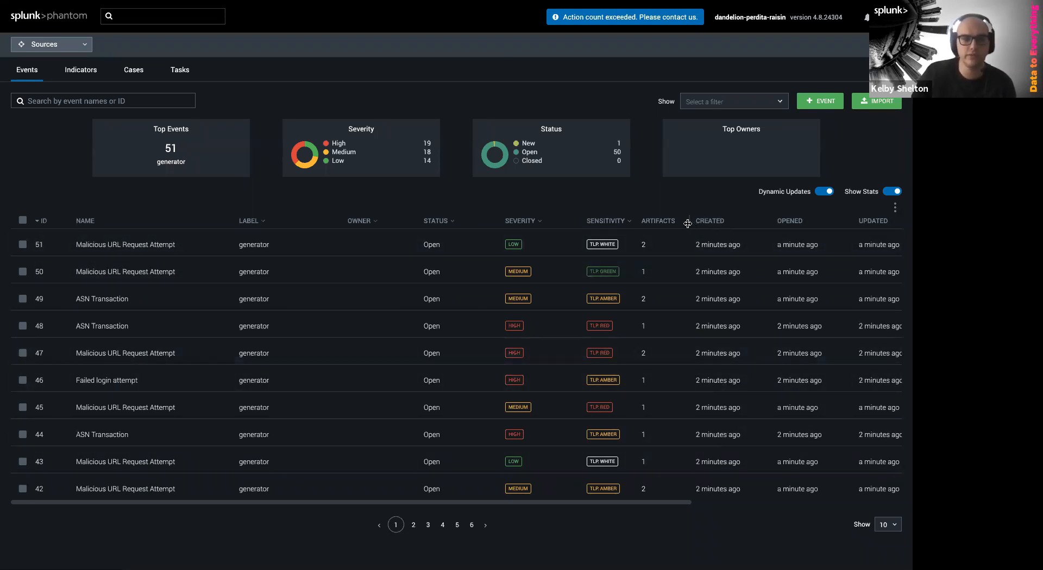
{"action": "left_click", "coordinate": [892, 209]}
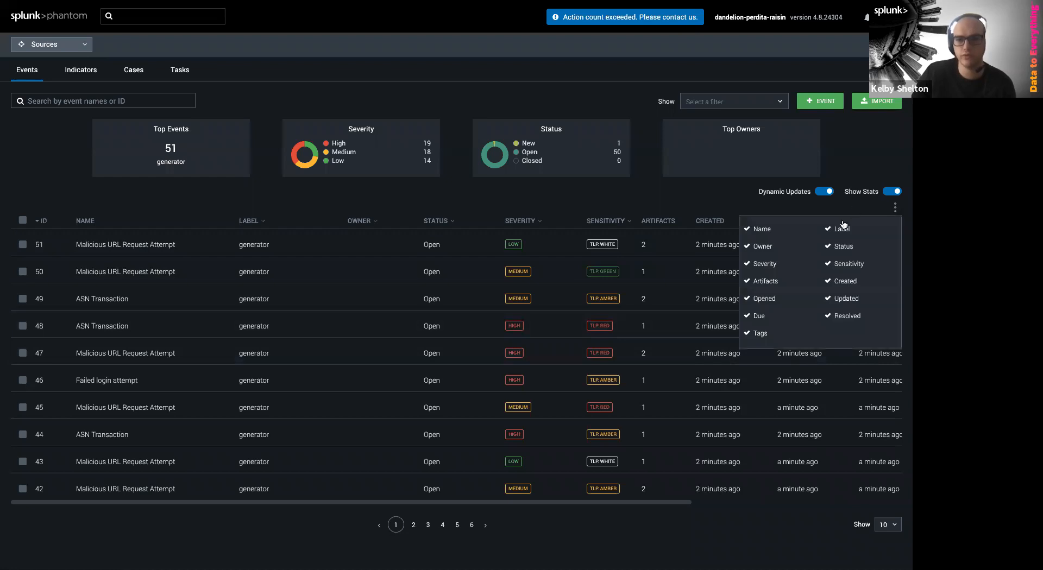
{"action": "left_click", "coordinate": [694, 206]}
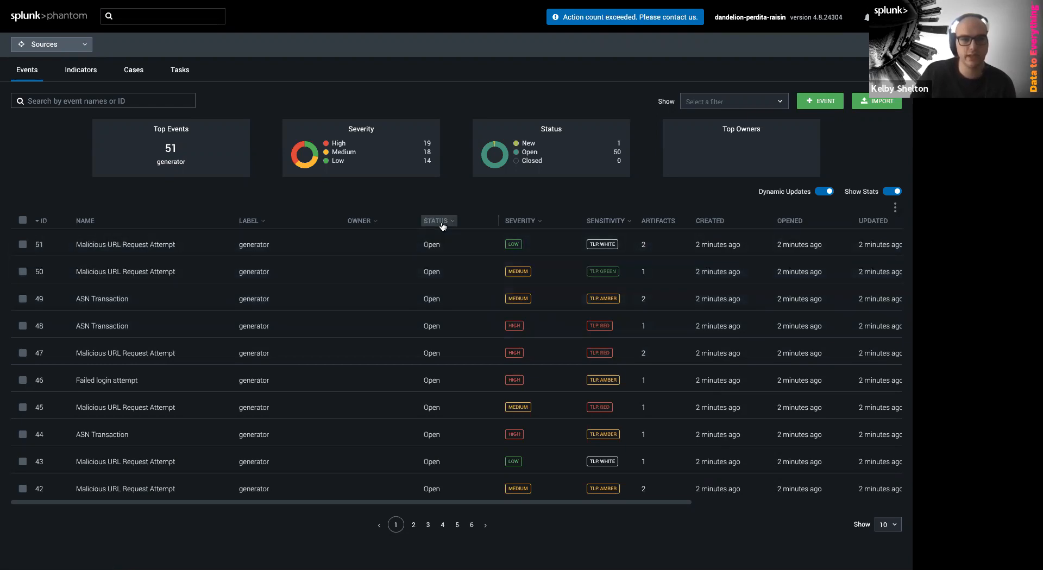
Filter events to label generator with statuses New and Open
{"action": "left_click", "coordinate": [264, 223]}
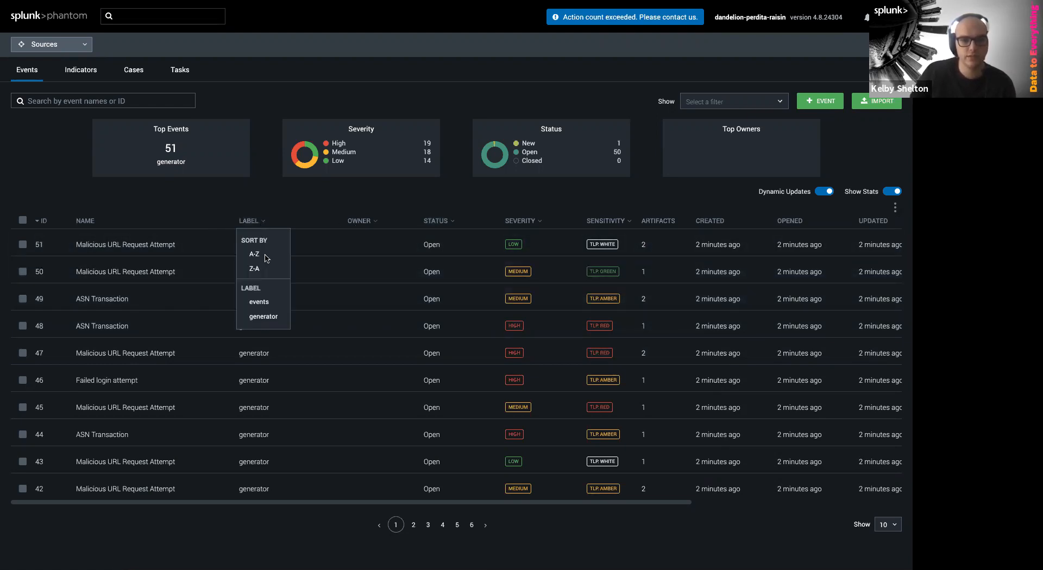
{"action": "left_click", "coordinate": [264, 320]}
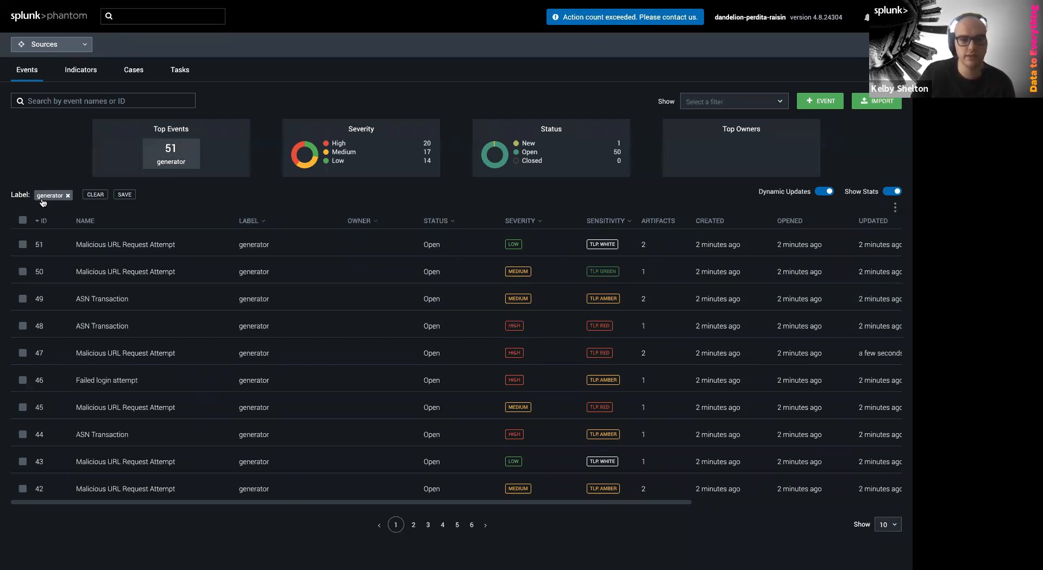
{"action": "left_click", "coordinate": [438, 222]}
{"action": "left_click", "coordinate": [460, 303]}
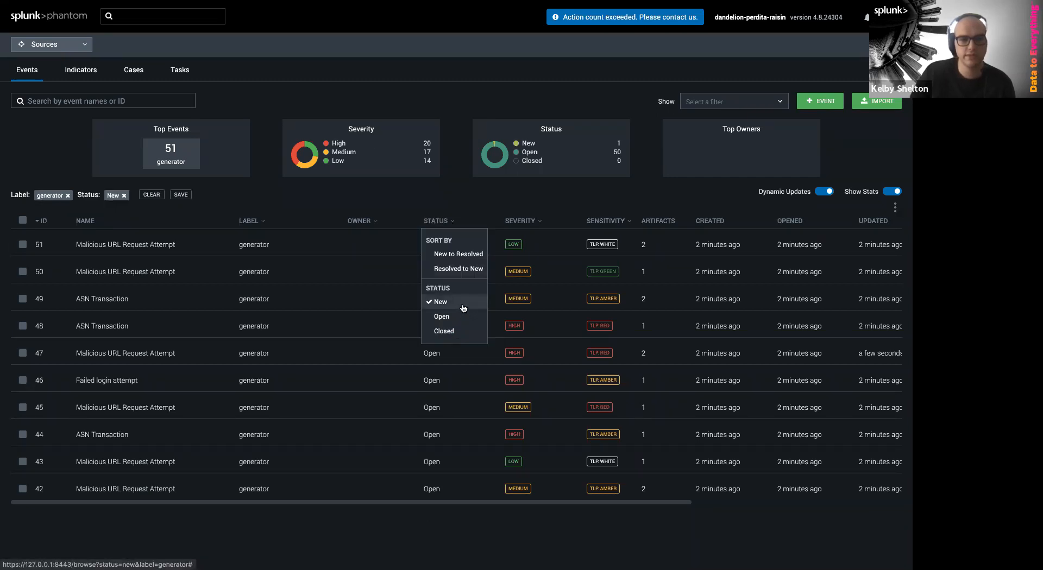
{"action": "left_click", "coordinate": [454, 220]}
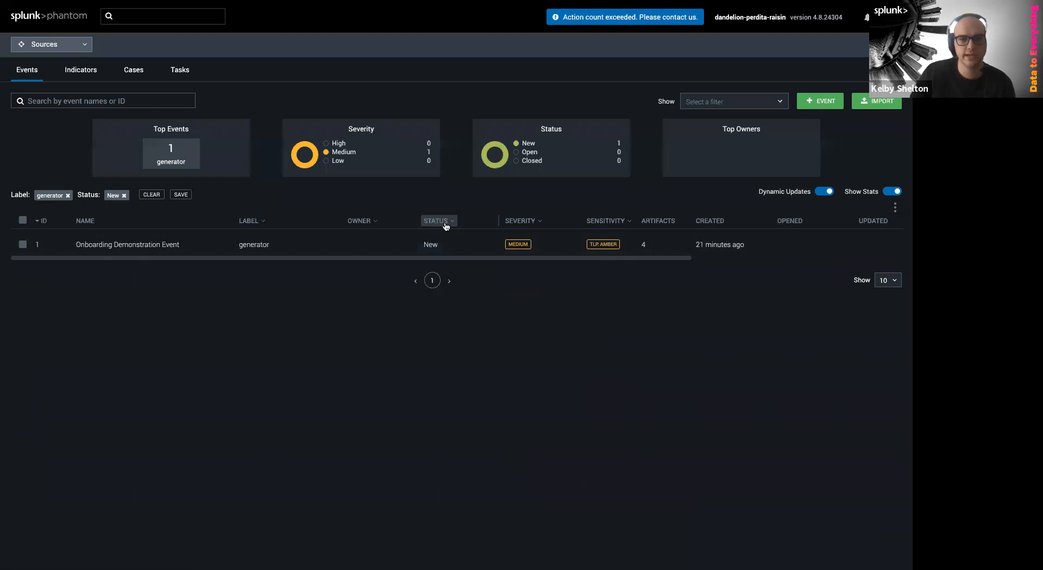
{"action": "left_click", "coordinate": [446, 222]}
{"action": "left_click", "coordinate": [438, 317]}
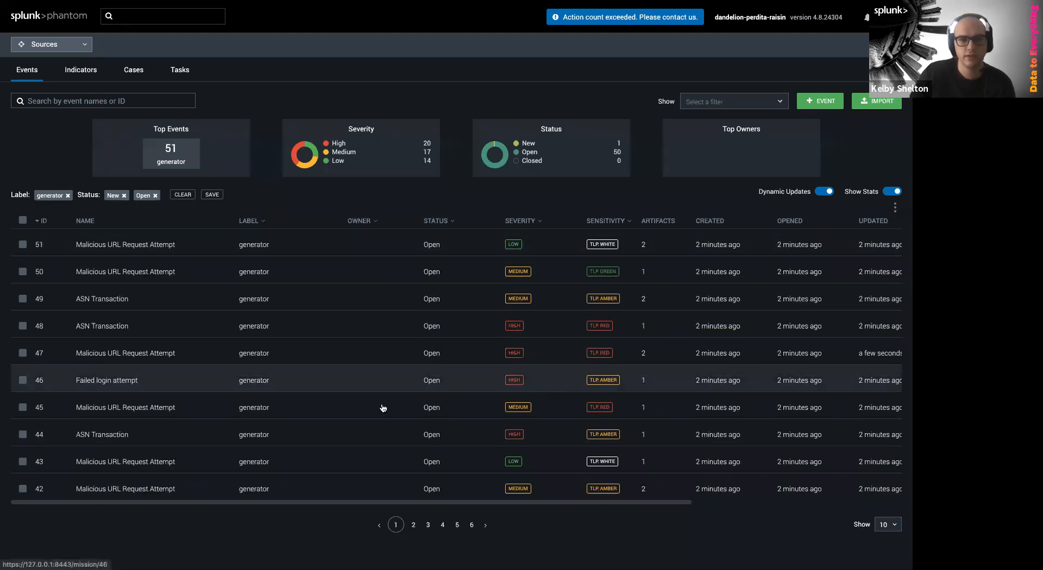
Search the events for 'malicious', leaving 37 Malicious URL events
{"action": "left_click", "coordinate": [84, 102]}
{"action": "type", "text": "m"}
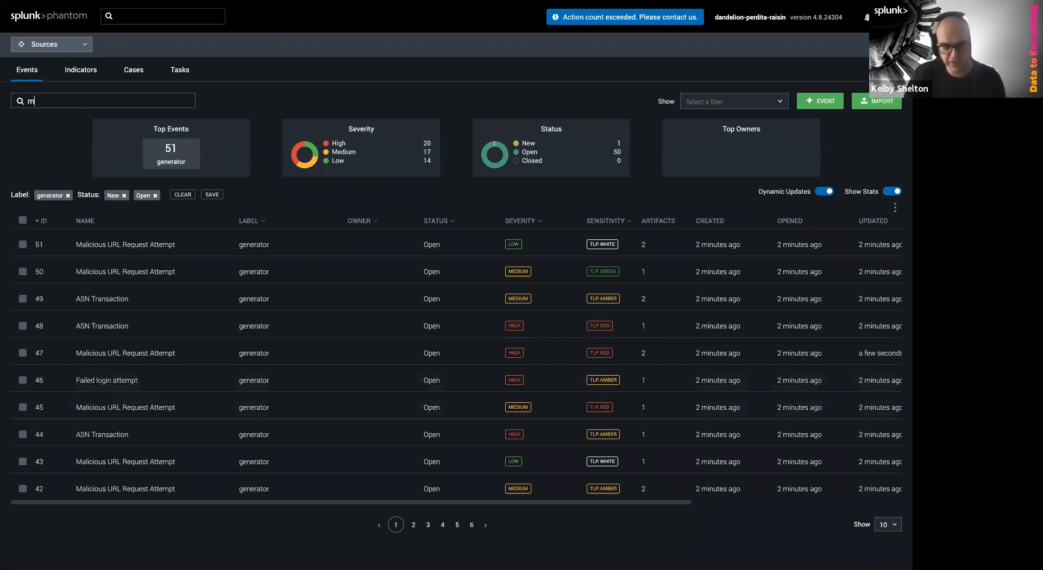
{"action": "type", "text": "alicious"}
{"action": "key", "text": "Return"}
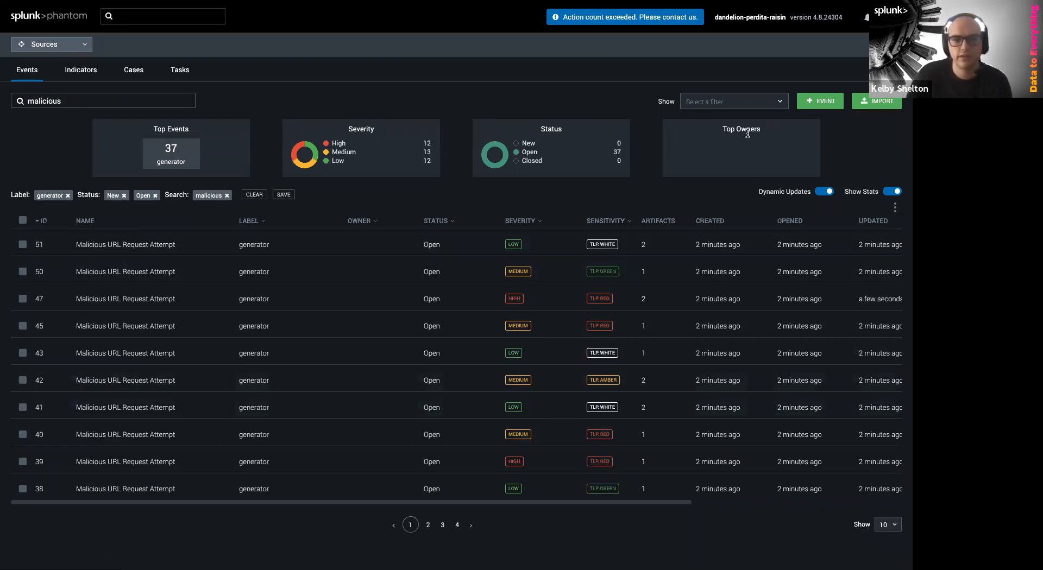
Save the current filters as 'Malicious Events - Unresolved'
{"action": "left_click", "coordinate": [284, 196]}
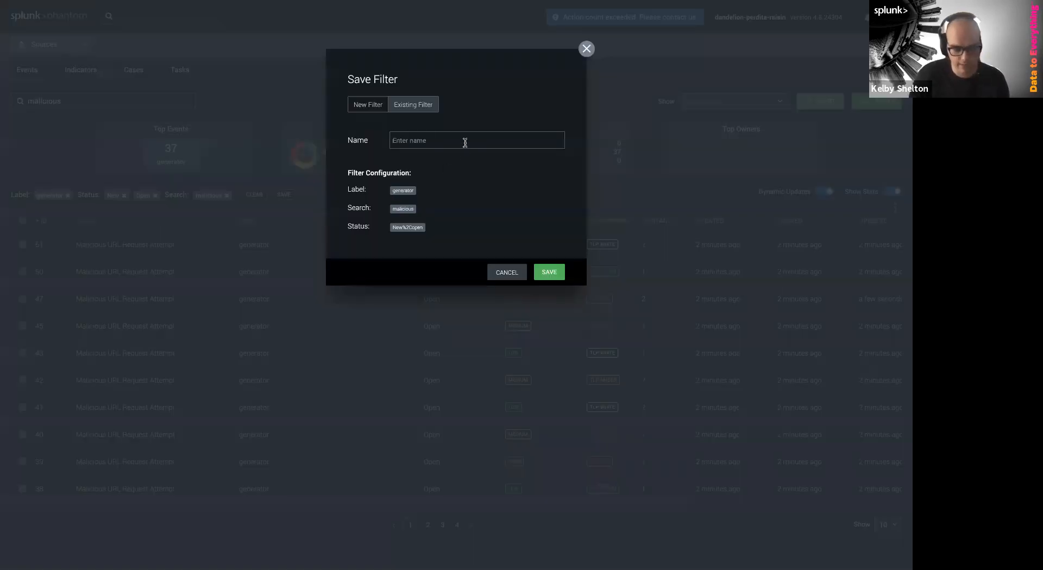
{"action": "type", "text": "Malicious Events - Unresolved"}
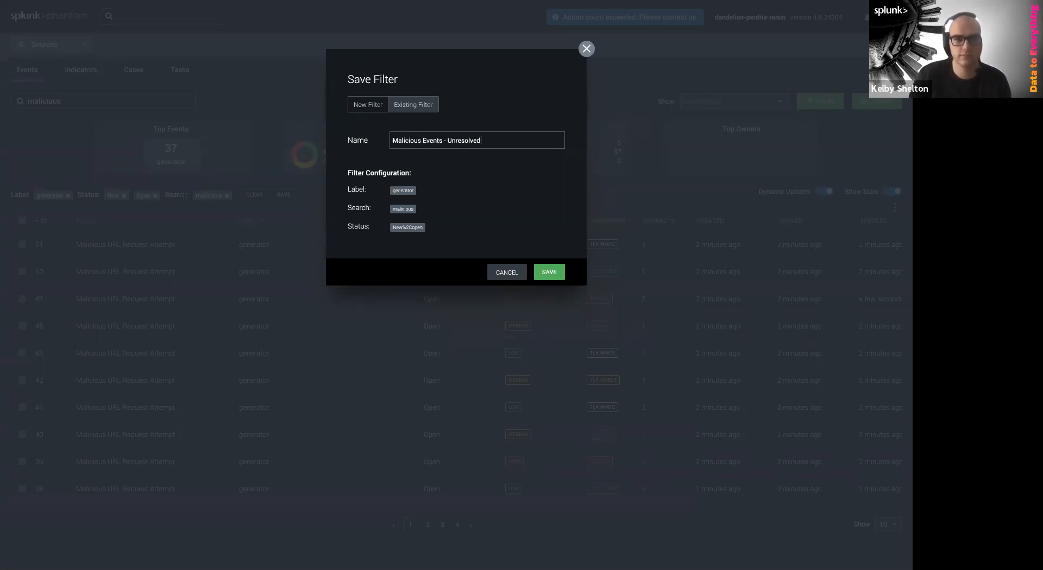
{"action": "left_click", "coordinate": [549, 272]}
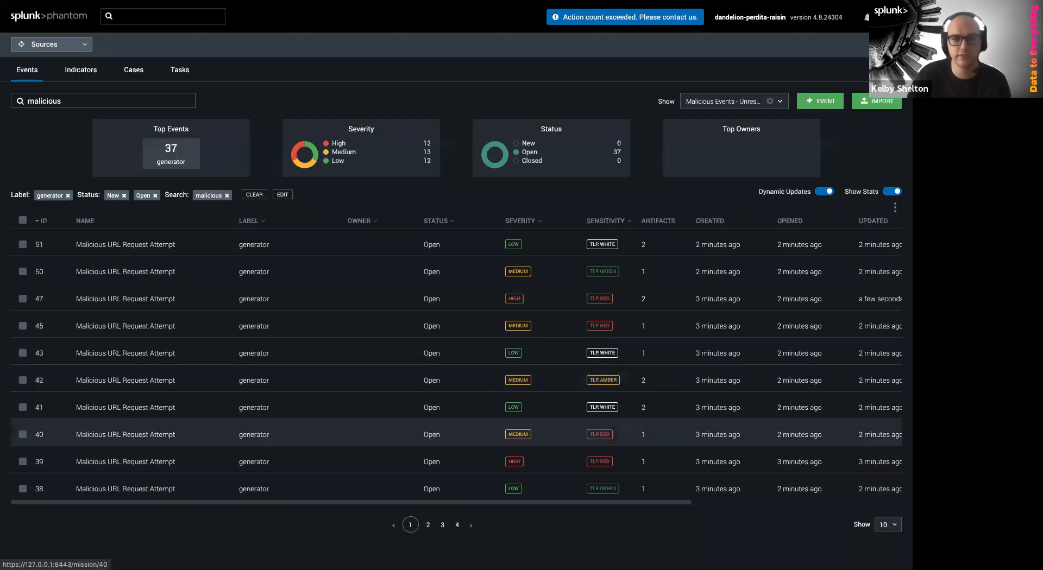
Check the saved filters list, then clear all active filters to show 6 pages of events
{"action": "left_click", "coordinate": [752, 102]}
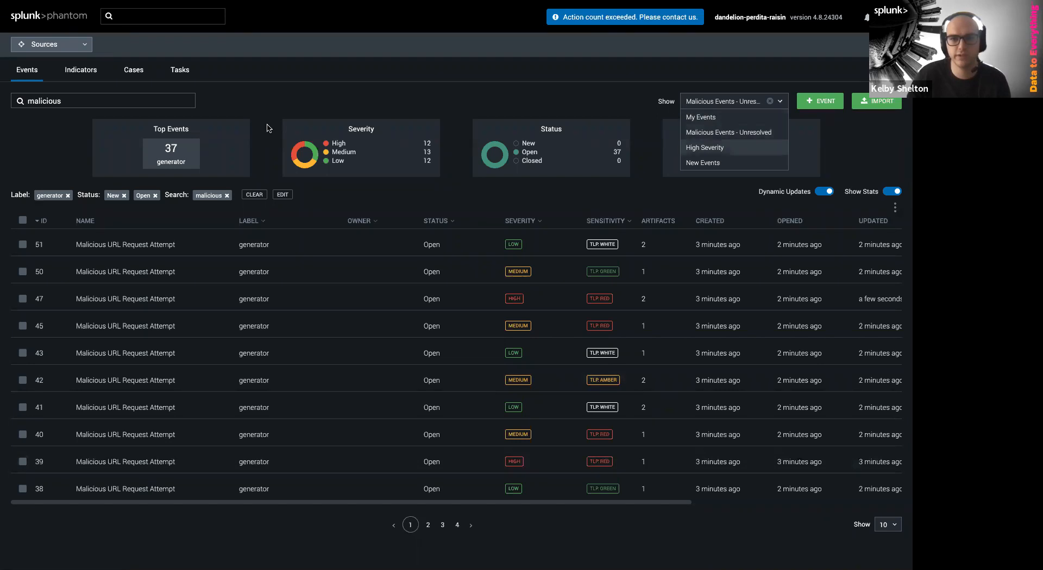
{"action": "left_click", "coordinate": [49, 45]}
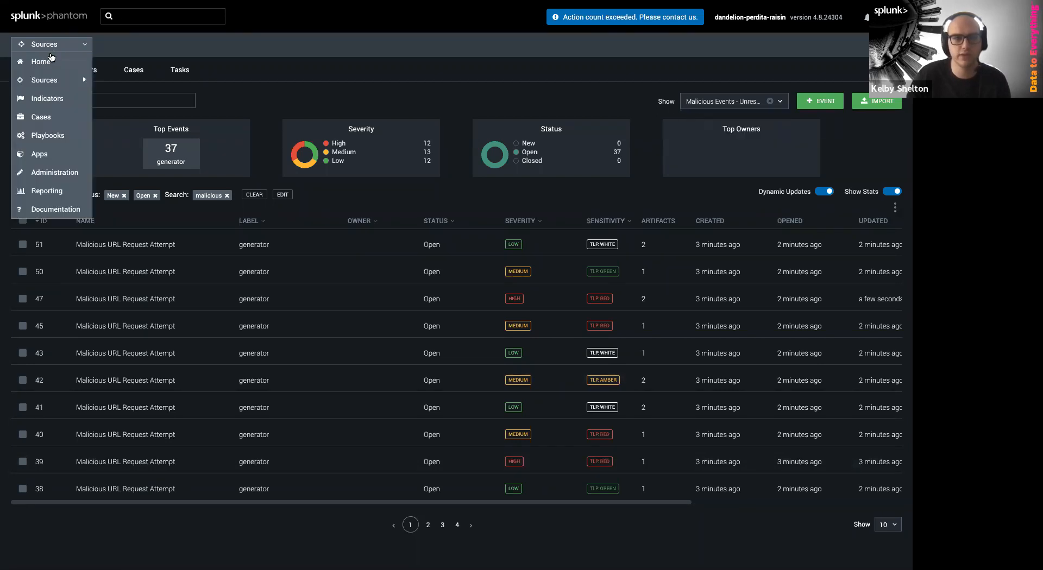
{"action": "mouse_move", "coordinate": [48, 81]}
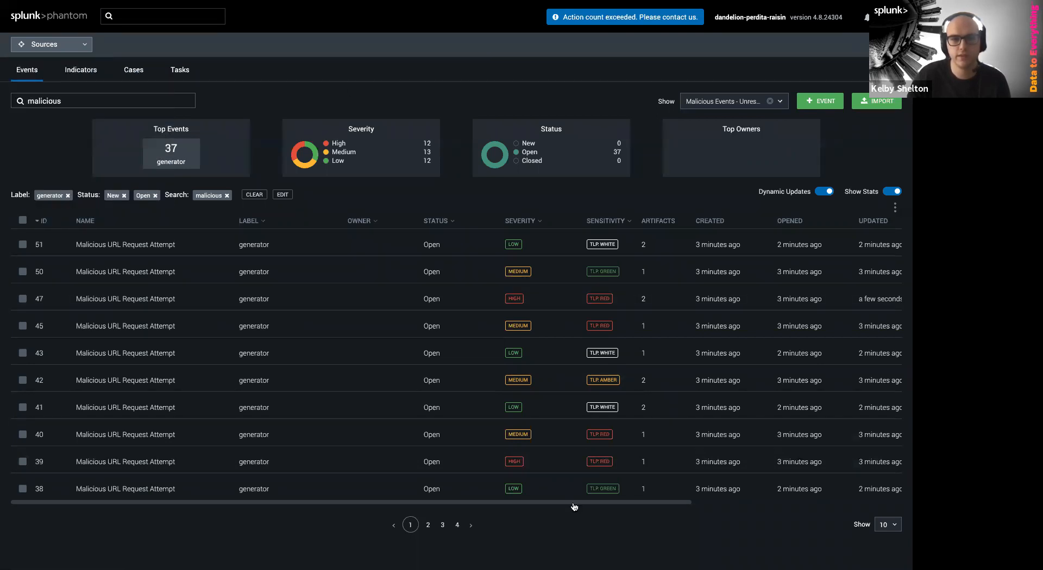
{"action": "left_click", "coordinate": [254, 194]}
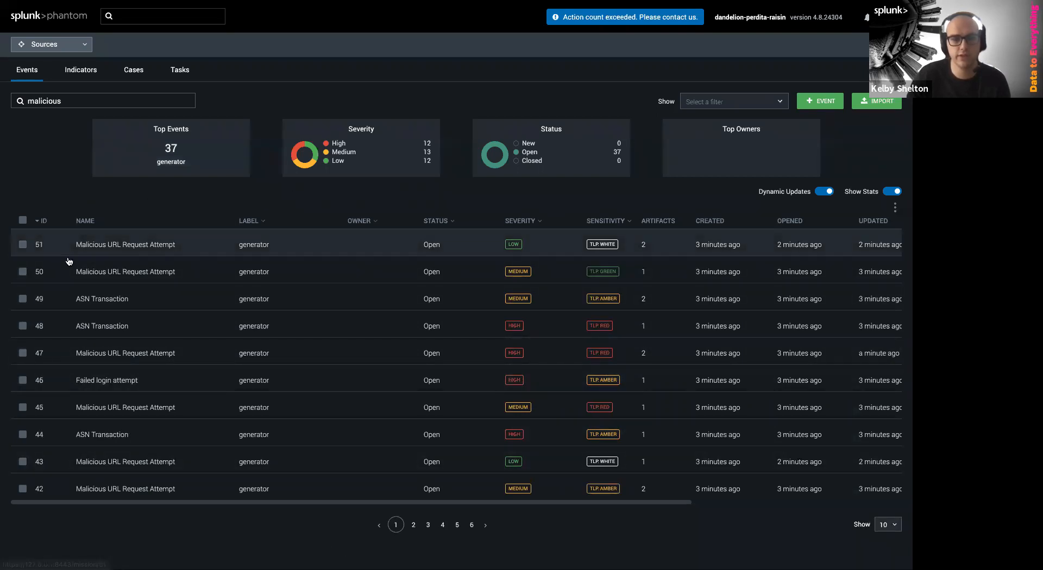
Select all events and start a bulk edit, then cancel without changing anything
{"action": "left_click", "coordinate": [23, 220]}
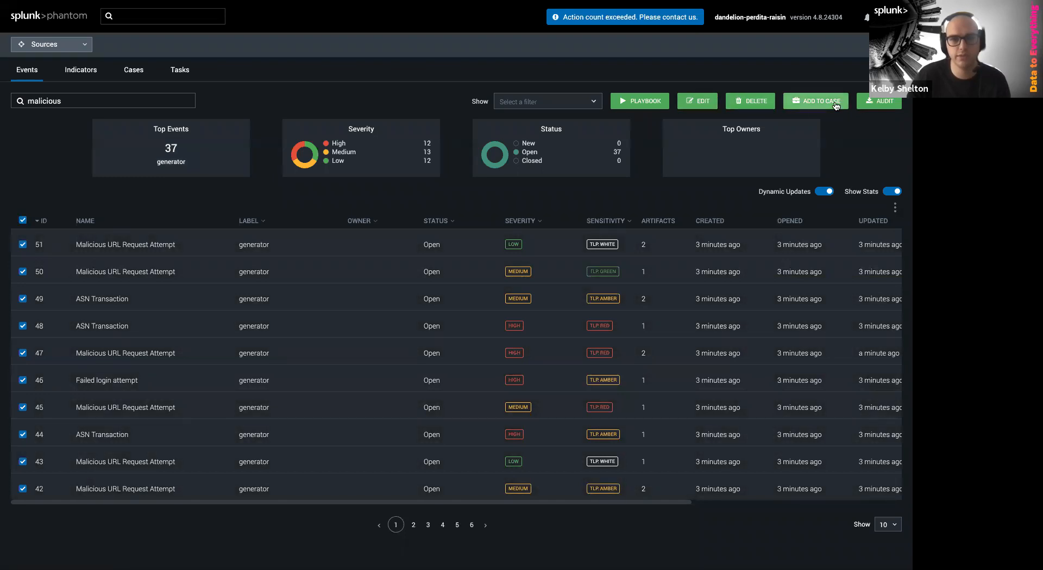
{"action": "left_click", "coordinate": [690, 104]}
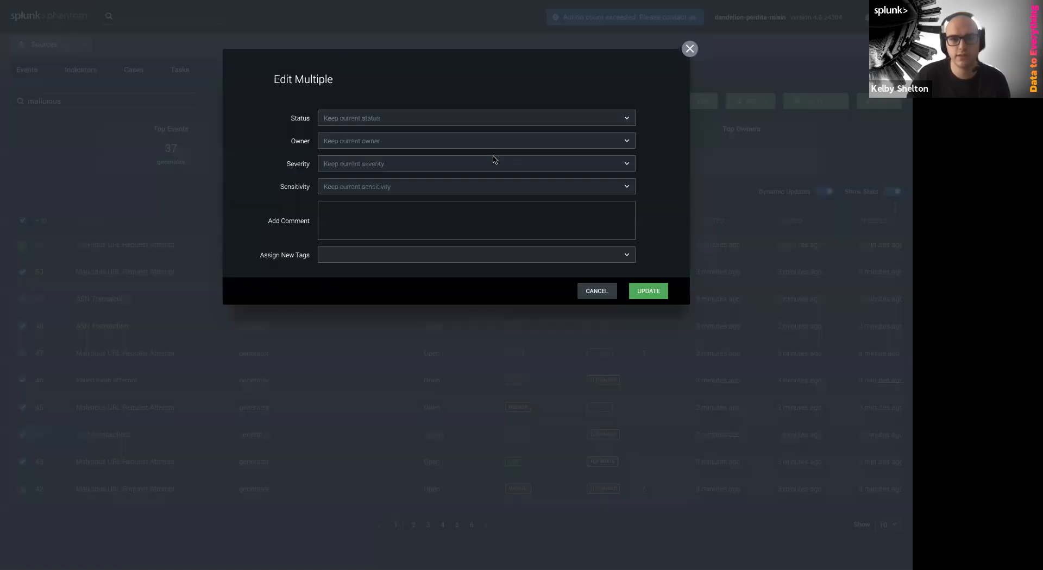
{"action": "left_click", "coordinate": [325, 119]}
{"action": "left_click", "coordinate": [259, 168]}
{"action": "left_click", "coordinate": [596, 292]}
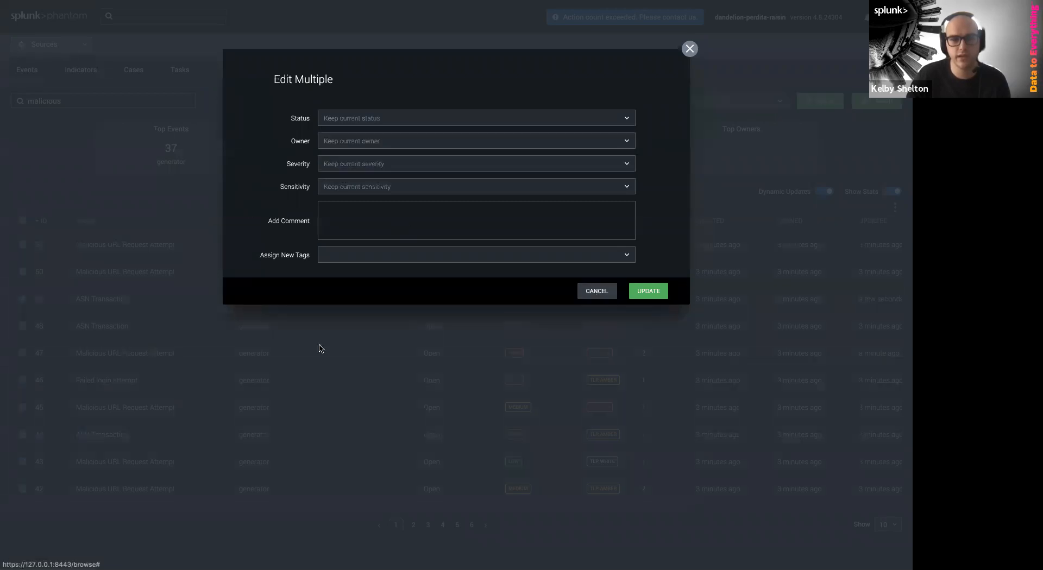
{"action": "left_click", "coordinate": [595, 293]}
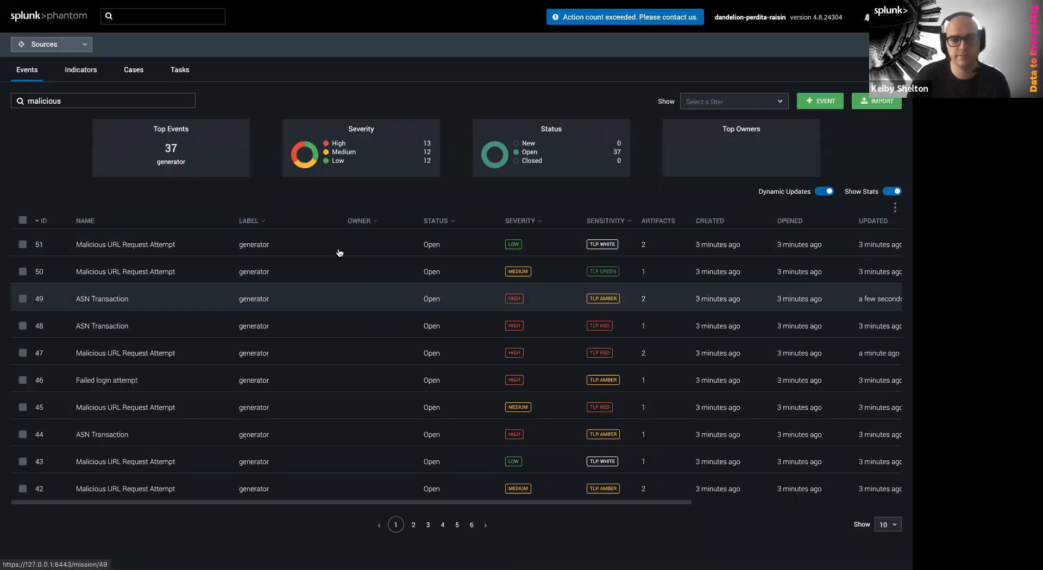
Search for 'trojan', find no matches, and remove the search to list all 51 events
{"action": "double_click", "coordinate": [87, 97]}
{"action": "type", "text": "trojan"}
{"action": "key", "text": "Return"}
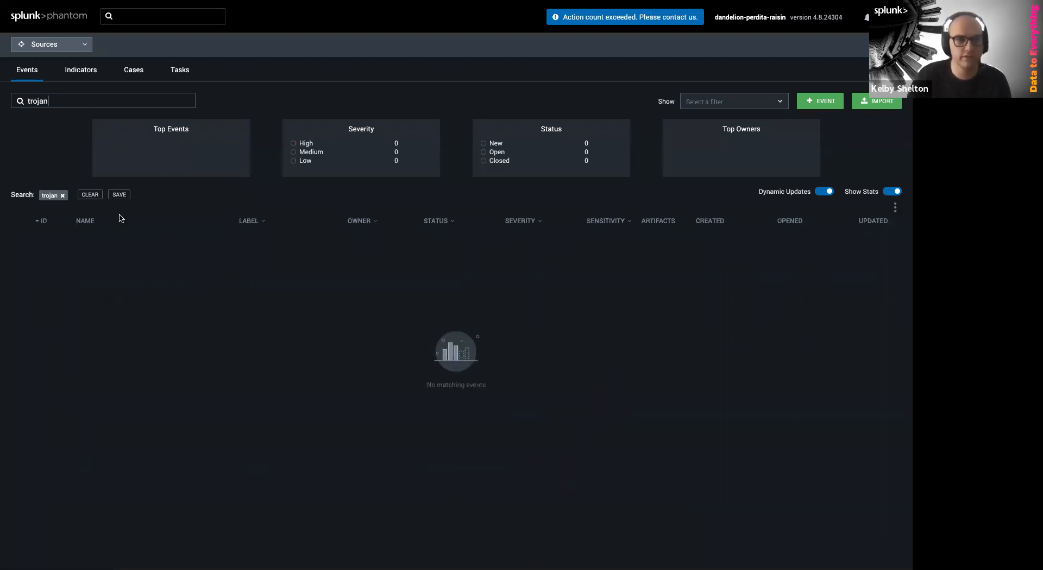
{"action": "left_click", "coordinate": [63, 196]}
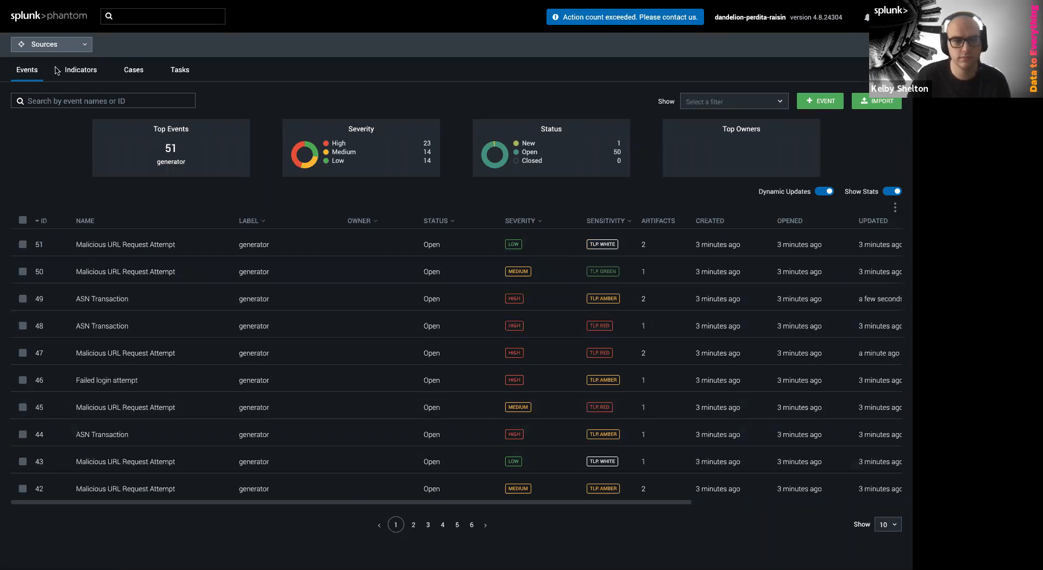
Import the Trojan.JS.Downloader.FHE(B).tgz package from Downloads as a new event
{"action": "left_click", "coordinate": [877, 103]}
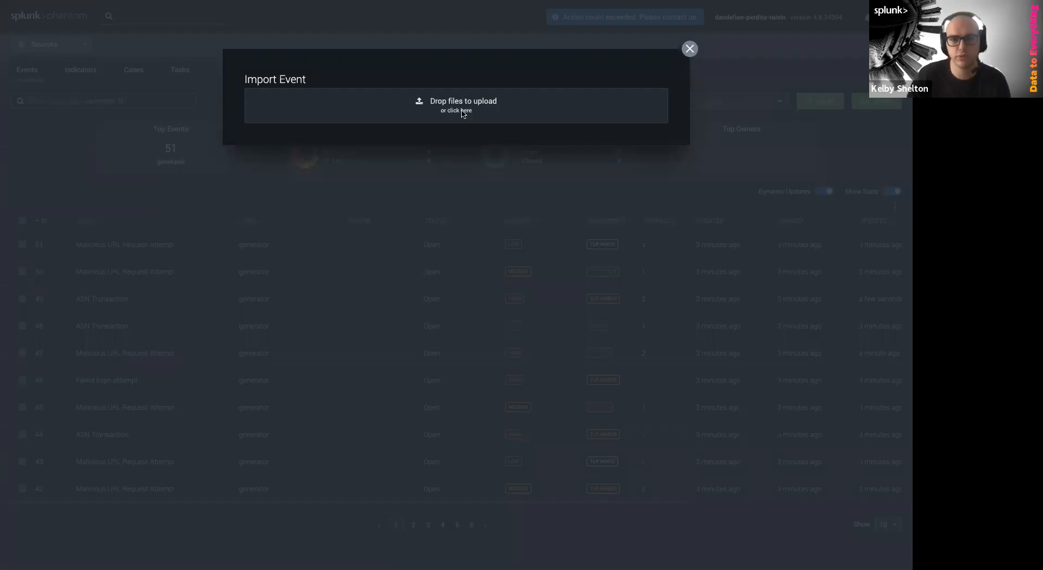
{"action": "left_click", "coordinate": [463, 112]}
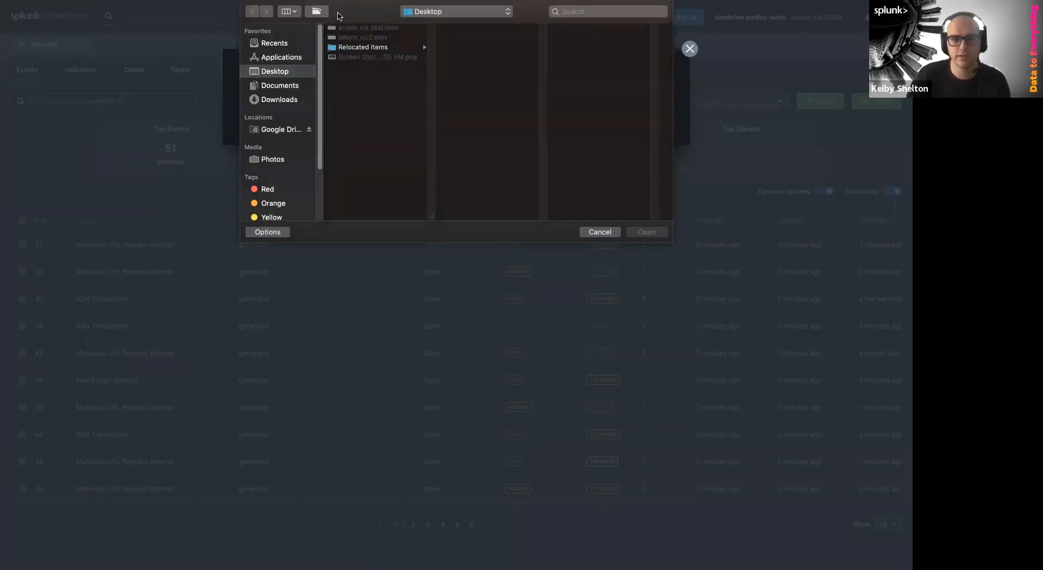
{"action": "left_click", "coordinate": [287, 100]}
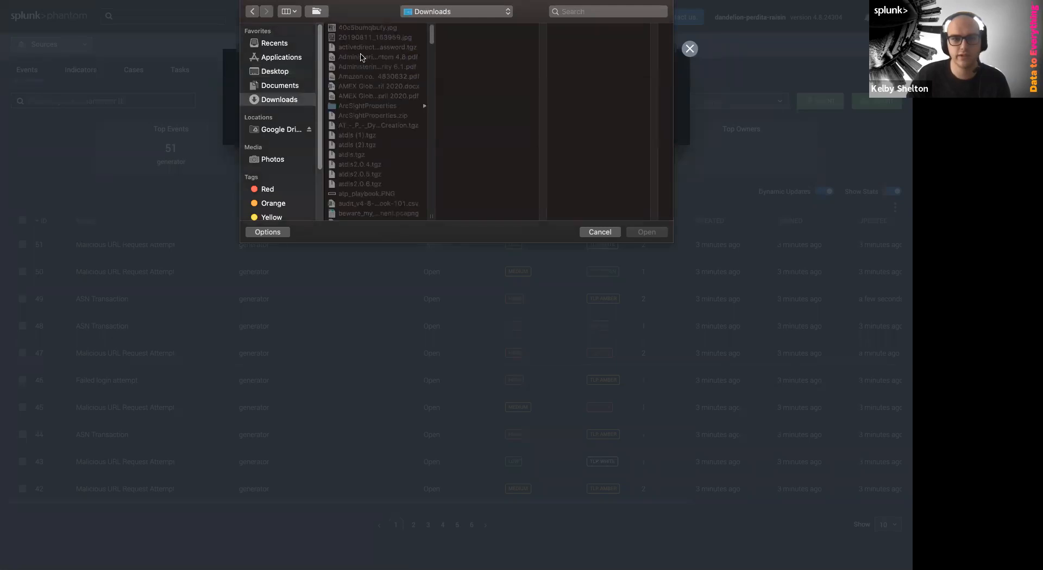
{"action": "scroll", "coordinate": [432, 39], "scroll_direction": "down", "scroll_amount": 2}
{"action": "scroll", "coordinate": [433, 39], "scroll_direction": "down", "scroll_amount": 15}
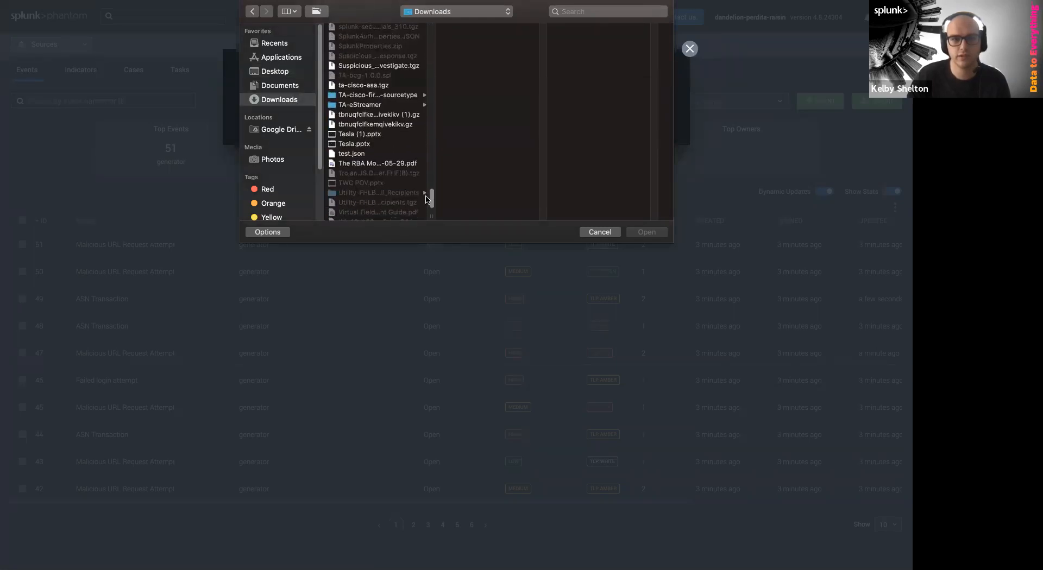
{"action": "scroll", "coordinate": [354, 168], "scroll_direction": "down", "scroll_amount": 3}
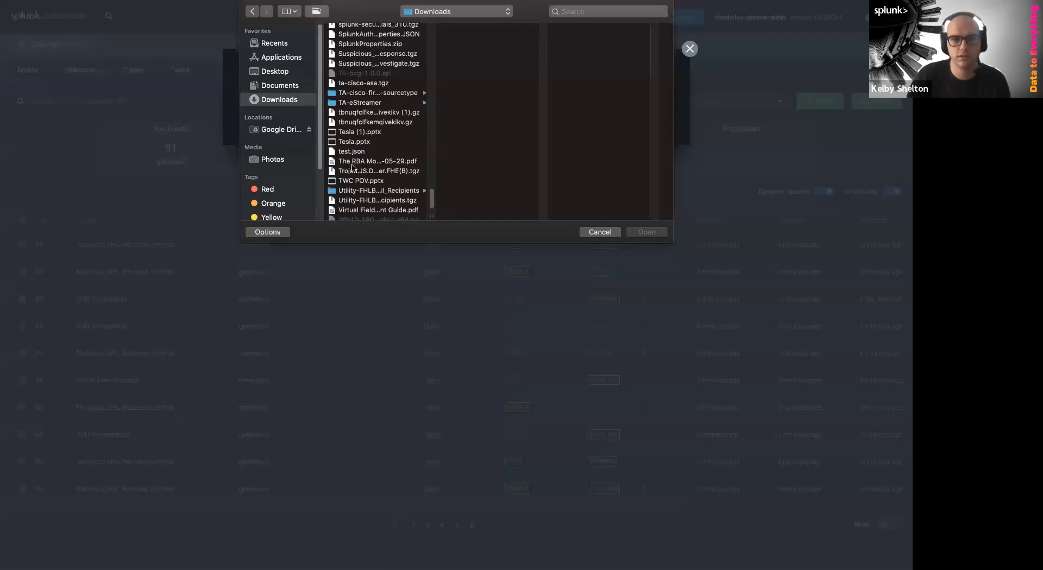
{"action": "left_click", "coordinate": [384, 147]}
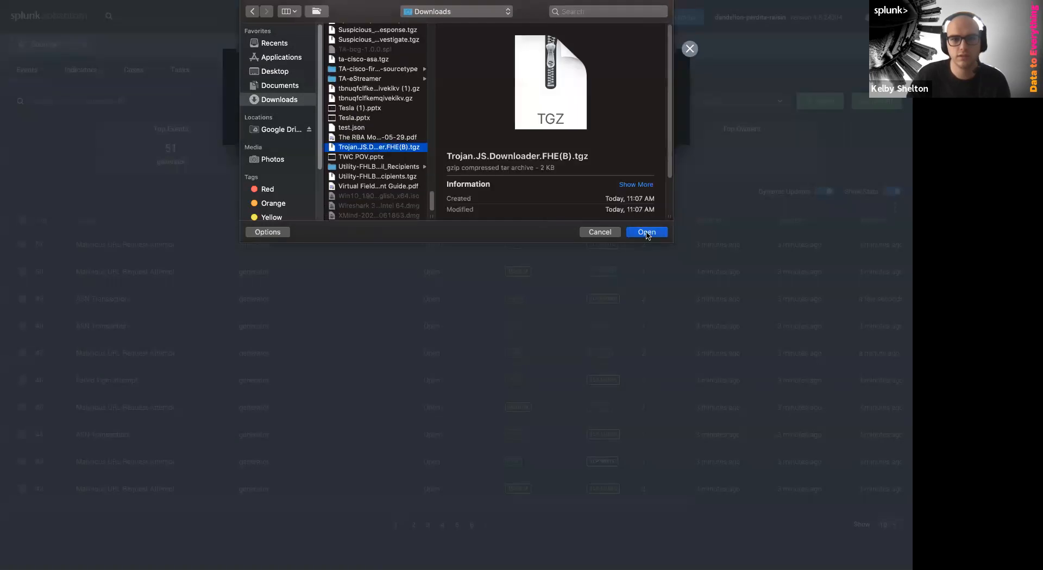
{"action": "left_click", "coordinate": [647, 233]}
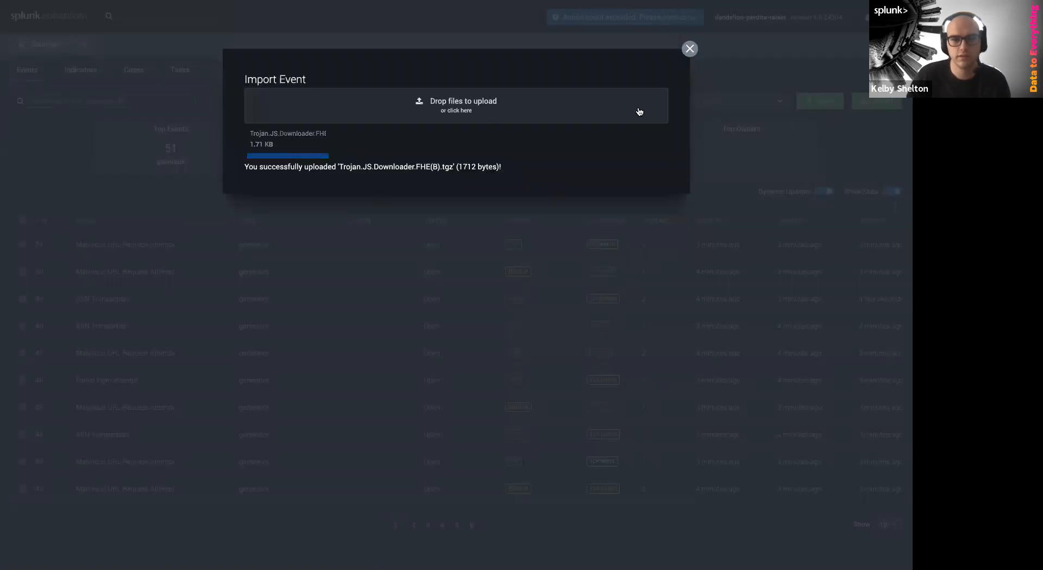
{"action": "left_click", "coordinate": [689, 48]}
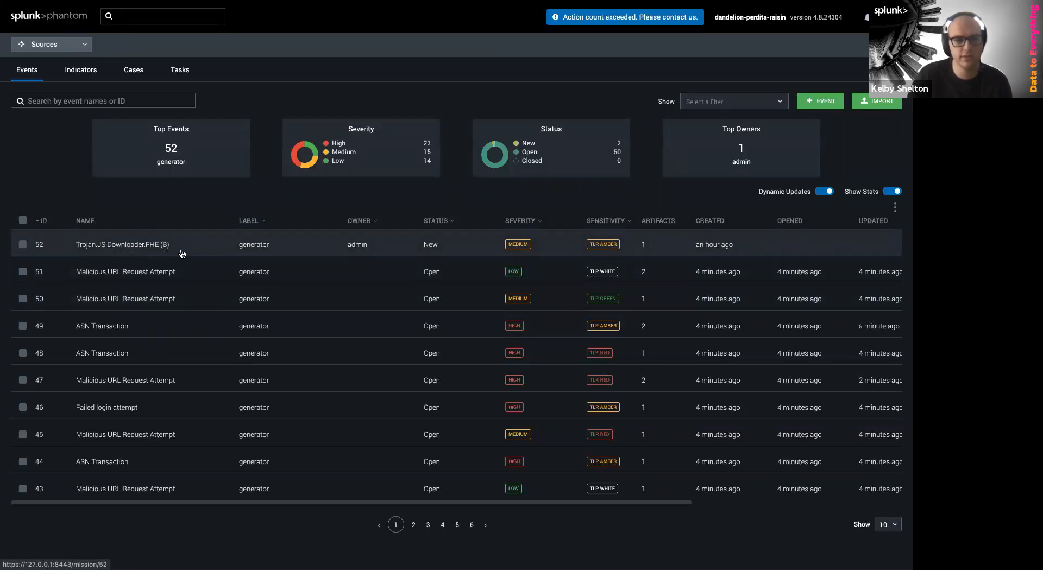
Open event 52, Trojan.JS.Downloader.FHE (B), in the investigation view
{"action": "left_click", "coordinate": [161, 248]}
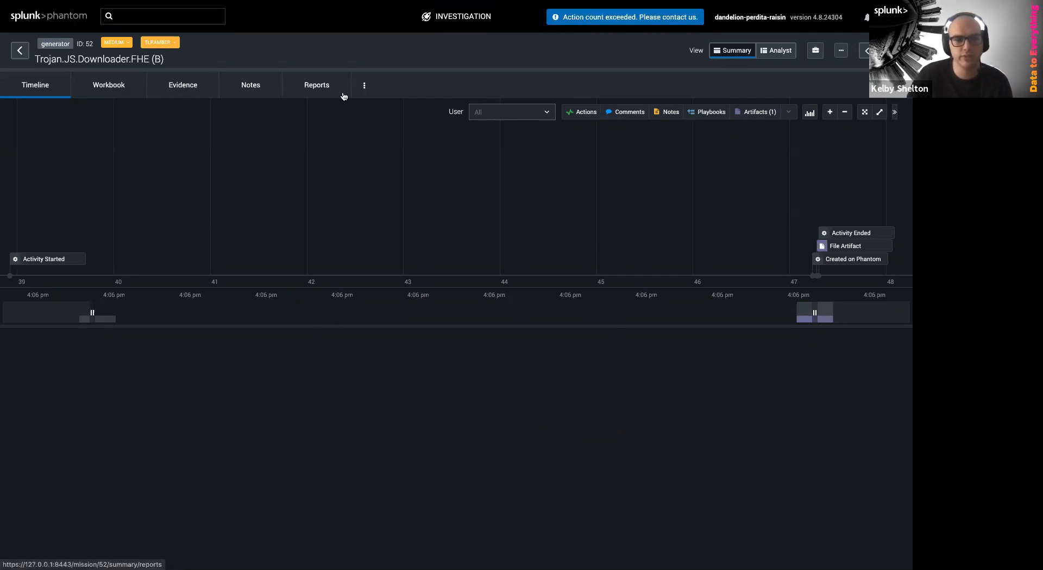
Toggle the Workbook and Reports panels off and back on, then expand the event summary
{"action": "left_click", "coordinate": [363, 86]}
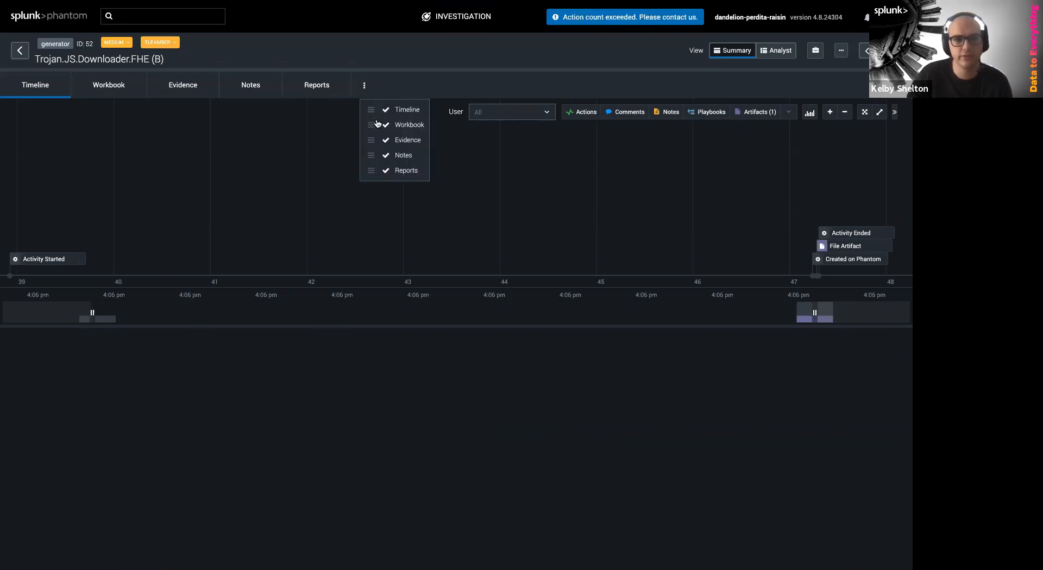
{"action": "mouse_move", "coordinate": [372, 109]}
{"action": "left_mouse_down"}
{"action": "mouse_move", "coordinate": [366, 175]}
{"action": "mouse_move", "coordinate": [369, 108]}
{"action": "left_mouse_up"}
{"action": "left_click", "coordinate": [386, 125]}
{"action": "left_click", "coordinate": [310, 171]}
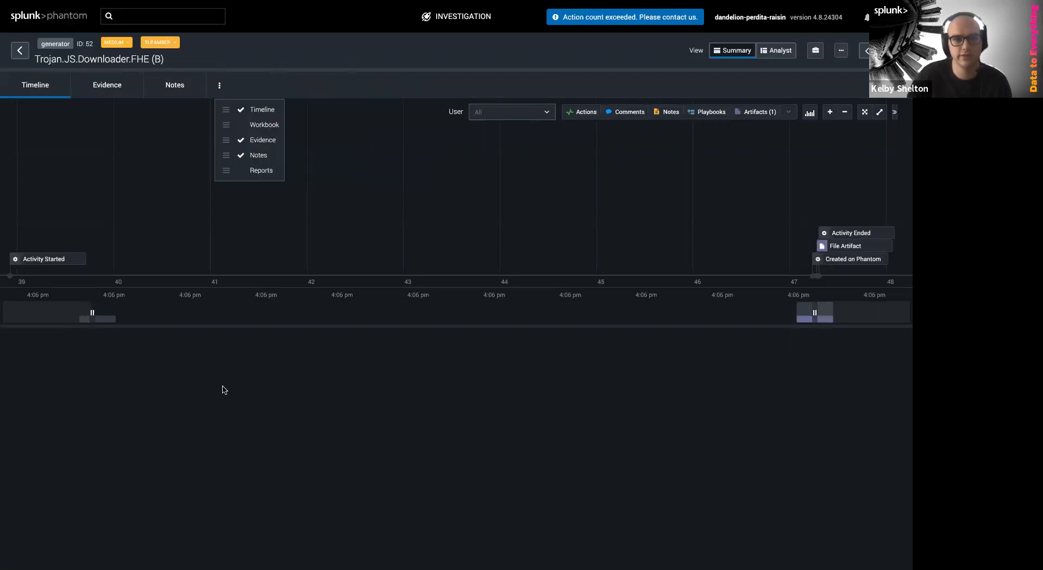
{"action": "left_click", "coordinate": [241, 125]}
{"action": "left_click", "coordinate": [317, 171]}
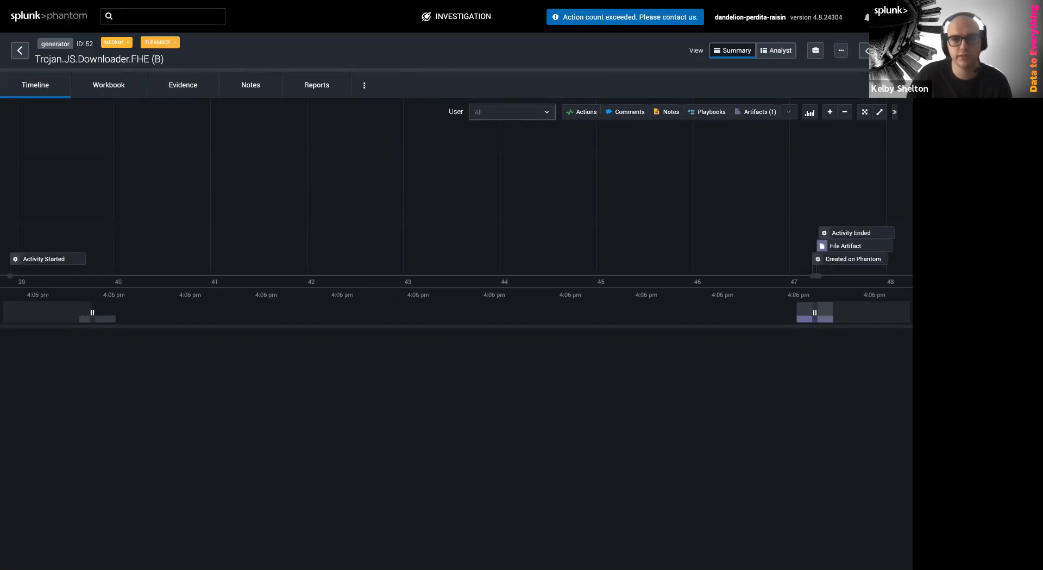
{"action": "left_click", "coordinate": [24, 96]}
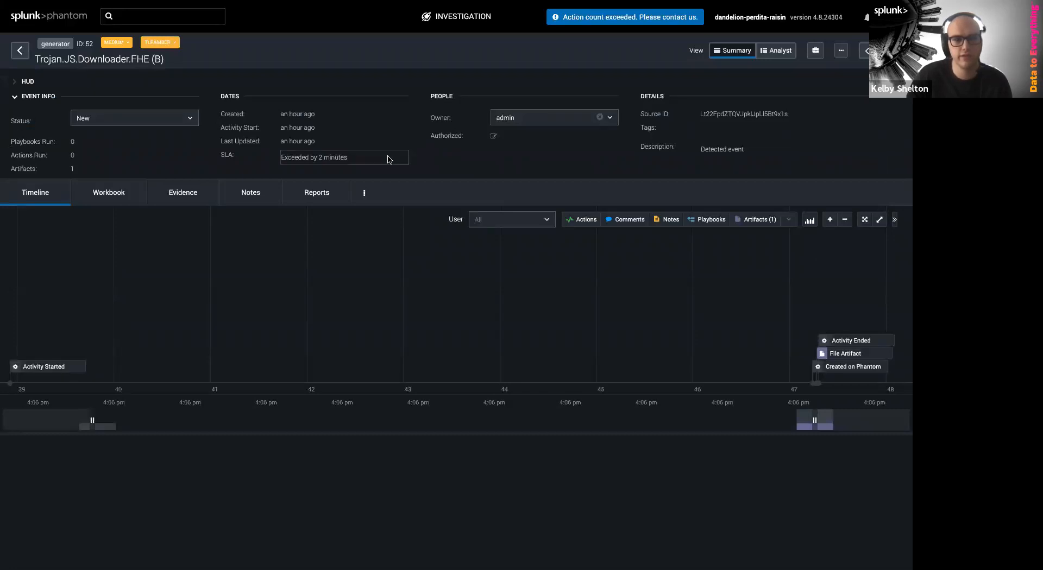
Set the event status to Open and reopen the event info details
{"action": "left_click", "coordinate": [102, 117]}
{"action": "left_click", "coordinate": [100, 152]}
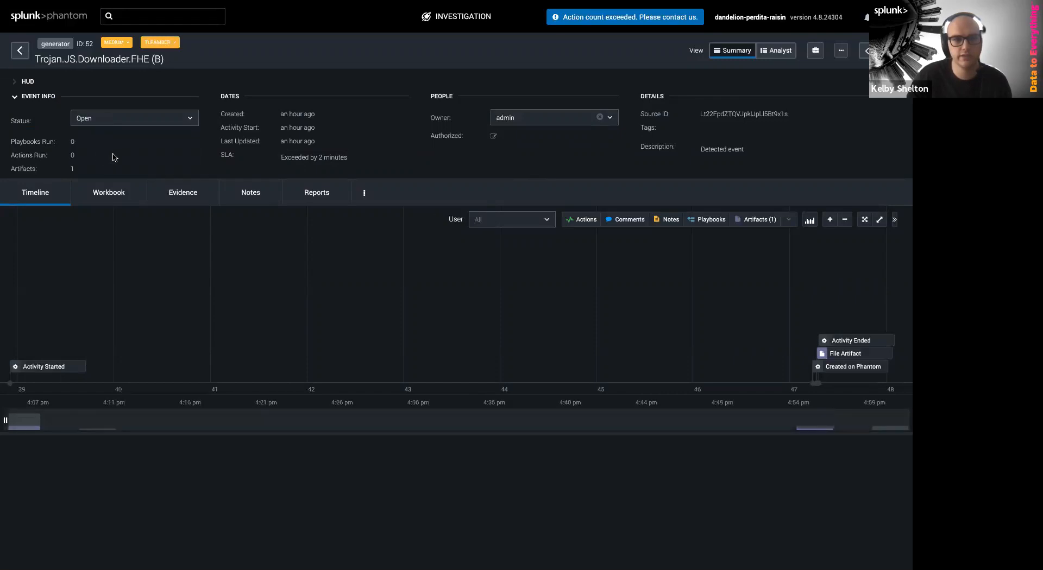
{"action": "left_click", "coordinate": [516, 121]}
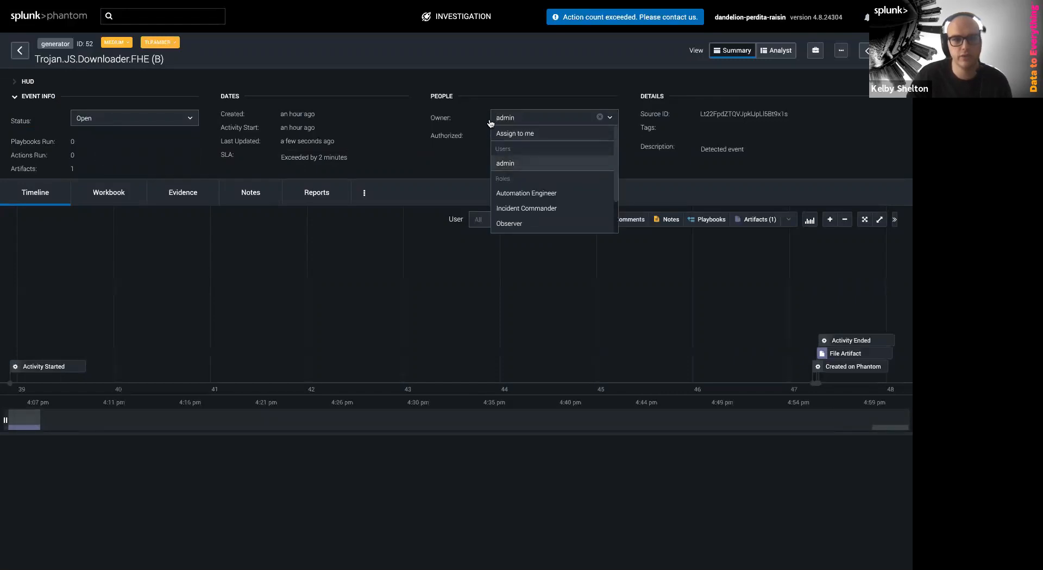
{"action": "left_click", "coordinate": [473, 98]}
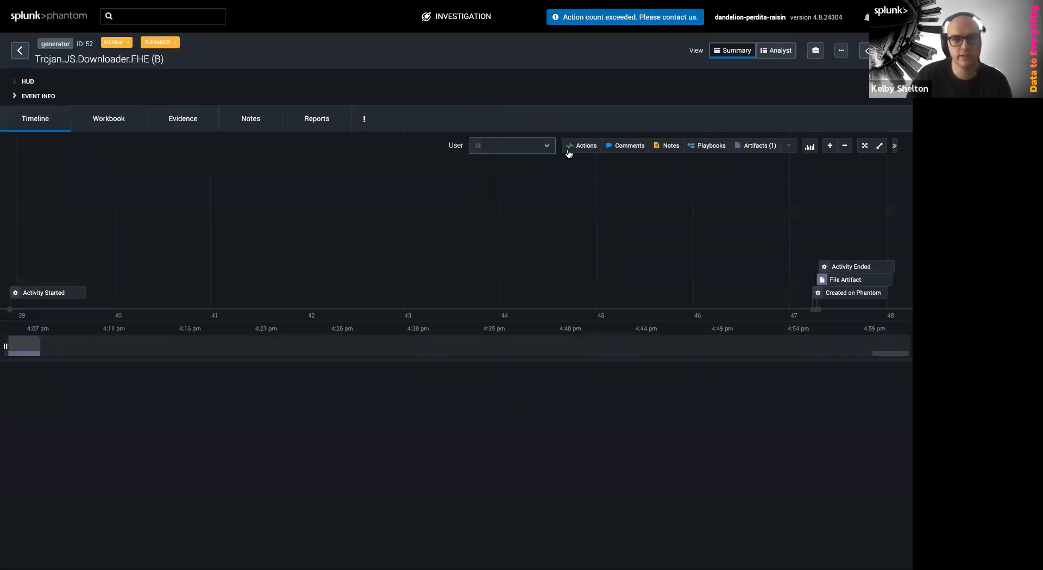
{"action": "left_click", "coordinate": [30, 98]}
Add the tags trojan, malware and notable to the event
{"action": "left_click", "coordinate": [710, 128]}
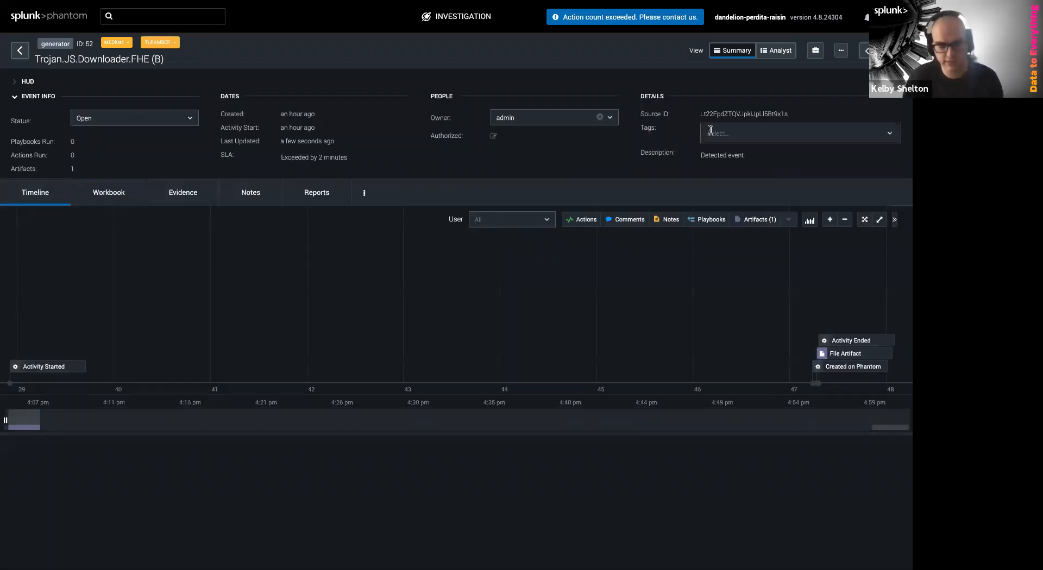
{"action": "type", "text": "trojan"}
{"action": "key", "text": "Return"}
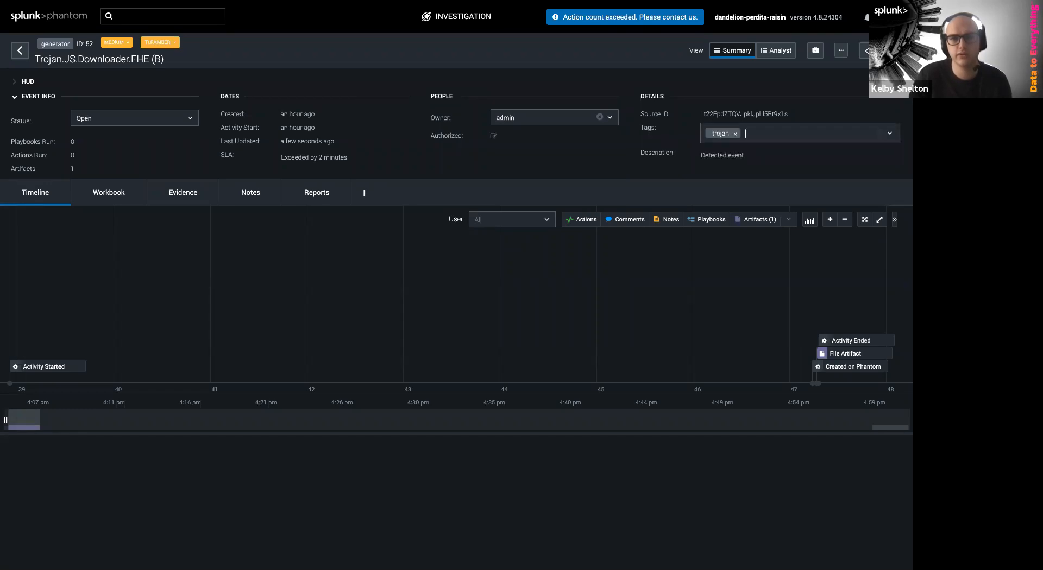
{"action": "type", "text": "malware"}
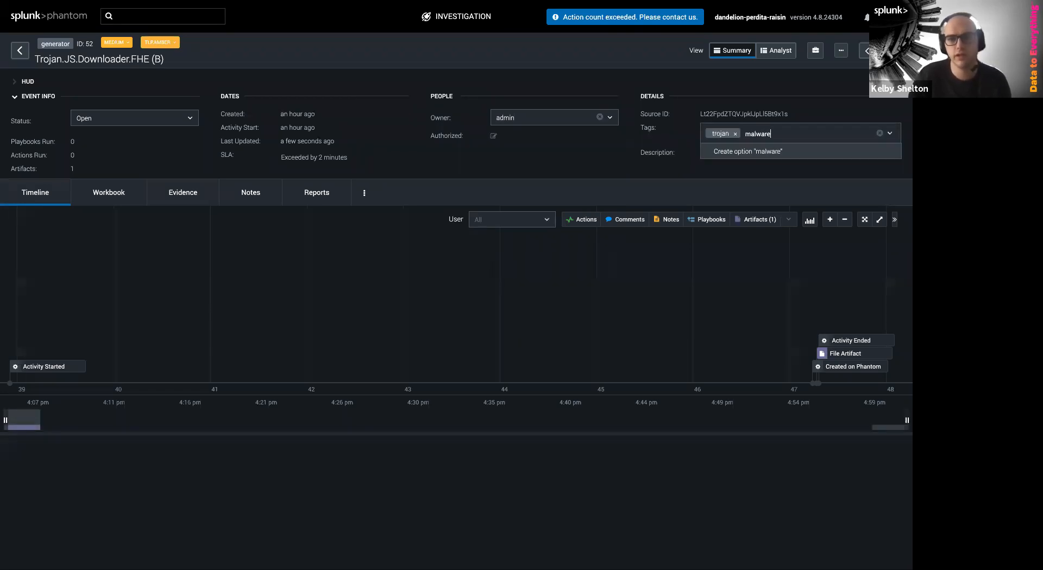
{"action": "key", "text": "Return"}
{"action": "type", "text": "notable"}
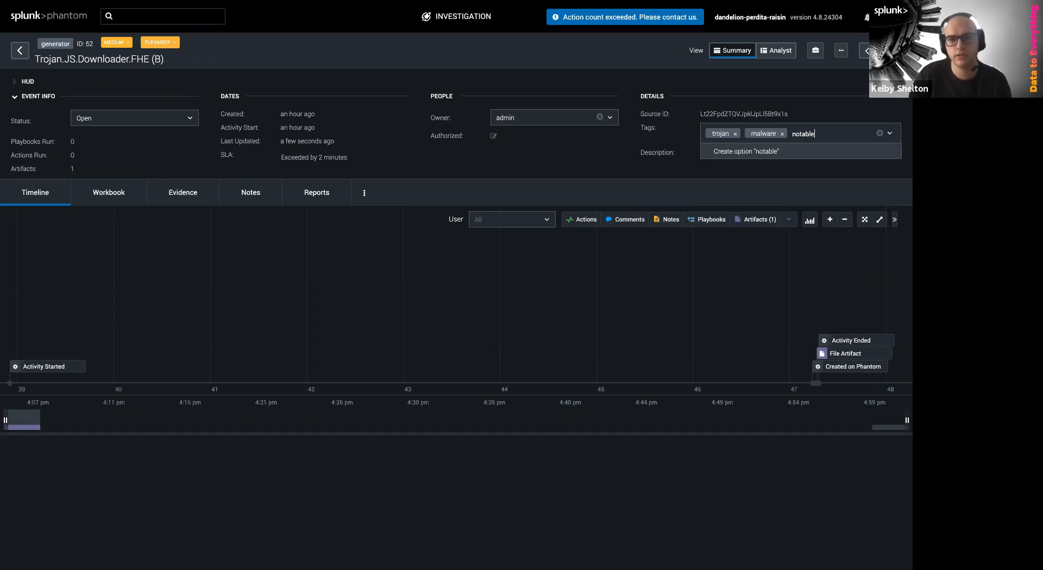
{"action": "key", "text": "Return"}
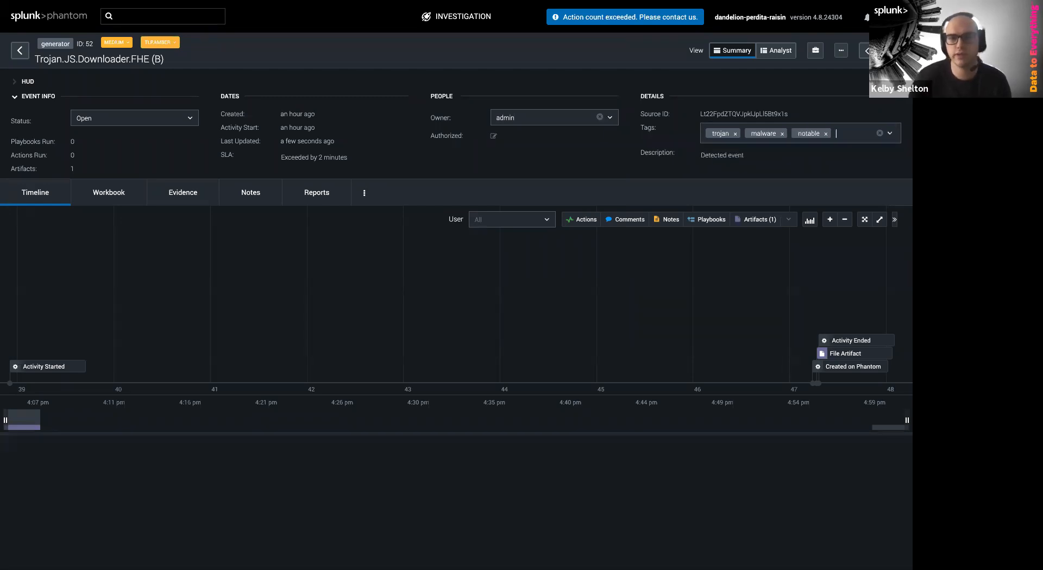
{"action": "left_click", "coordinate": [837, 164]}
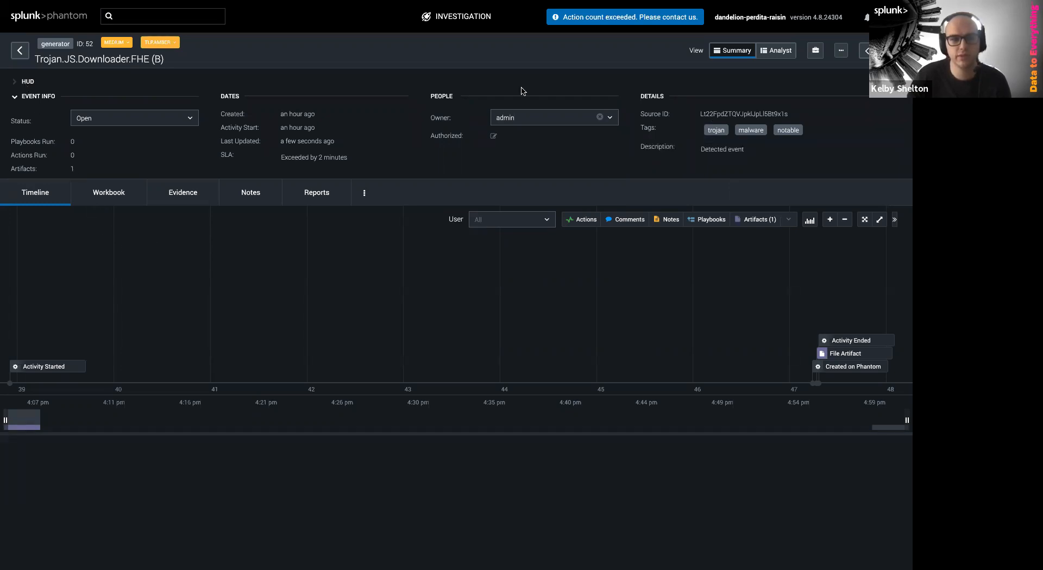
Add a blue Time To Resolve preset-metric card to the HUD and expand the HUD
{"action": "left_click", "coordinate": [901, 81]}
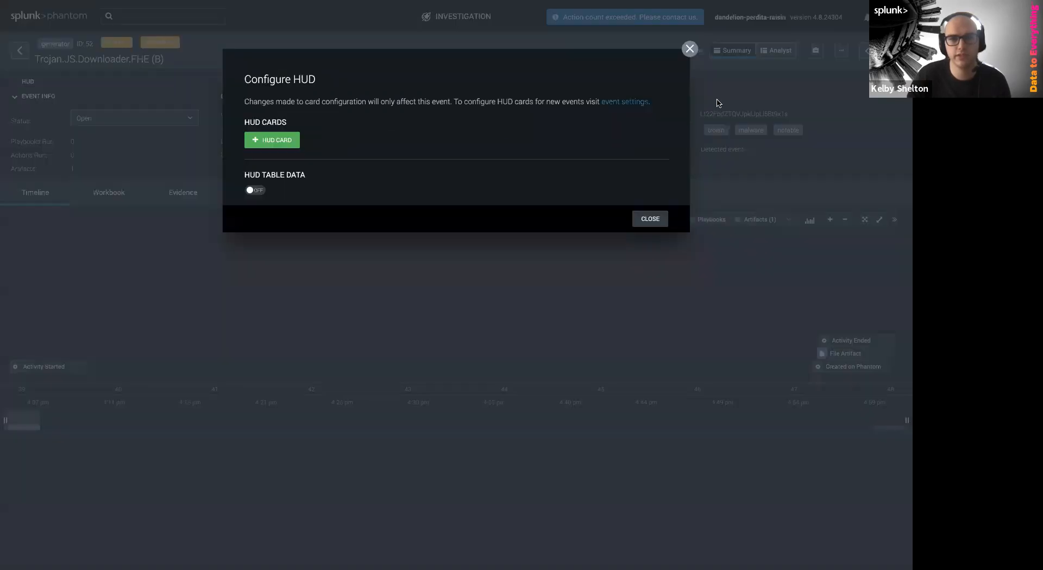
{"action": "left_click", "coordinate": [262, 141]}
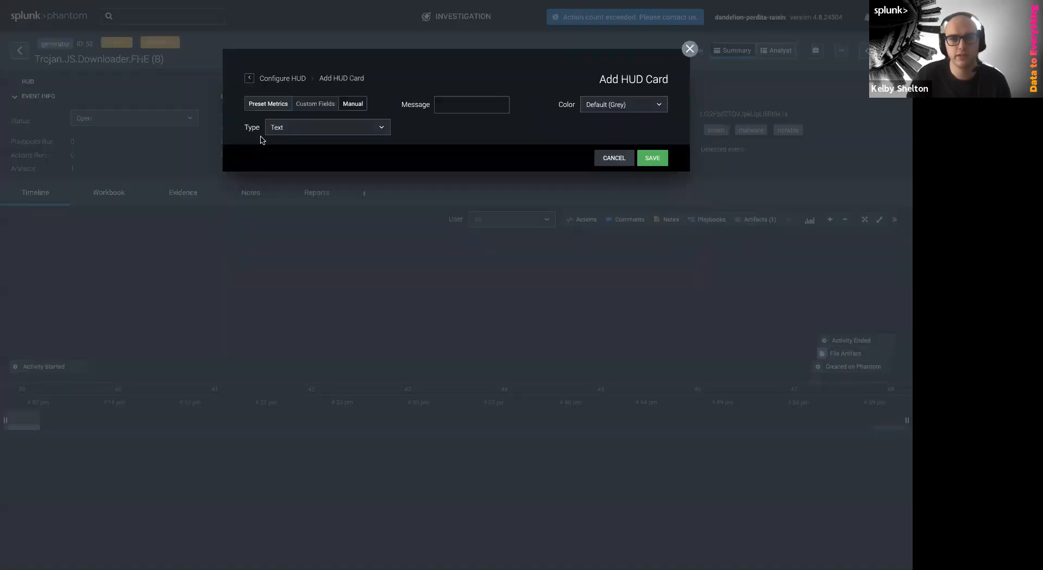
{"action": "left_click", "coordinate": [251, 103]}
{"action": "left_click", "coordinate": [324, 134]}
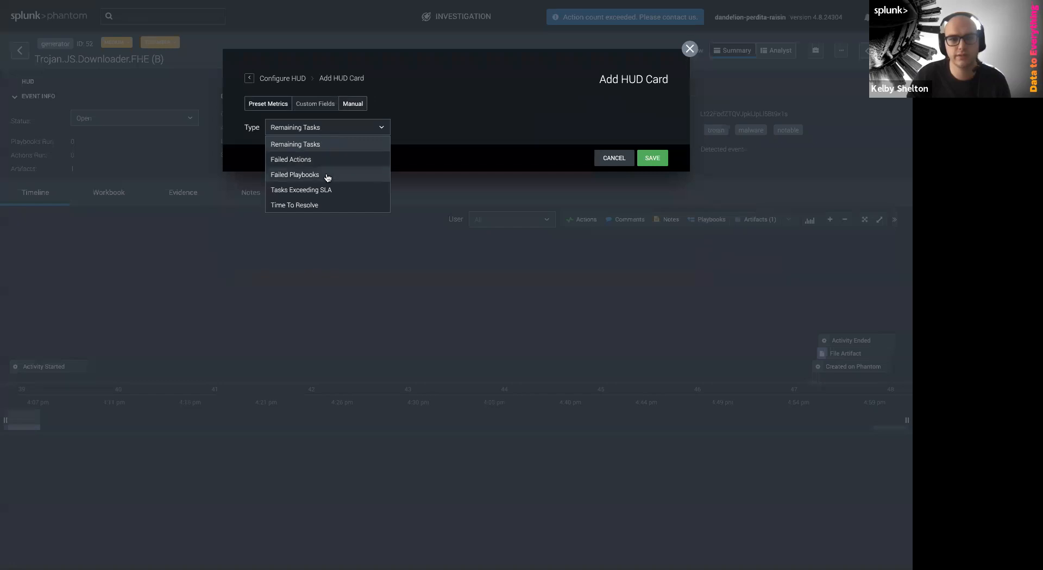
{"action": "left_click", "coordinate": [326, 204]}
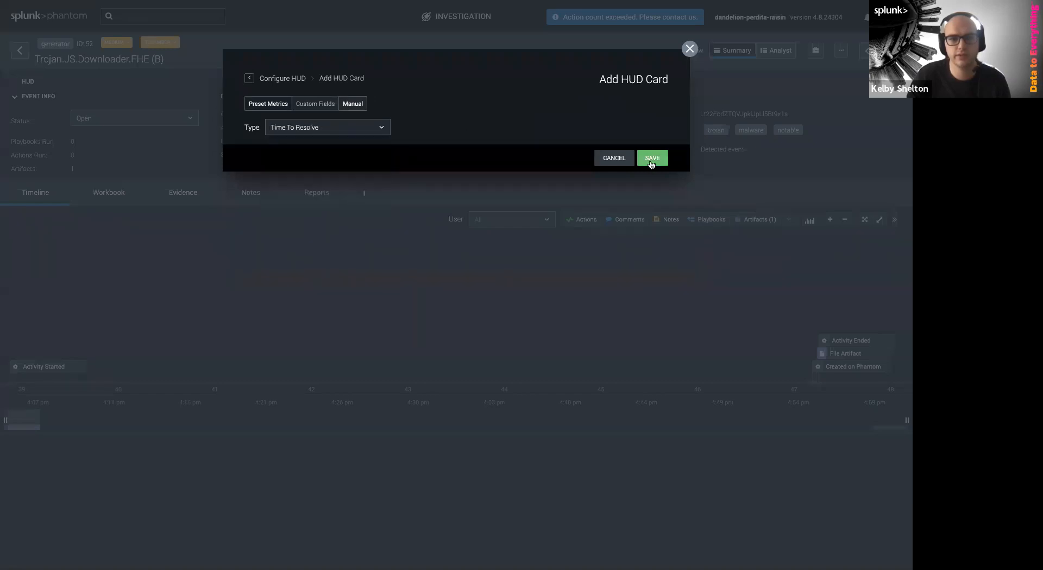
{"action": "left_click", "coordinate": [652, 158]}
{"action": "left_click", "coordinate": [605, 144]}
{"action": "left_click", "coordinate": [604, 180]}
{"action": "left_click", "coordinate": [655, 254]}
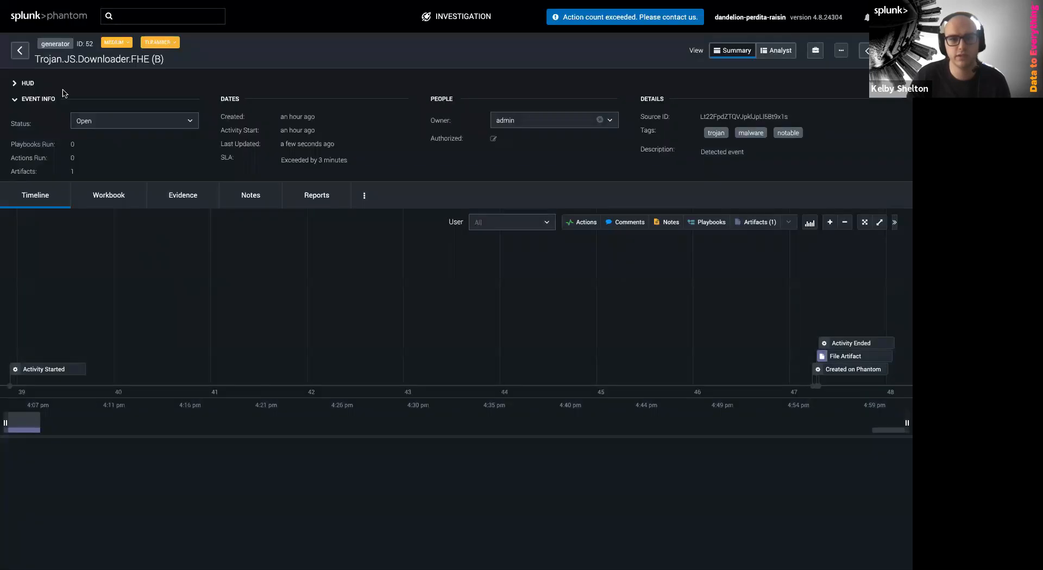
{"action": "left_click", "coordinate": [27, 83]}
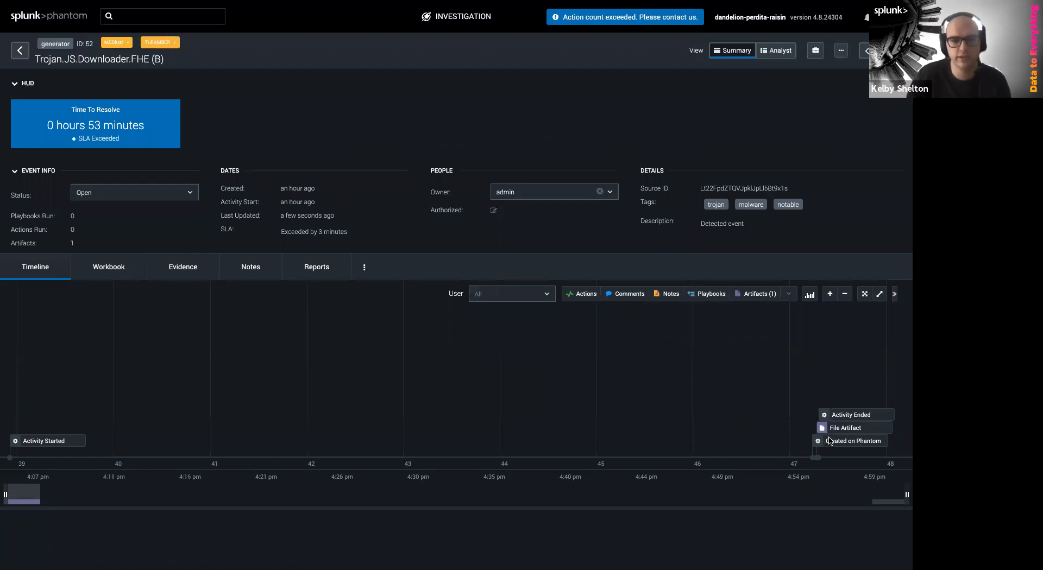
{"action": "left_click_drag", "start_coordinate": [429, 418], "coordinate": [338, 337]}
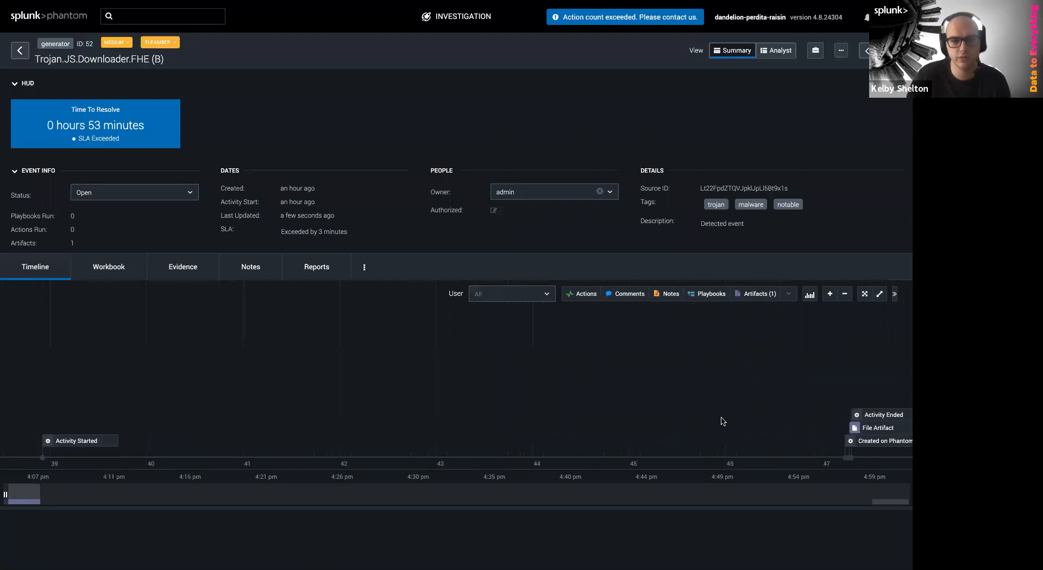
Filter the timeline to hide notes and playbooks while keeping actions shown
{"action": "left_click", "coordinate": [584, 297]}
{"action": "left_click", "coordinate": [665, 294]}
{"action": "left_click", "coordinate": [698, 294]}
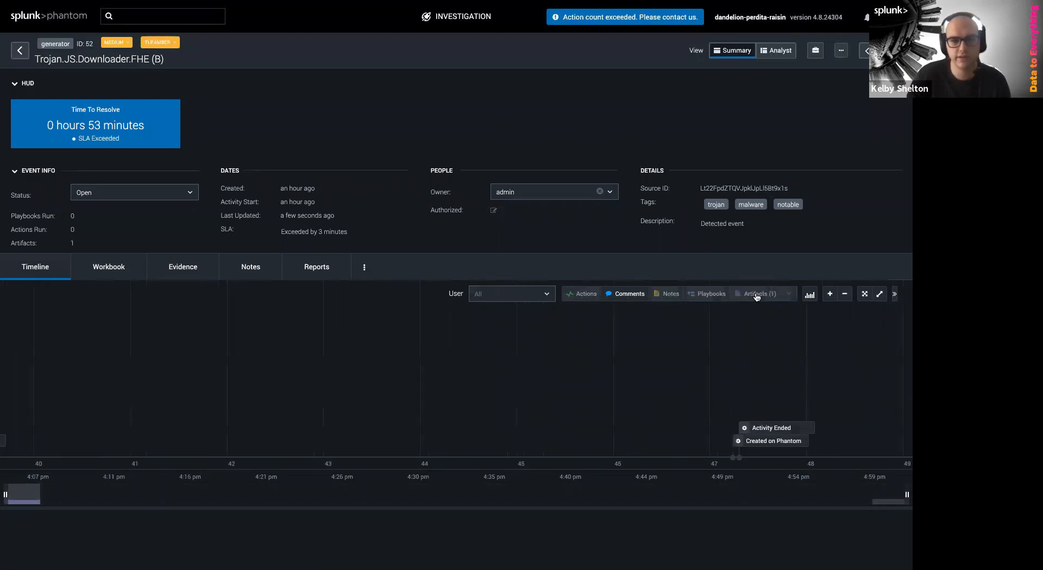
{"action": "left_click", "coordinate": [587, 296]}
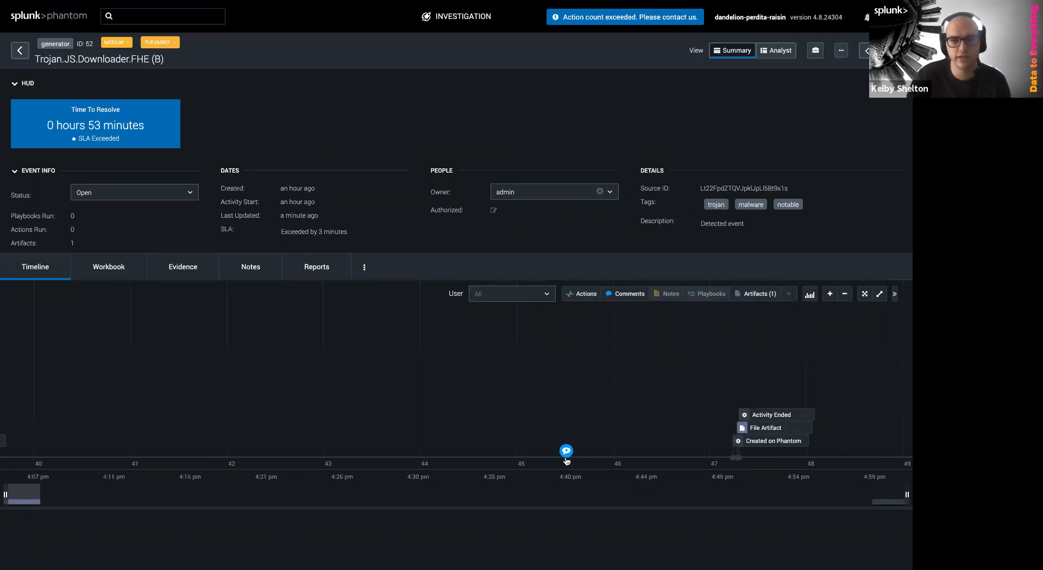
Discard a new timeline comment, then view and close the File Artifact details
{"action": "left_click", "coordinate": [562, 466]}
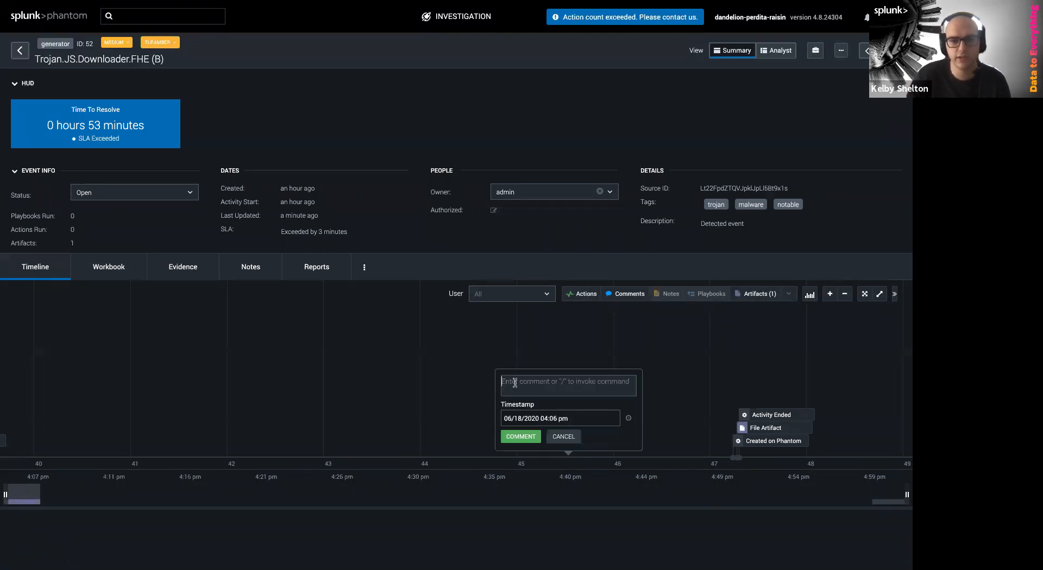
{"action": "left_click", "coordinate": [571, 438]}
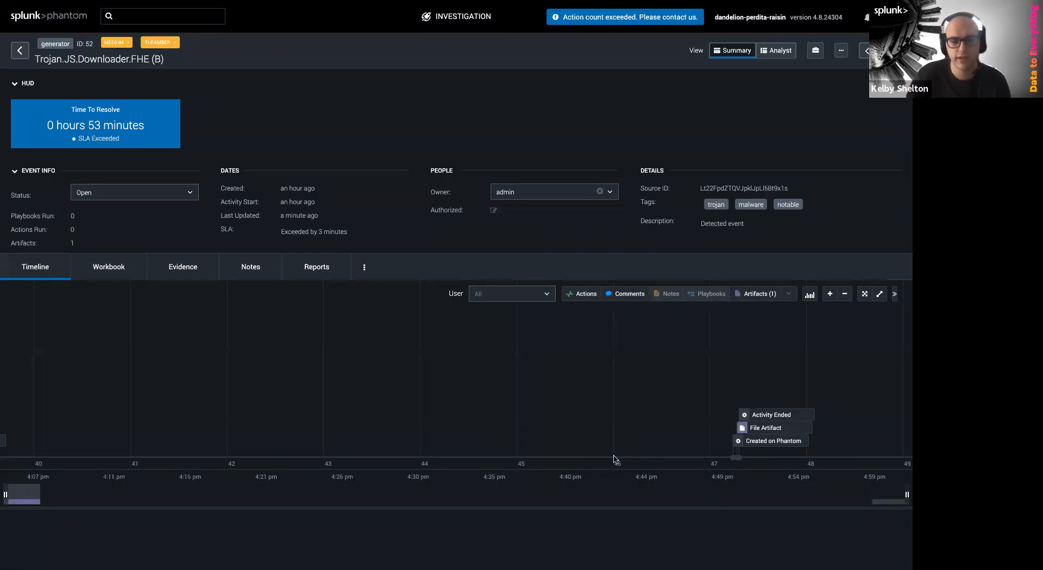
{"action": "left_click", "coordinate": [759, 432]}
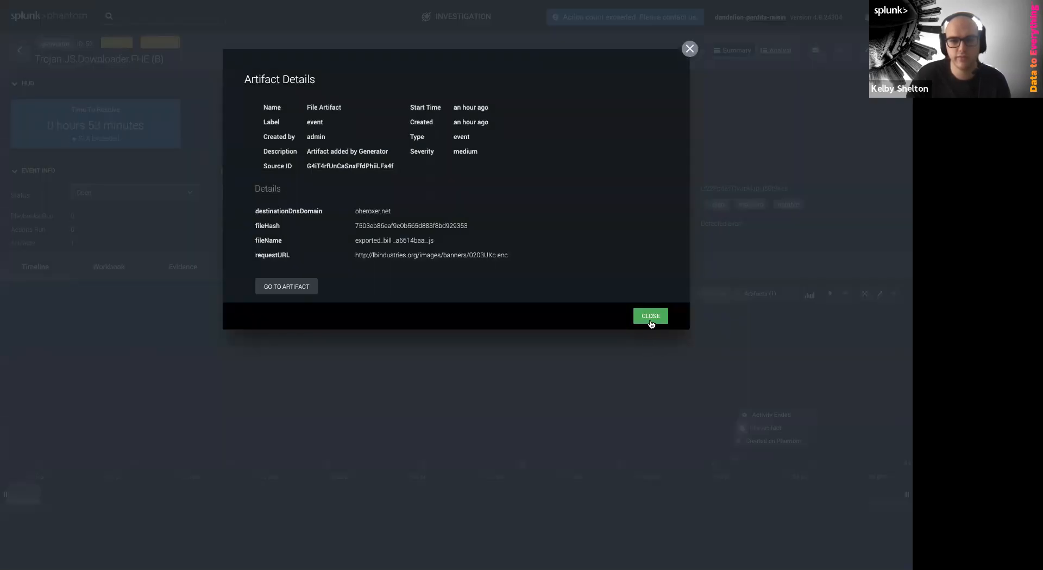
{"action": "left_click", "coordinate": [650, 317]}
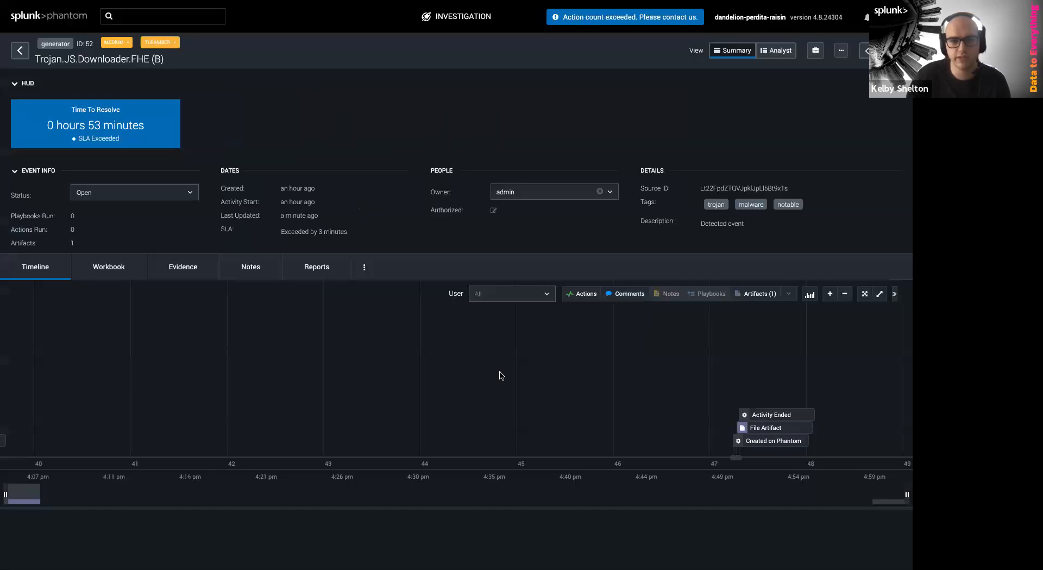
Go to the Workbook tab and begin adding a workbook using the NIST 800-61 template
{"action": "left_click", "coordinate": [109, 269]}
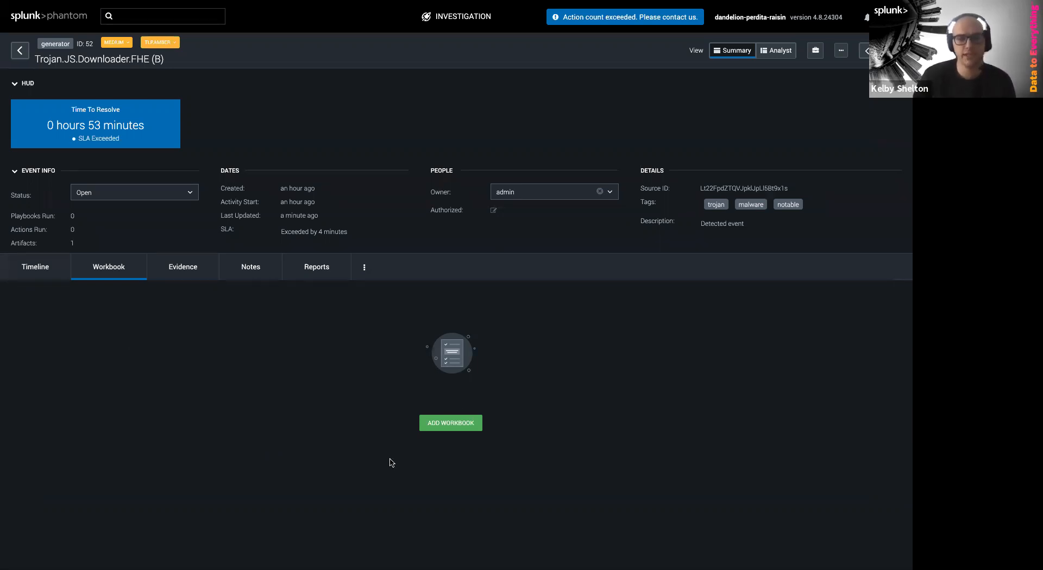
{"action": "left_click", "coordinate": [443, 427]}
{"action": "left_click", "coordinate": [396, 107]}
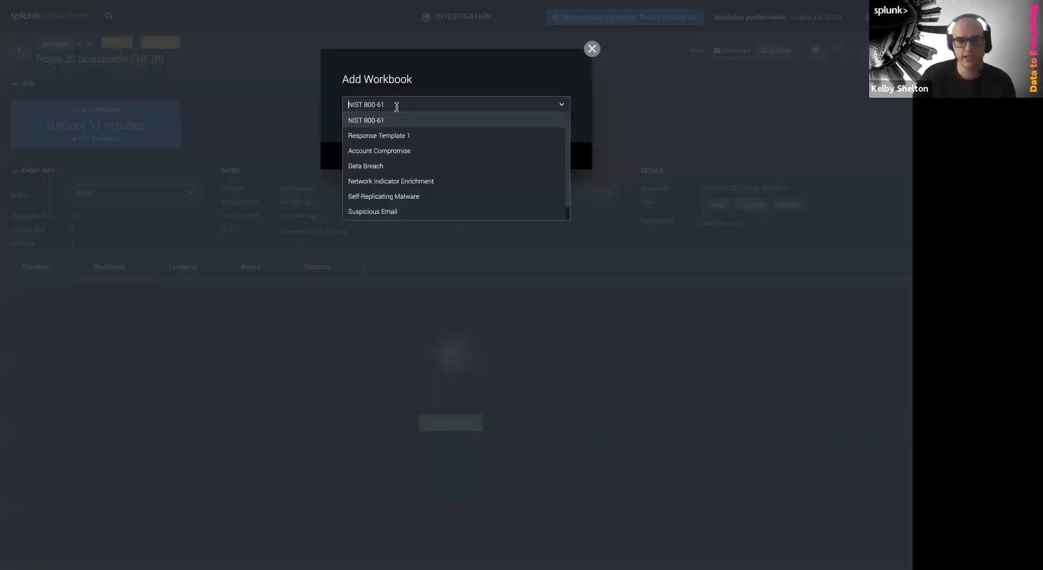
{"action": "left_click", "coordinate": [419, 94]}
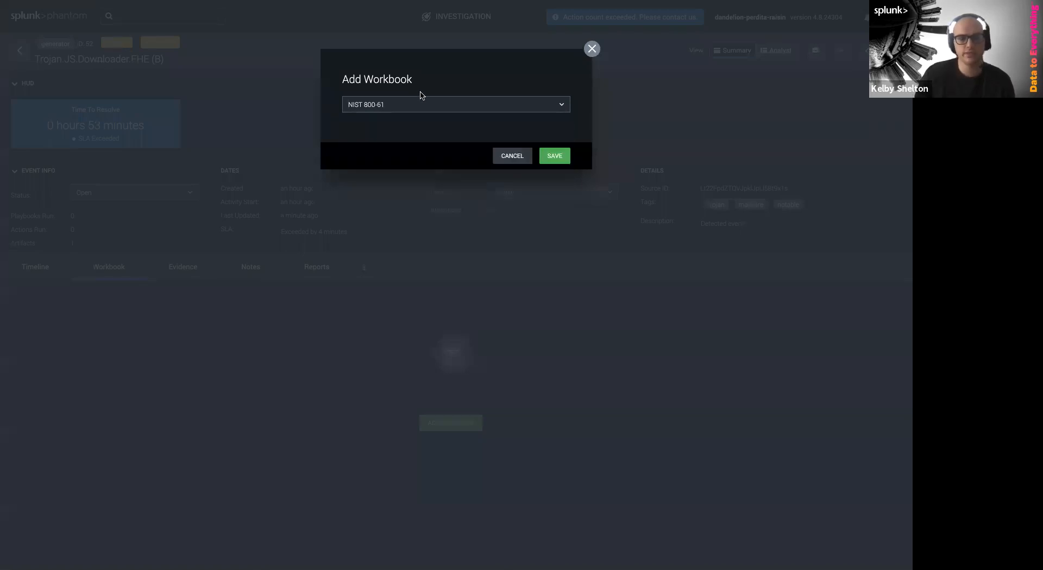
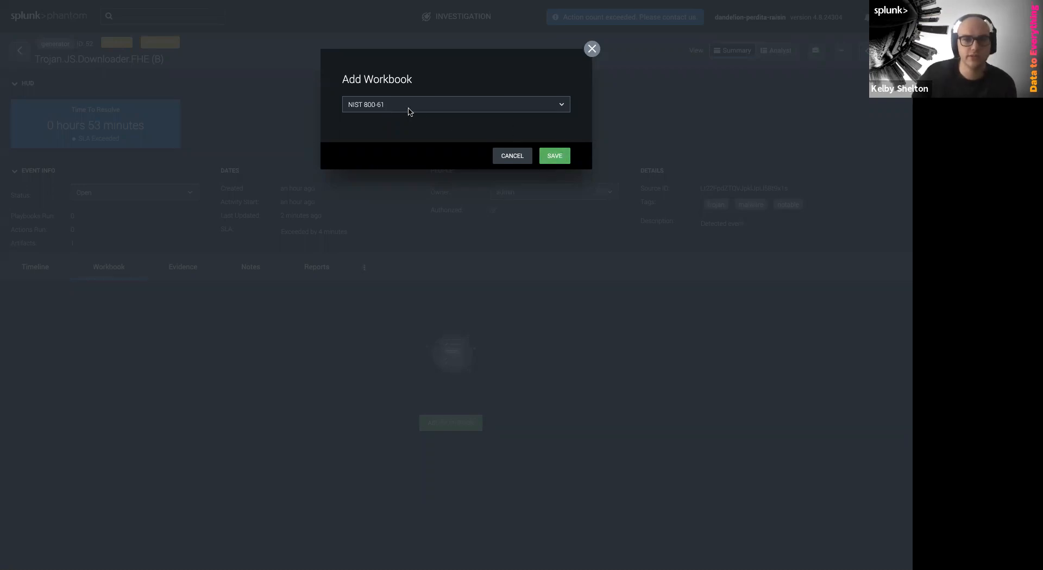
Save the NIST 800-61 workbook to the event, open the first Detection task, and view Evidence
{"action": "left_click", "coordinate": [551, 158]}
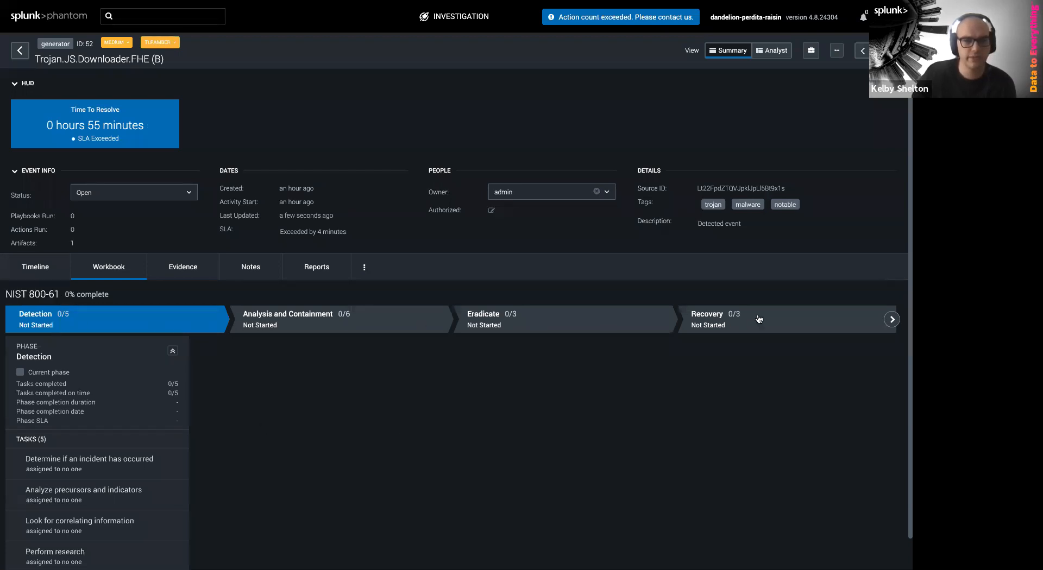
{"action": "scroll", "coordinate": [136, 435], "scroll_direction": "down", "scroll_amount": 1}
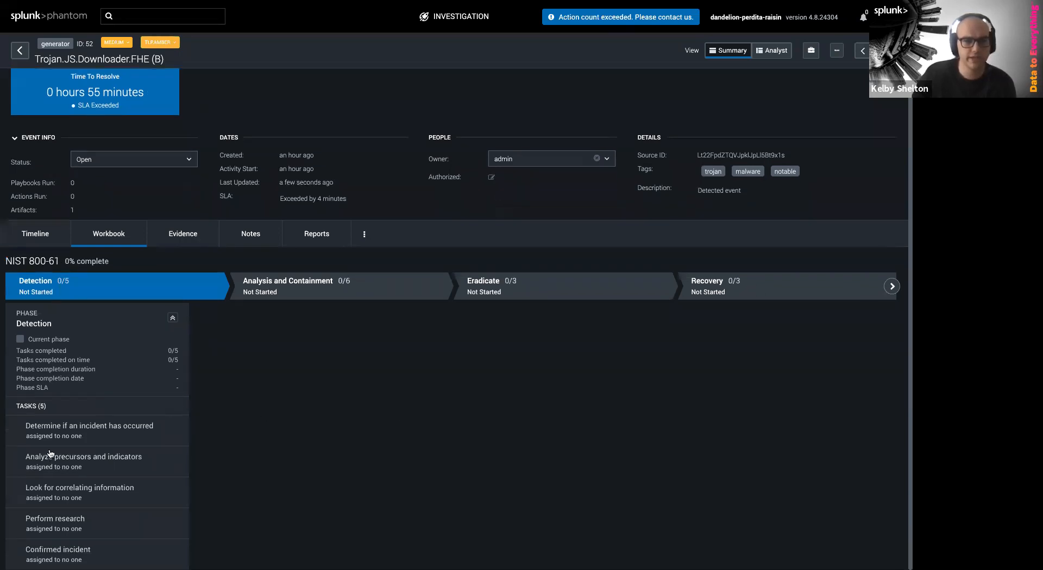
{"action": "left_click", "coordinate": [92, 440]}
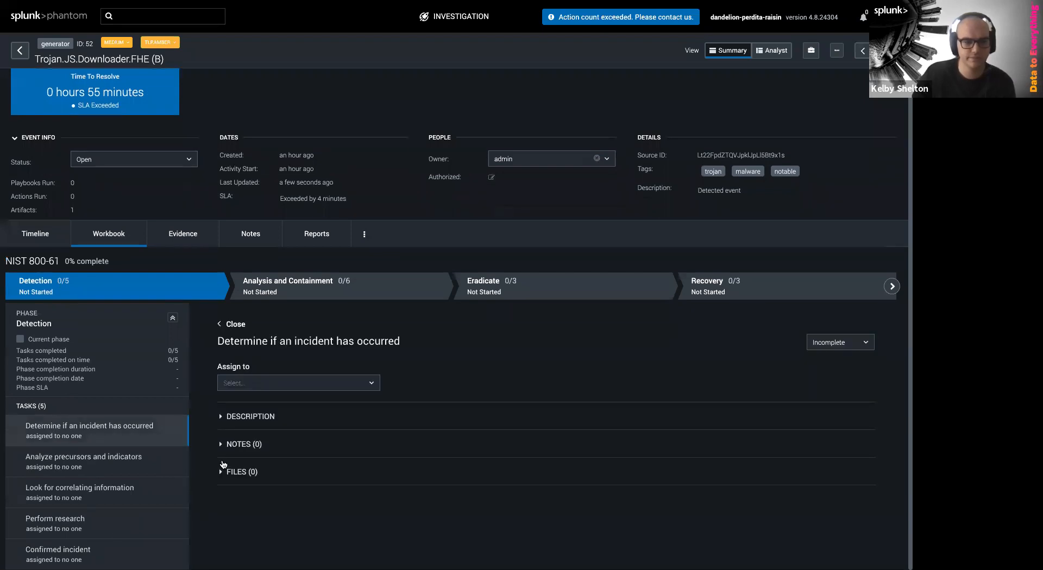
{"action": "left_click", "coordinate": [191, 245]}
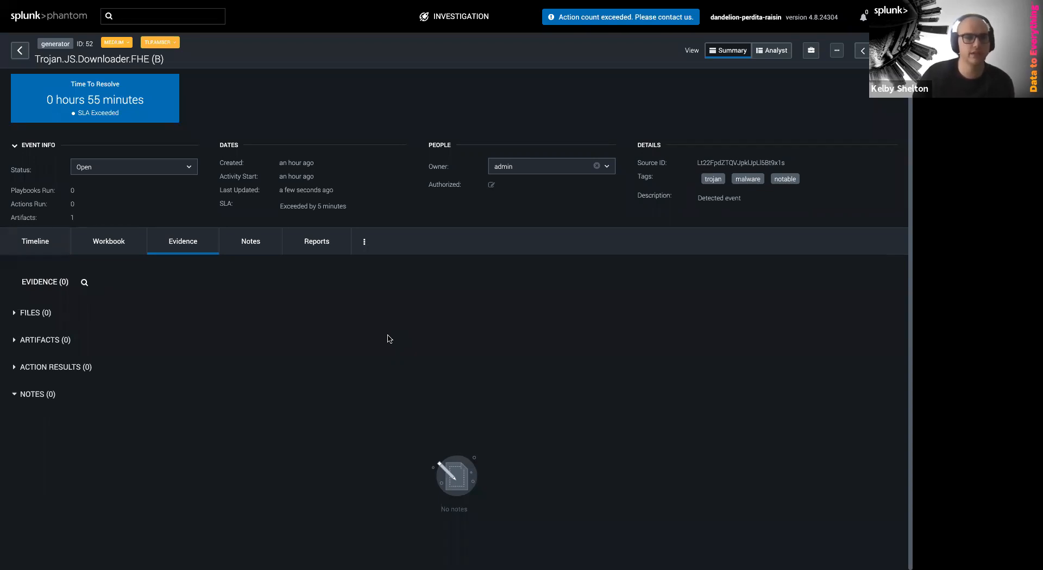
Check the event's Notes and Reports, cancel Create Report, and switch to the Analyst view
{"action": "left_click", "coordinate": [242, 238]}
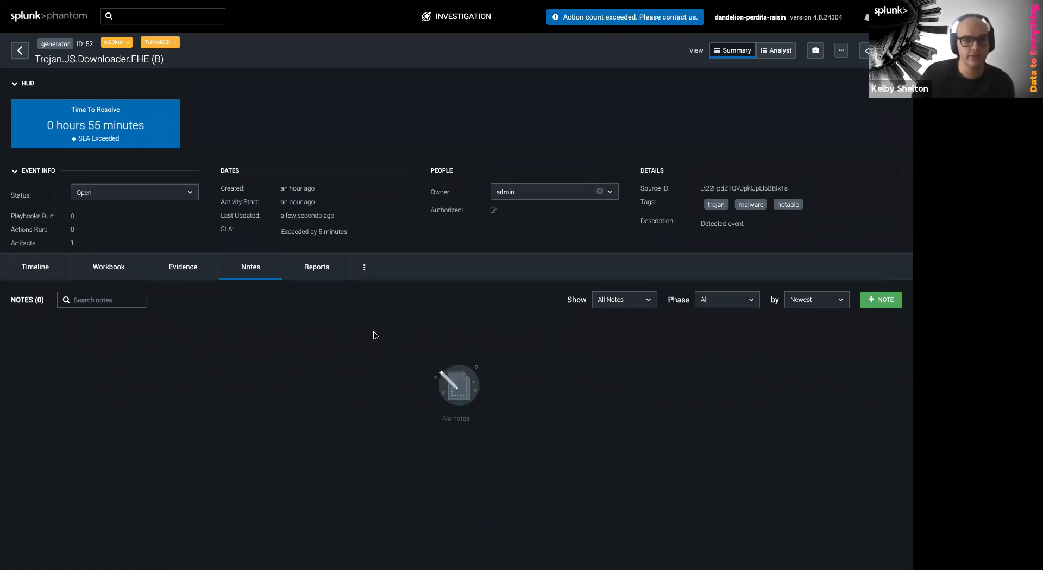
{"action": "left_click", "coordinate": [297, 269]}
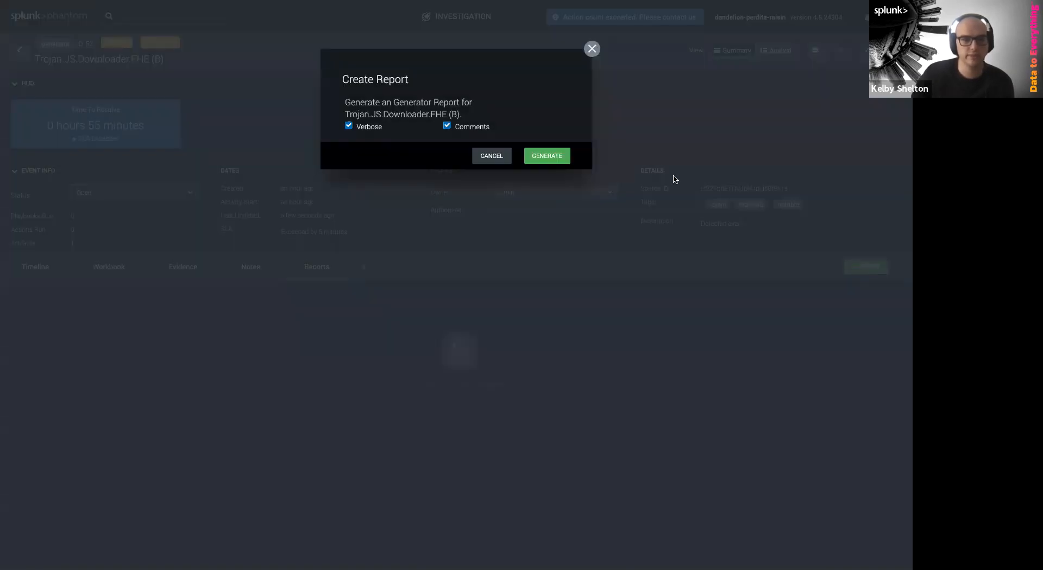
{"action": "left_click", "coordinate": [490, 158]}
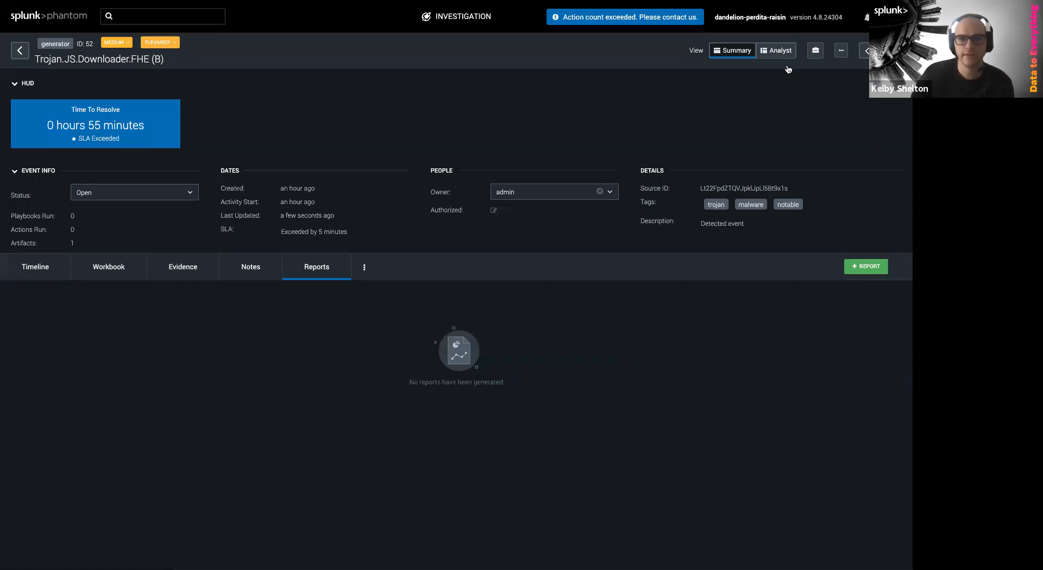
{"action": "left_click", "coordinate": [777, 51]}
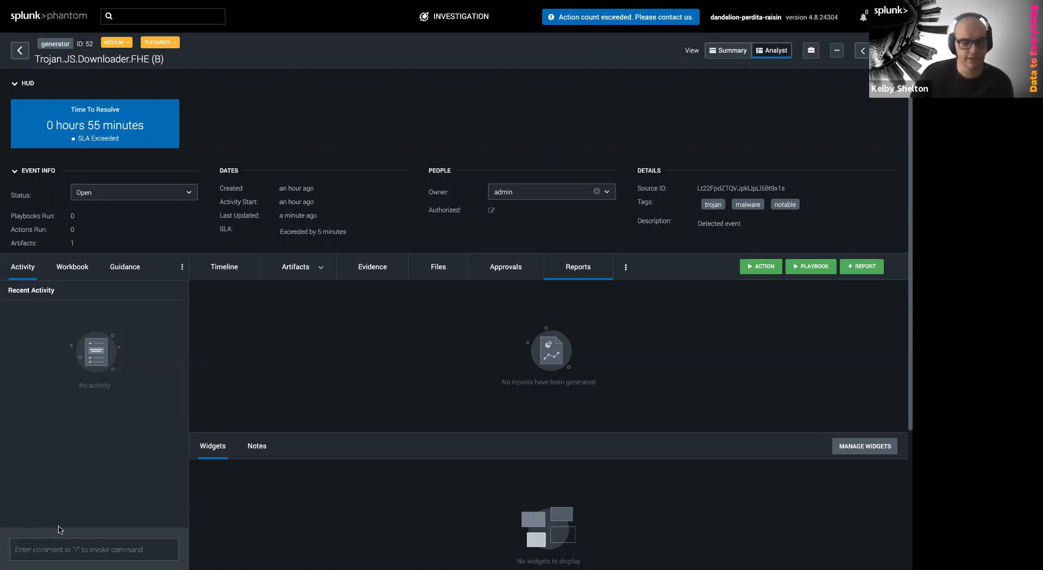
{"action": "type", "text": "hey John, need you t"}
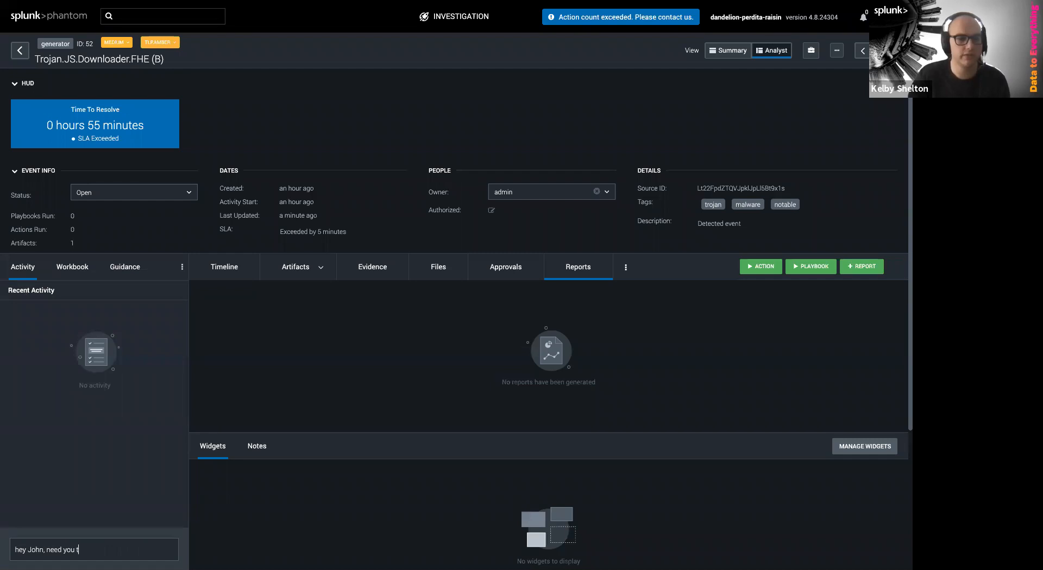
{"action": "type", "text": "o w"}
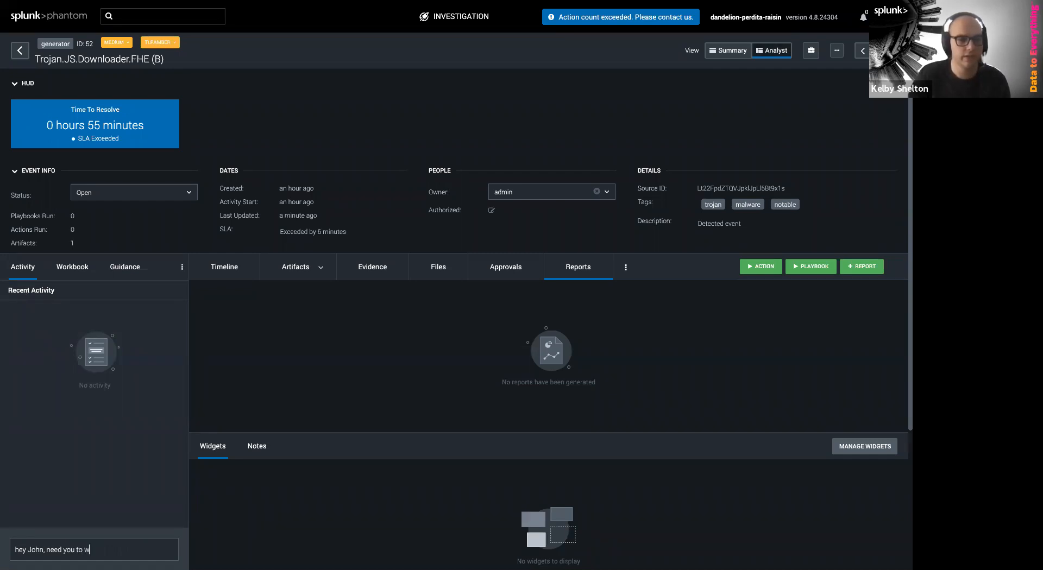
{"action": "type", "text": "ork on this thing"}
{"action": "key", "text": "Return"}
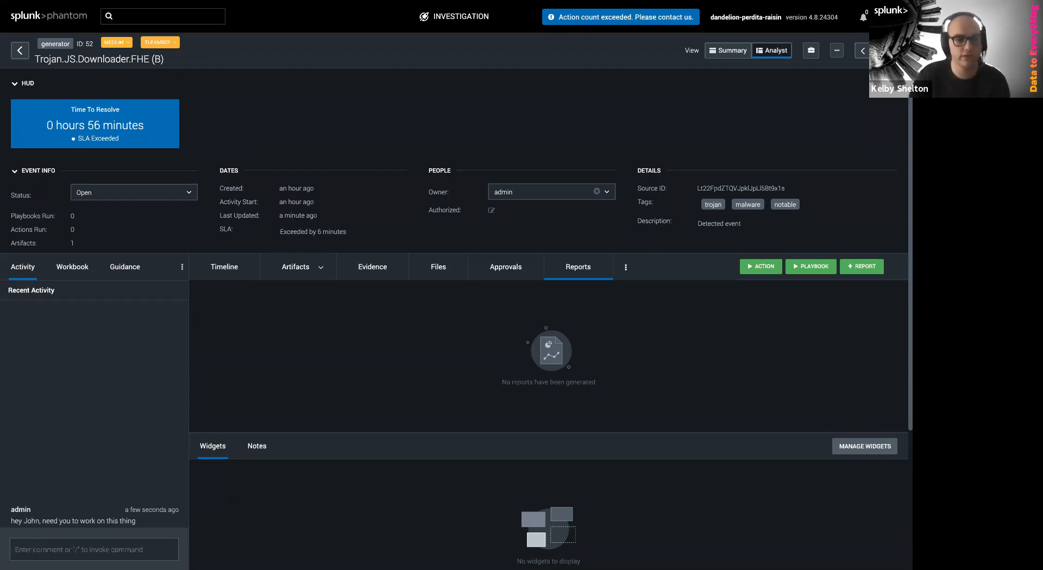
{"action": "type", "text": "@"}
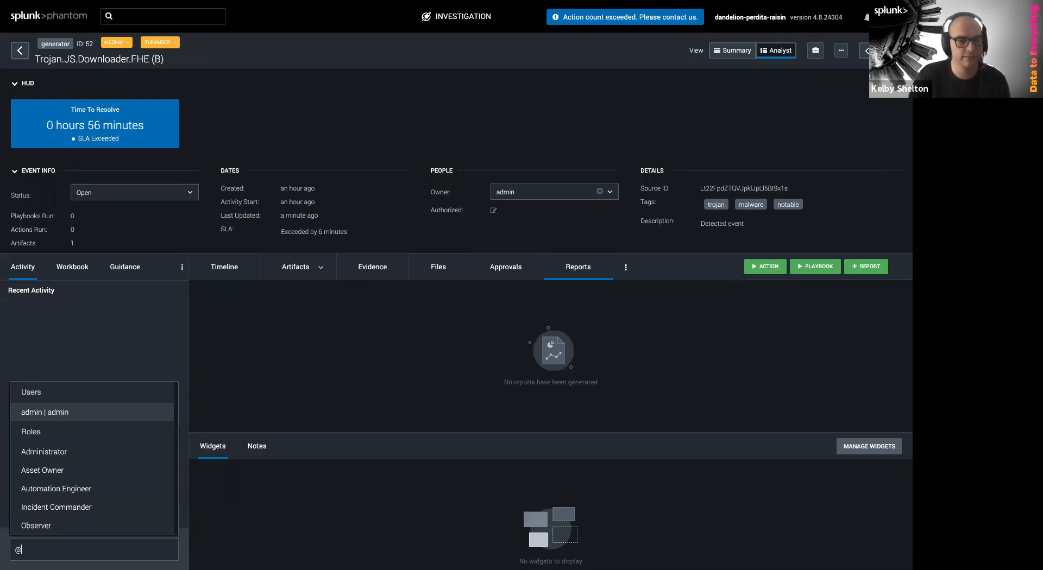
{"action": "type", "text": "asset"}
{"action": "key", "text": "BackSpace"}
{"action": "key", "text": "Tab"}
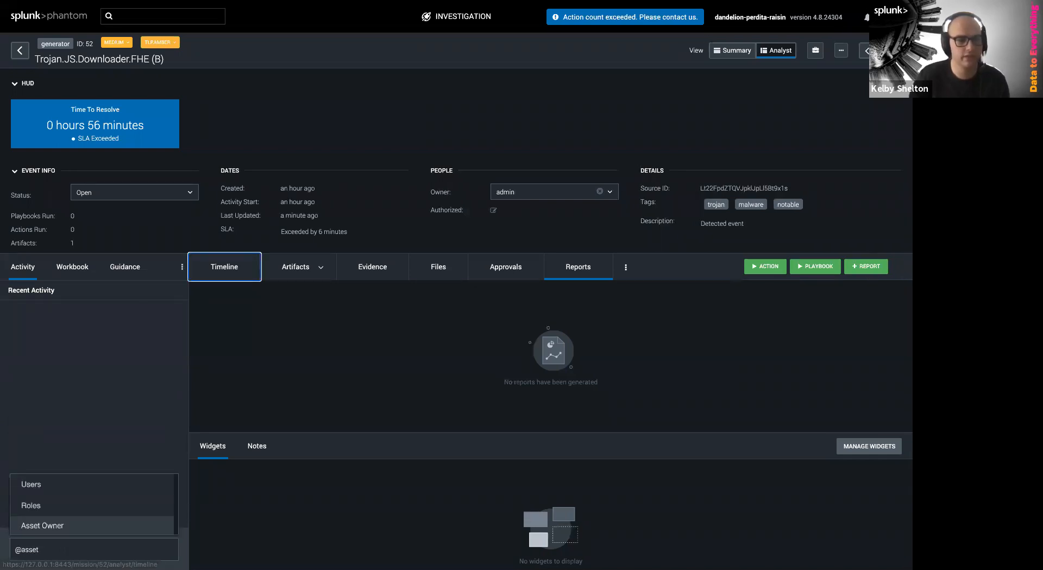
{"action": "left_click", "coordinate": [23, 527]}
{"action": "type", "text": "I need you to "}
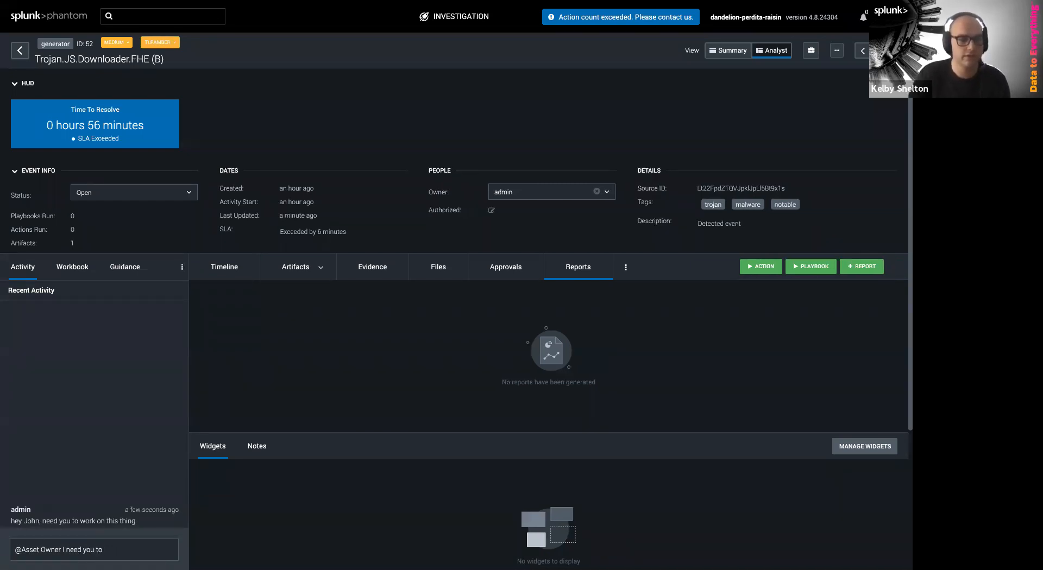
{"action": "type", "text": "run this action"}
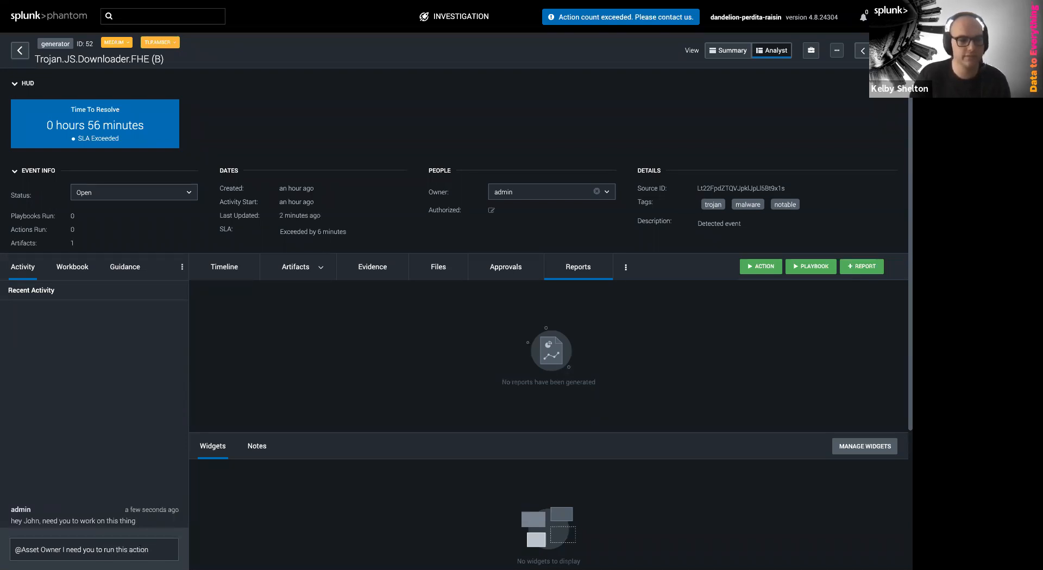
{"action": "key", "text": "Return"}
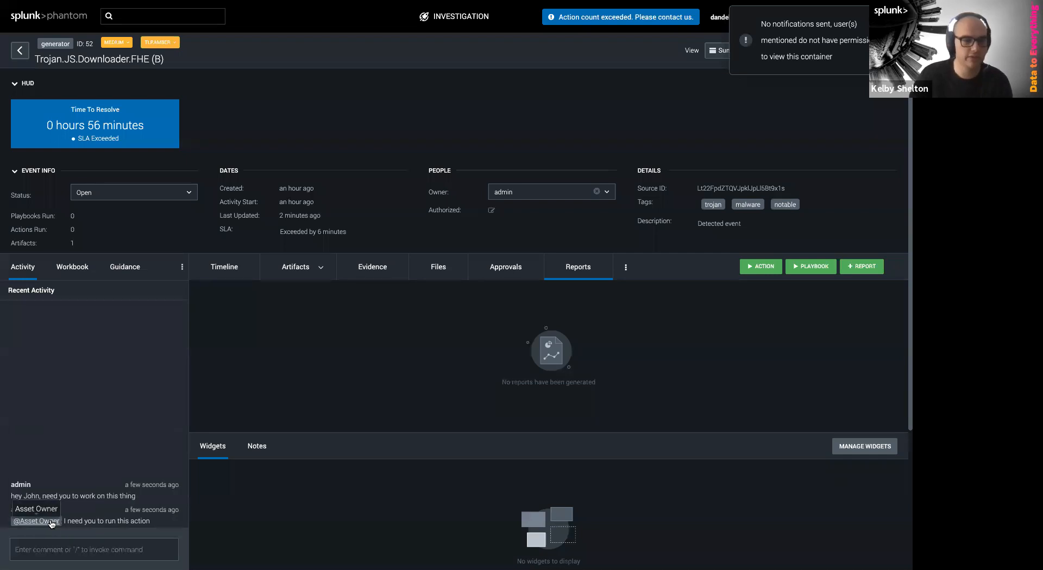
{"action": "mouse_move", "coordinate": [98, 567]}
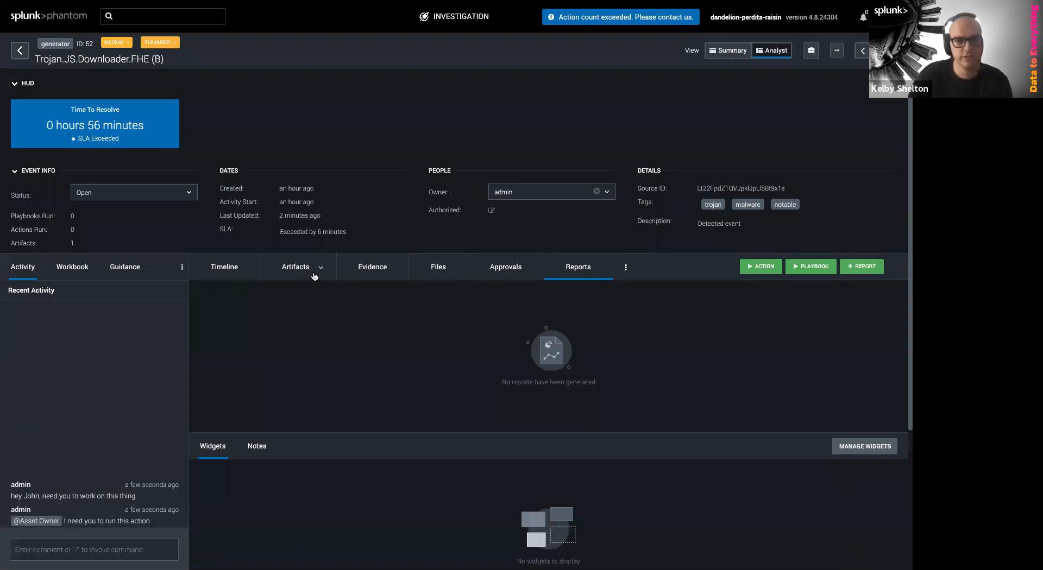
Show the mission guidance, confirm the Files tab is empty, and return to the Artifacts list
{"action": "left_click", "coordinate": [132, 277]}
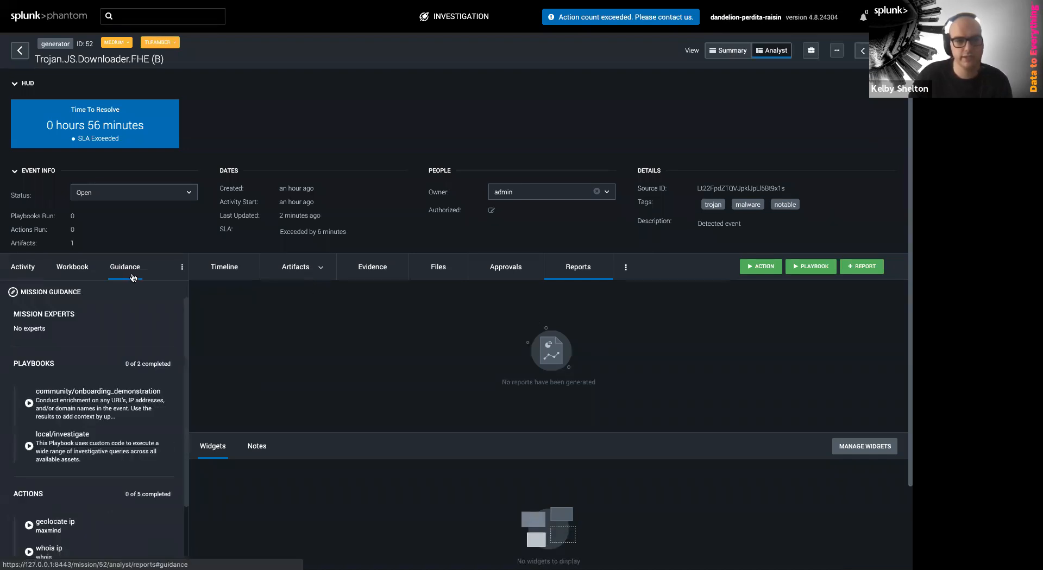
{"action": "scroll", "coordinate": [133, 319], "scroll_direction": "down", "scroll_amount": 1}
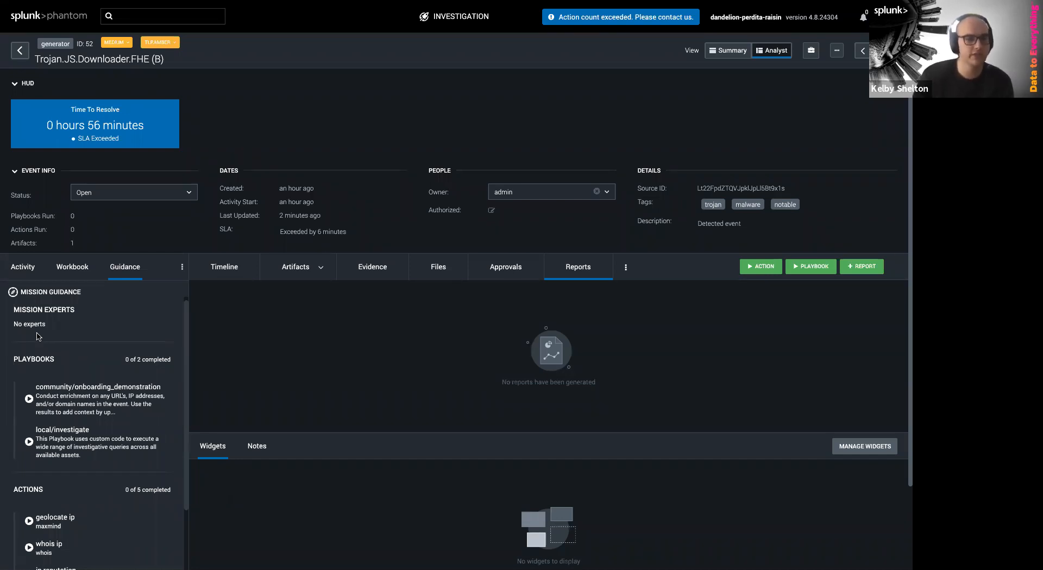
{"action": "left_click", "coordinate": [304, 274]}
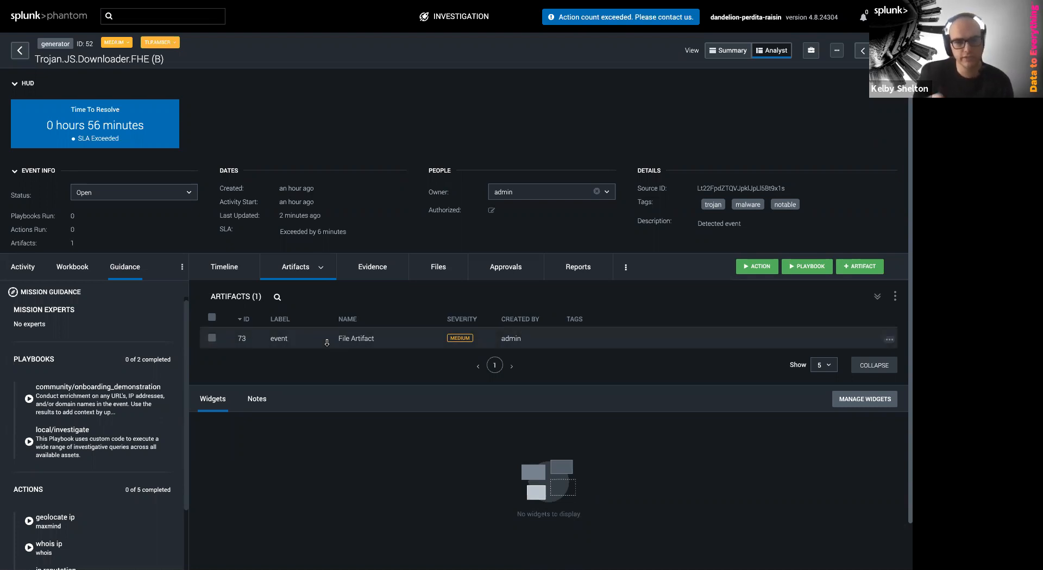
{"action": "left_click", "coordinate": [456, 278]}
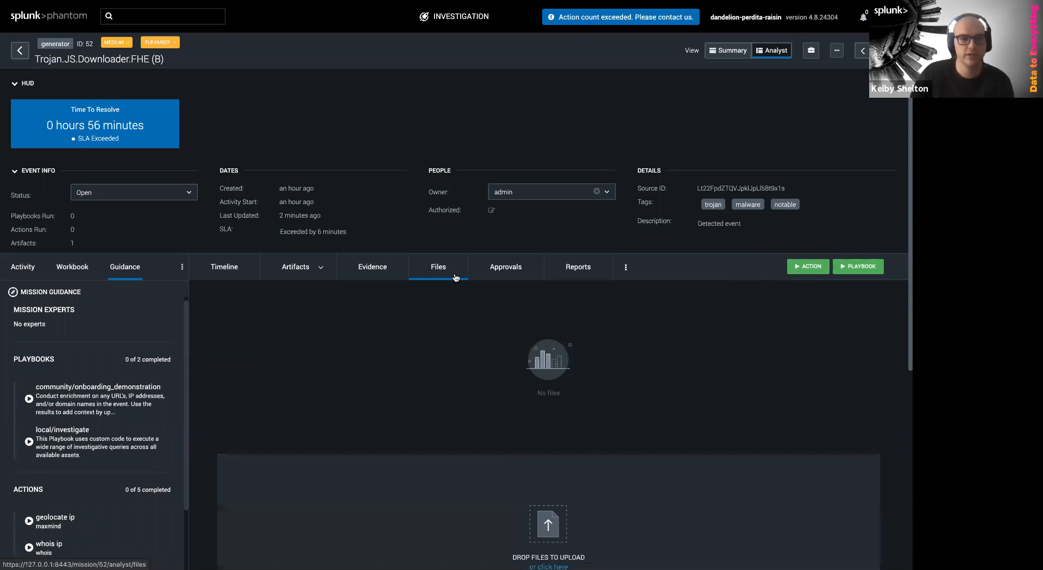
{"action": "scroll", "coordinate": [455, 342], "scroll_direction": "down", "scroll_amount": 1}
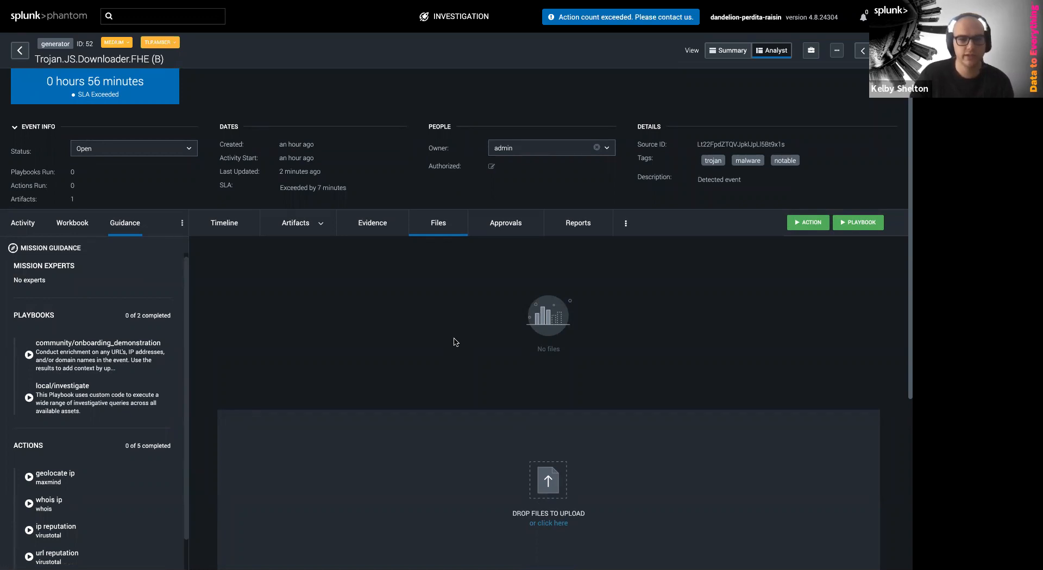
{"action": "scroll", "coordinate": [455, 342], "scroll_direction": "down", "scroll_amount": 1}
{"action": "scroll", "coordinate": [449, 340], "scroll_direction": "up", "scroll_amount": 2}
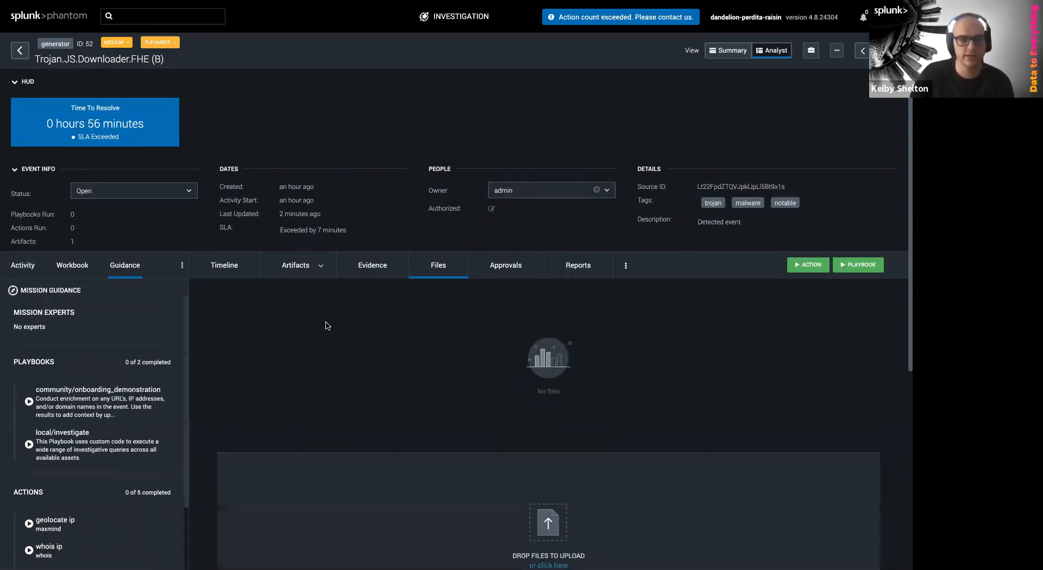
{"action": "left_click", "coordinate": [307, 270]}
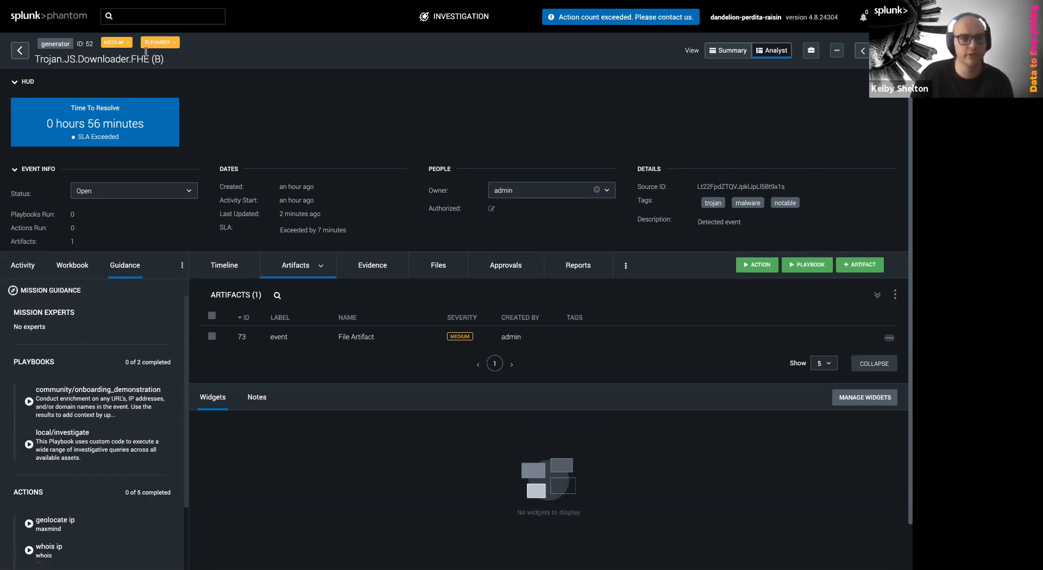
Expand artifact 73 and open its requestURL indicator overview showing one medium-severity event
{"action": "left_click", "coordinate": [320, 339]}
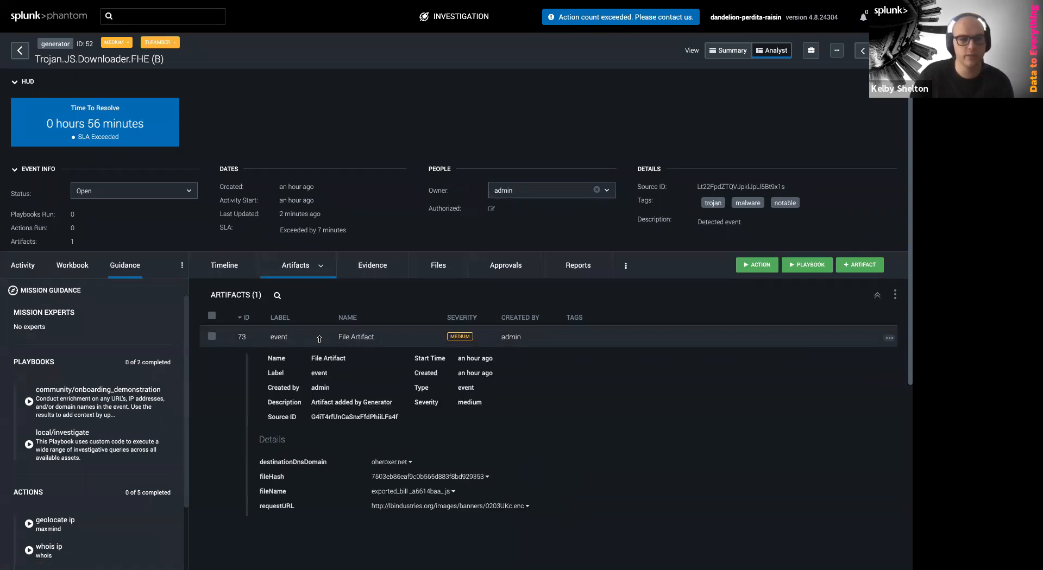
{"action": "scroll", "coordinate": [413, 413], "scroll_direction": "down", "scroll_amount": 1}
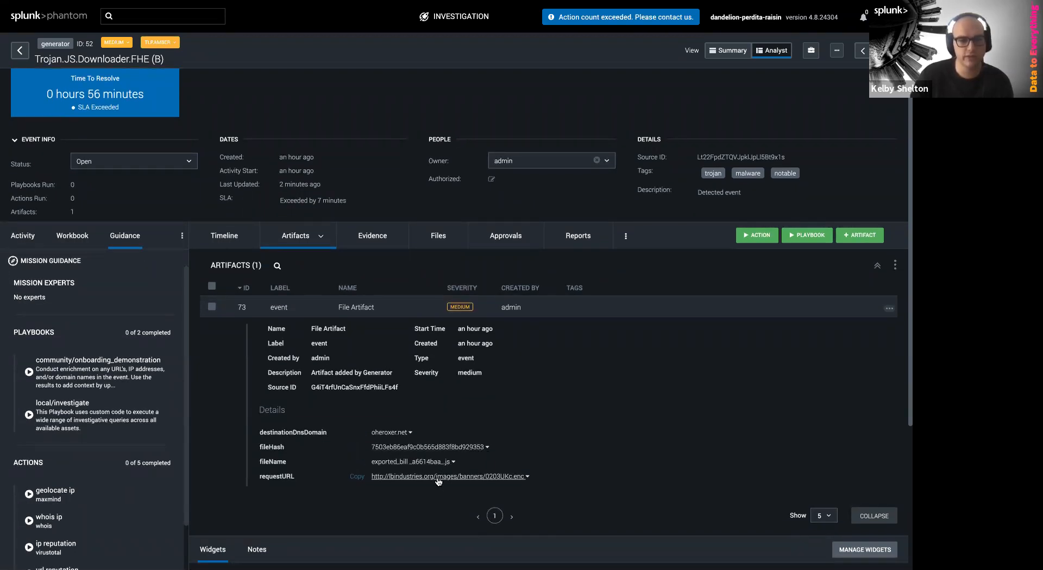
{"action": "scroll", "coordinate": [353, 310], "scroll_direction": "down", "scroll_amount": 1}
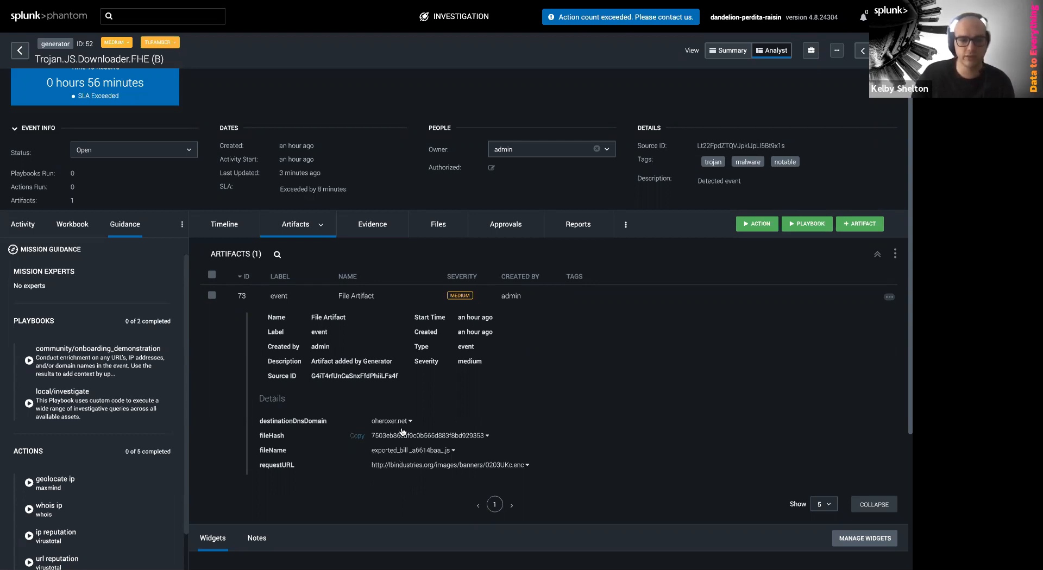
{"action": "left_click", "coordinate": [397, 467]}
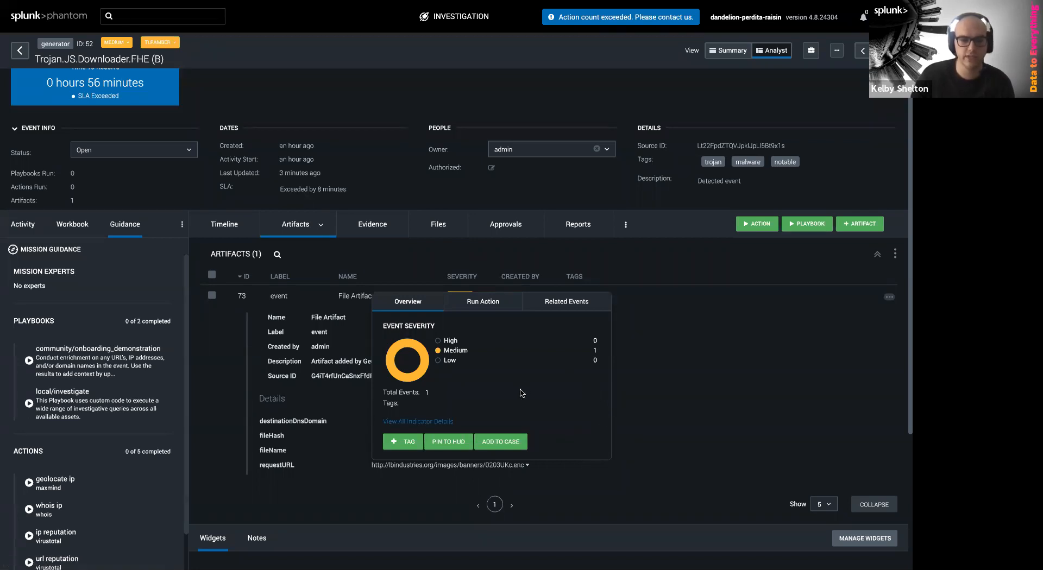
Pin artifact 73's file hash to the HUD as a red 'Suspicious Hash' card
{"action": "left_click", "coordinate": [445, 446]}
{"action": "left_click", "coordinate": [540, 274]}
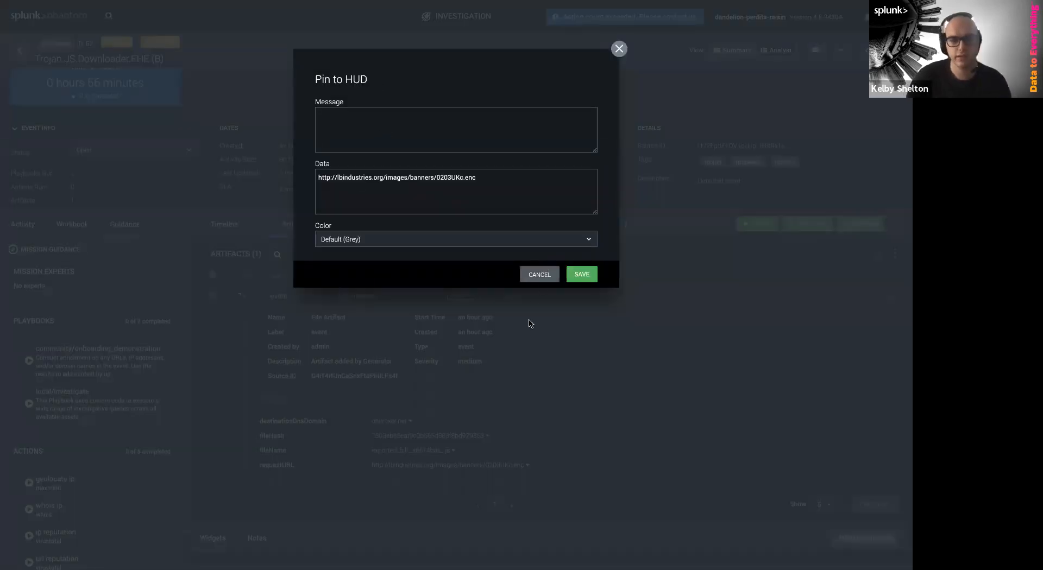
{"action": "left_click", "coordinate": [418, 437]}
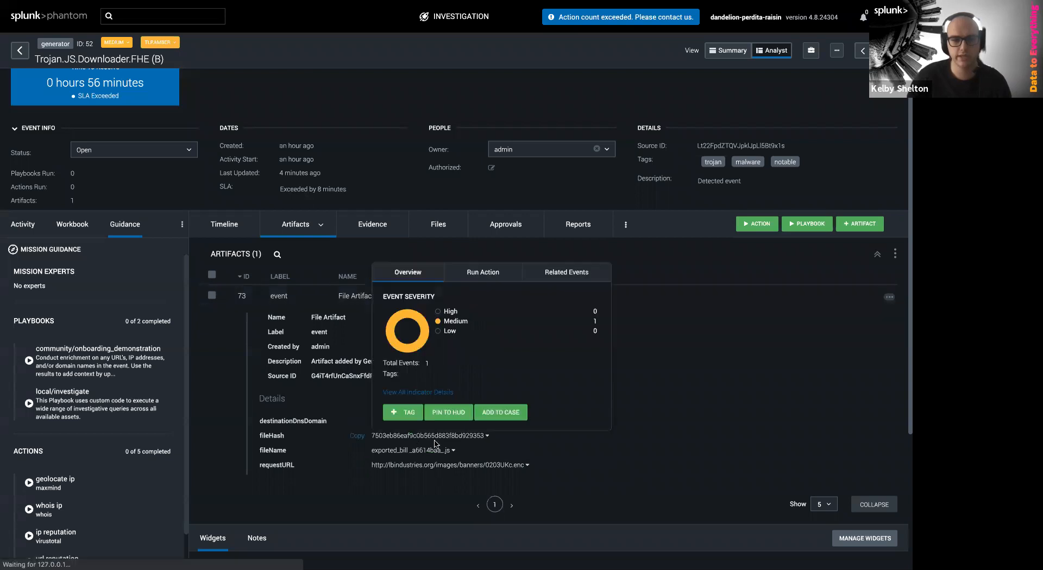
{"action": "left_click", "coordinate": [448, 412]}
{"action": "left_click", "coordinate": [380, 143]}
{"action": "type", "text": "Suspi"}
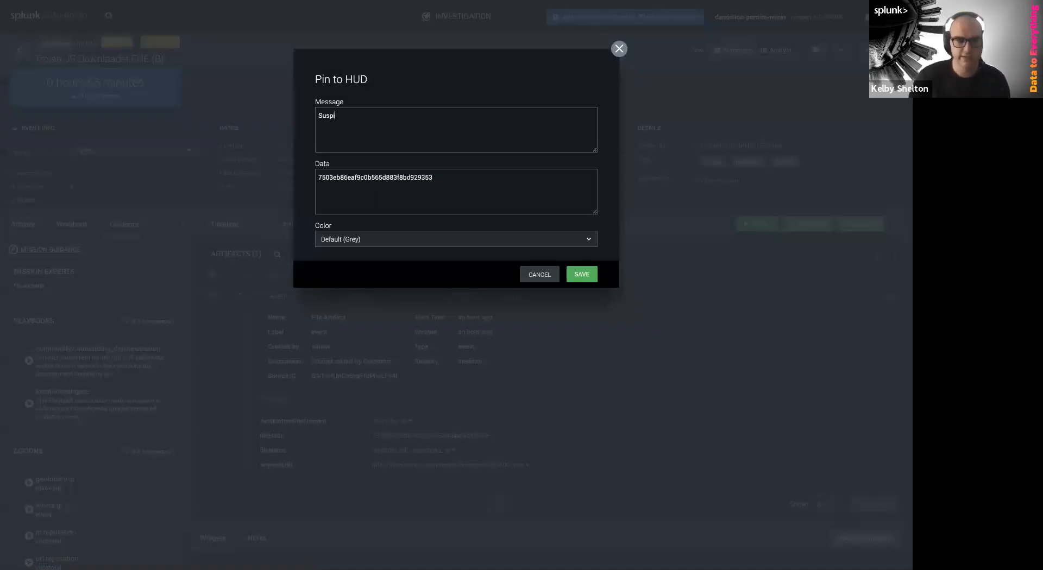
{"action": "type", "text": "cious Hash"}
{"action": "left_click", "coordinate": [367, 238]}
{"action": "left_click", "coordinate": [336, 286]}
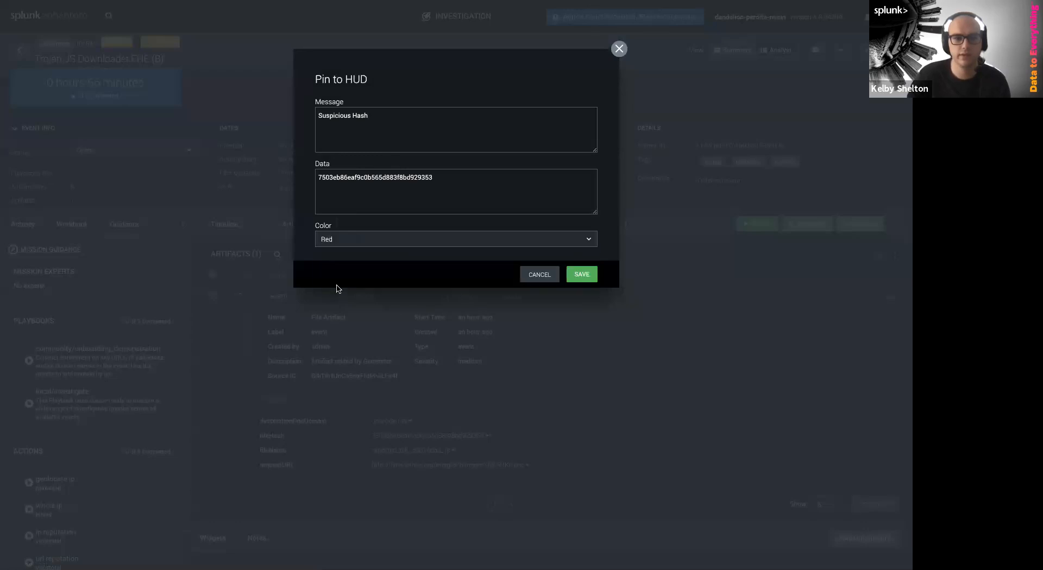
{"action": "left_click", "coordinate": [586, 275]}
{"action": "scroll", "coordinate": [269, 350], "scroll_direction": "up", "scroll_amount": 1}
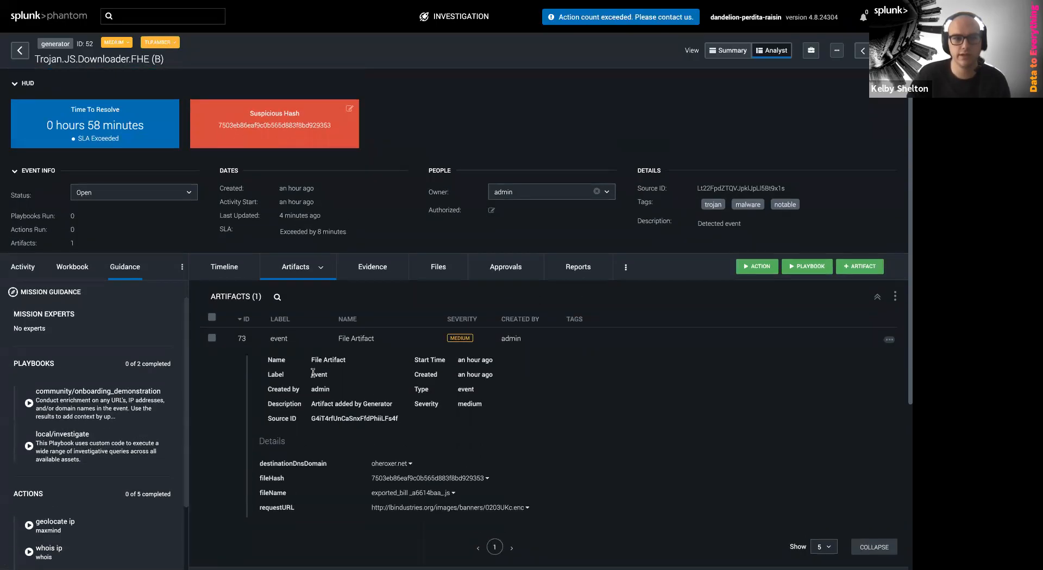
{"action": "scroll", "coordinate": [310, 413], "scroll_direction": "down", "scroll_amount": 1}
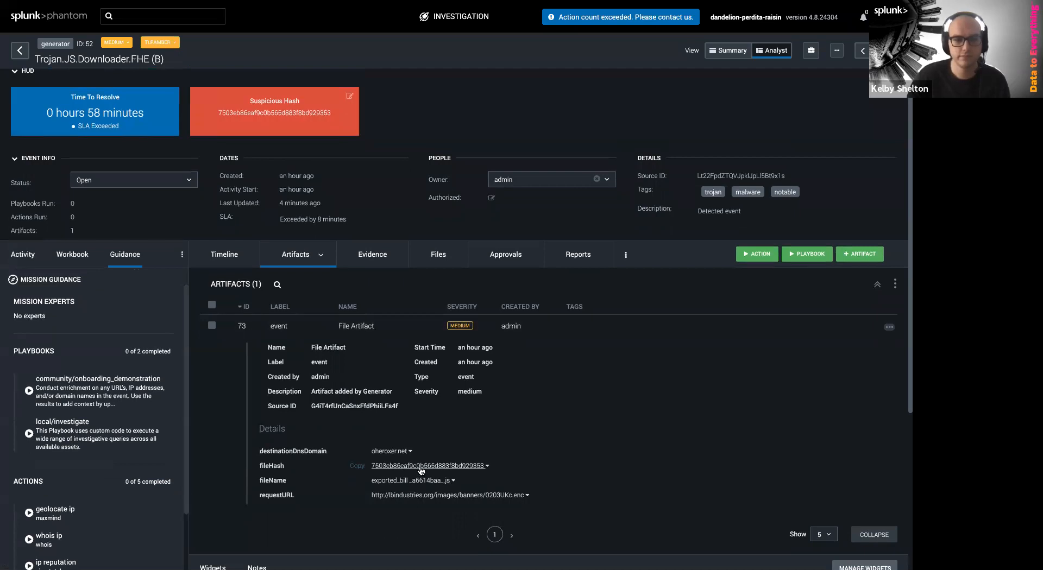
{"action": "scroll", "coordinate": [538, 329], "scroll_direction": "down", "scroll_amount": 1}
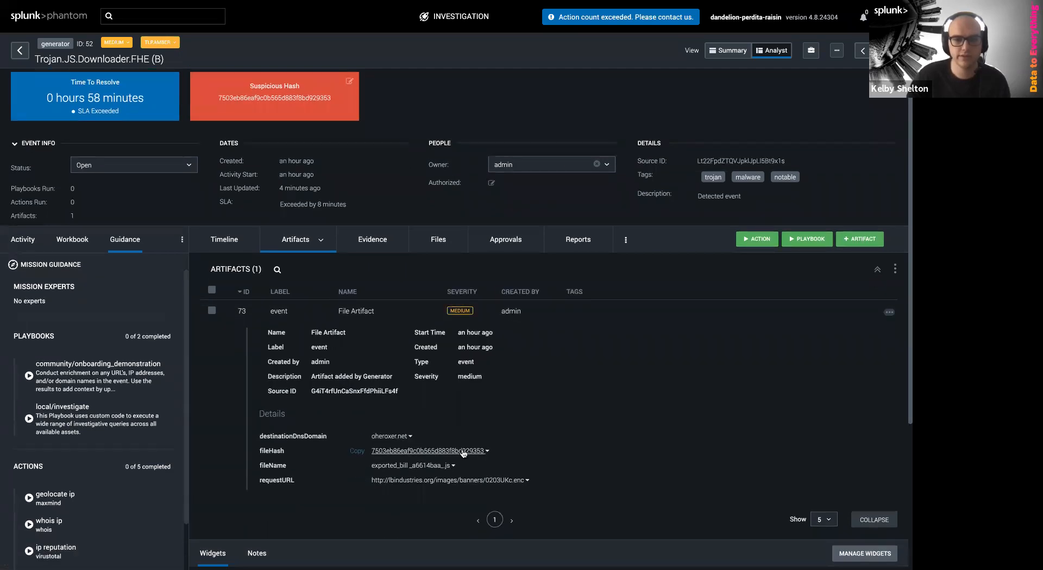
Check the hash's related events, then set up an Investigate > file reputation action on VirusTotal
{"action": "left_click", "coordinate": [562, 292]}
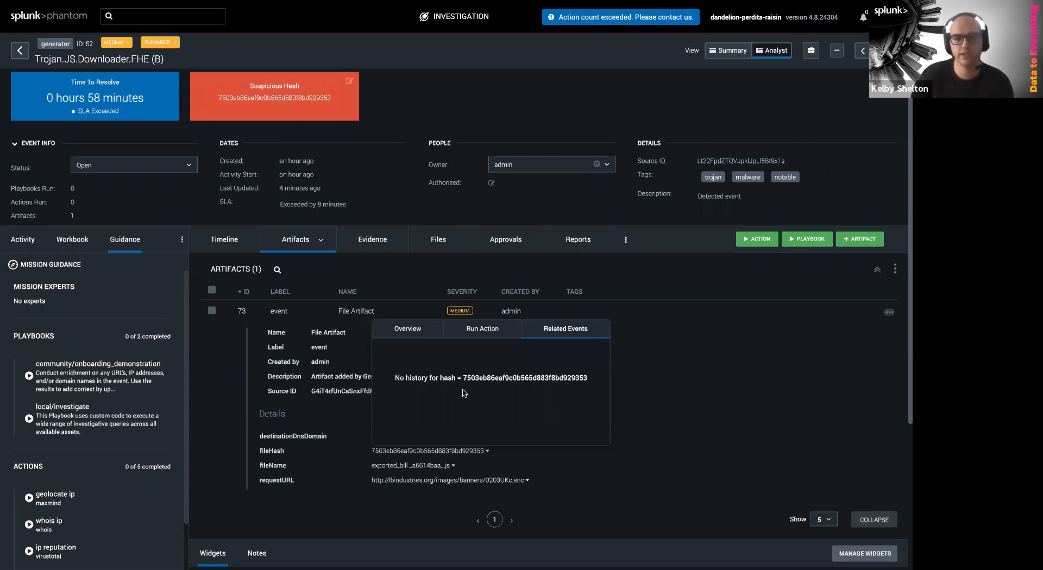
{"action": "left_click", "coordinate": [475, 332]}
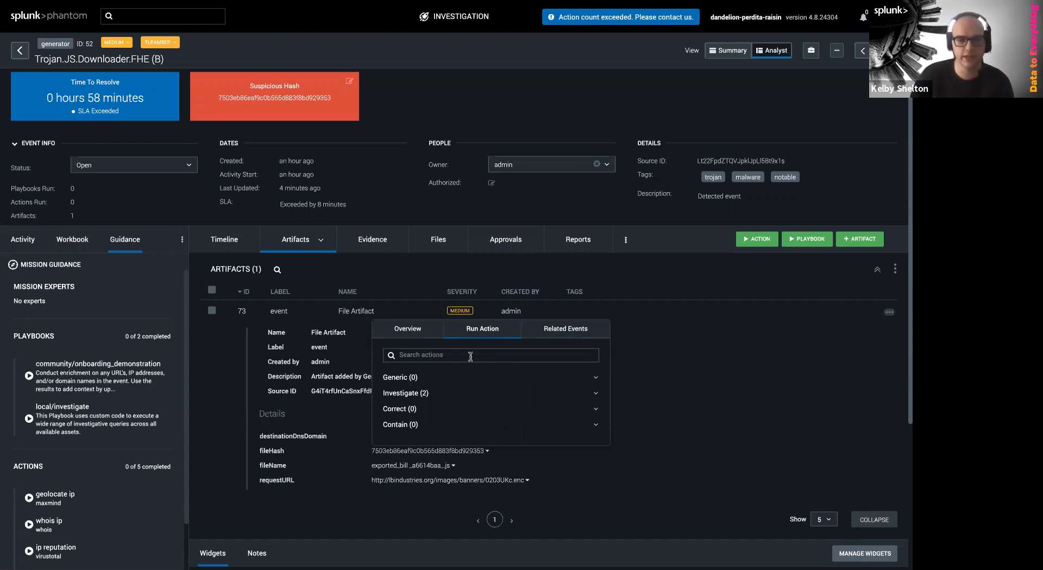
{"action": "left_click", "coordinate": [434, 395]}
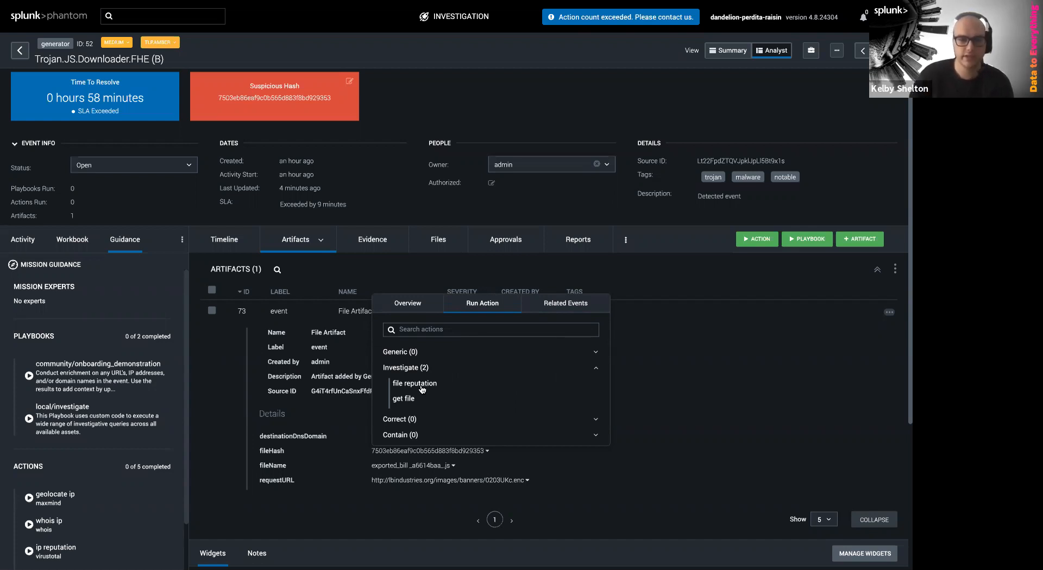
{"action": "left_click", "coordinate": [420, 385]}
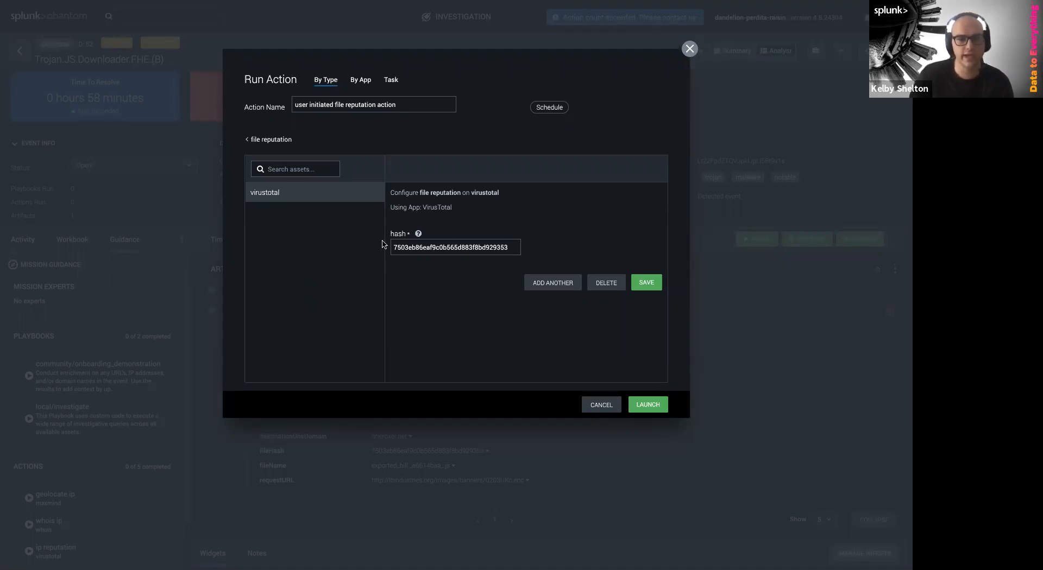
{"action": "left_click", "coordinate": [551, 286]}
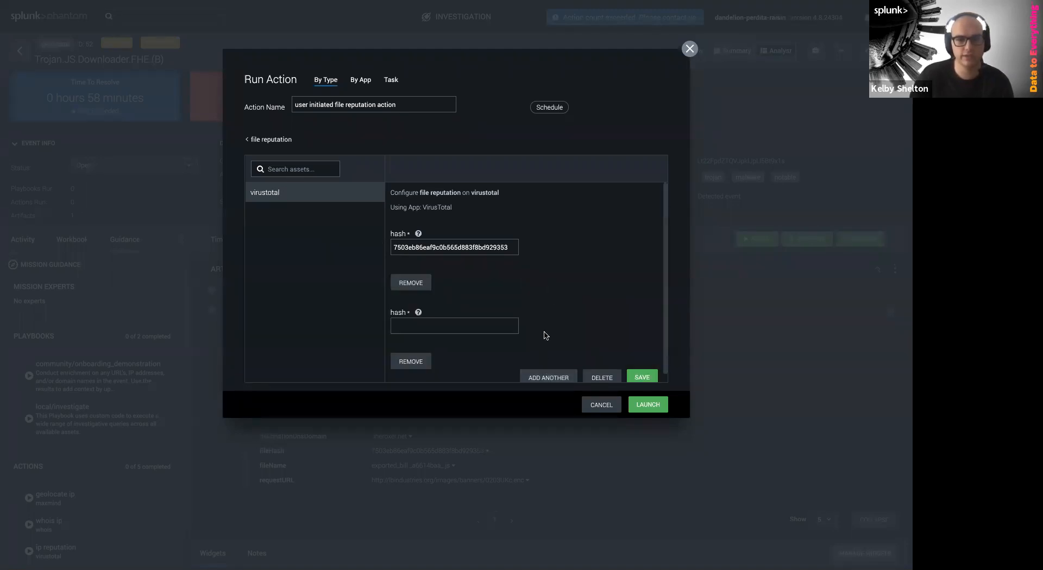
{"action": "scroll", "coordinate": [546, 336], "scroll_direction": "down", "scroll_amount": 1}
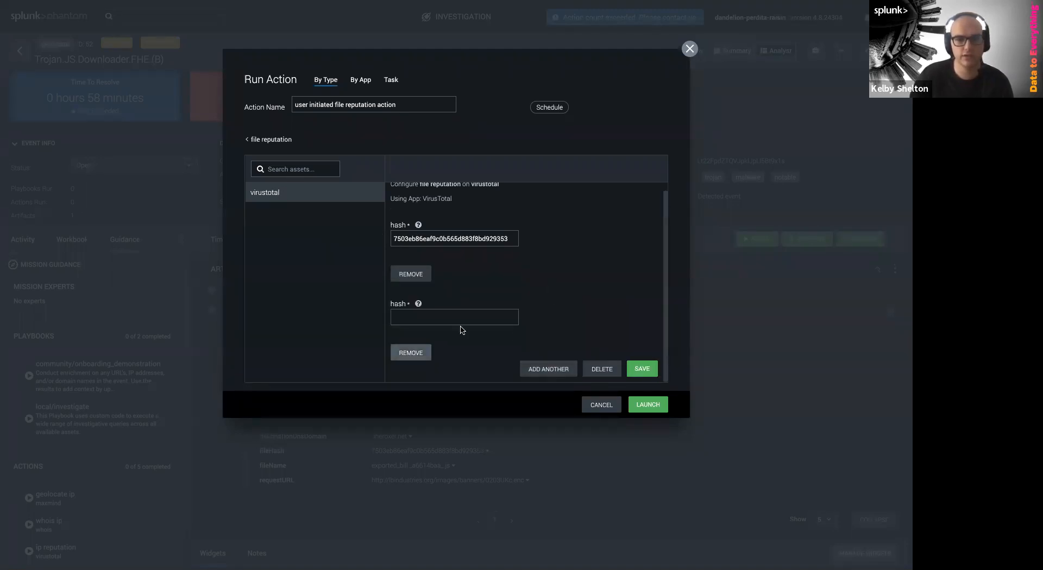
{"action": "left_click", "coordinate": [411, 353]}
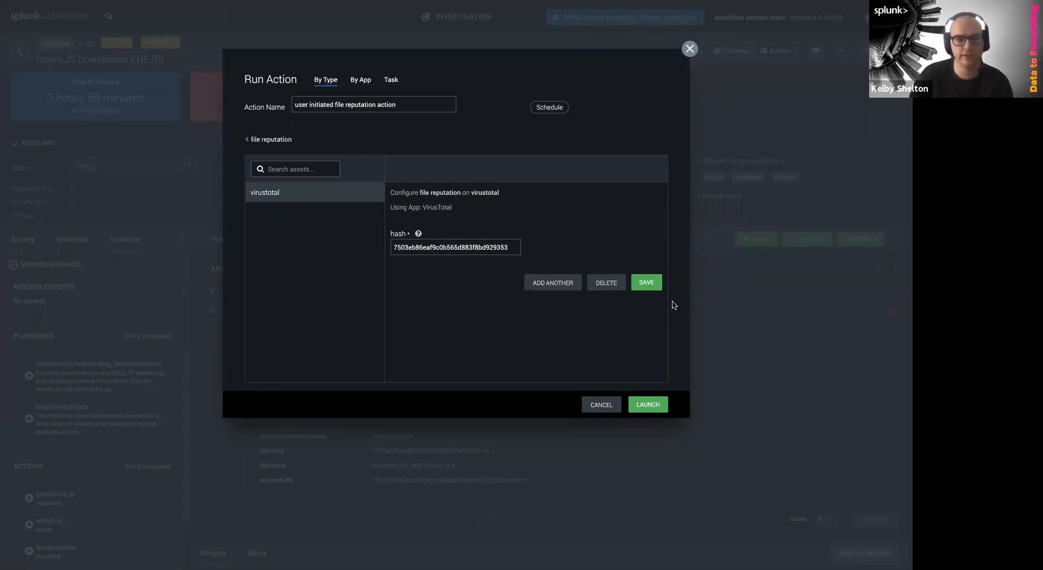
Launch the file reputation check and collapse the artifact to view the event's recent activity
{"action": "left_click", "coordinate": [649, 414]}
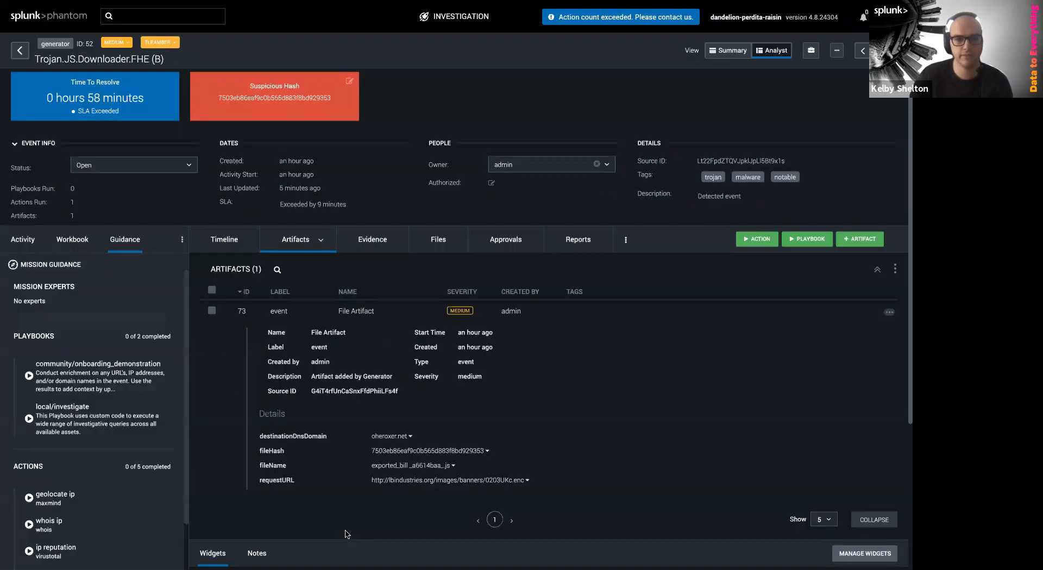
{"action": "left_click", "coordinate": [30, 248]}
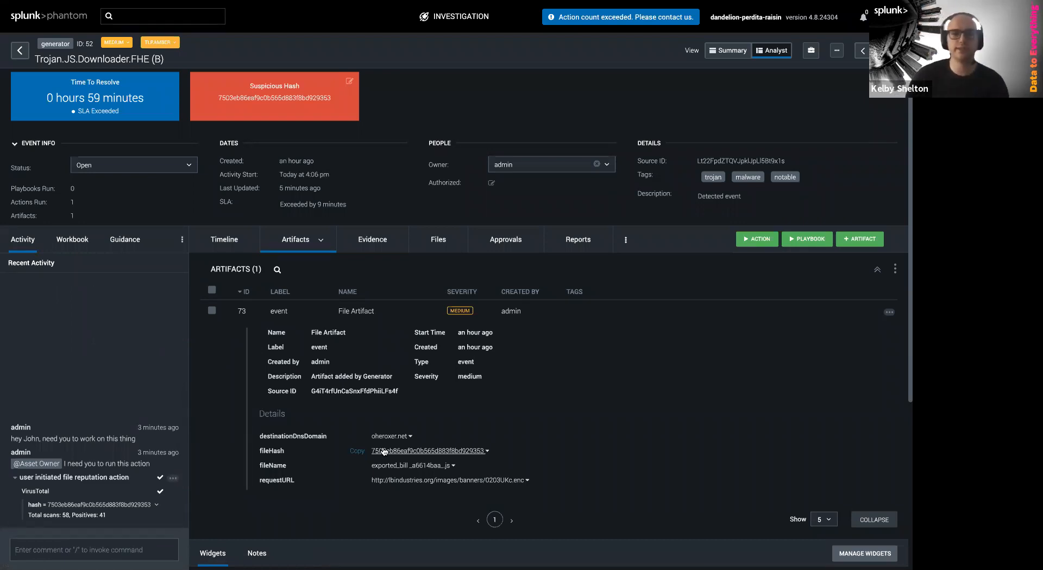
{"action": "left_click", "coordinate": [390, 313]}
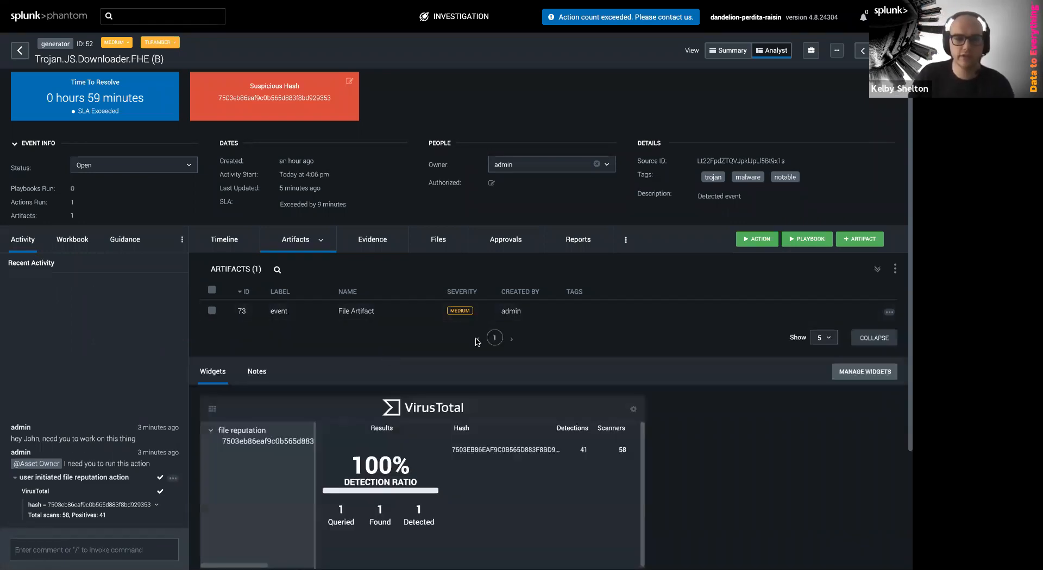
{"action": "scroll", "coordinate": [523, 341], "scroll_direction": "down", "scroll_amount": 1}
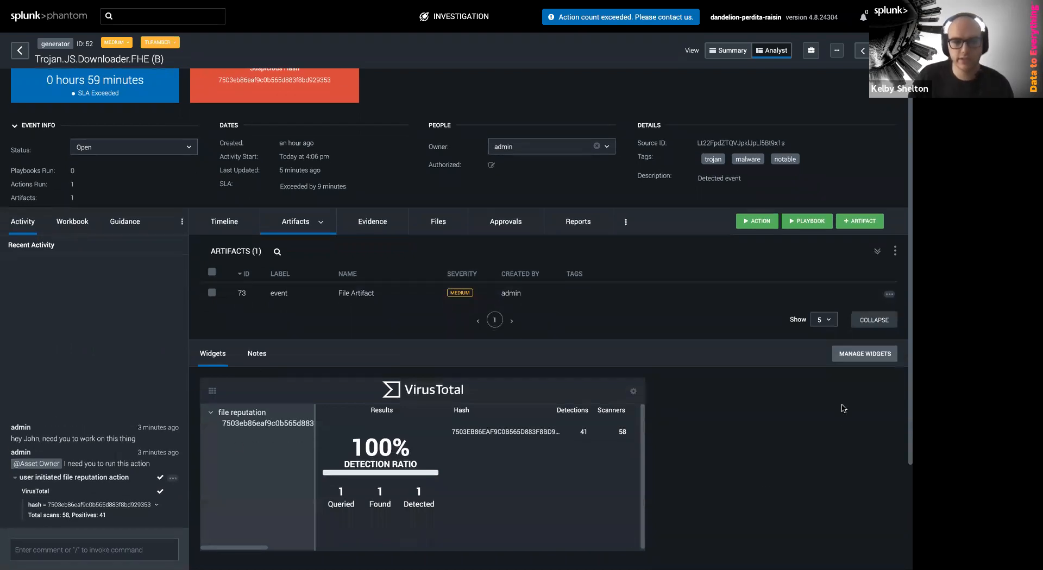
Toggle the widgets off and on in Manage Widgets to show VirusTotal's 41/58 detection result
{"action": "left_click", "coordinate": [852, 361]}
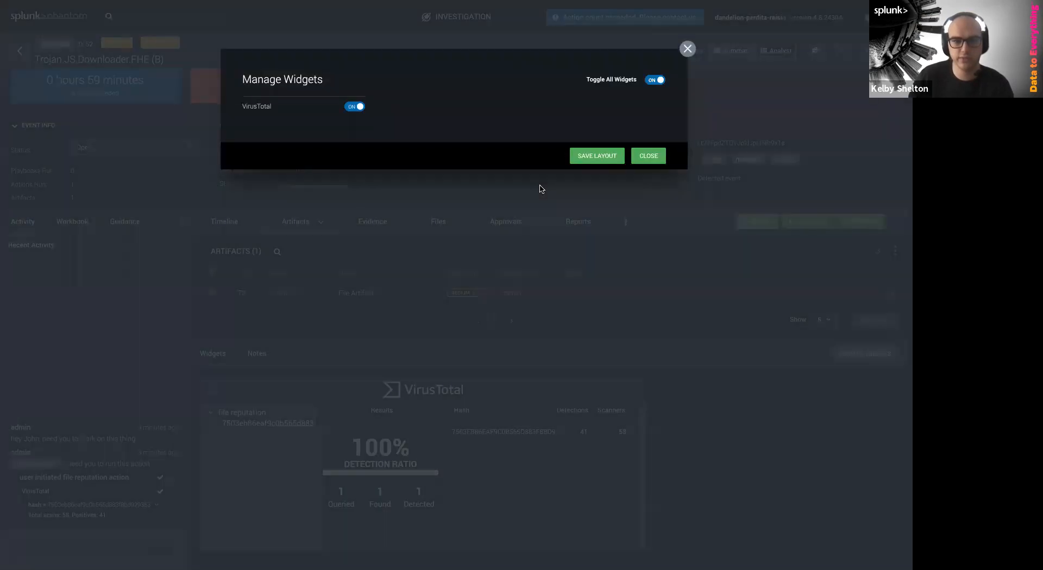
{"action": "left_click", "coordinate": [649, 83]}
{"action": "left_click", "coordinate": [649, 83]}
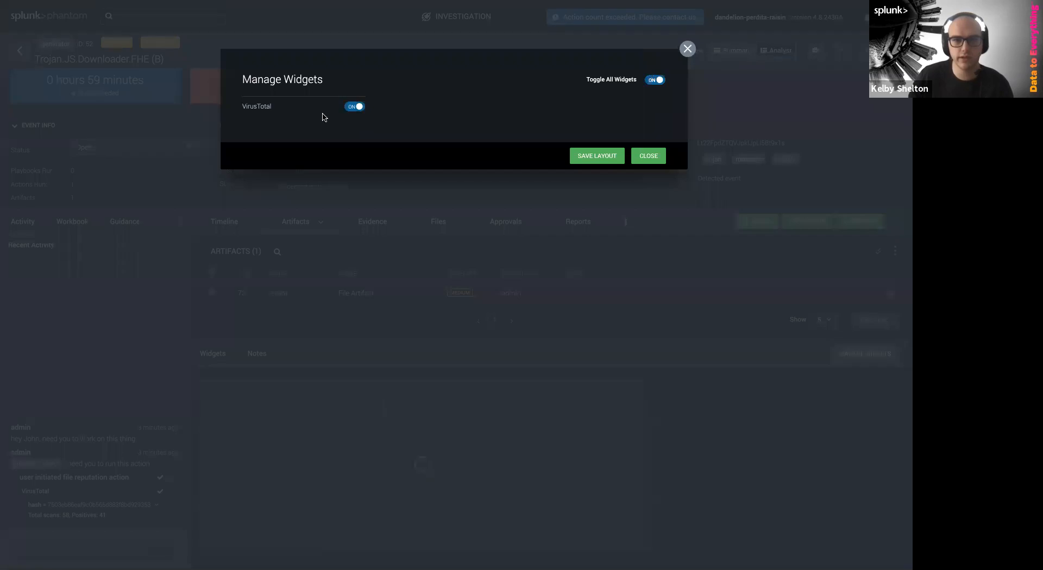
{"action": "left_click", "coordinate": [348, 110]}
{"action": "left_click", "coordinate": [349, 107]}
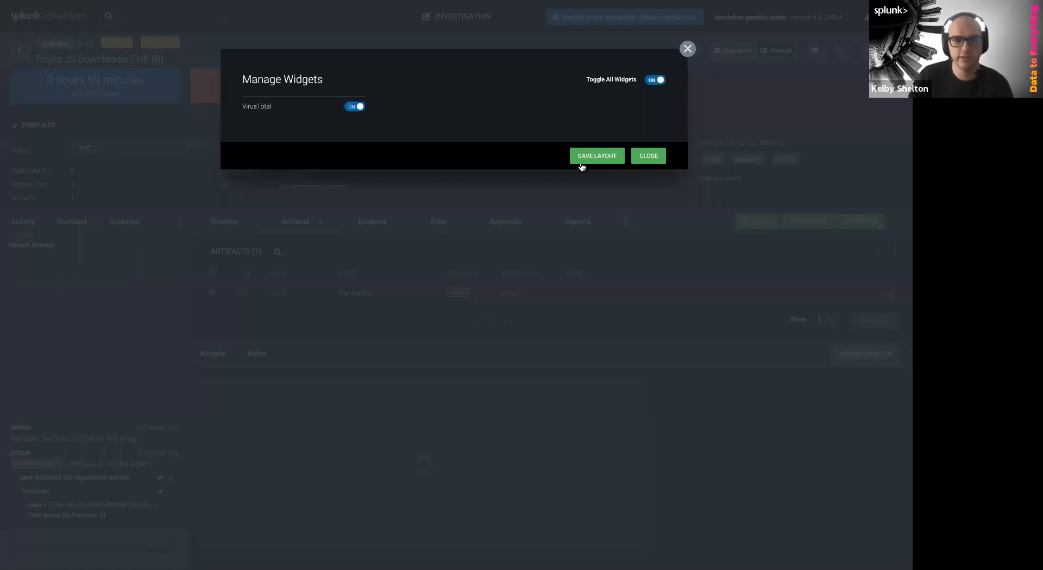
{"action": "left_click", "coordinate": [647, 157]}
{"action": "scroll", "coordinate": [783, 502], "scroll_direction": "down", "scroll_amount": 2}
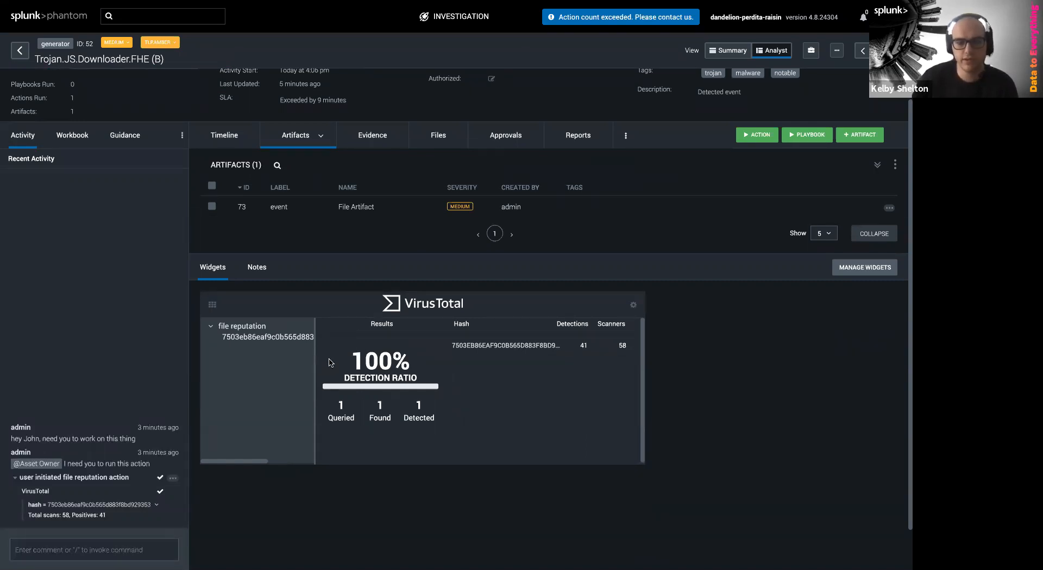
{"action": "double_click", "coordinate": [582, 346]}
{"action": "double_click", "coordinate": [622, 347]}
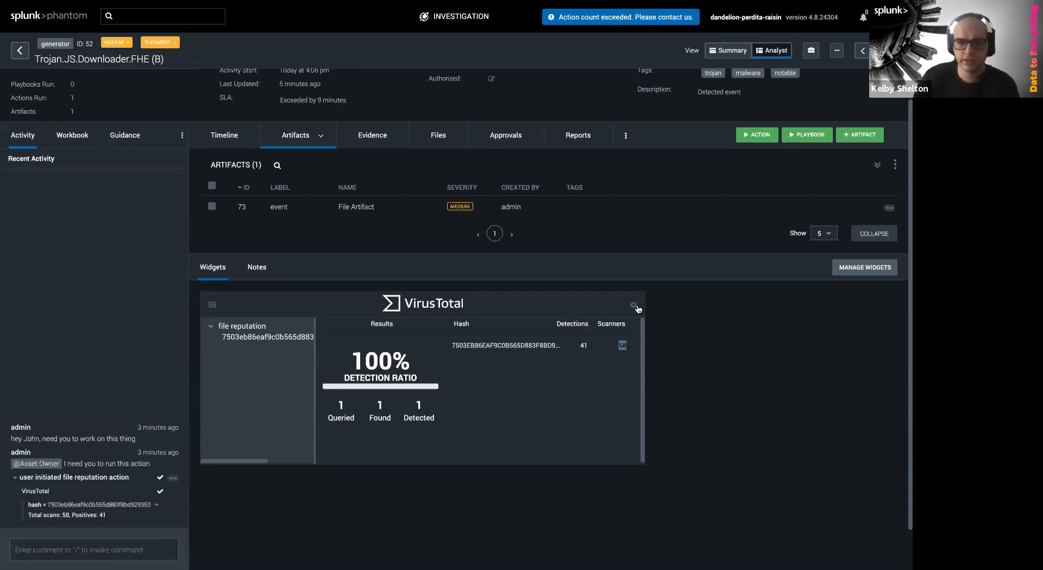
{"action": "left_click_drag", "start_coordinate": [213, 304], "coordinate": [222, 335]}
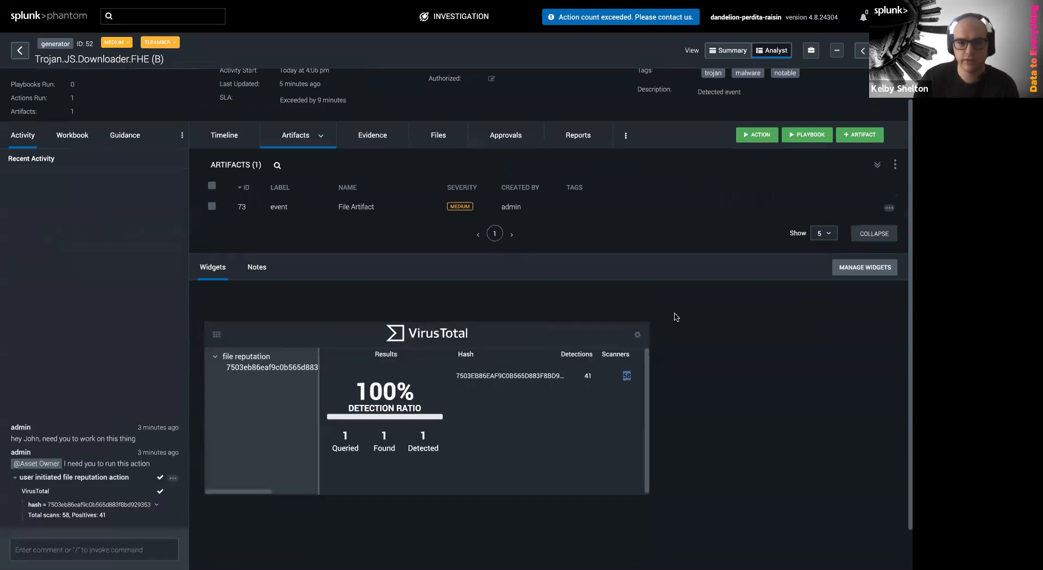
{"action": "left_click", "coordinate": [633, 307]}
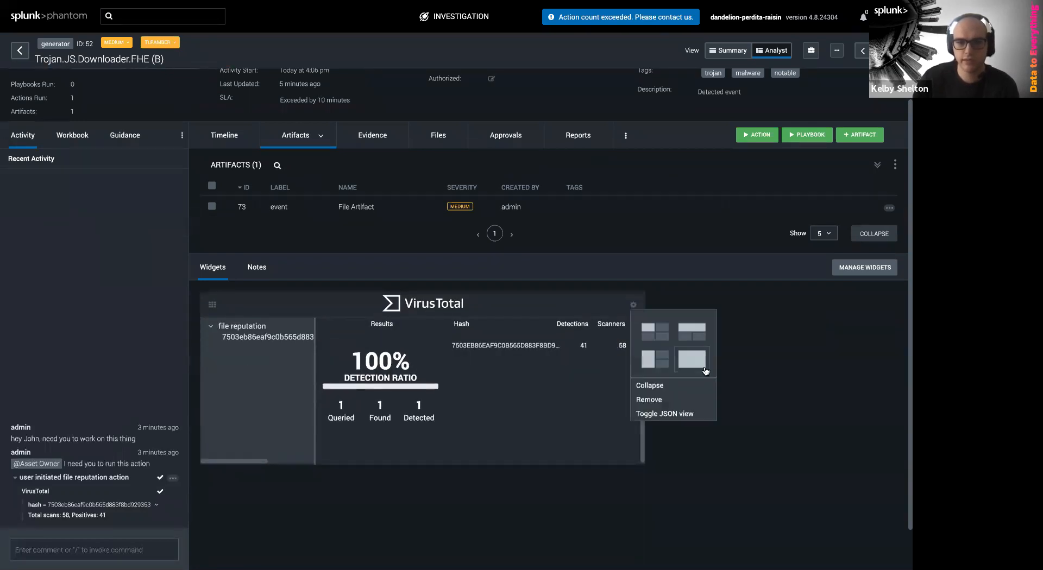
{"action": "left_click", "coordinate": [705, 369]}
{"action": "scroll", "coordinate": [726, 341], "scroll_direction": "up", "scroll_amount": 1}
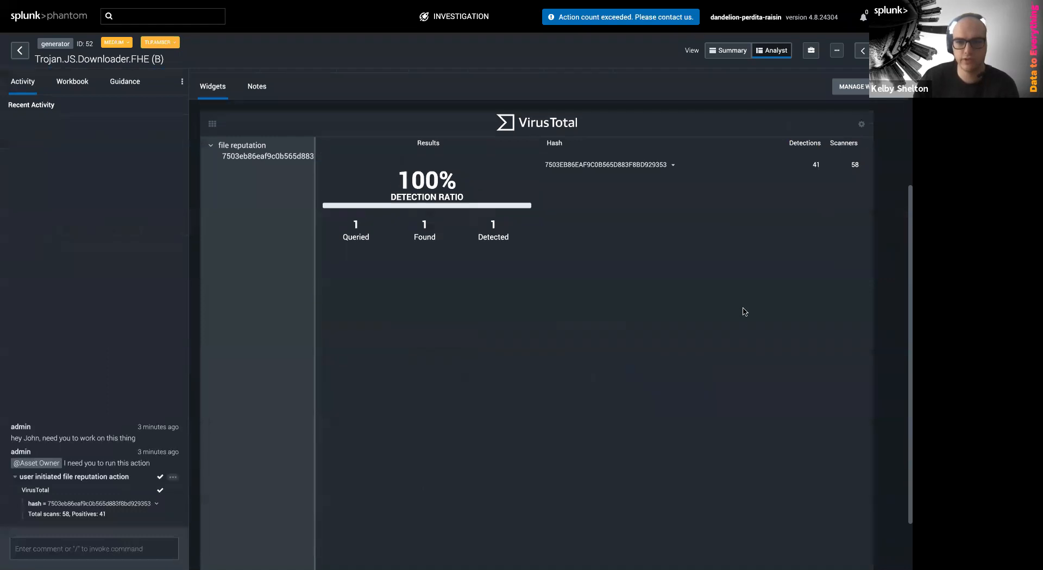
{"action": "left_click", "coordinate": [861, 125]}
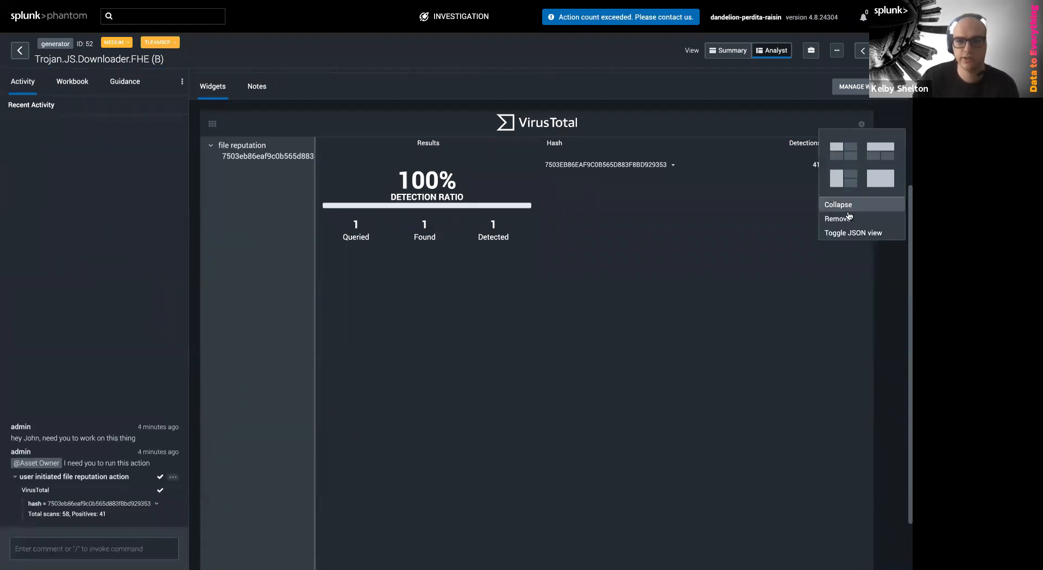
{"action": "left_click", "coordinate": [849, 237]}
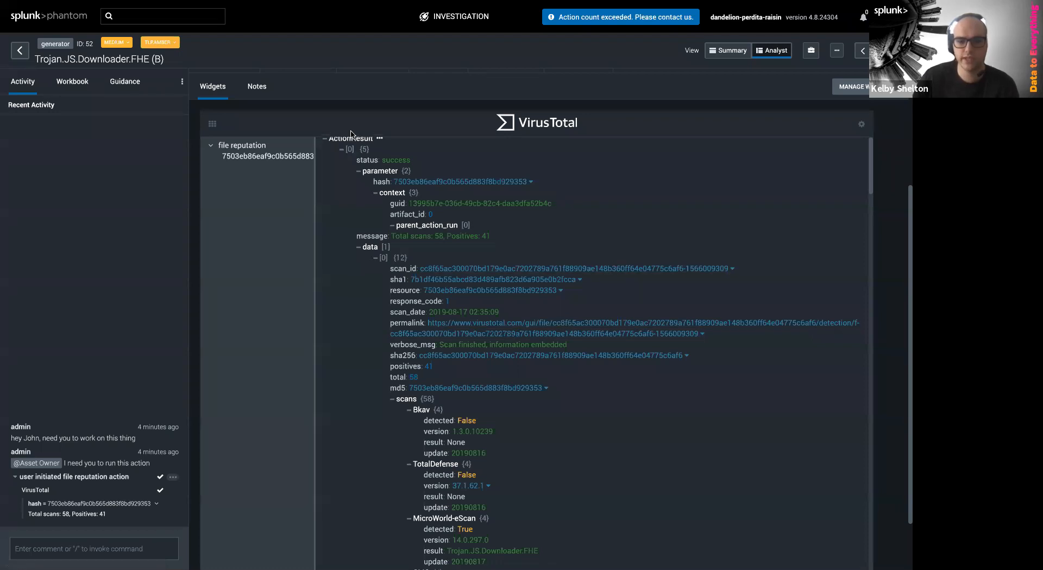
{"action": "scroll", "coordinate": [556, 493], "scroll_direction": "down", "scroll_amount": 1}
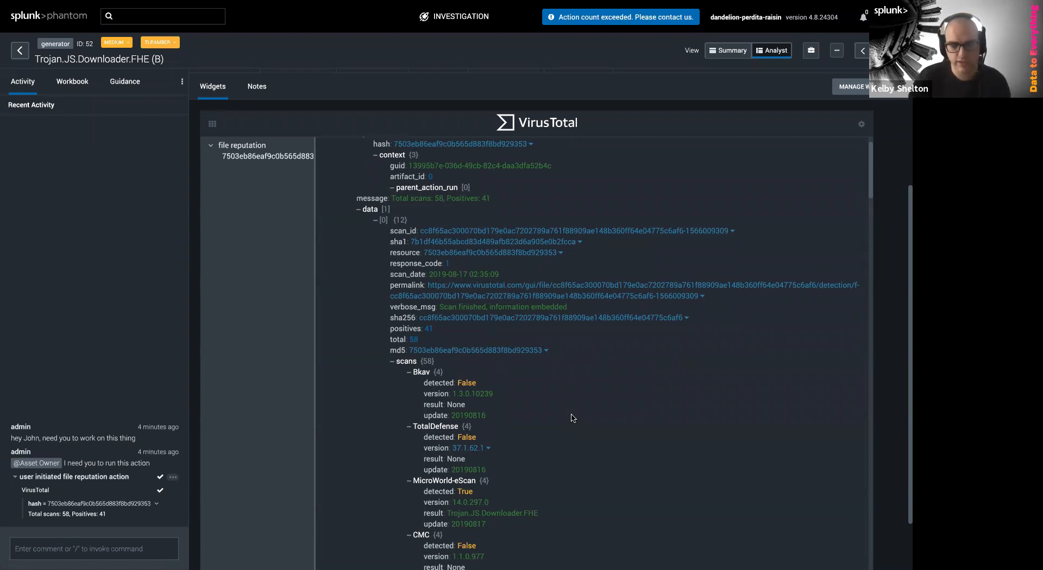
{"action": "key", "text": "ctrl+f"}
{"action": "type", "text": "Microsoft"}
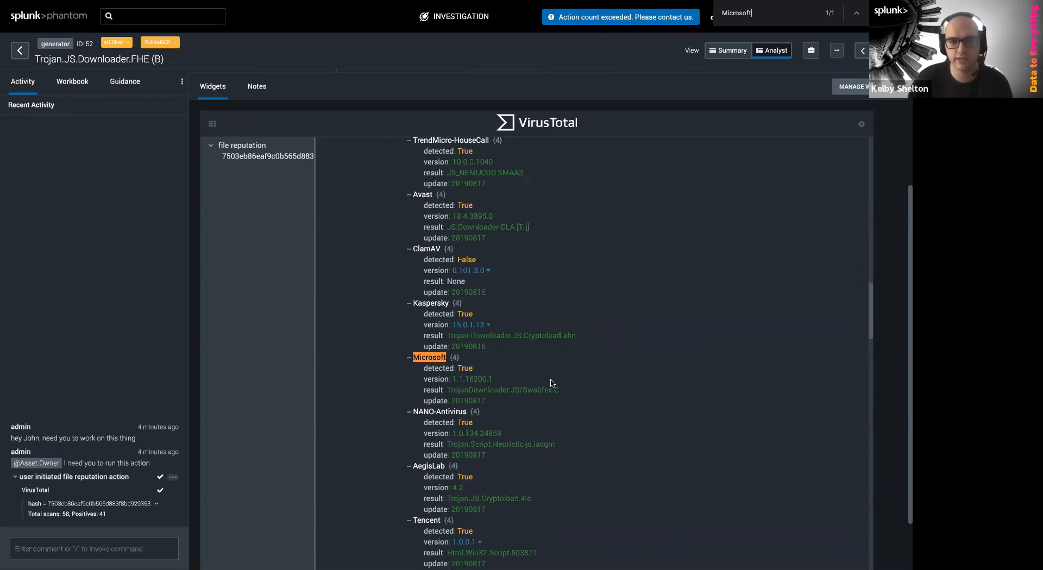
{"action": "scroll", "coordinate": [562, 375], "scroll_direction": "up", "scroll_amount": 3}
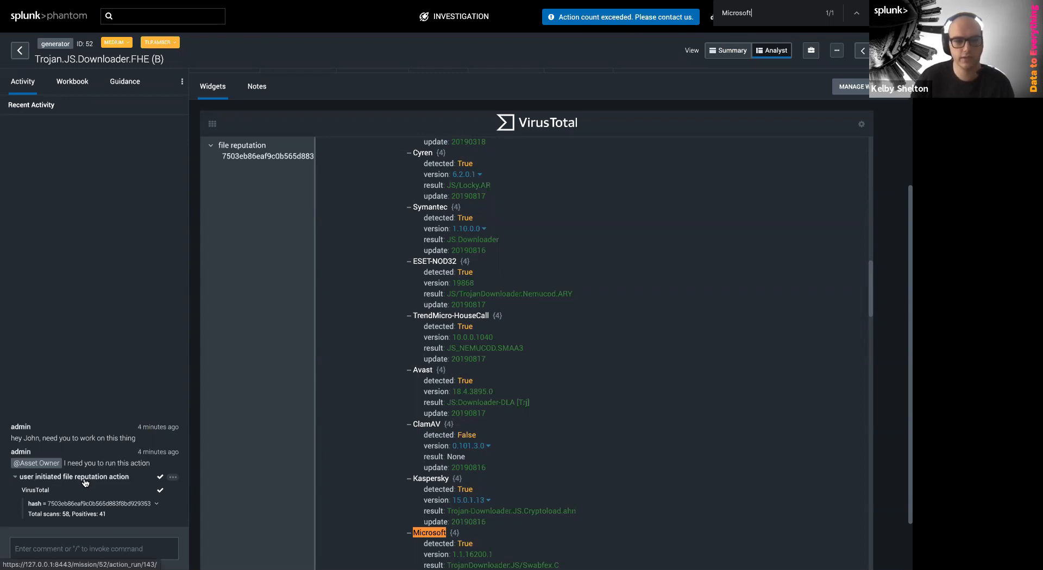
{"action": "left_click_drag", "start_coordinate": [120, 517], "coordinate": [22, 491]}
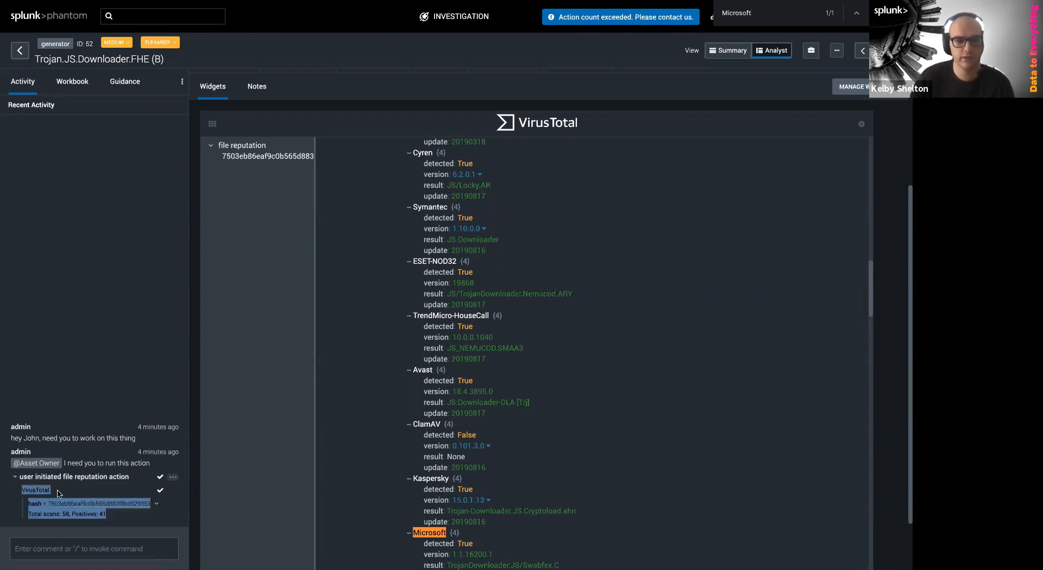
{"action": "left_click", "coordinate": [78, 479]}
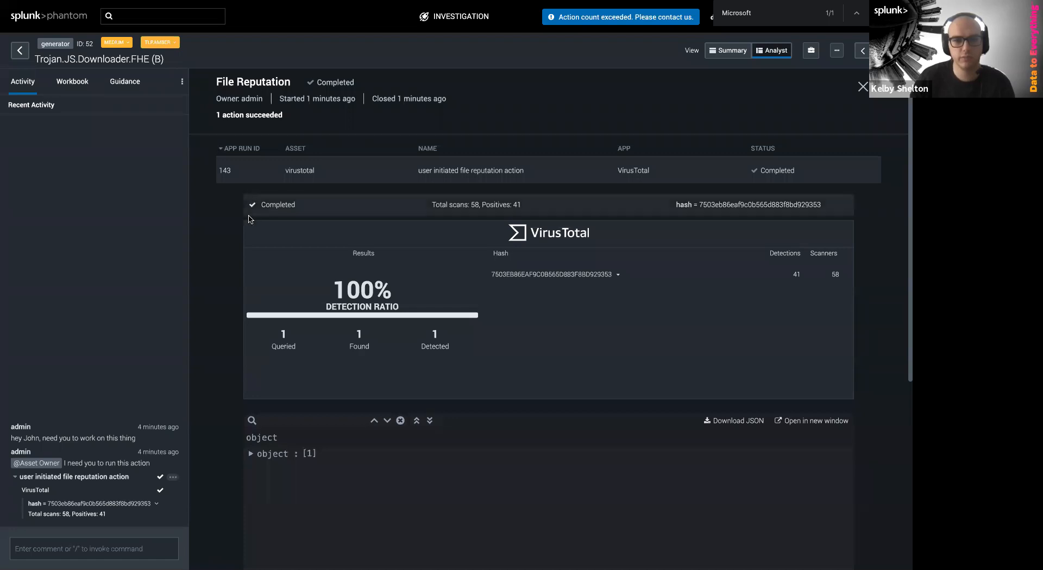
{"action": "left_click", "coordinate": [251, 455]}
{"action": "scroll", "coordinate": [261, 450], "scroll_direction": "down", "scroll_amount": 2}
{"action": "left_click", "coordinate": [269, 448]}
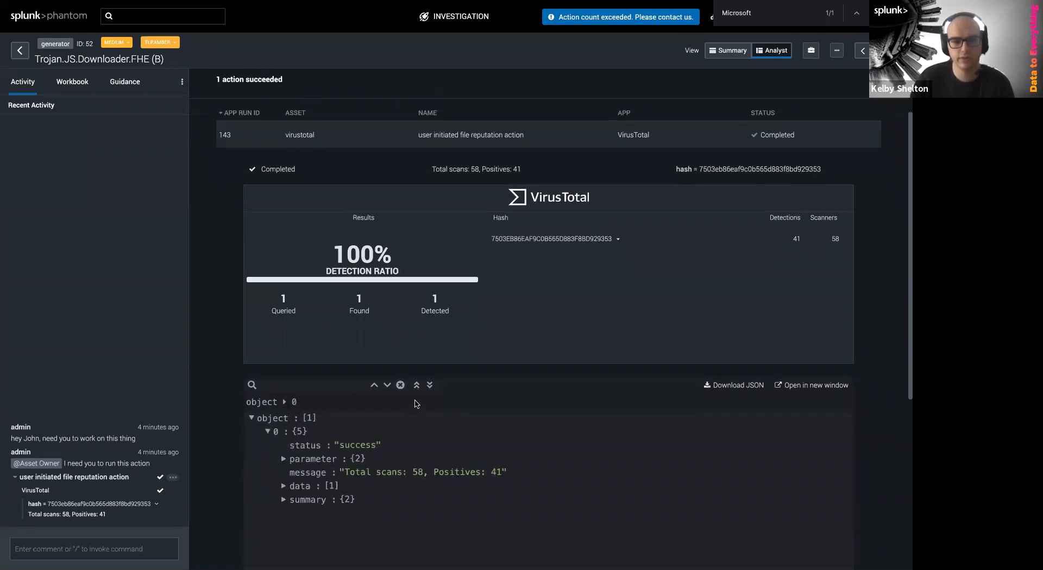
{"action": "left_click", "coordinate": [429, 385]}
{"action": "scroll", "coordinate": [373, 511], "scroll_direction": "down", "scroll_amount": 5}
{"action": "scroll", "coordinate": [373, 510], "scroll_direction": "up", "scroll_amount": 6}
{"action": "left_click", "coordinate": [416, 385]}
{"action": "scroll", "coordinate": [232, 296], "scroll_direction": "up", "scroll_amount": 2}
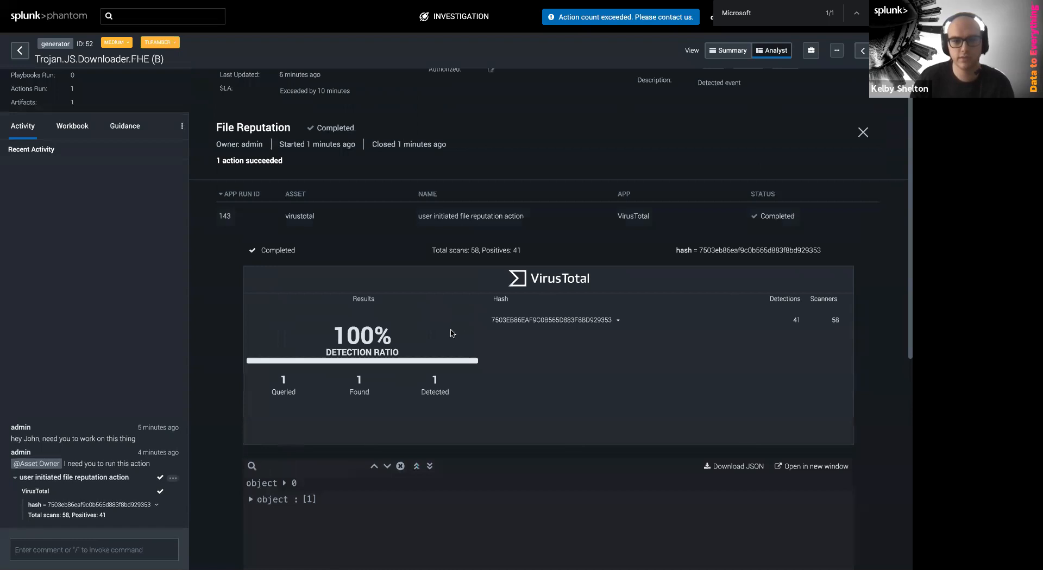
{"action": "scroll", "coordinate": [353, 457], "scroll_direction": "up", "scroll_amount": 1}
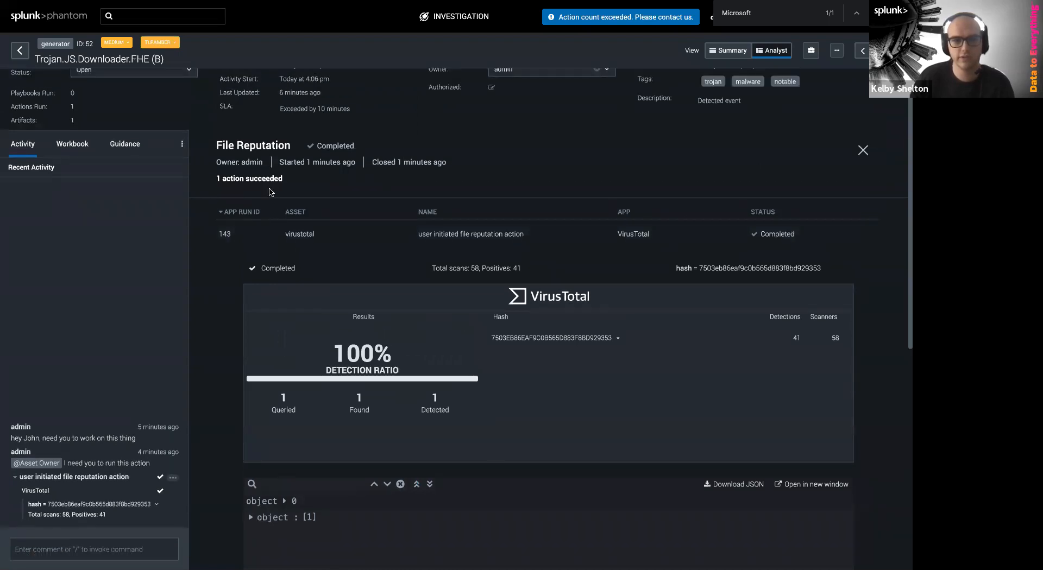
{"action": "left_click", "coordinate": [862, 152]}
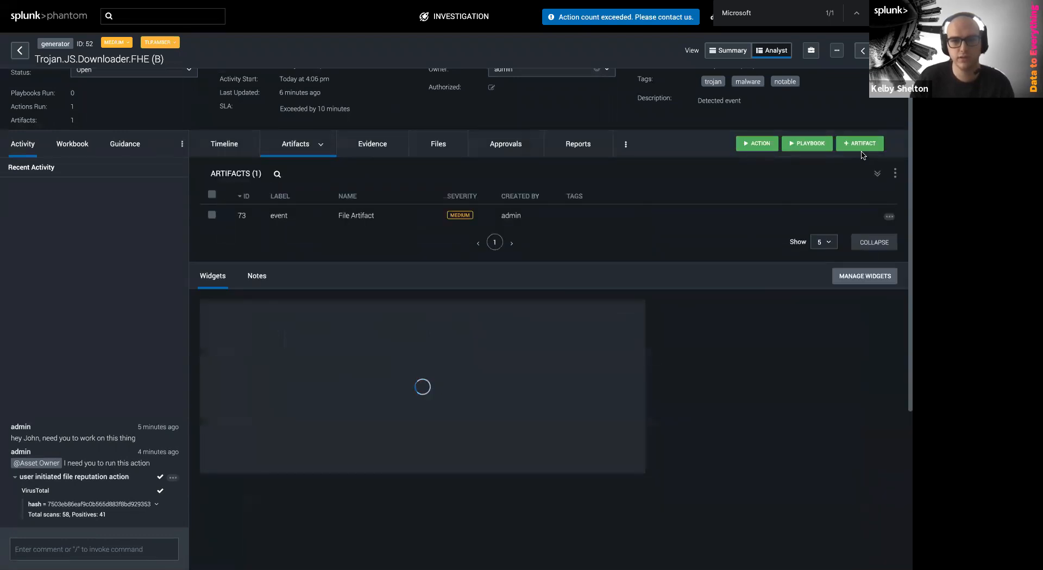
Save a 'VirusTotal Results' note reading 'Malicious File Hash Detected. Moving on to block.' and copy artifact 73's hash
{"action": "scroll", "coordinate": [659, 302], "scroll_direction": "up", "scroll_amount": 1}
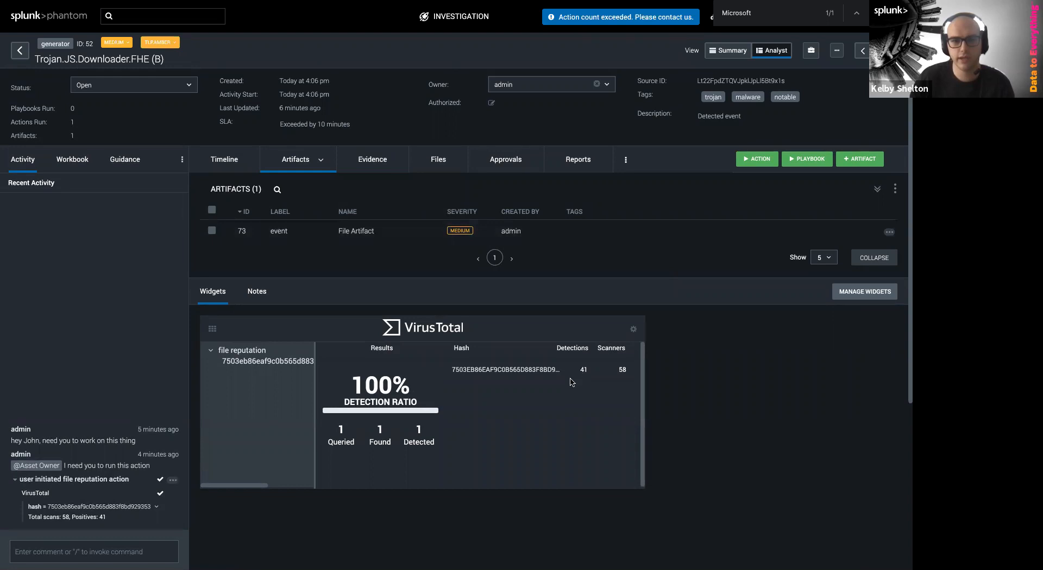
{"action": "scroll", "coordinate": [572, 380], "scroll_direction": "up", "scroll_amount": 1}
{"action": "left_click", "coordinate": [258, 328]}
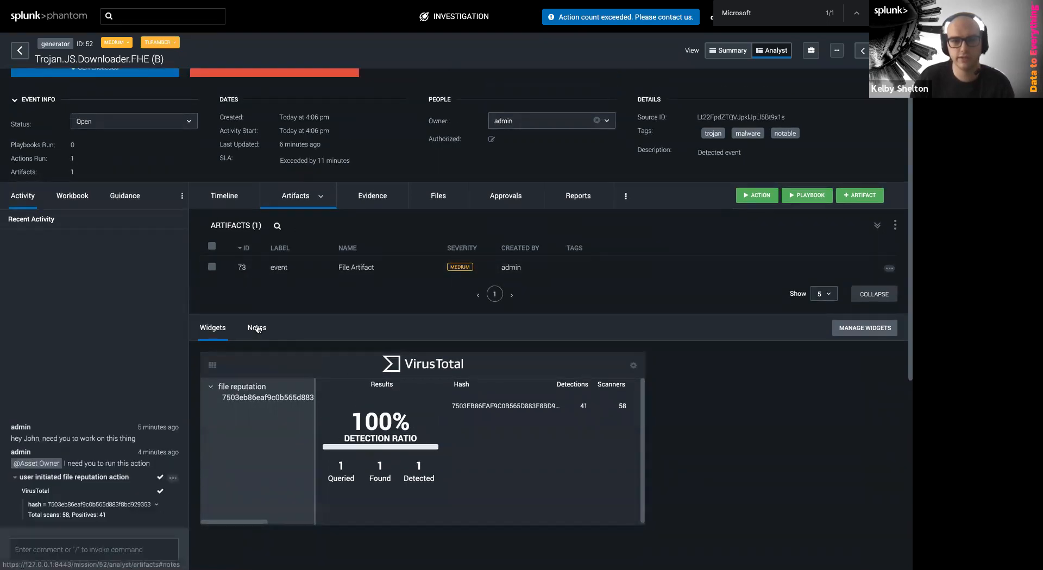
{"action": "left_click", "coordinate": [876, 366]}
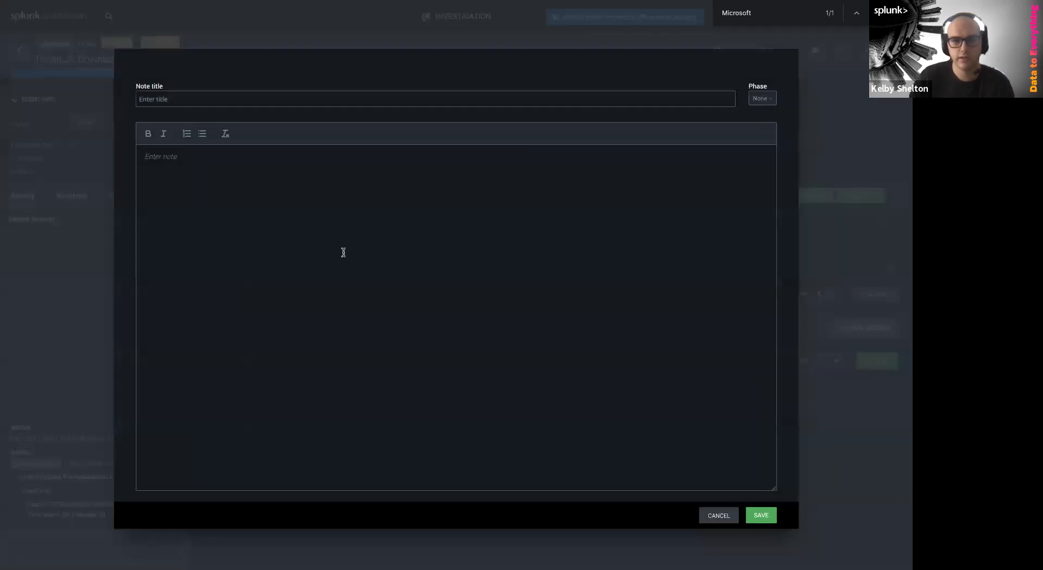
{"action": "type", "text": "Virus"}
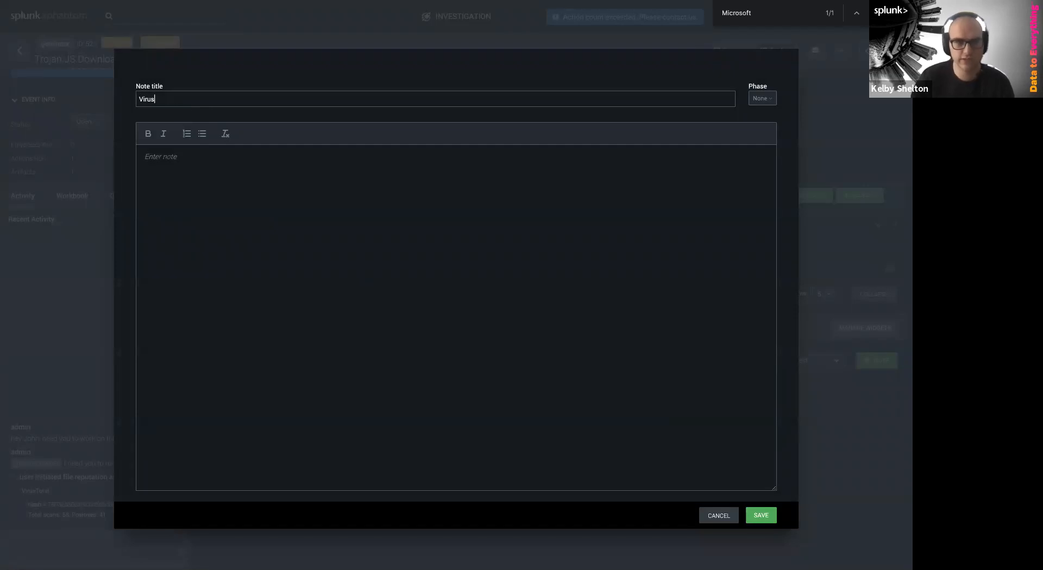
{"action": "left_click", "coordinate": [642, 262]}
{"action": "type", "text": "M"}
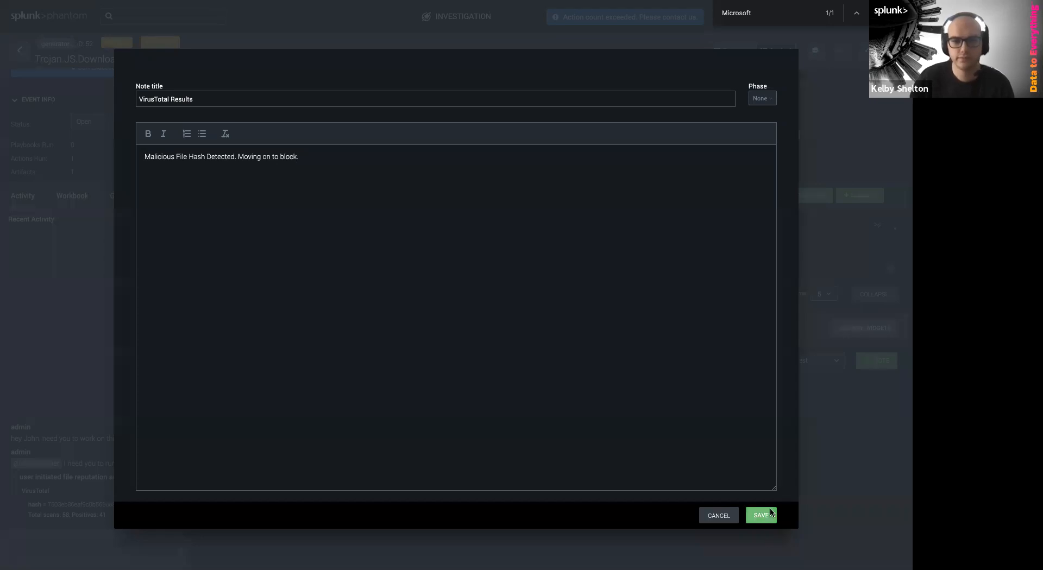
{"action": "left_click", "coordinate": [765, 514]}
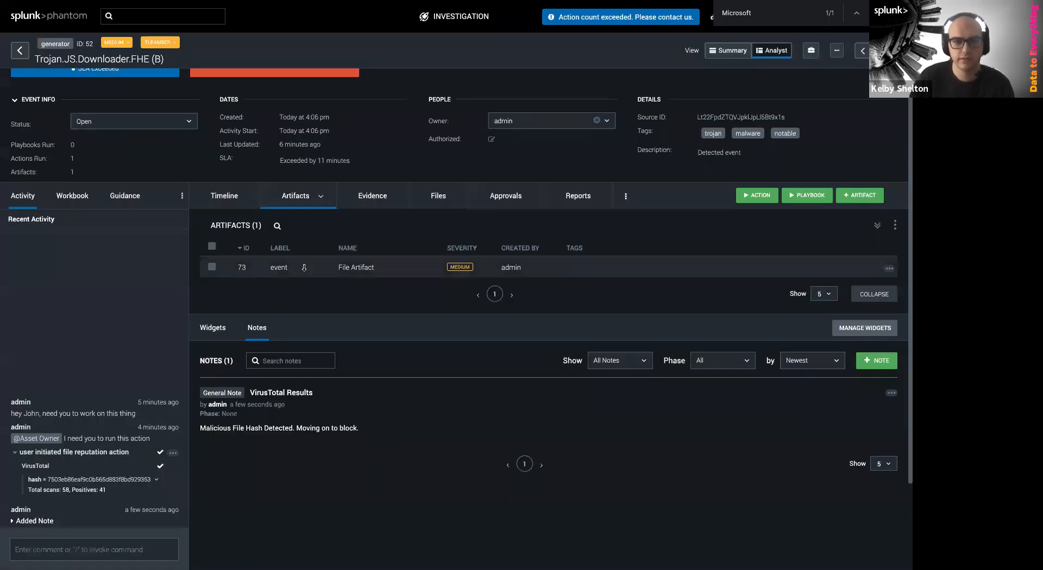
{"action": "left_click", "coordinate": [318, 267]}
{"action": "left_click", "coordinate": [357, 409]}
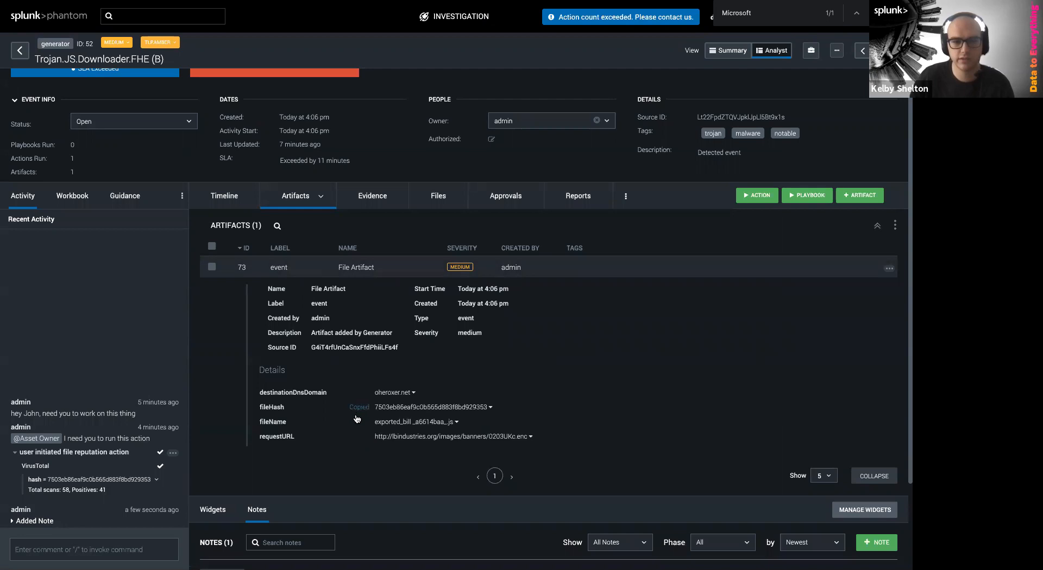
{"action": "left_click", "coordinate": [756, 196]}
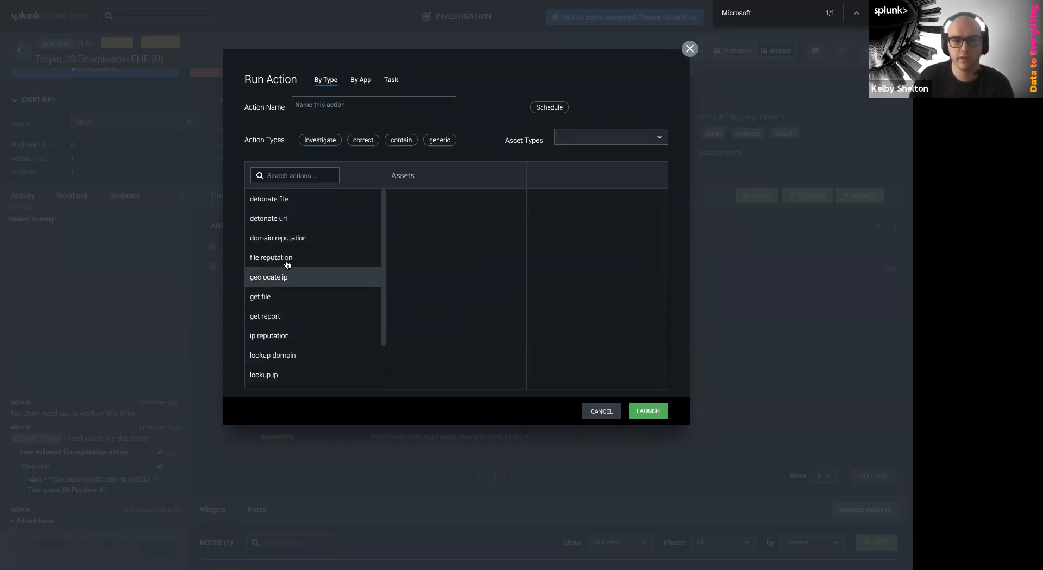
{"action": "type", "text": "quara"}
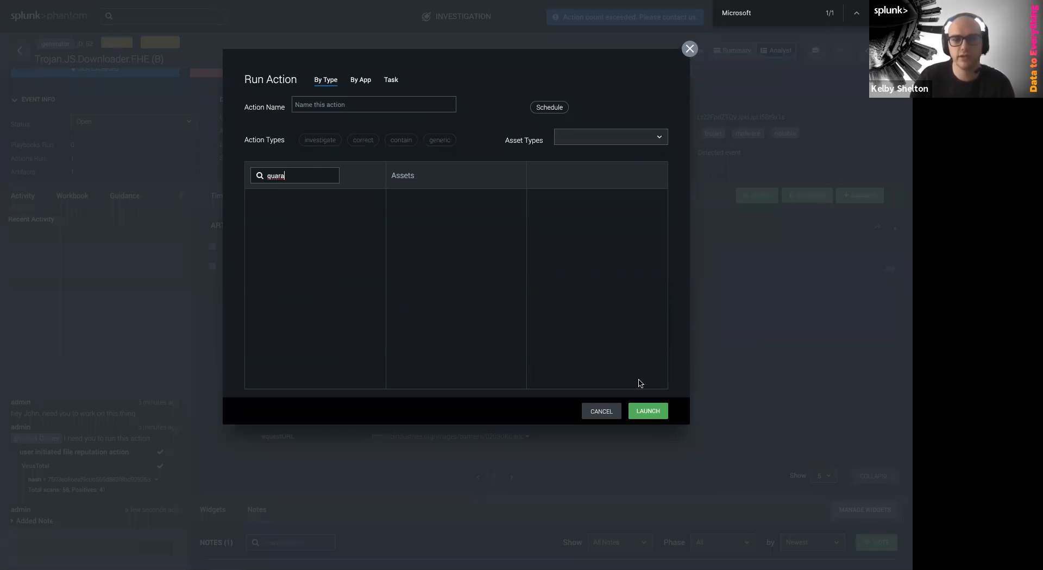
{"action": "left_click", "coordinate": [603, 413]}
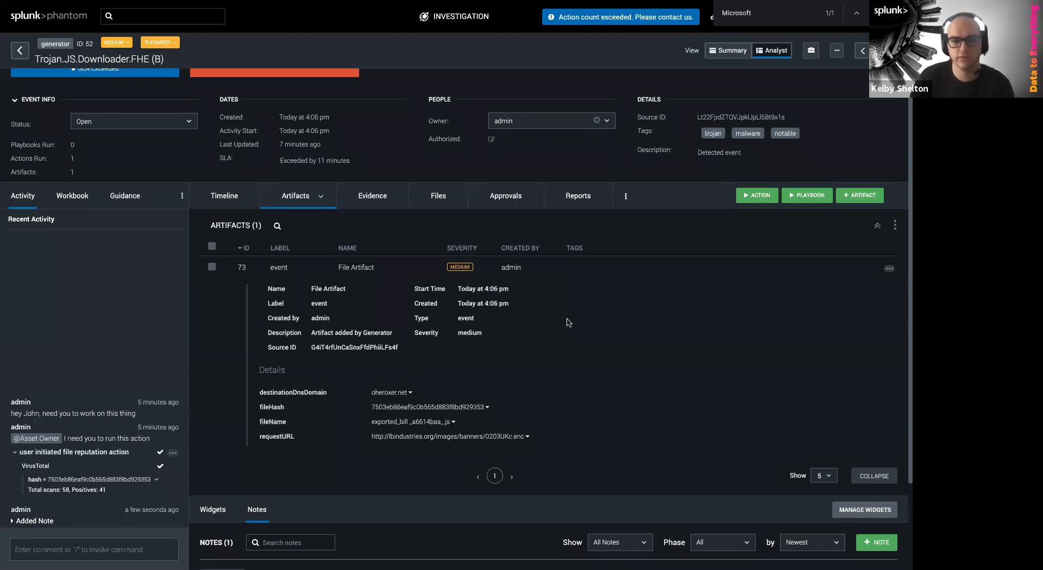
{"action": "scroll", "coordinate": [525, 346], "scroll_direction": "up", "scroll_amount": 1}
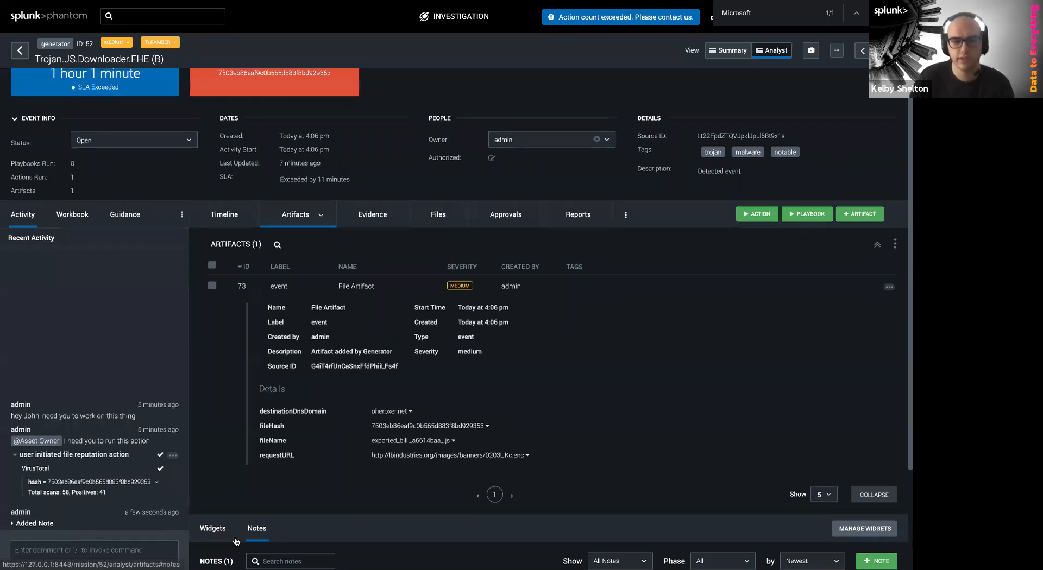
{"action": "scroll", "coordinate": [125, 534], "scroll_direction": "down", "scroll_amount": 1}
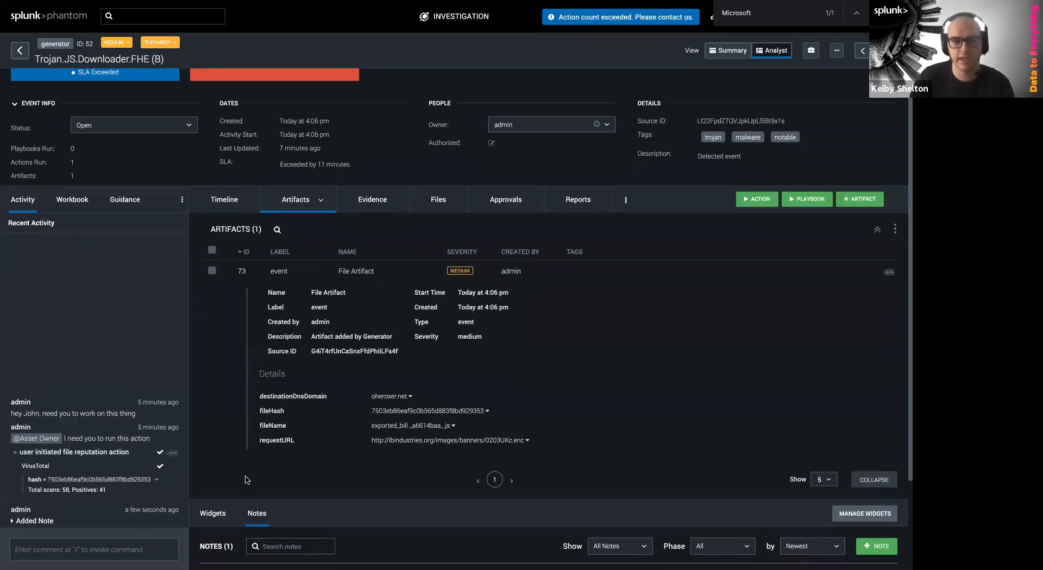
{"action": "scroll", "coordinate": [601, 369], "scroll_direction": "up", "scroll_amount": 4}
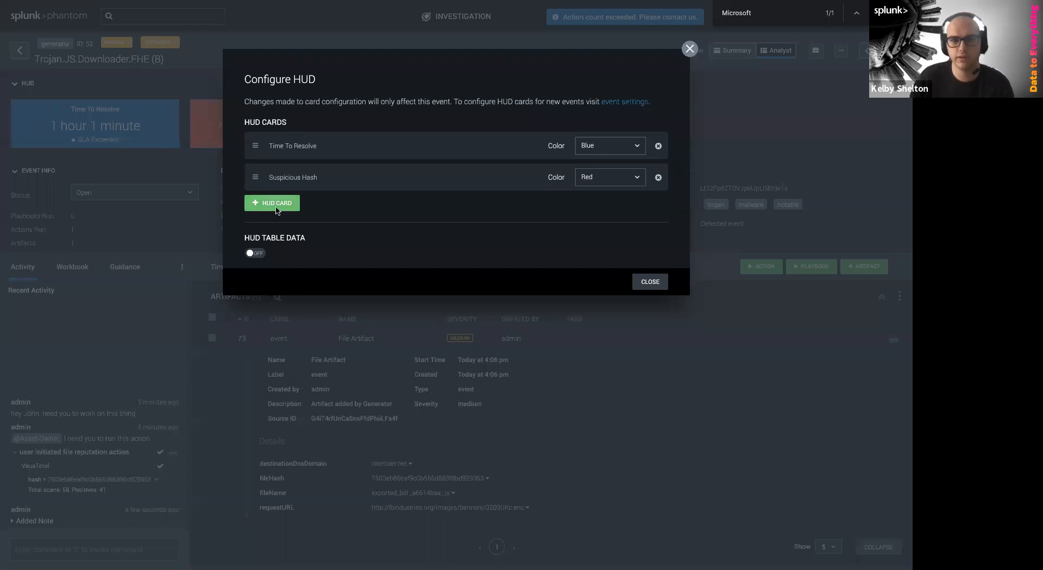
Add a 'Quarantine Status' HUD card and set its value to 'File Quarantined'
{"action": "left_click", "coordinate": [275, 203]}
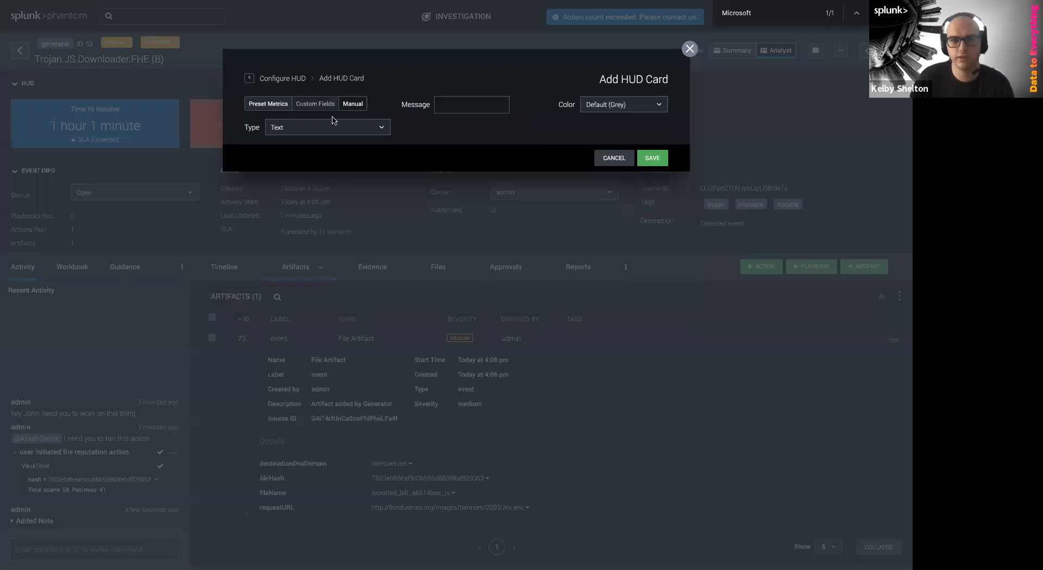
{"action": "left_click", "coordinate": [456, 105]}
{"action": "type", "text": "Quarantine Status"}
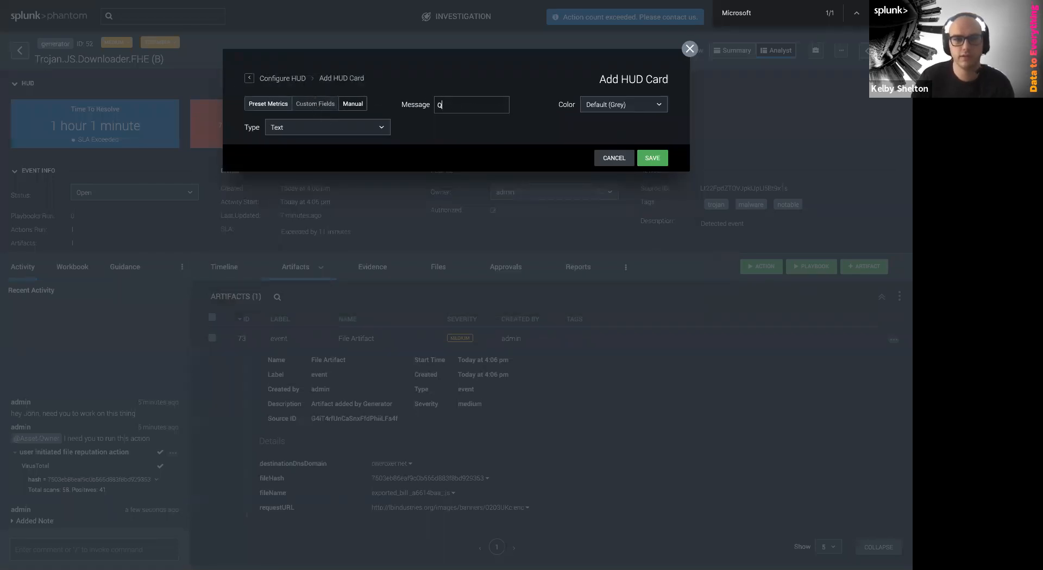
{"action": "left_click", "coordinate": [655, 162]}
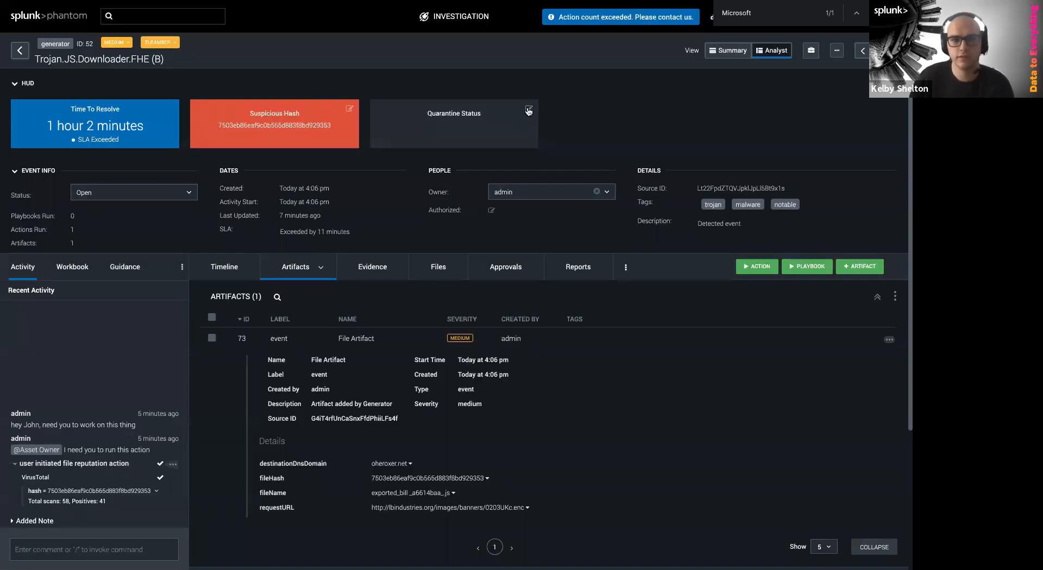
{"action": "left_click", "coordinate": [529, 109]}
{"action": "type", "text": "File Quarantined"}
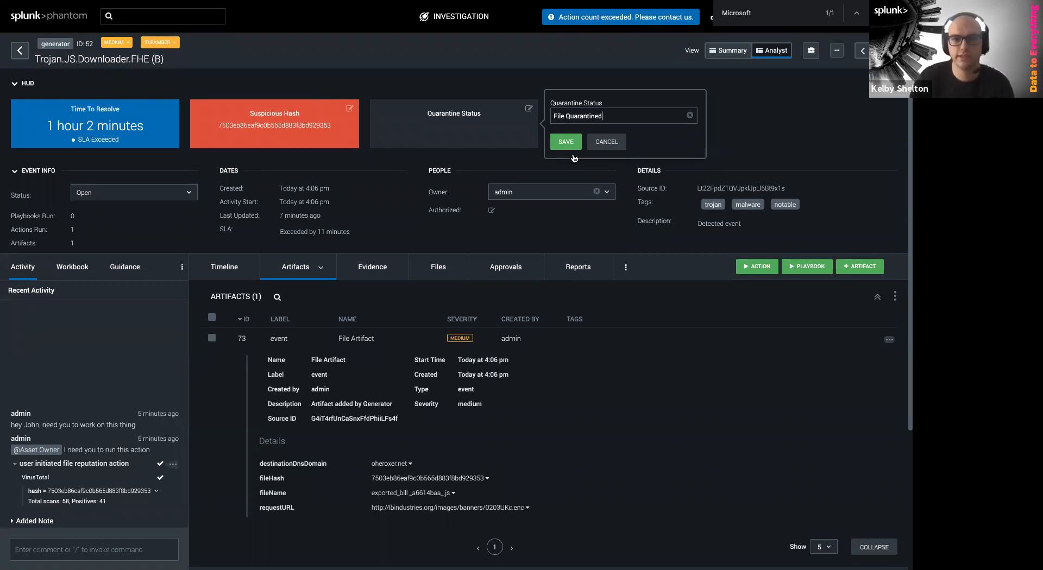
{"action": "left_click", "coordinate": [567, 142]}
{"action": "scroll", "coordinate": [455, 498], "scroll_direction": "down", "scroll_amount": 1}
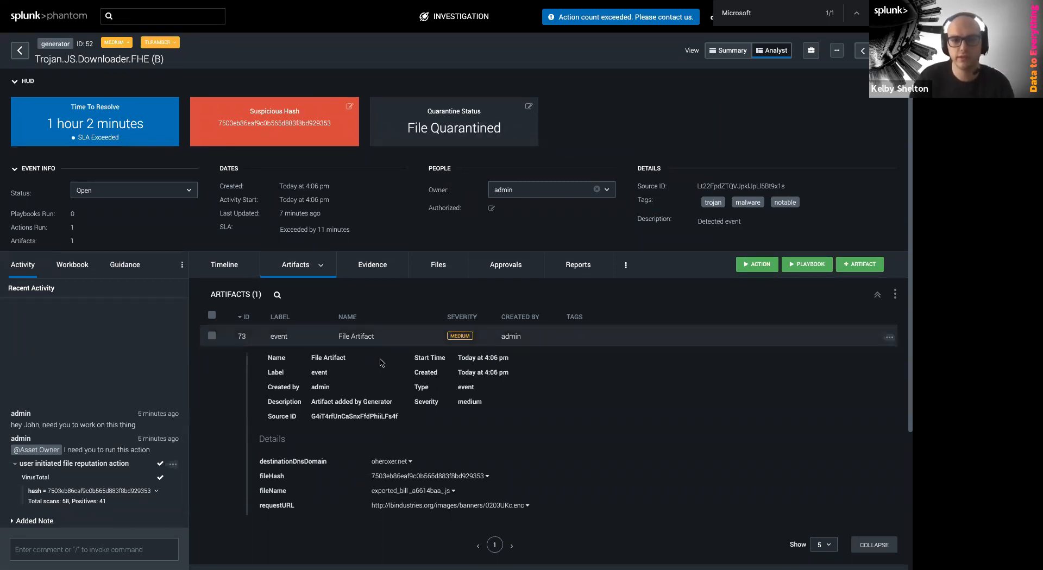
{"action": "left_click", "coordinate": [382, 338]}
Post the comment 'finished investigation' on event 52
{"action": "left_click", "coordinate": [70, 549]}
{"action": "type", "text": "finished investigation"}
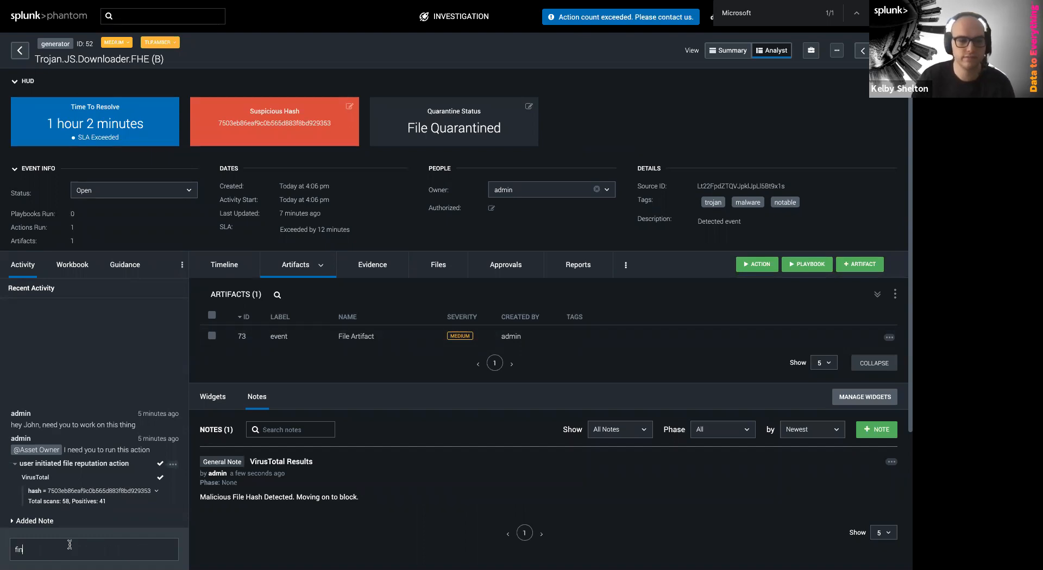
{"action": "key", "text": "Return"}
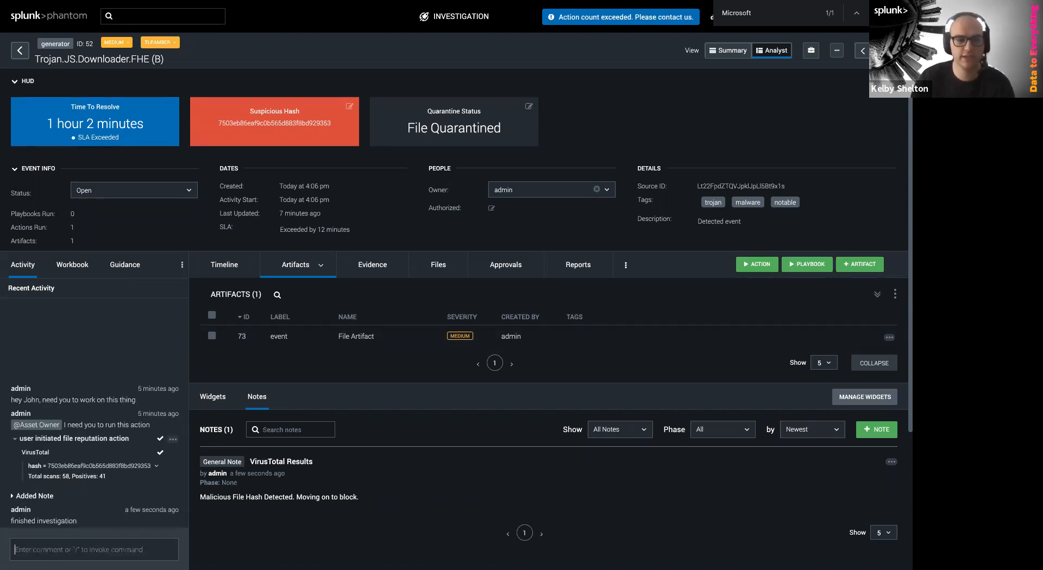
Set the event status to Closed and return to the Events list
{"action": "left_click", "coordinate": [109, 193]}
{"action": "left_click", "coordinate": [109, 239]}
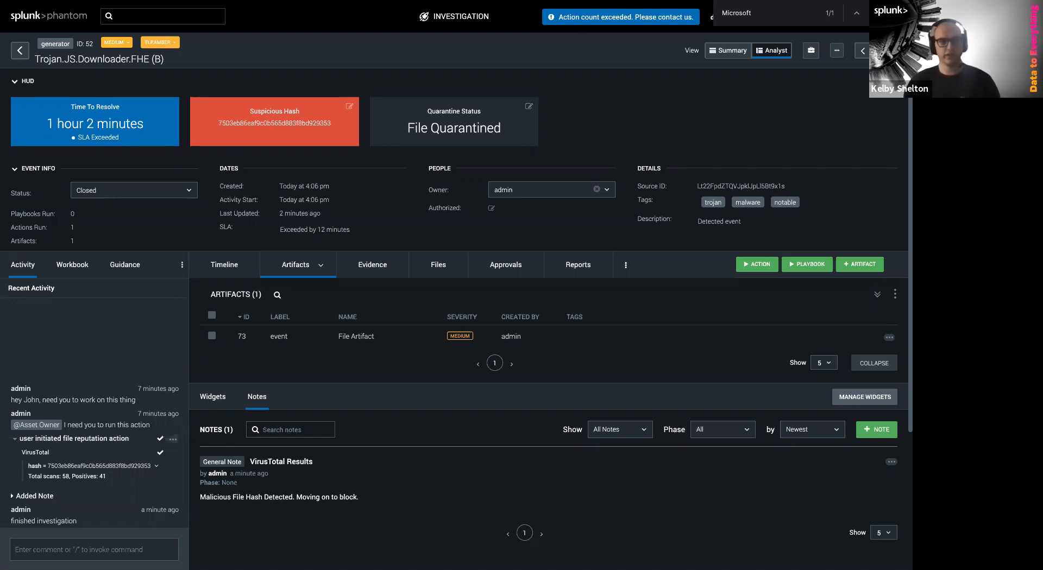
{"action": "left_click", "coordinate": [20, 50]}
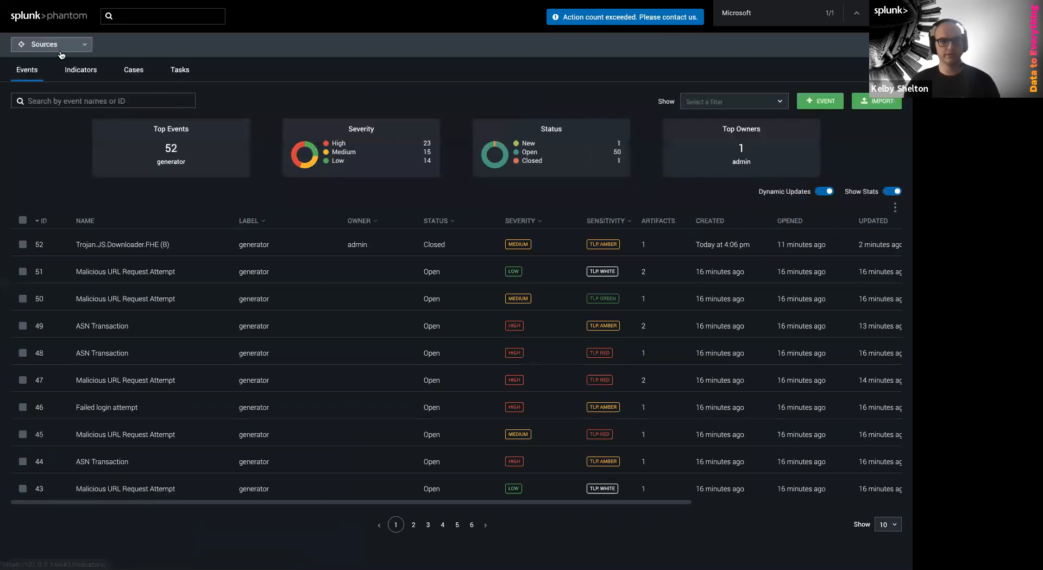
Go to the Playbooks page and create a new playbook
{"action": "left_click", "coordinate": [61, 50]}
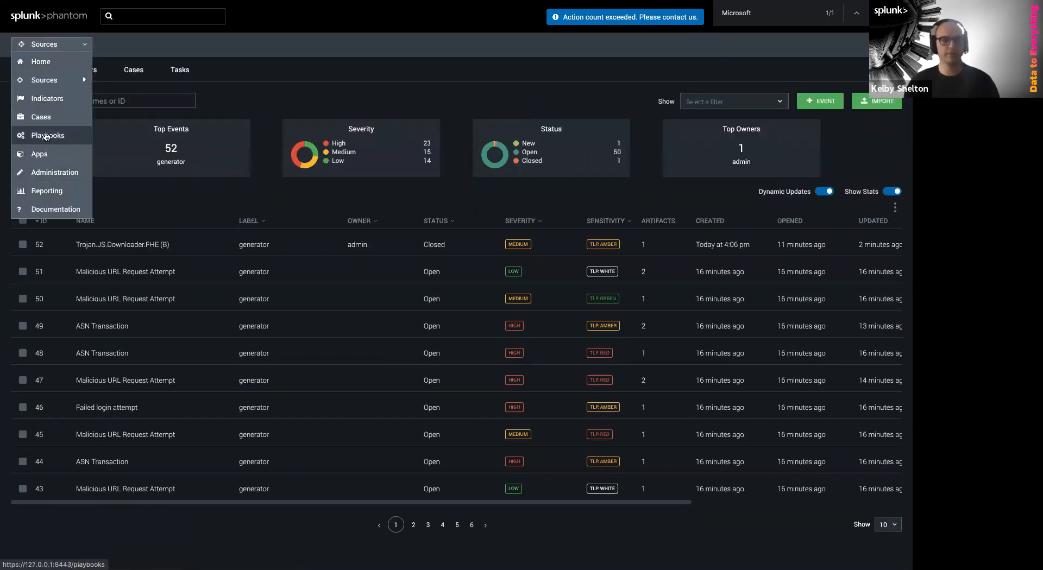
{"action": "left_click", "coordinate": [49, 140]}
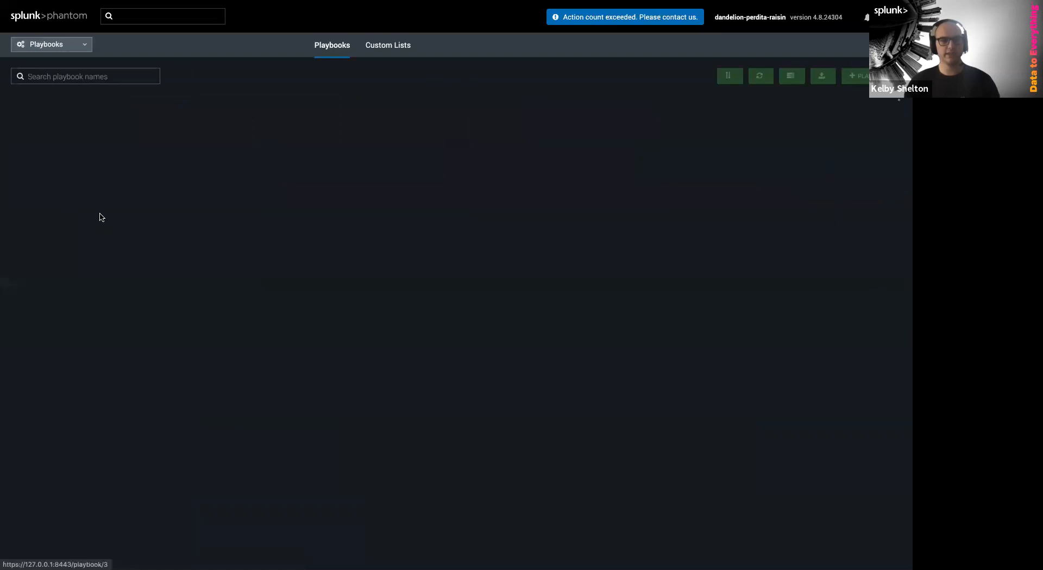
{"action": "left_click", "coordinate": [56, 54]}
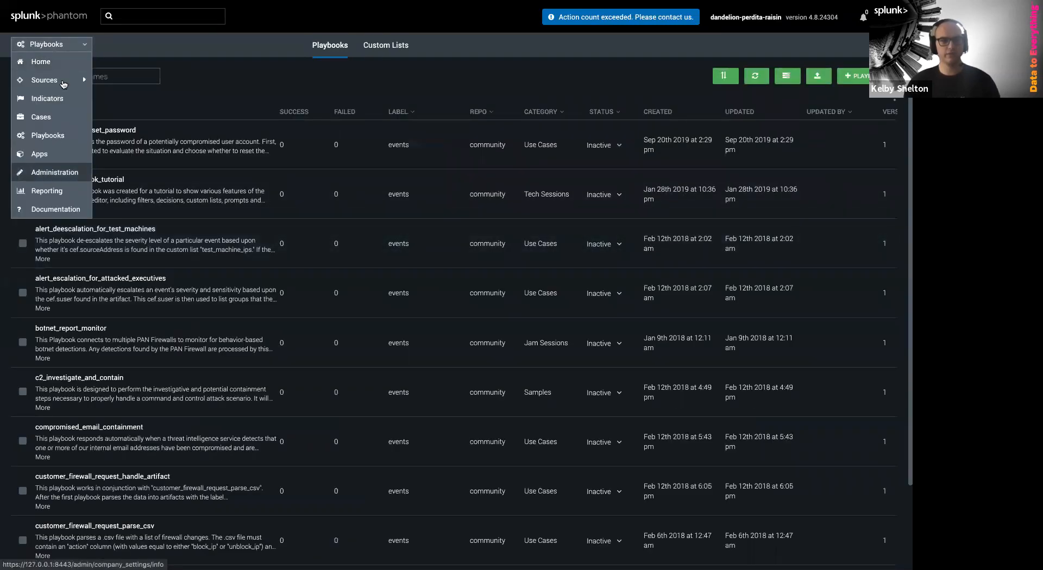
{"action": "left_click", "coordinate": [79, 53]}
{"action": "left_click", "coordinate": [85, 47]}
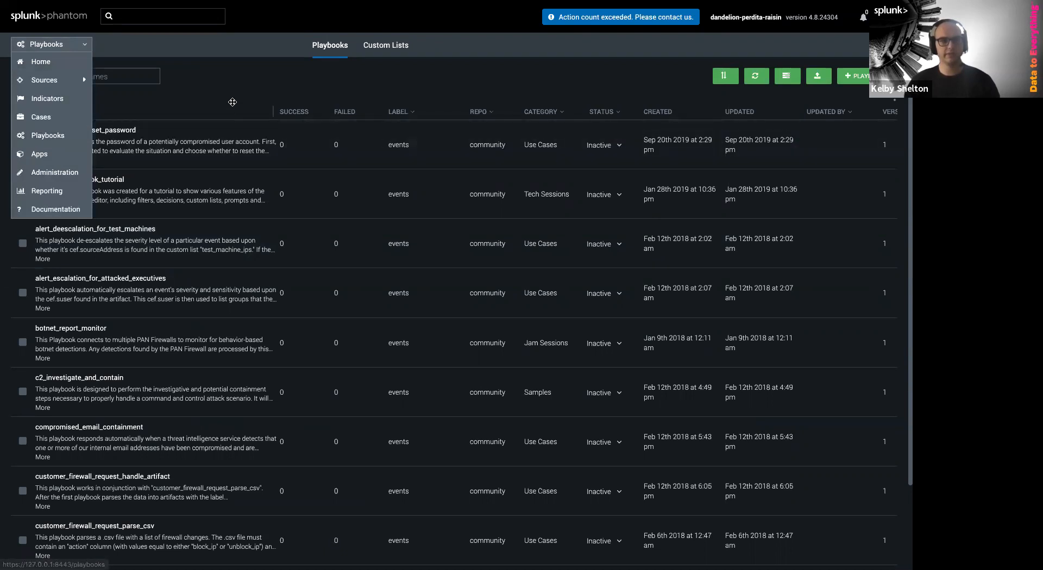
{"action": "left_click", "coordinate": [853, 79]}
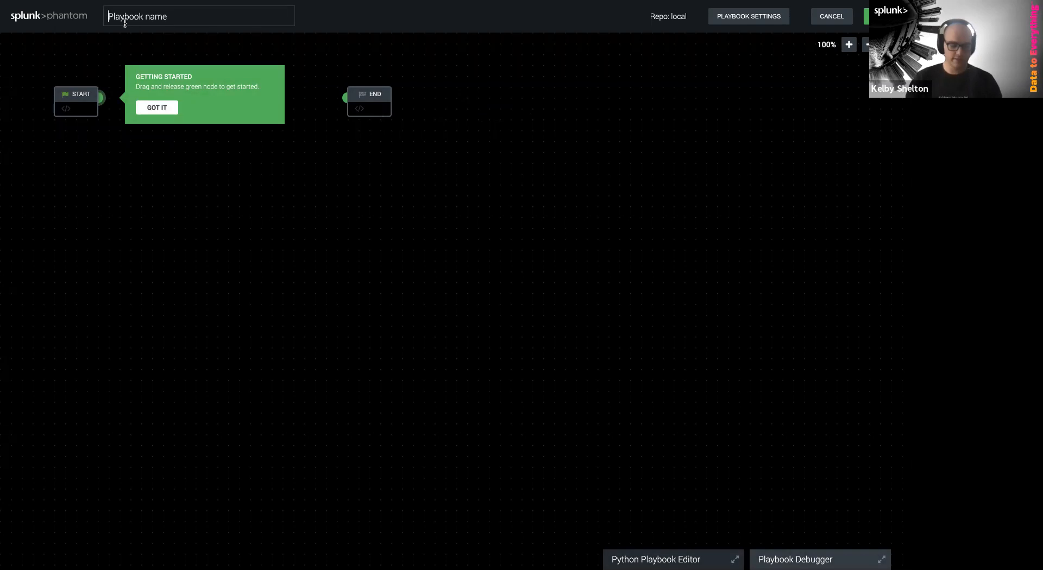
Name the playbook 'malware investigation' and link a new block after START
{"action": "type", "text": "malware inves"}
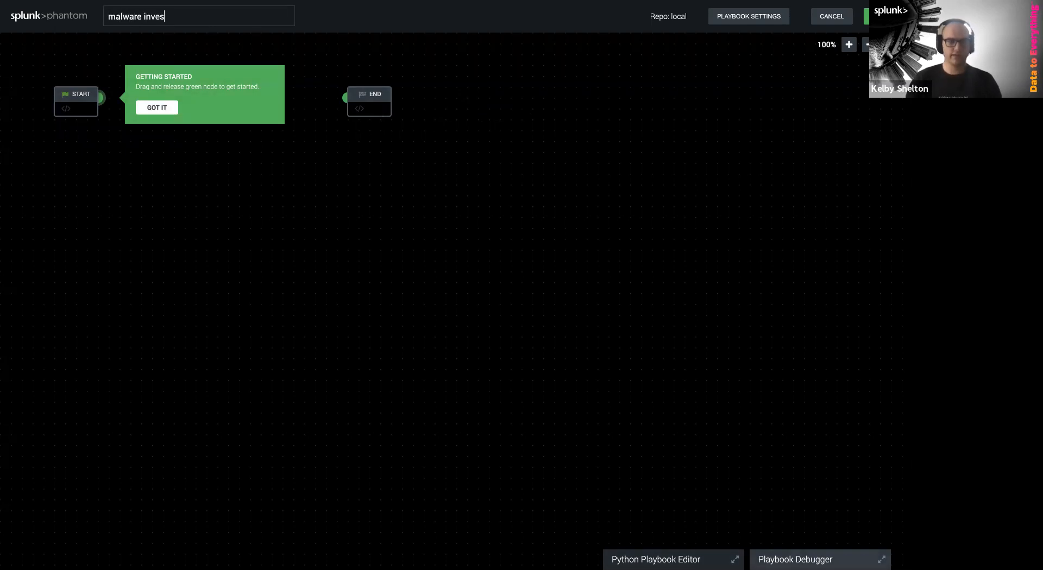
{"action": "type", "text": "tigation"}
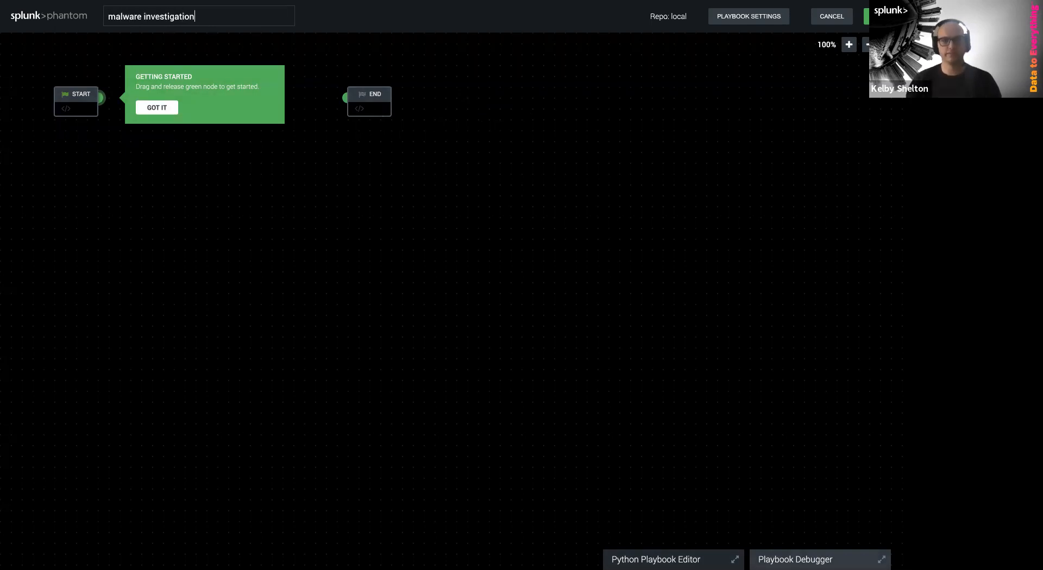
{"action": "left_click", "coordinate": [142, 107]}
{"action": "left_click_drag", "start_coordinate": [374, 94], "coordinate": [775, 93]}
{"action": "left_click_drag", "start_coordinate": [101, 118], "coordinate": [145, 117]}
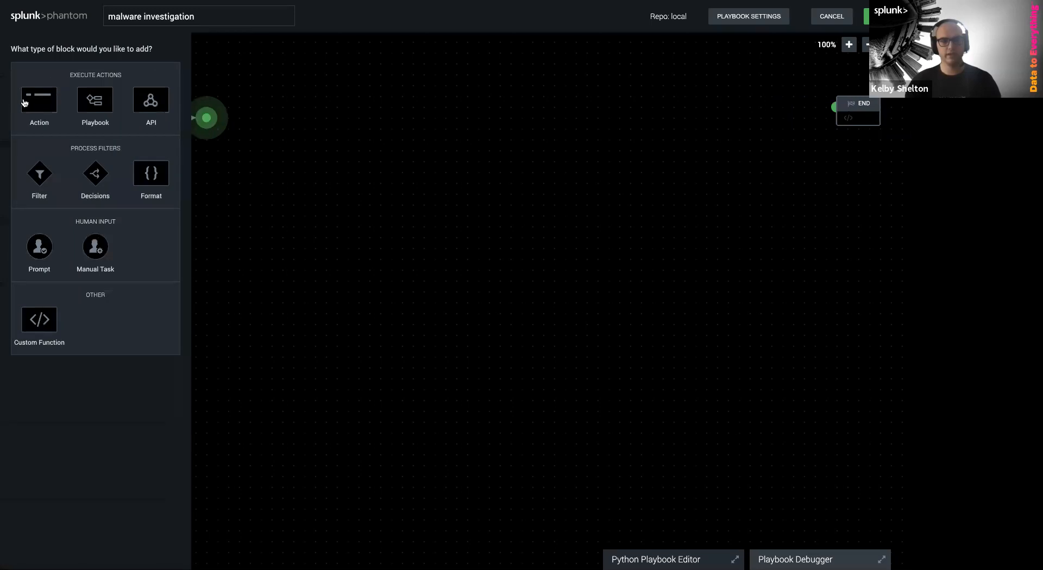
Add a VirusTotal file reputation action with hash artifact:*.cef.fileHash and save it
{"action": "left_click", "coordinate": [26, 104]}
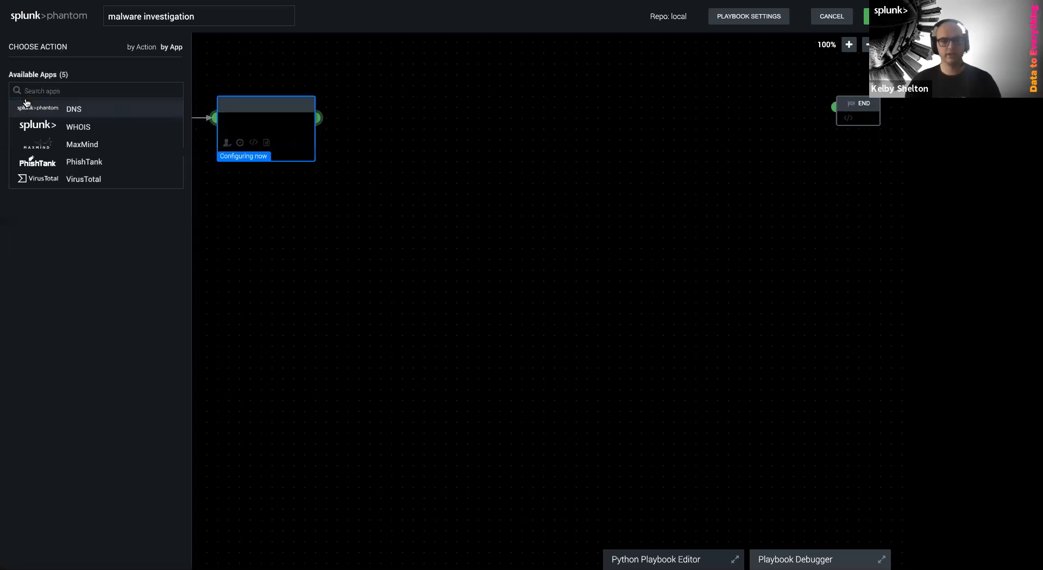
{"action": "left_click", "coordinate": [74, 180]}
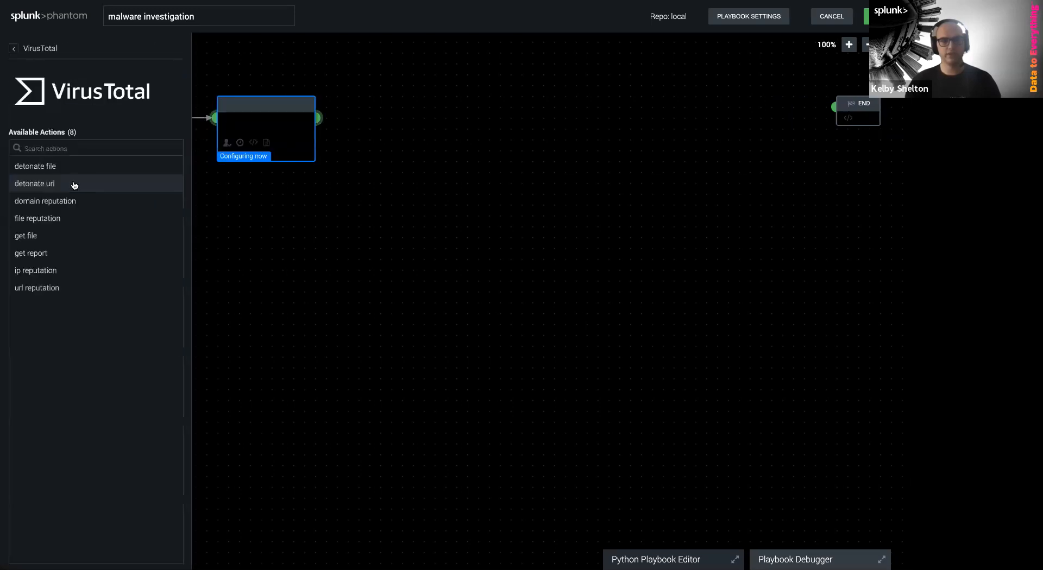
{"action": "left_click", "coordinate": [47, 217]}
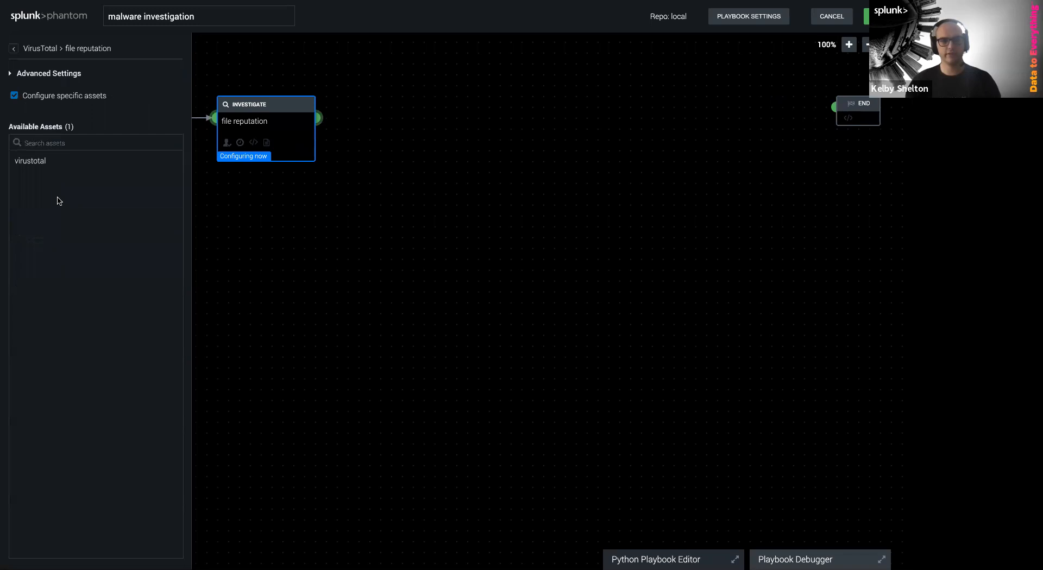
{"action": "left_click", "coordinate": [31, 166]}
{"action": "left_click", "coordinate": [276, 84]}
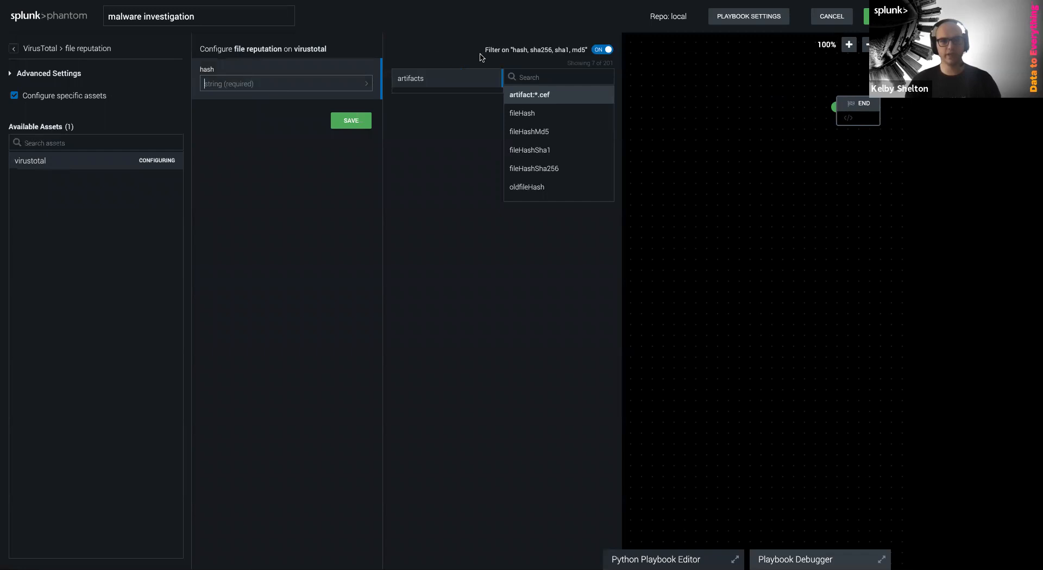
{"action": "left_click_drag", "start_coordinate": [482, 52], "coordinate": [584, 57]}
{"action": "left_click", "coordinate": [585, 57]}
{"action": "left_click", "coordinate": [525, 114]}
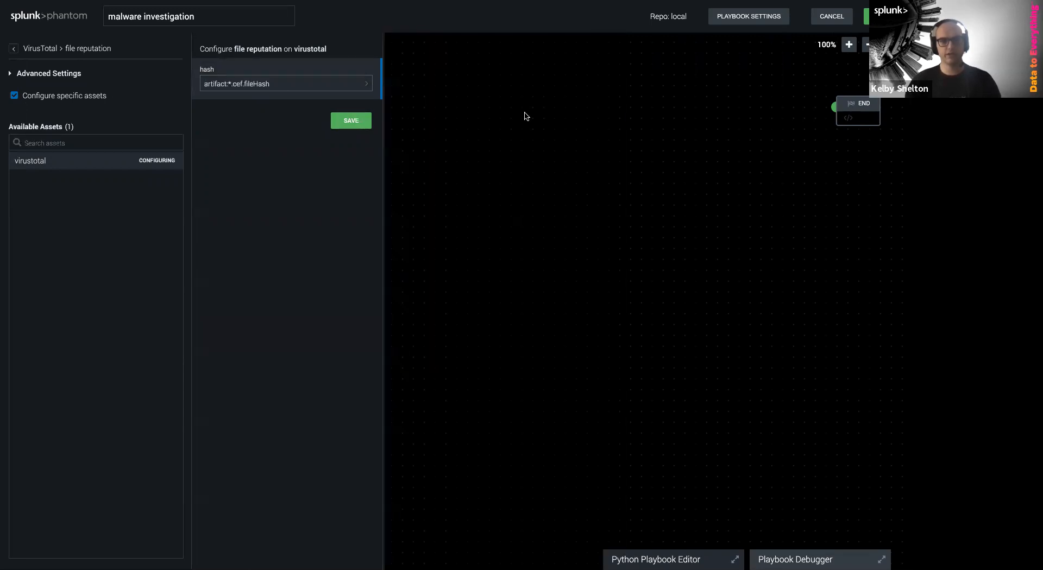
{"action": "left_click", "coordinate": [356, 123]}
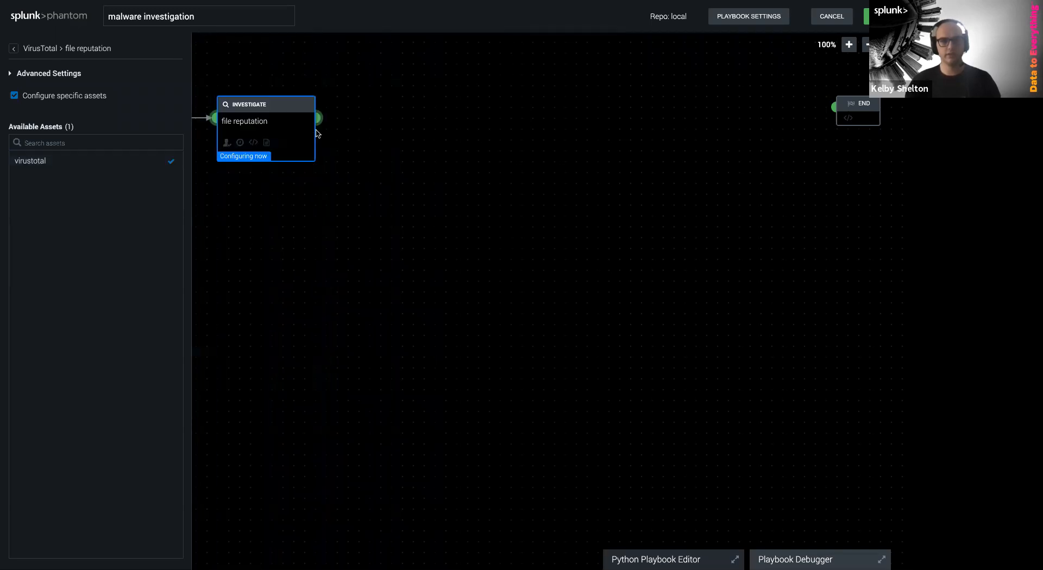
{"action": "left_click_drag", "start_coordinate": [307, 118], "coordinate": [343, 117]}
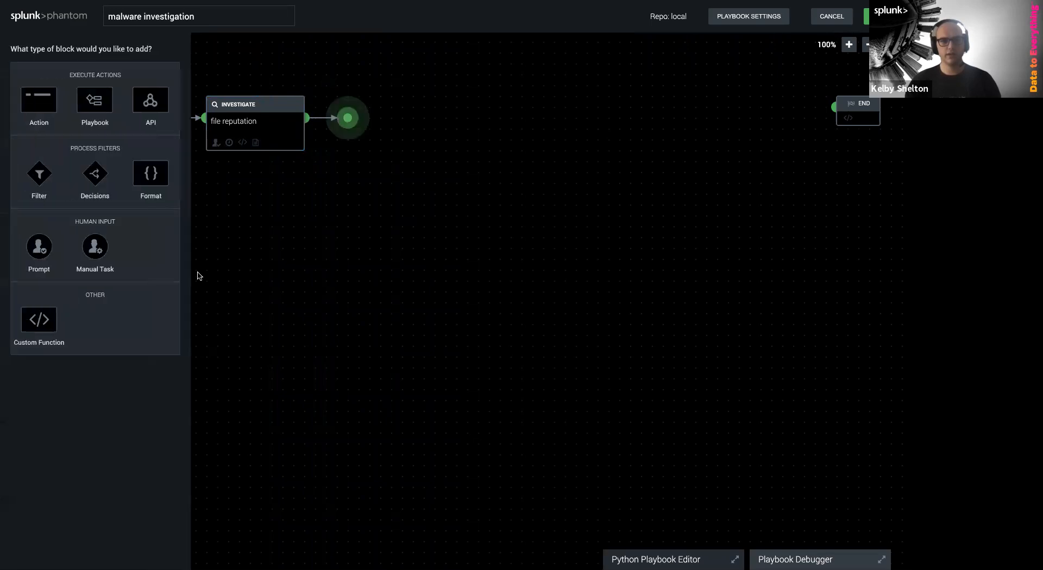
{"action": "left_click", "coordinate": [100, 185]}
{"action": "left_click", "coordinate": [83, 139]}
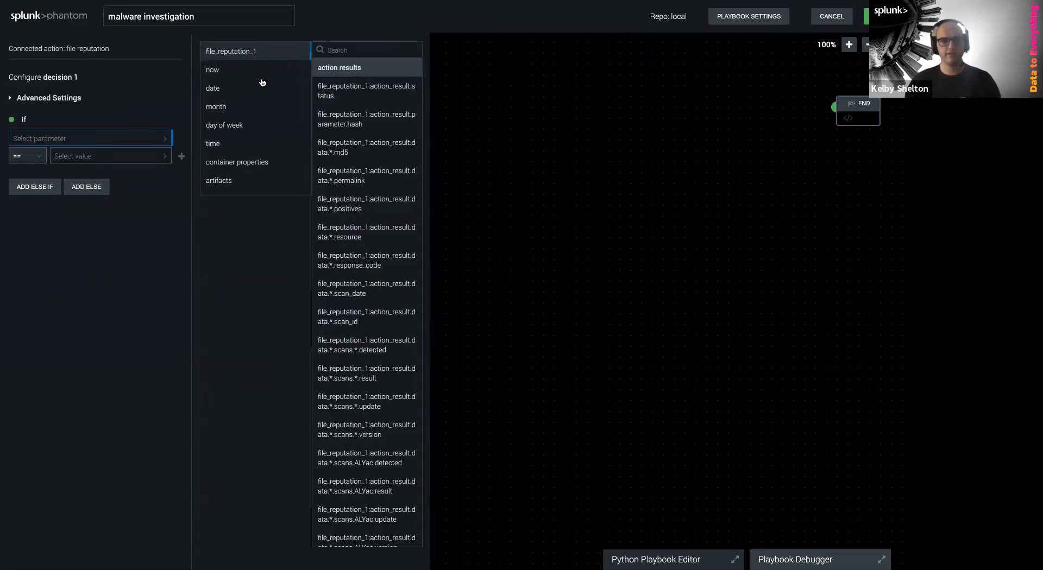
{"action": "left_click", "coordinate": [350, 54]}
{"action": "type", "text": "file"}
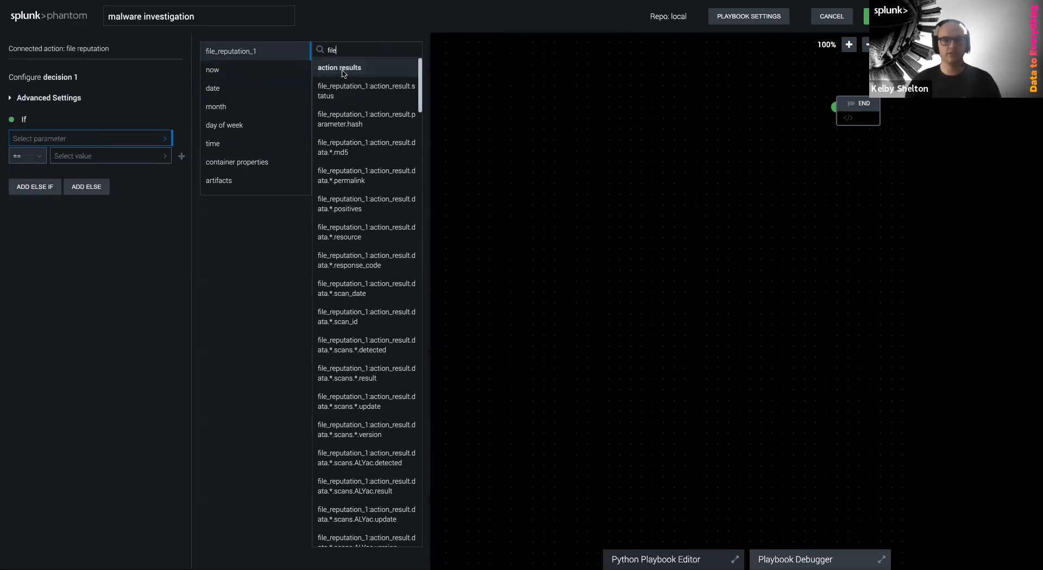
{"action": "key", "text": "BackSpace"}
{"action": "key", "text": "BackSpace"}
{"action": "key", "text": "BackSpace"}
{"action": "key", "text": "BackSpace"}
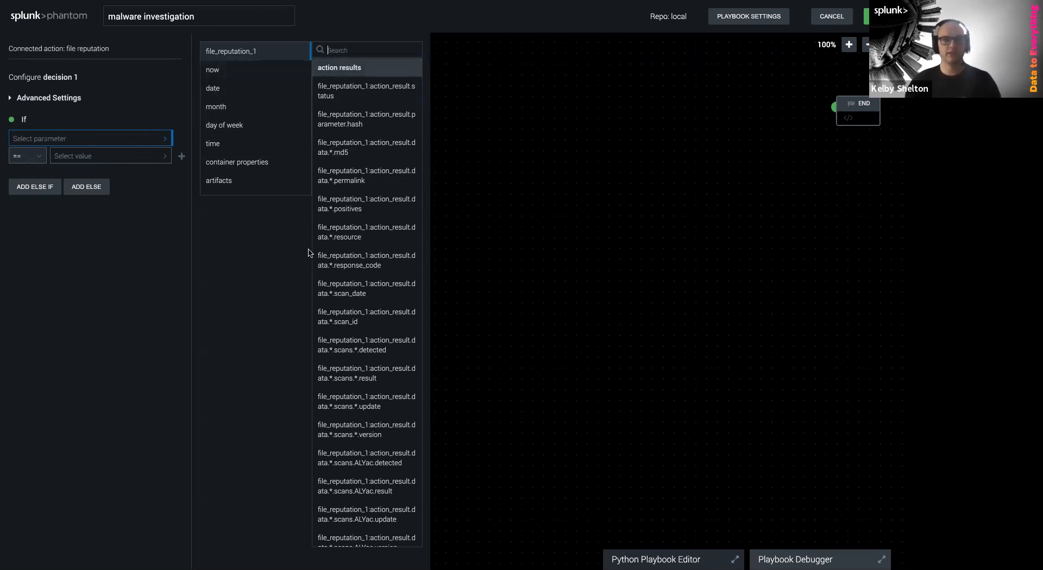
{"action": "key", "text": "Escape"}
{"action": "left_click", "coordinate": [392, 104]}
{"action": "left_click", "coordinate": [562, 133]}
{"action": "left_click_drag", "start_coordinate": [307, 117], "coordinate": [358, 117]}
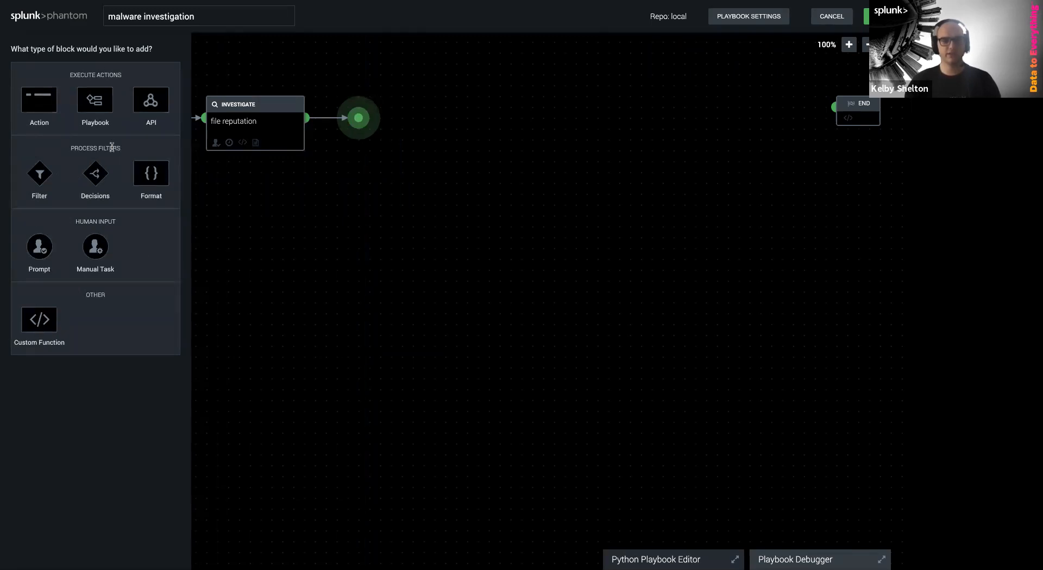
Add a decision block after file reputation that tests summary.positives
{"action": "left_click", "coordinate": [96, 183]}
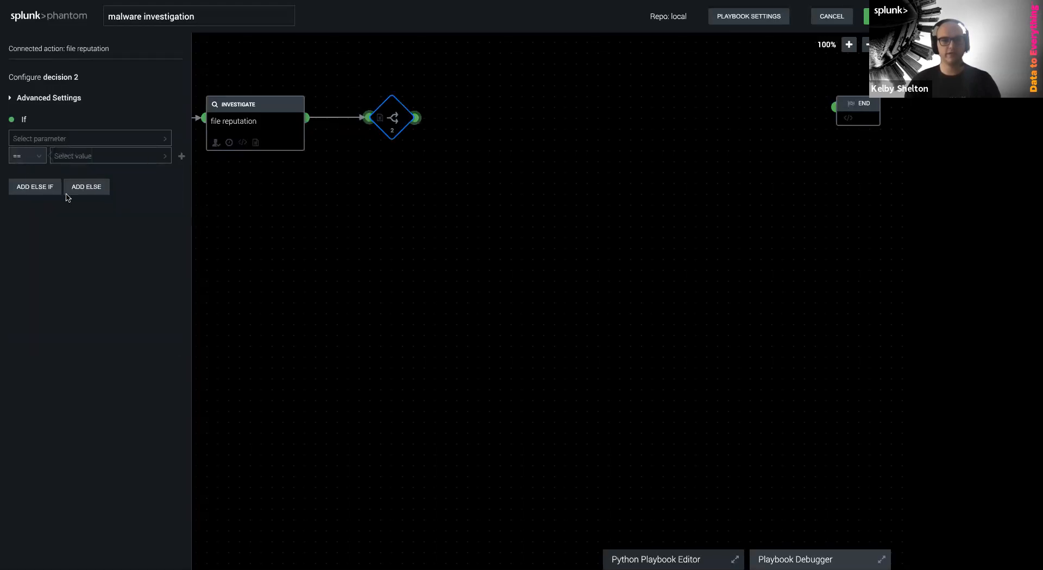
{"action": "left_click", "coordinate": [60, 141]}
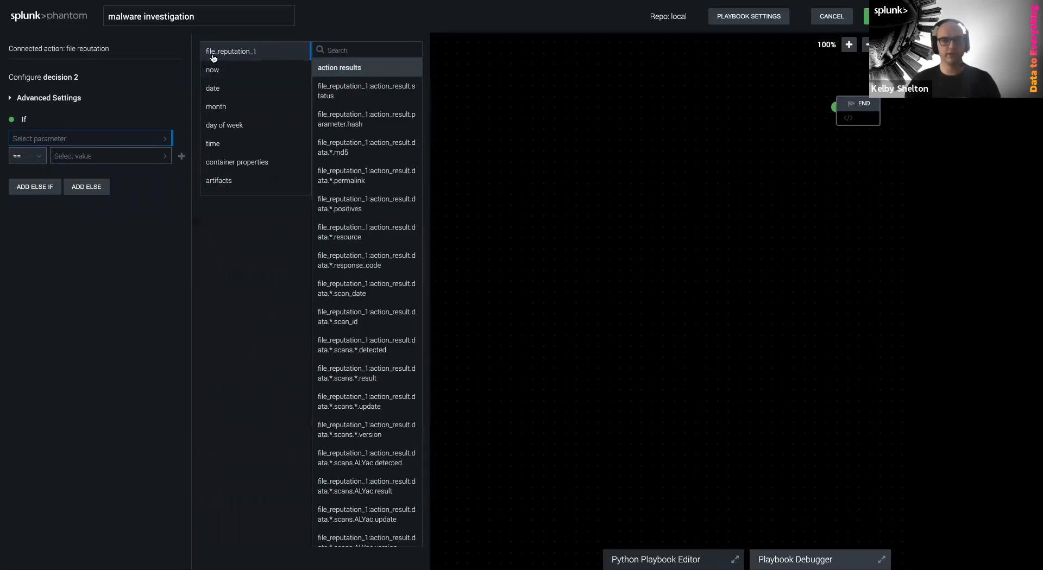
{"action": "left_click_drag", "start_coordinate": [519, 245], "coordinate": [808, 270]}
{"action": "left_click", "coordinate": [559, 275]}
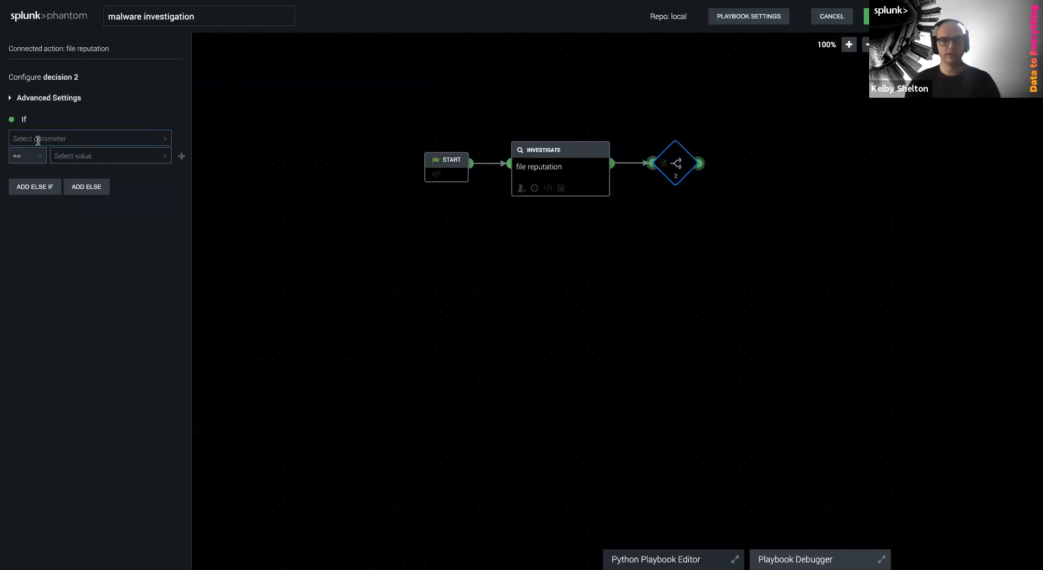
{"action": "left_click", "coordinate": [28, 138]}
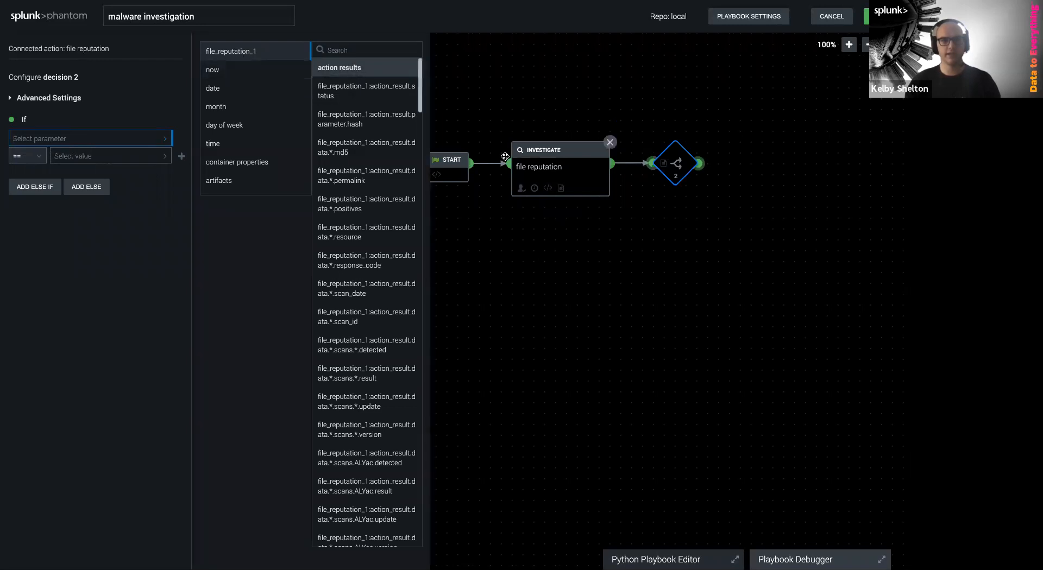
{"action": "left_click", "coordinate": [350, 50]}
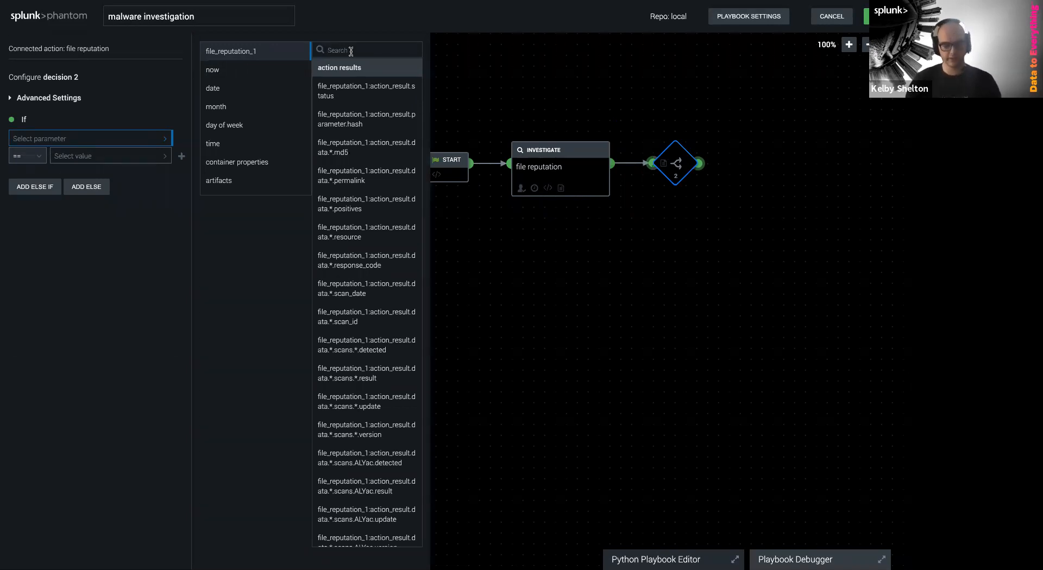
{"action": "type", "text": "posit"}
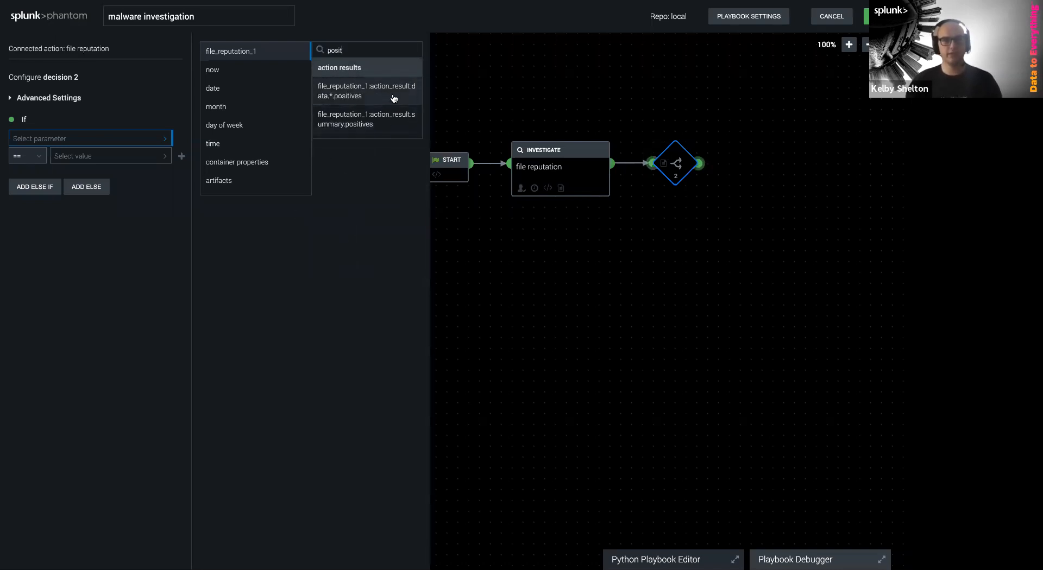
{"action": "left_click", "coordinate": [336, 124]}
Make the decision condition 'greater than 15' and close its configuration
{"action": "left_click", "coordinate": [28, 156]}
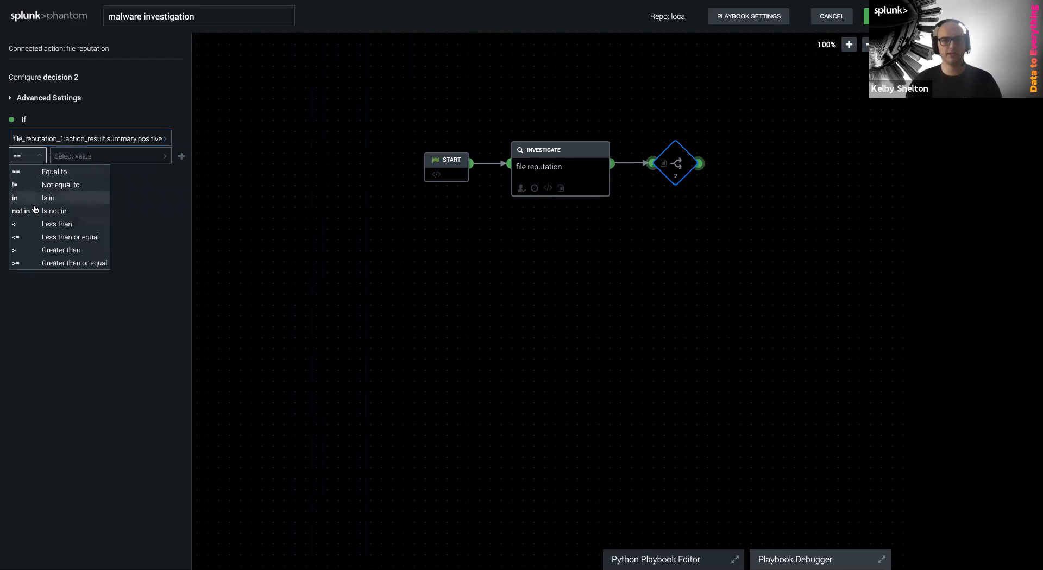
{"action": "left_click", "coordinate": [45, 251]}
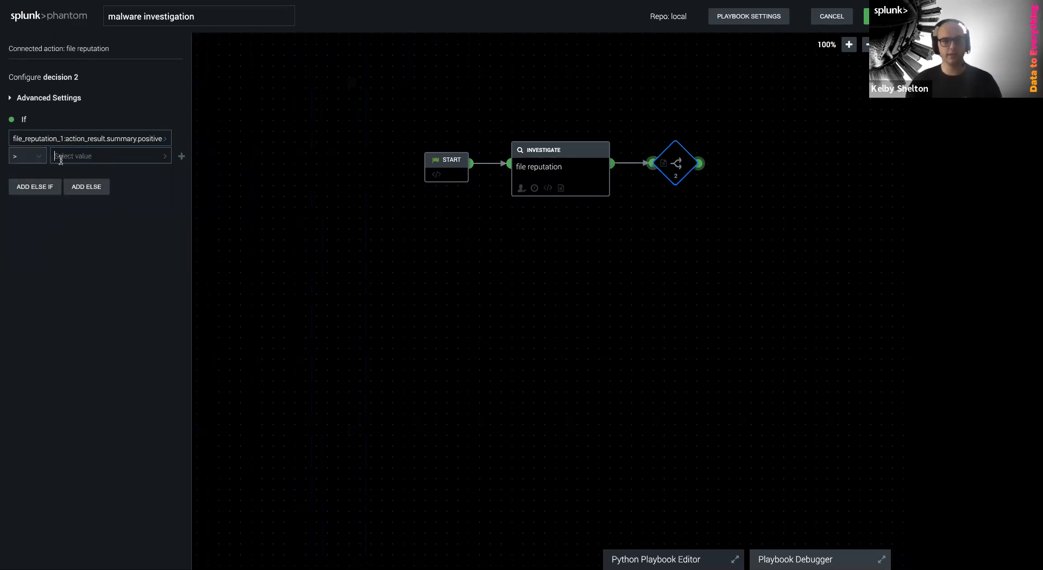
{"action": "left_click", "coordinate": [60, 157]}
{"action": "type", "text": "15"}
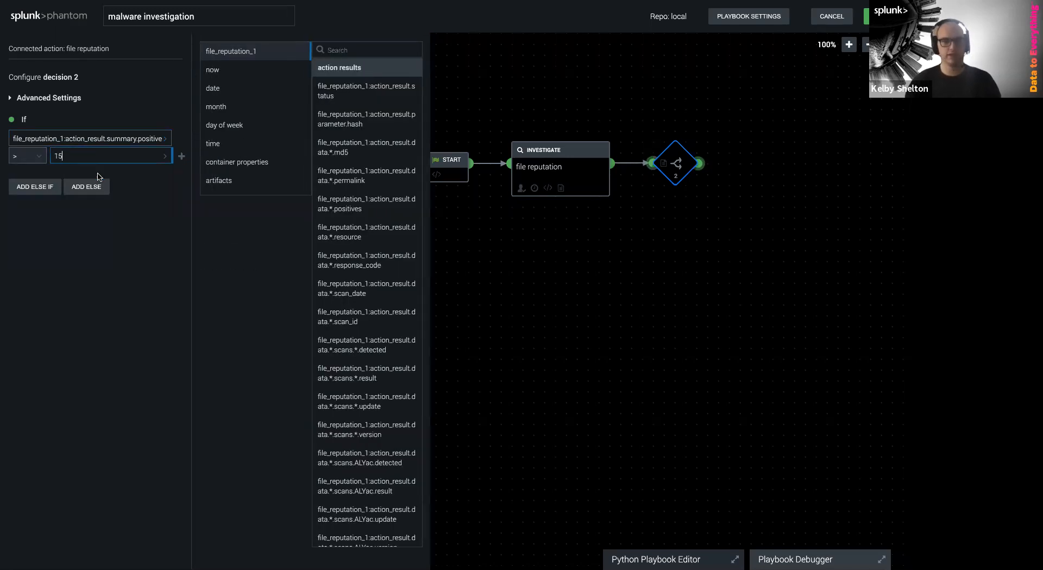
{"action": "left_click", "coordinate": [577, 295]}
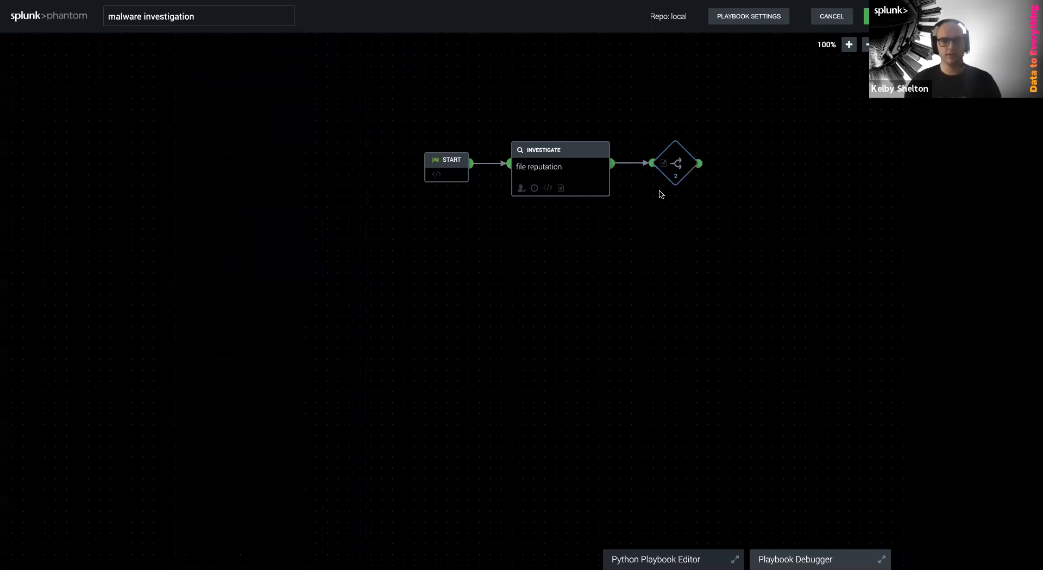
{"action": "left_click_drag", "start_coordinate": [699, 167], "coordinate": [735, 163]}
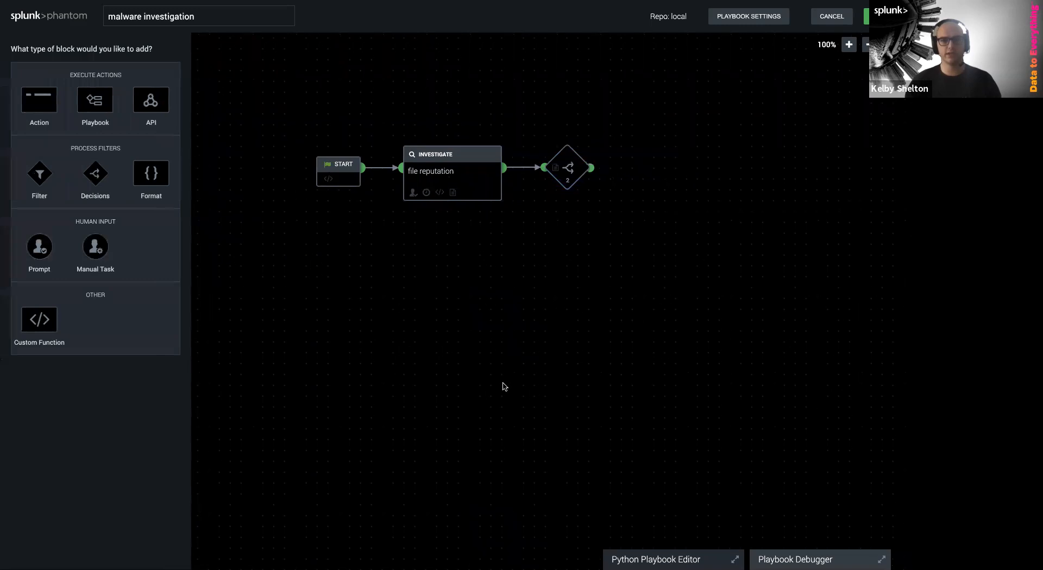
Add a pin API block with message 'Malicious File Found', linked from the decision
{"action": "left_click", "coordinate": [151, 101]}
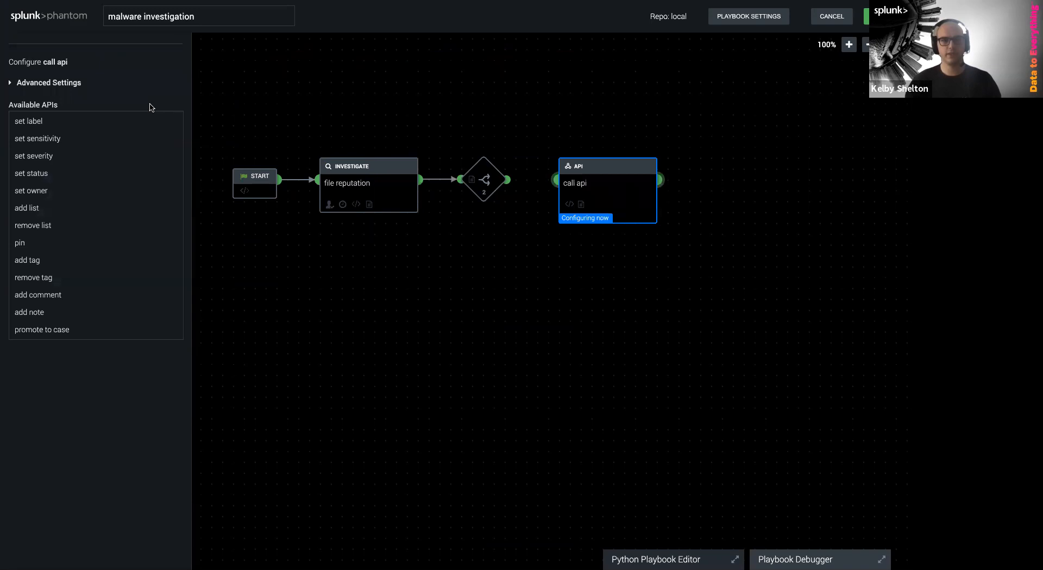
{"action": "left_click", "coordinate": [21, 244]}
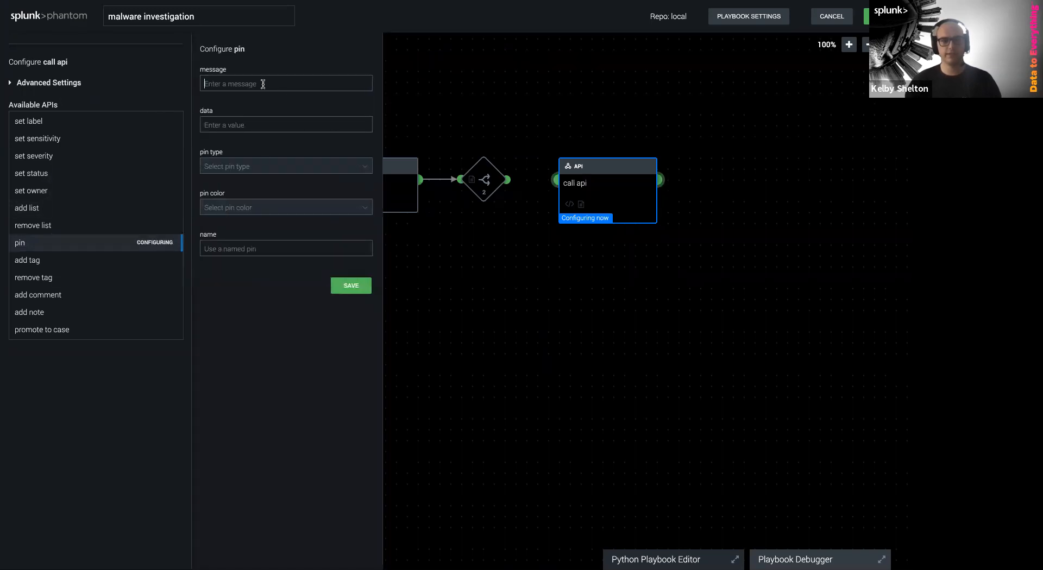
{"action": "type", "text": "Malicious File Found"}
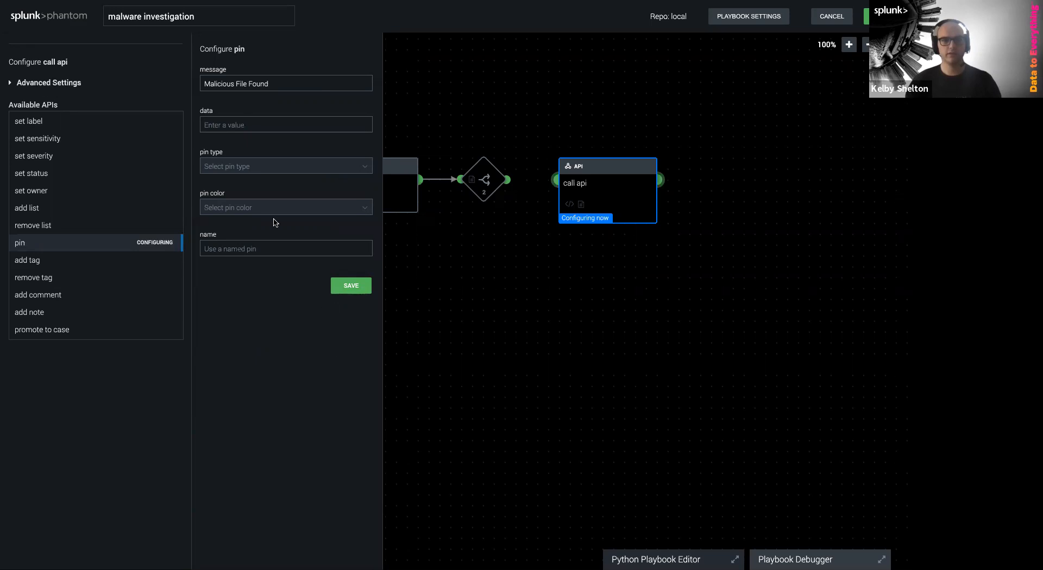
{"action": "key", "text": "Tab"}
{"action": "left_click", "coordinate": [350, 285]}
{"action": "left_click_drag", "start_coordinate": [508, 182], "coordinate": [554, 182]}
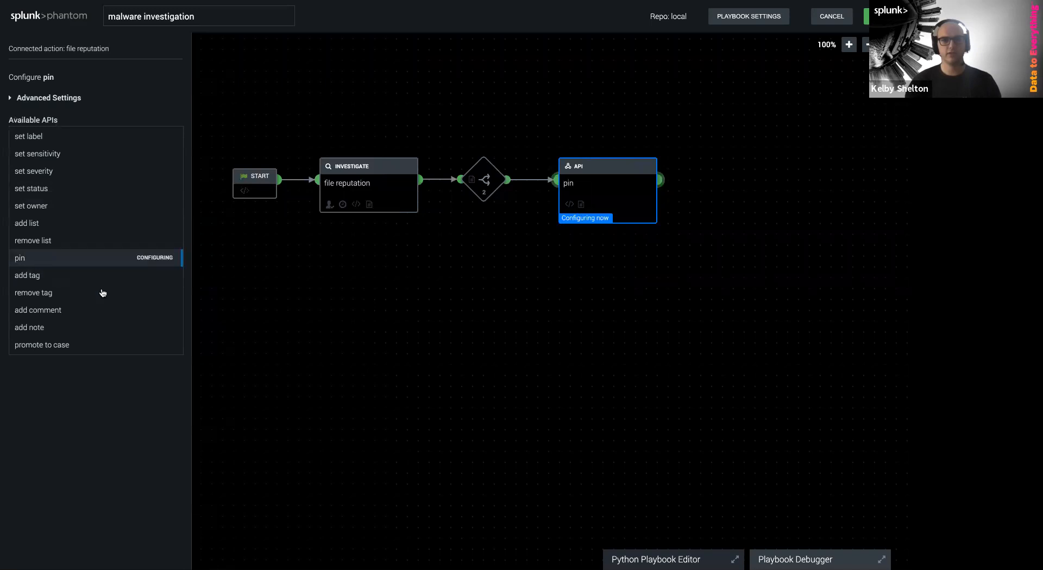
Set the pin data to the file_reputation_1 hash, type card, color red, and save
{"action": "left_click", "coordinate": [240, 126]}
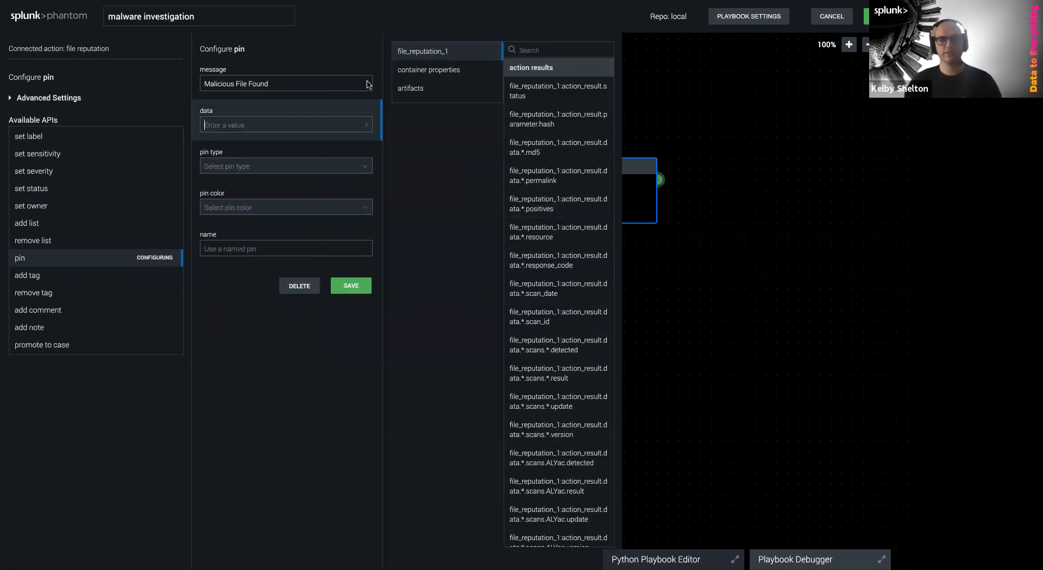
{"action": "left_click", "coordinate": [566, 53]}
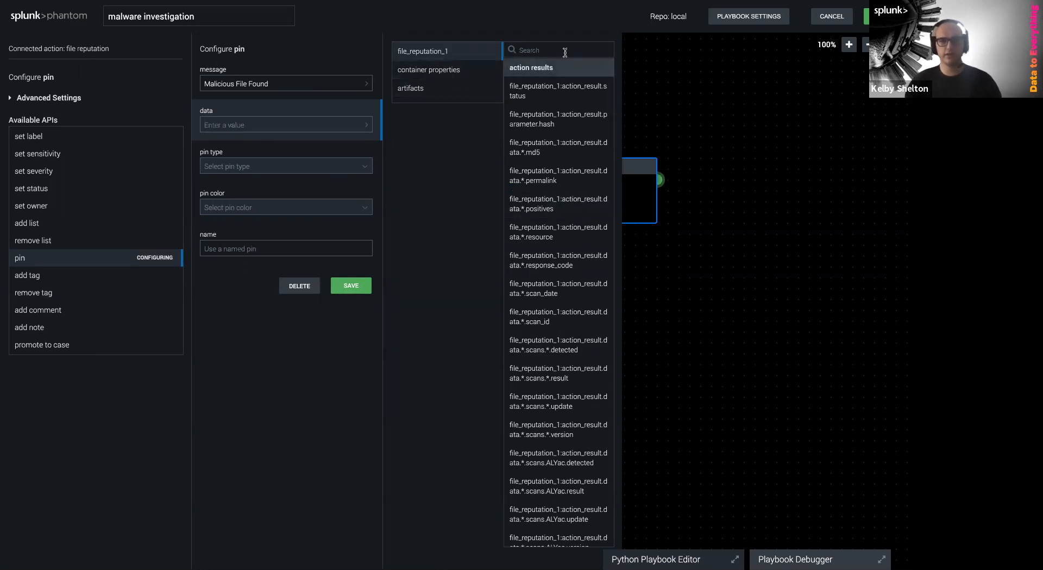
{"action": "type", "text": "hash"}
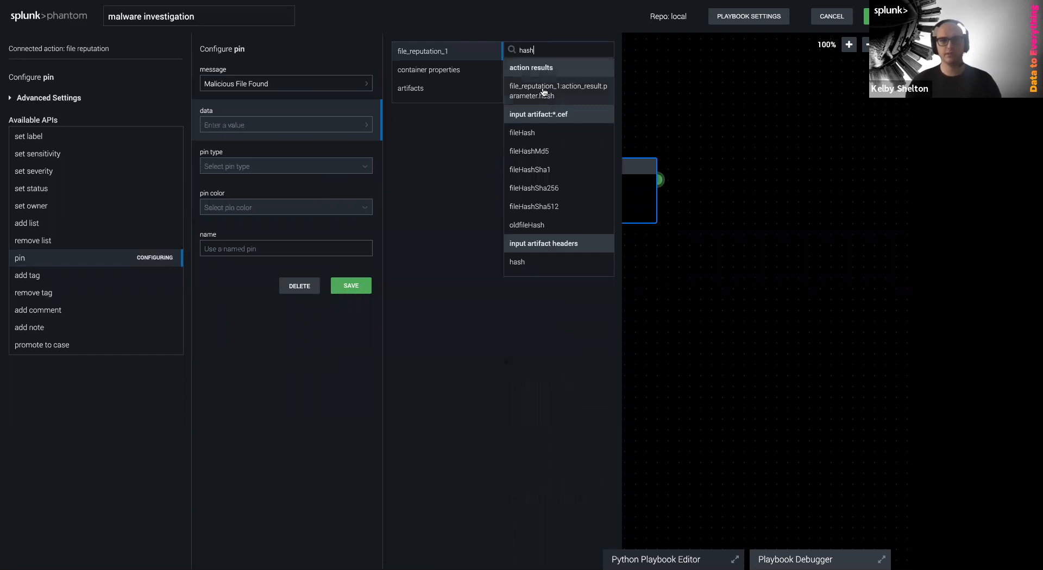
{"action": "left_click", "coordinate": [542, 93]}
{"action": "left_click", "coordinate": [317, 164]}
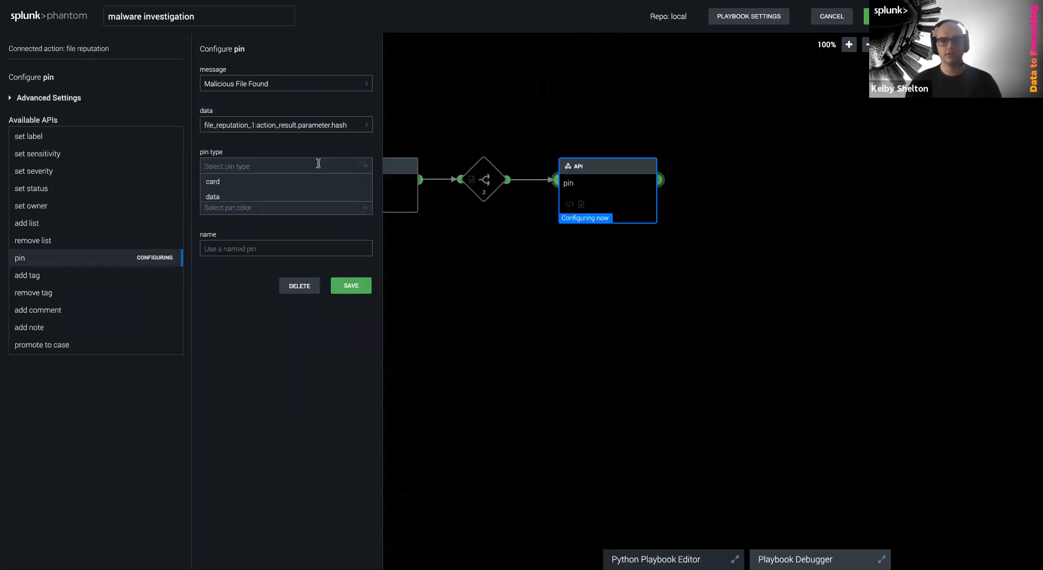
{"action": "left_click", "coordinate": [217, 181]}
{"action": "left_click", "coordinate": [233, 215]}
{"action": "left_click", "coordinate": [250, 255]}
{"action": "left_click", "coordinate": [337, 286]}
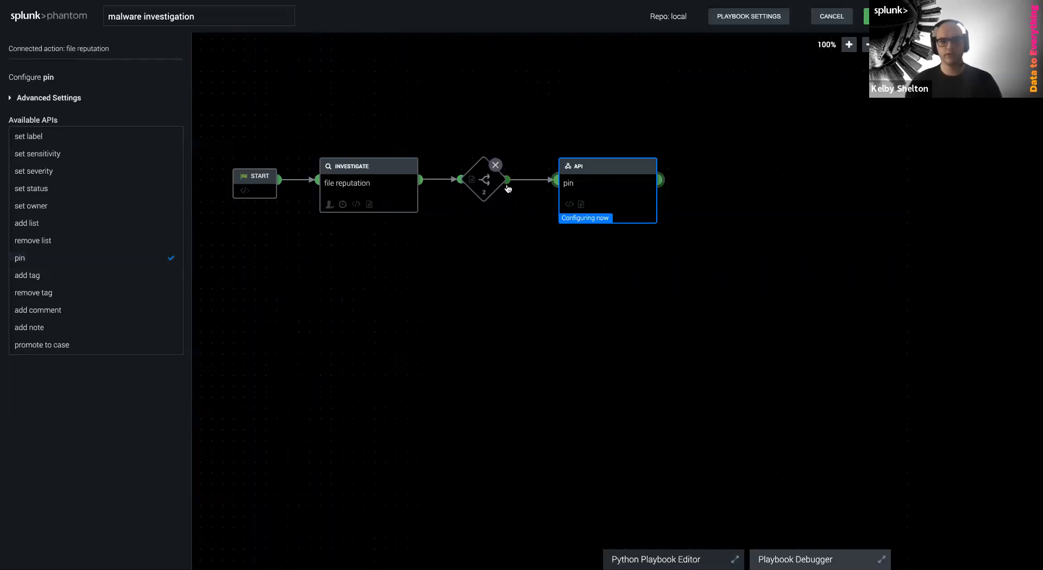
{"action": "left_click_drag", "start_coordinate": [506, 184], "coordinate": [553, 259]}
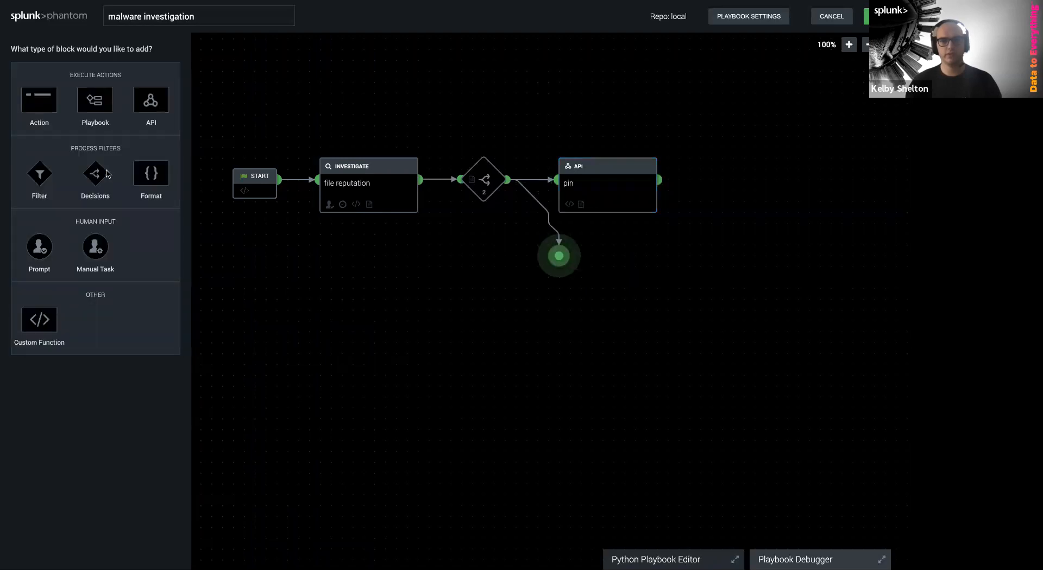
Add a VirusTotal detonate file action on a second branch, renamed 'quarantine file'
{"action": "left_click", "coordinate": [39, 111]}
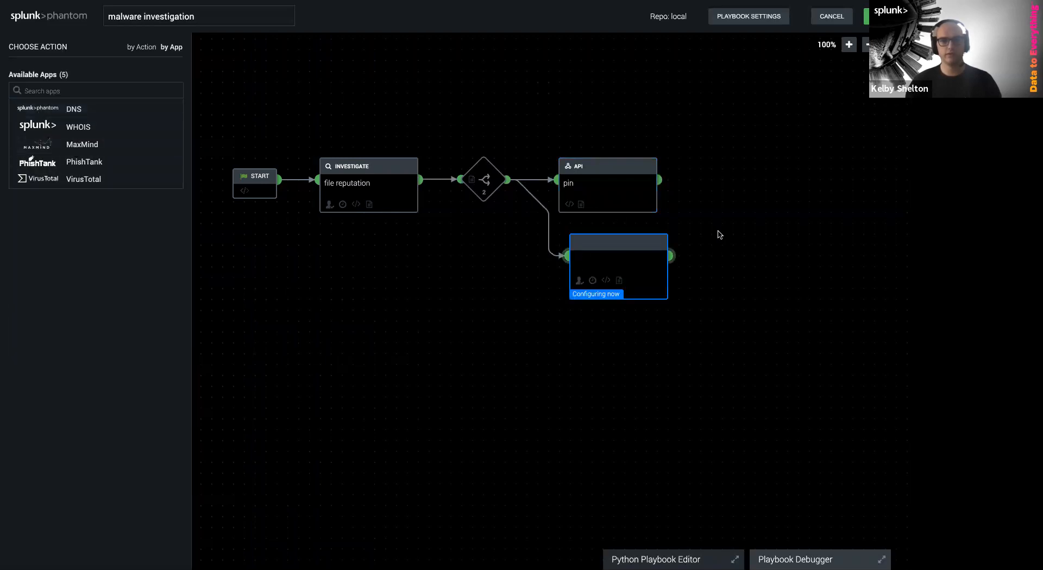
{"action": "left_click_drag", "start_coordinate": [578, 270], "coordinate": [603, 283]}
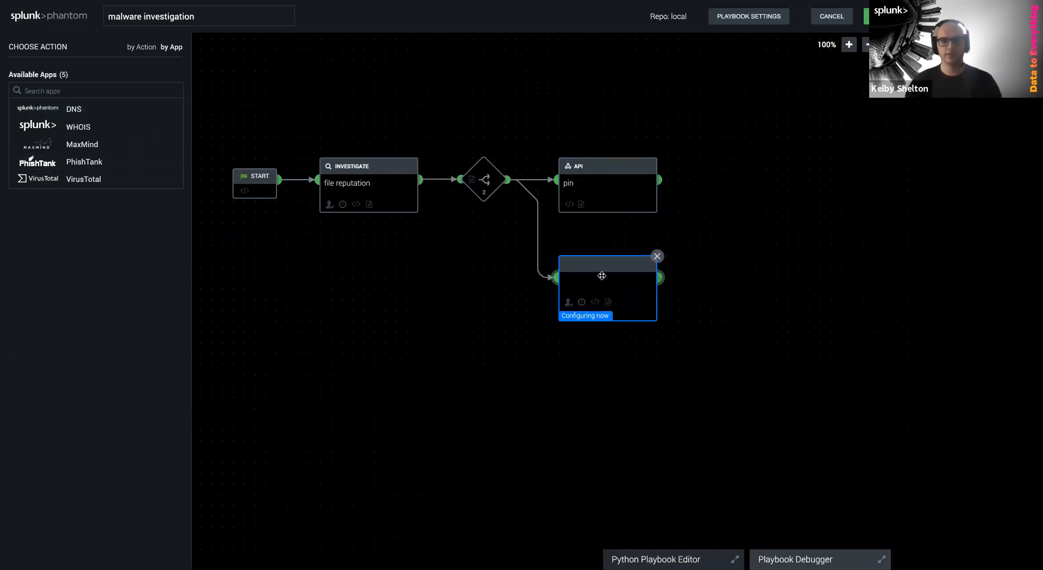
{"action": "left_click", "coordinate": [85, 179]}
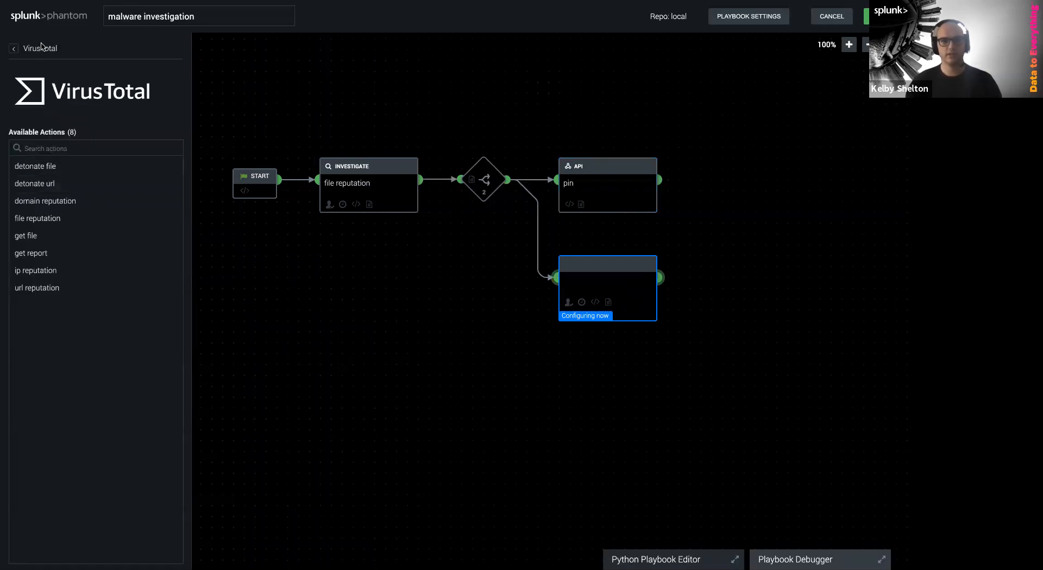
{"action": "left_click", "coordinate": [47, 171]}
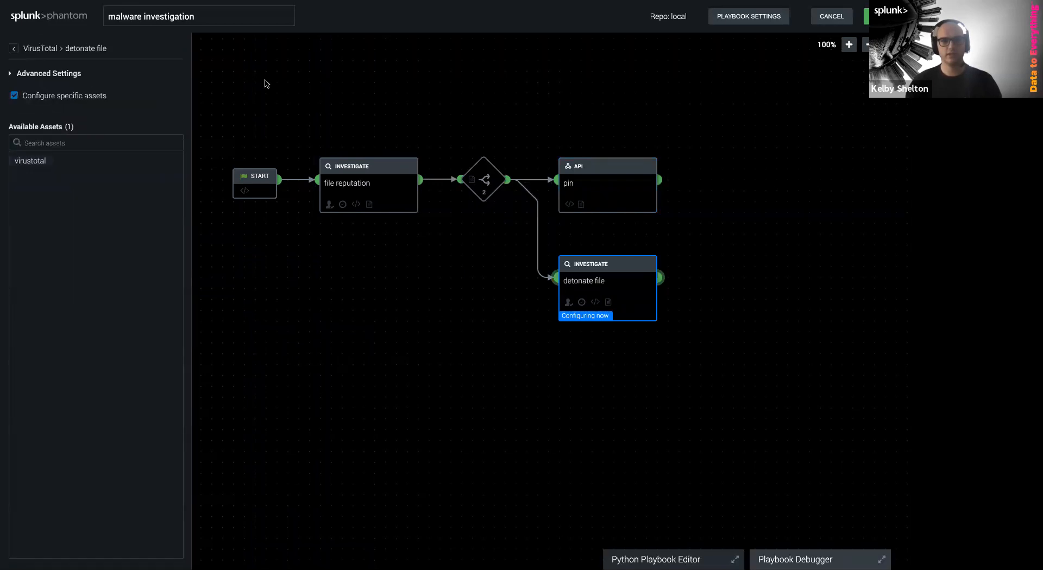
{"action": "left_click", "coordinate": [47, 74]}
{"action": "left_click", "coordinate": [45, 90]}
{"action": "type", "text": "quarantine file"}
{"action": "left_click", "coordinate": [760, 342]}
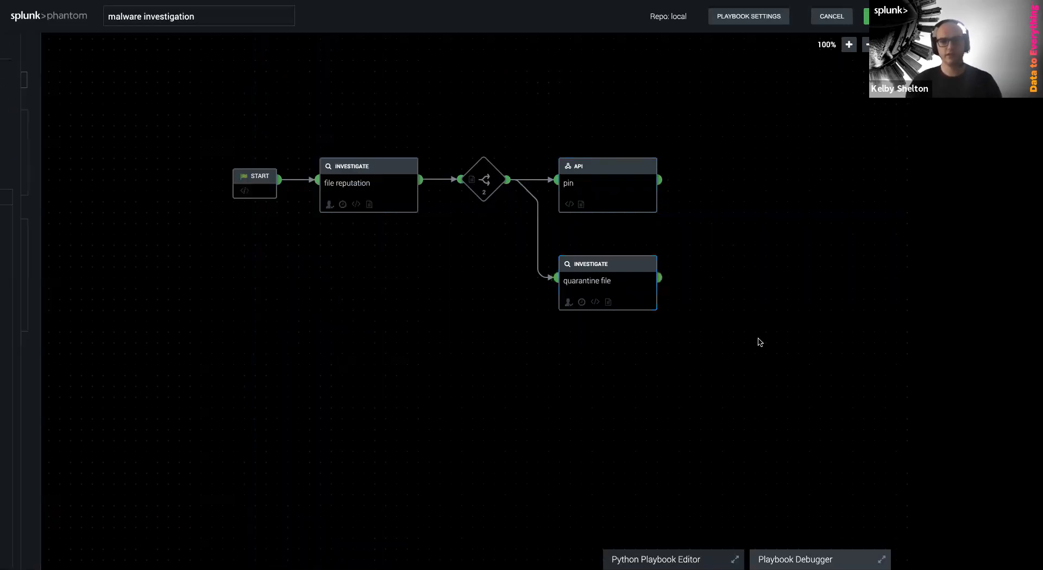
{"action": "left_click", "coordinate": [738, 391]}
Delete the quarantine file block, leaving only the pin branch
{"action": "left_click_drag", "start_coordinate": [607, 404], "coordinate": [540, 406]}
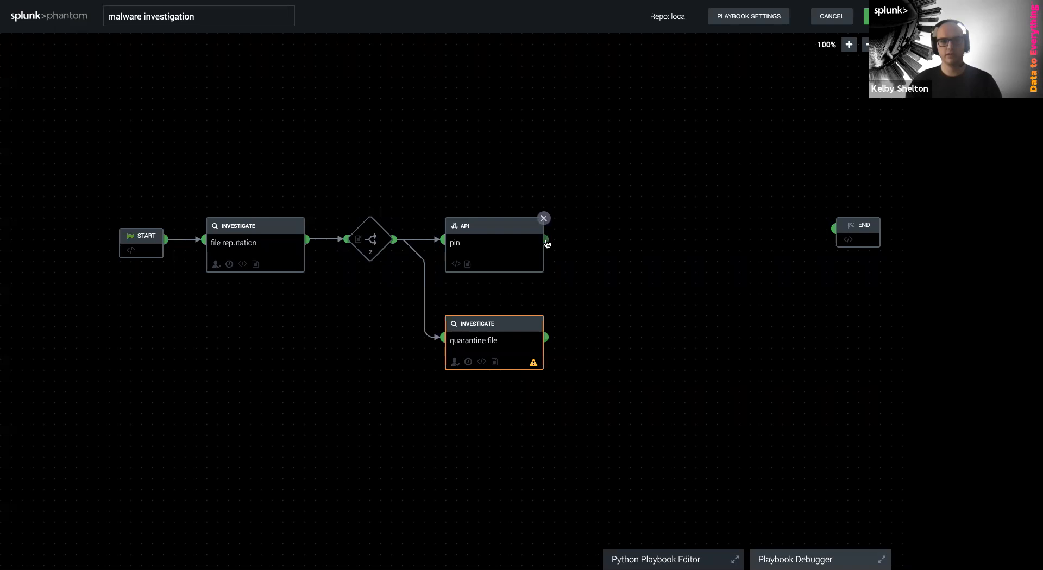
{"action": "left_click_drag", "start_coordinate": [546, 337], "coordinate": [591, 339]}
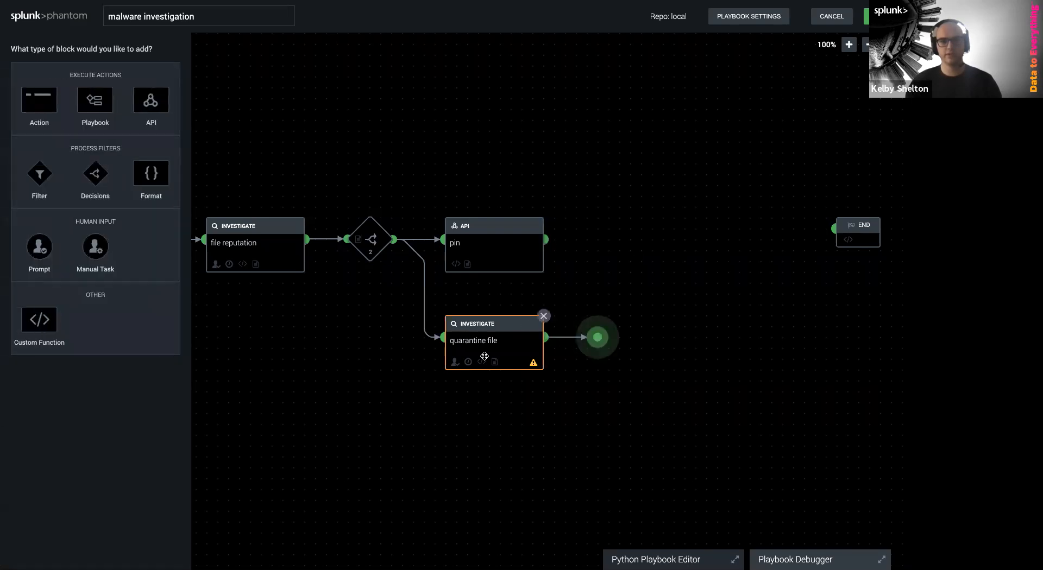
{"action": "left_click", "coordinate": [747, 198]}
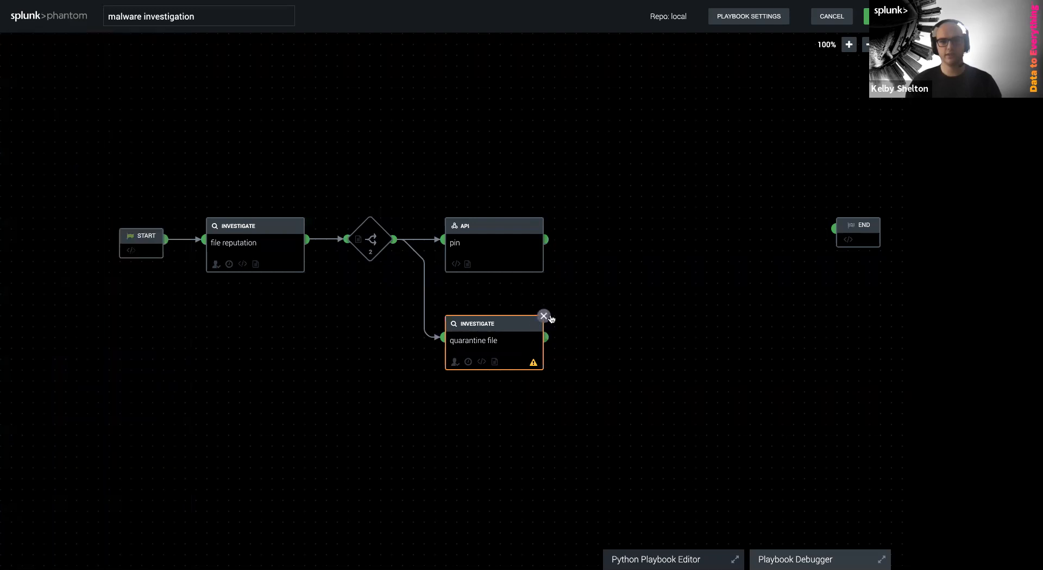
{"action": "left_click", "coordinate": [543, 316]}
{"action": "key", "text": "Return"}
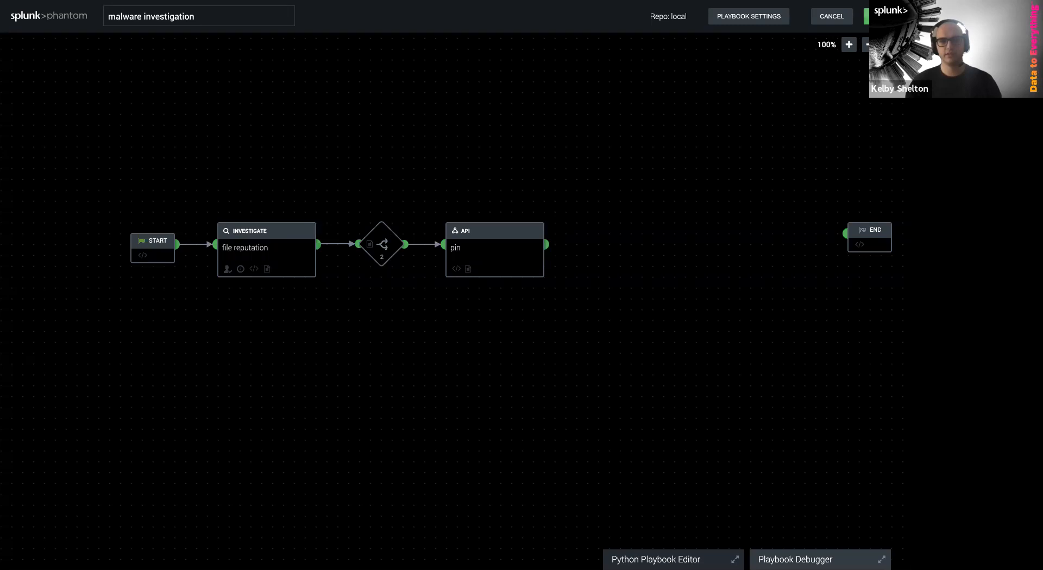
Set Operates on to all labels (*) and save the playbook with comment 'finished'
{"action": "left_click", "coordinate": [675, 346]}
{"action": "left_click", "coordinate": [813, 108]}
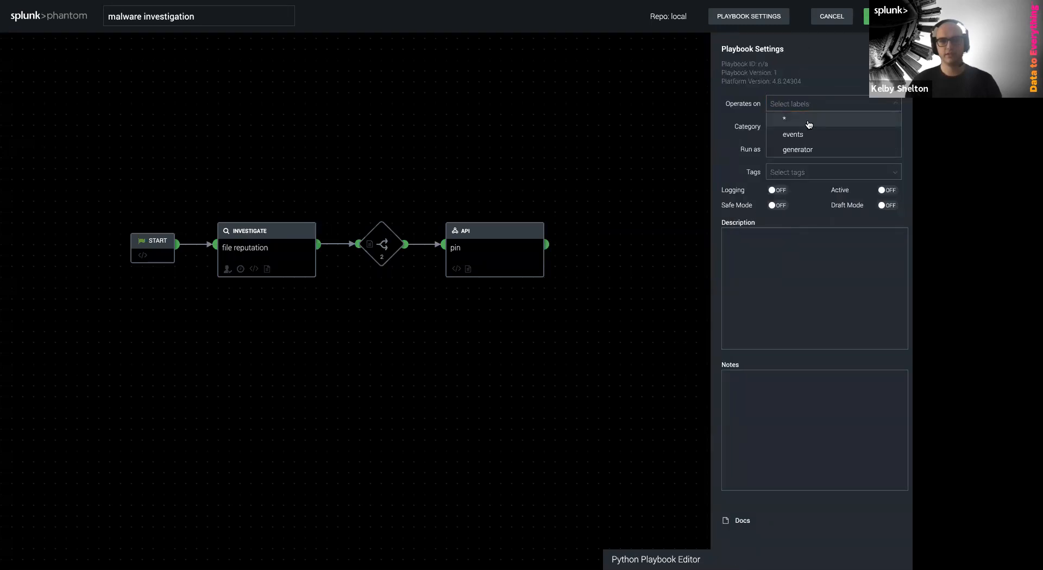
{"action": "left_click", "coordinate": [807, 122]}
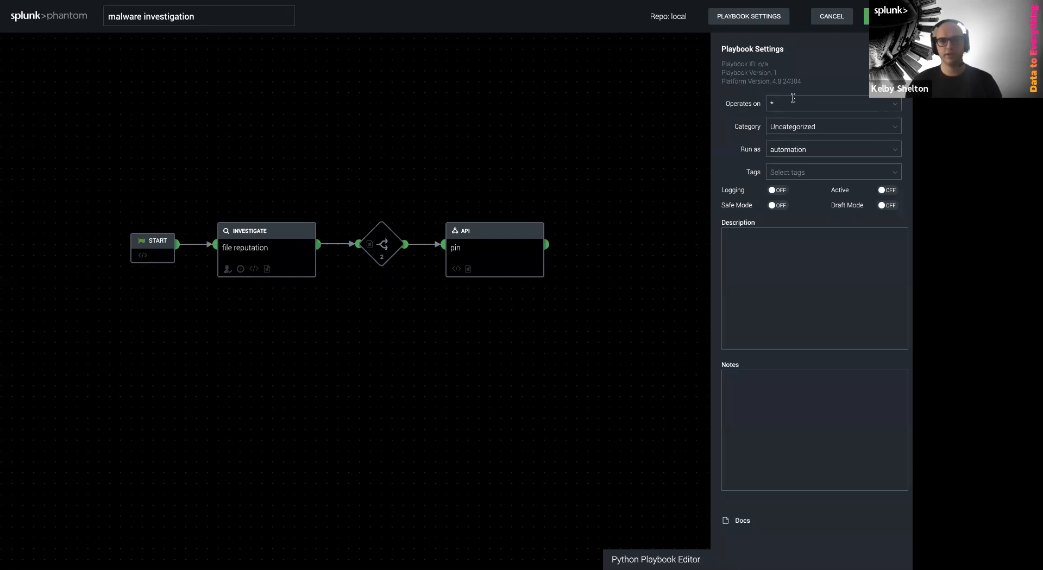
{"action": "left_click", "coordinate": [884, 17]}
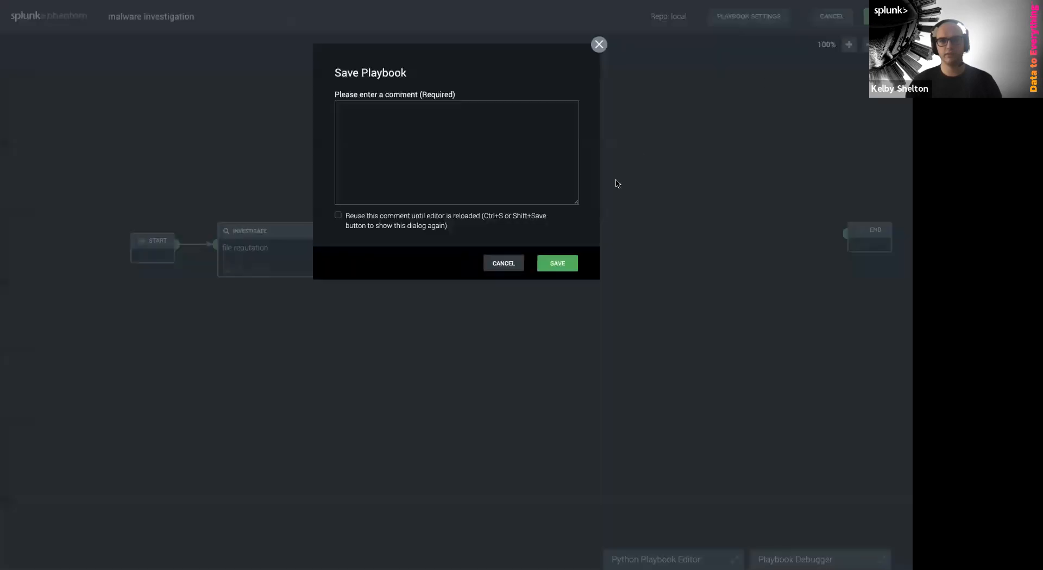
{"action": "type", "text": "finished"}
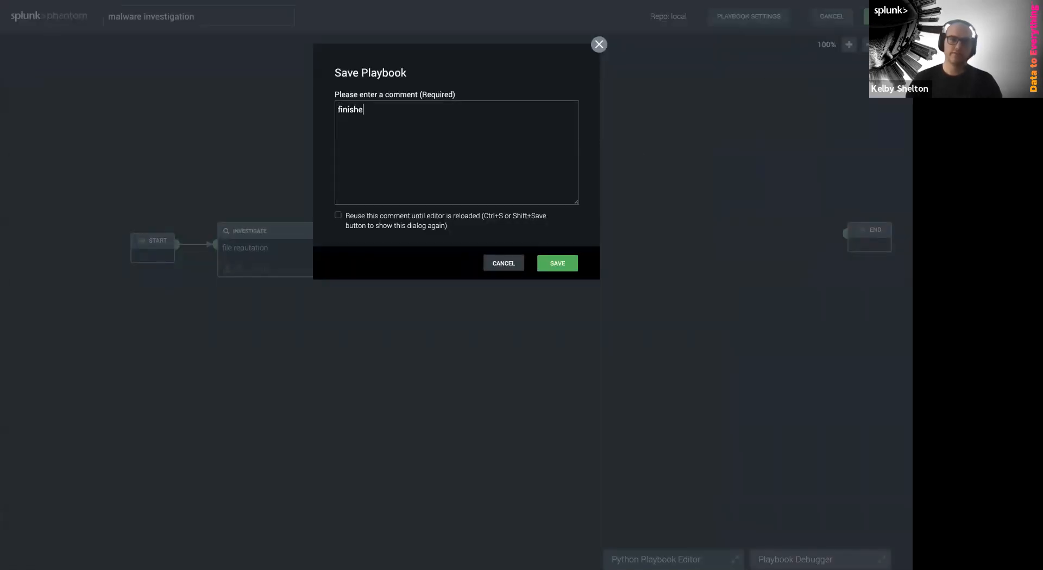
{"action": "left_click", "coordinate": [566, 267]}
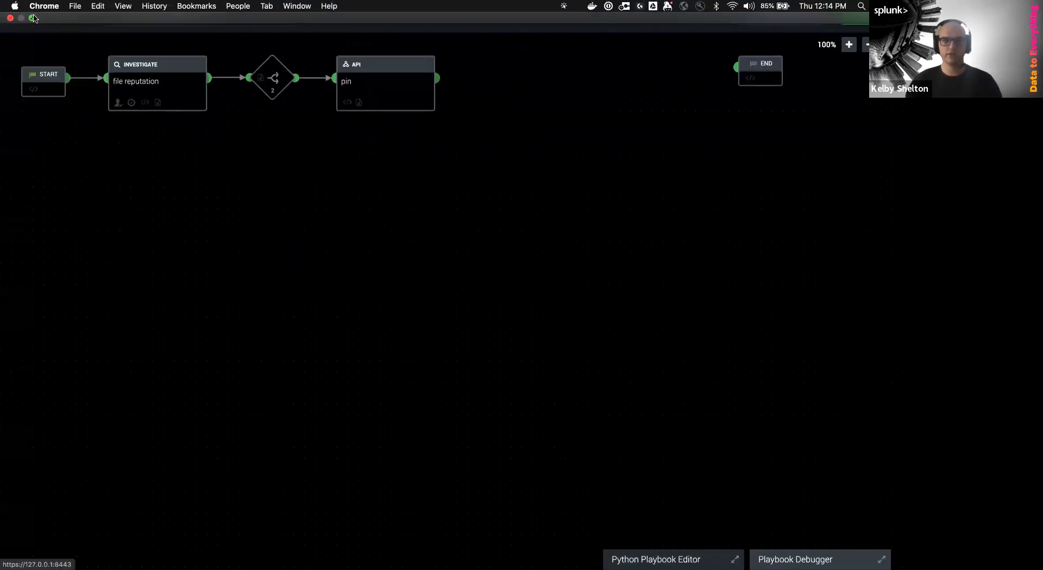
Navigate through Sources to the Trojan.JS.Downloader.FHE (B) event's investigation page
{"action": "left_click", "coordinate": [32, 18]}
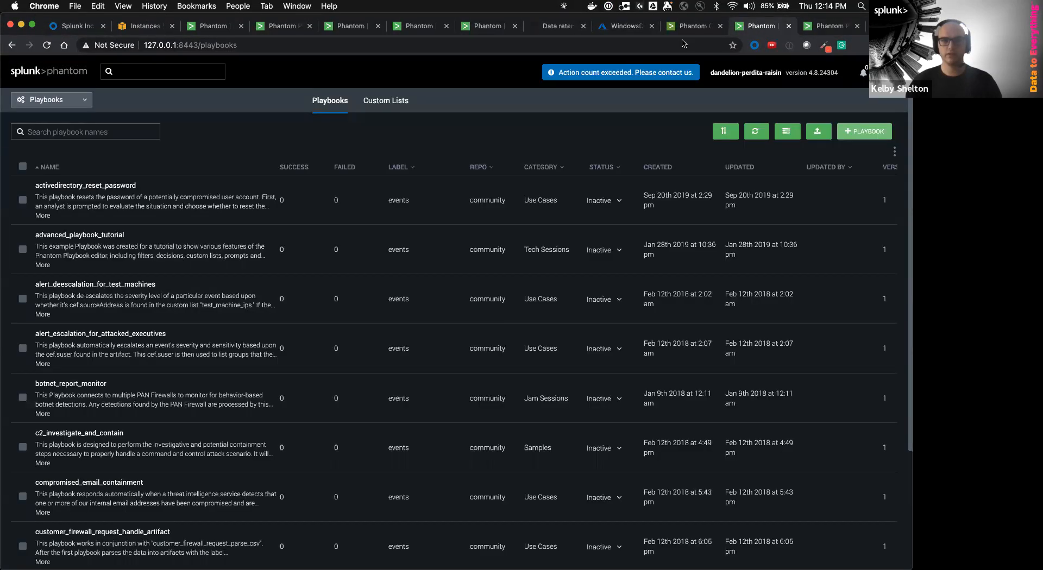
{"action": "left_click", "coordinate": [834, 28]}
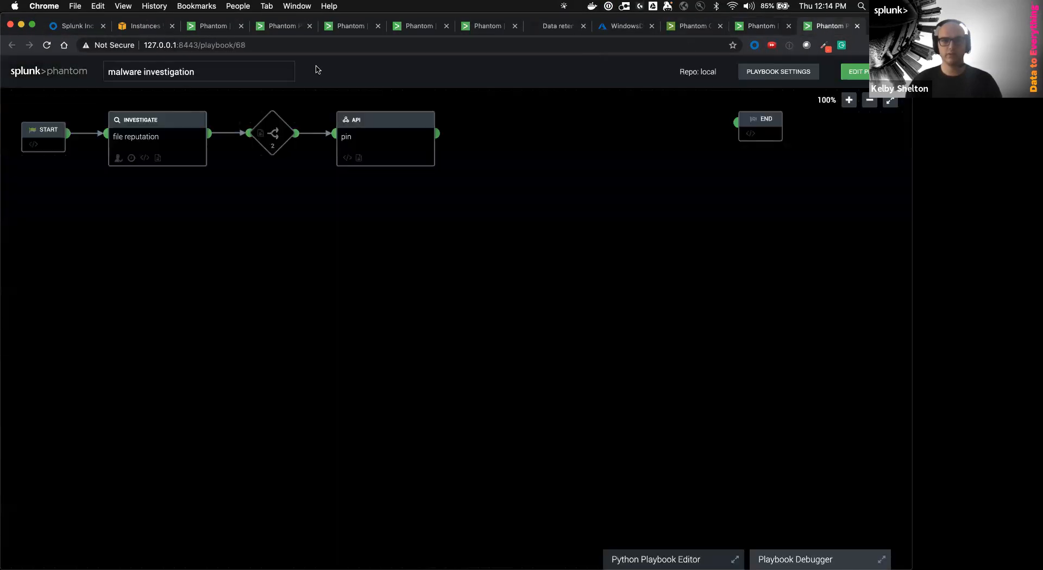
{"action": "left_click", "coordinate": [763, 26]}
{"action": "left_click", "coordinate": [36, 100]}
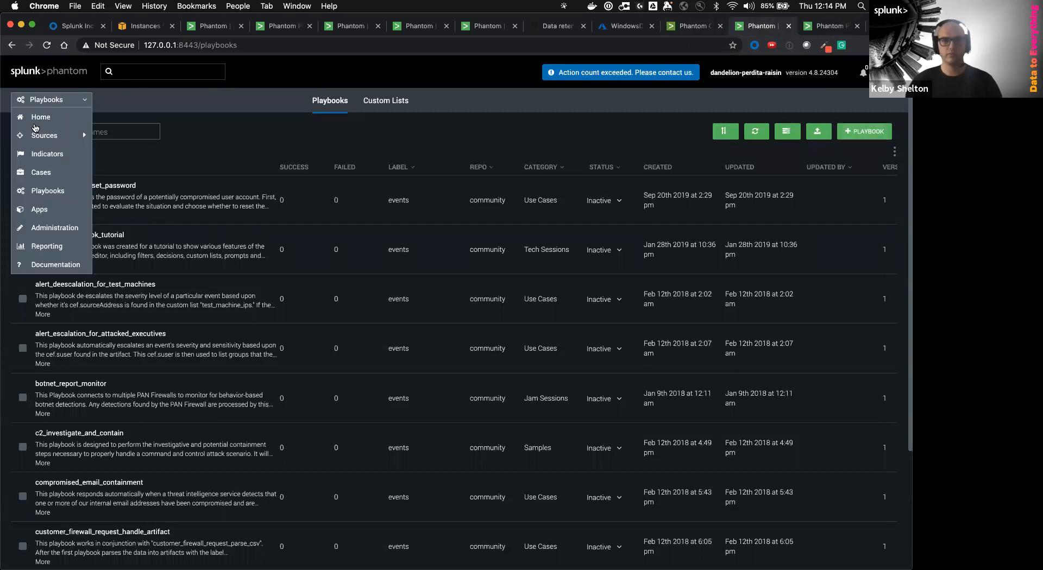
{"action": "left_click", "coordinate": [40, 137]}
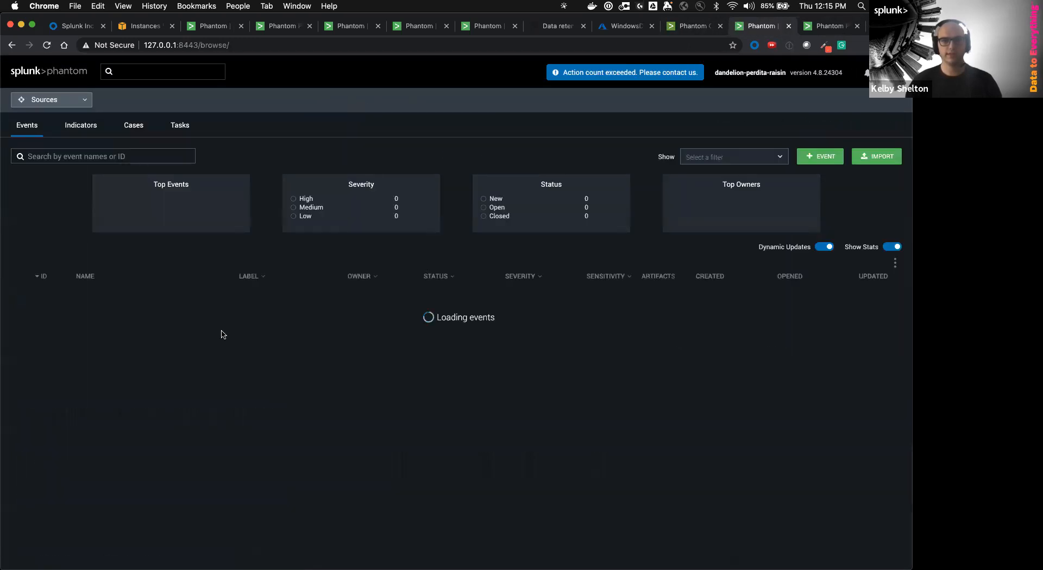
{"action": "left_click", "coordinate": [150, 301]}
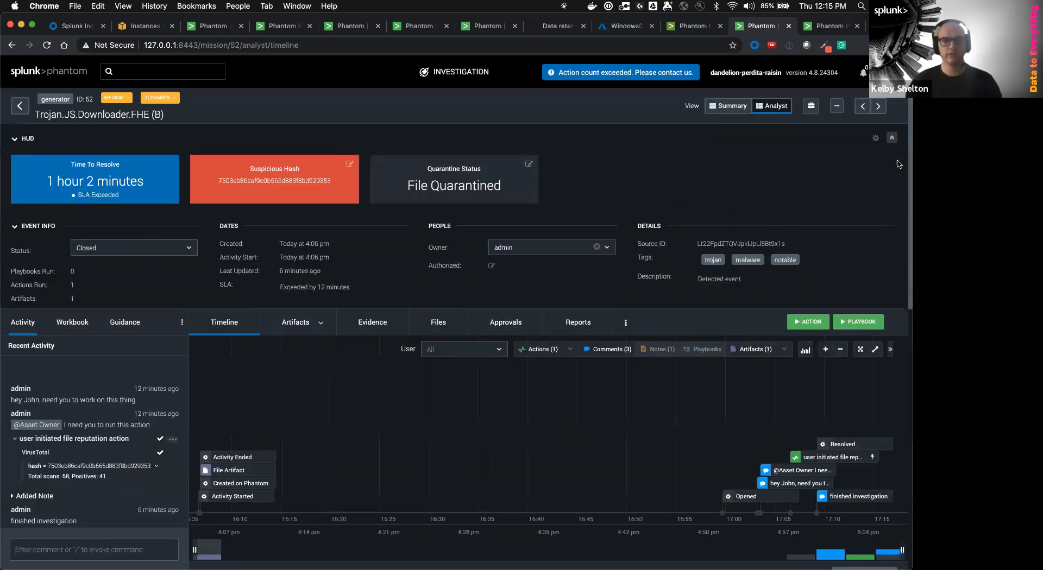
Delete the Quarantine Status and Suspicious Hash cards from the event's HUD
{"action": "left_click", "coordinate": [875, 138]}
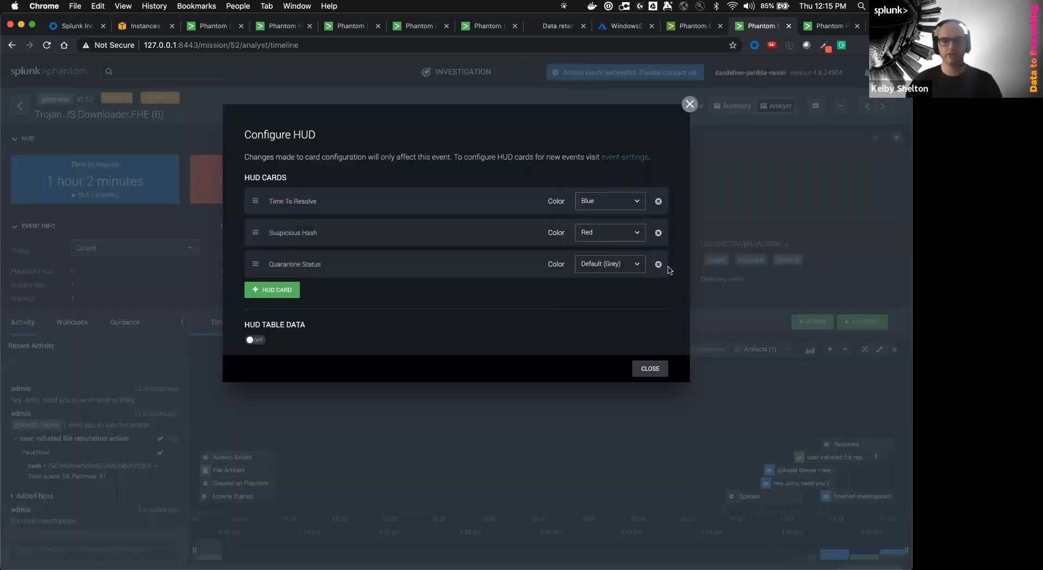
{"action": "left_click", "coordinate": [658, 265]}
{"action": "left_click", "coordinate": [658, 233]}
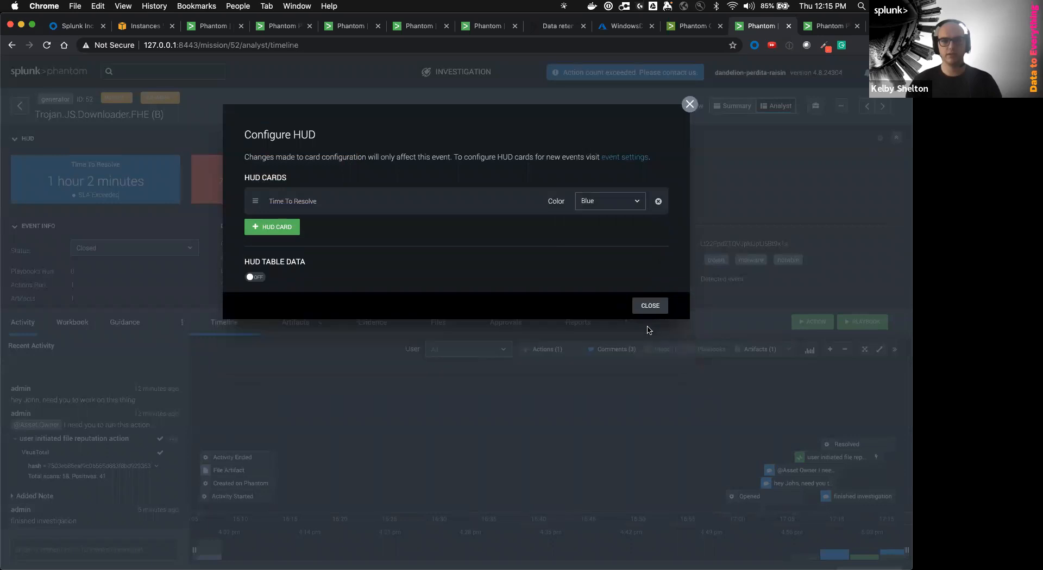
{"action": "left_click", "coordinate": [650, 304]}
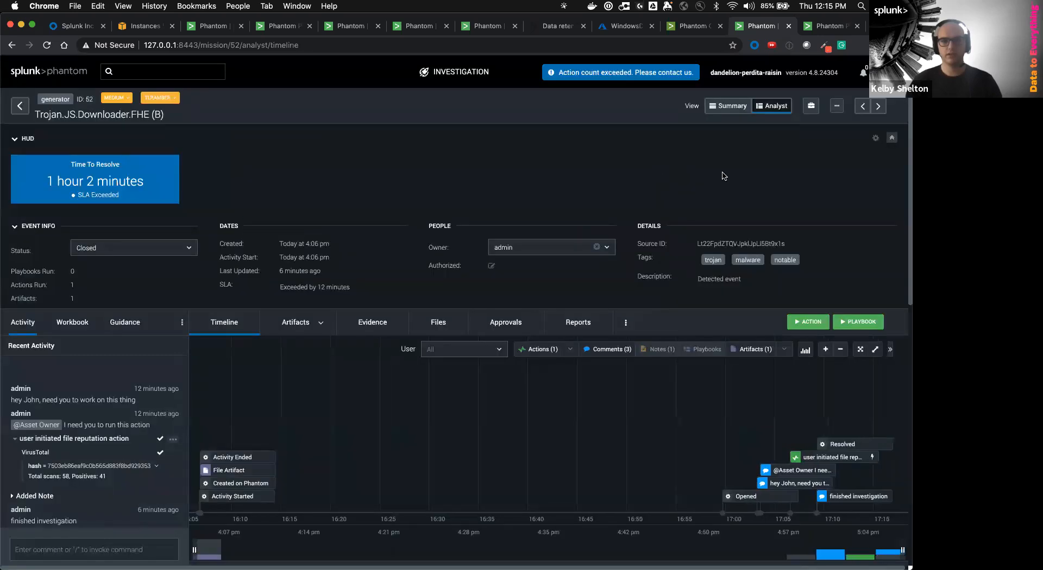
Run the malware investigation playbook on event 52 with scope set to All
{"action": "left_click", "coordinate": [862, 323]}
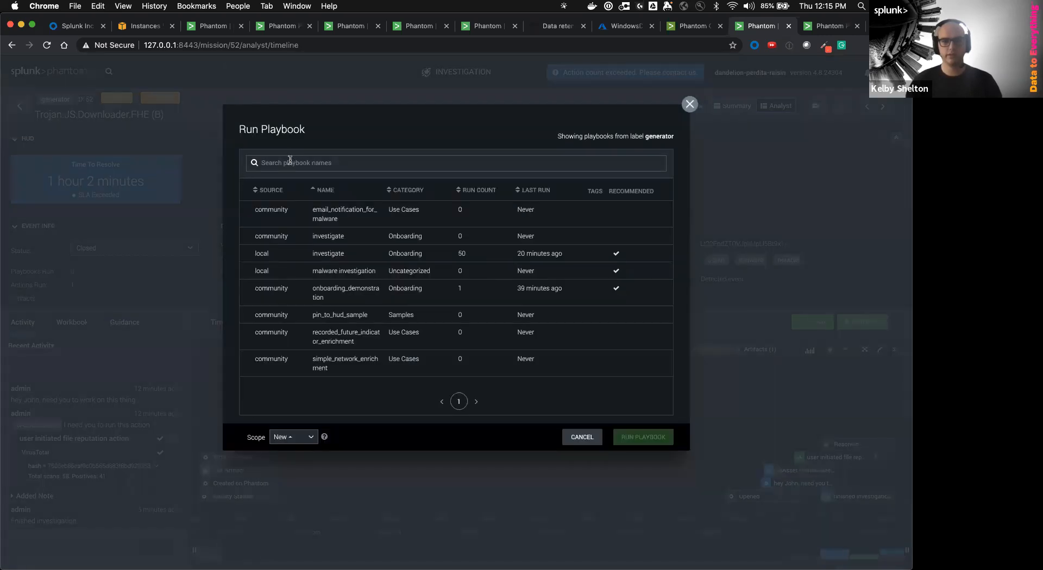
{"action": "left_click", "coordinate": [290, 161]}
{"action": "type", "text": "investigation"}
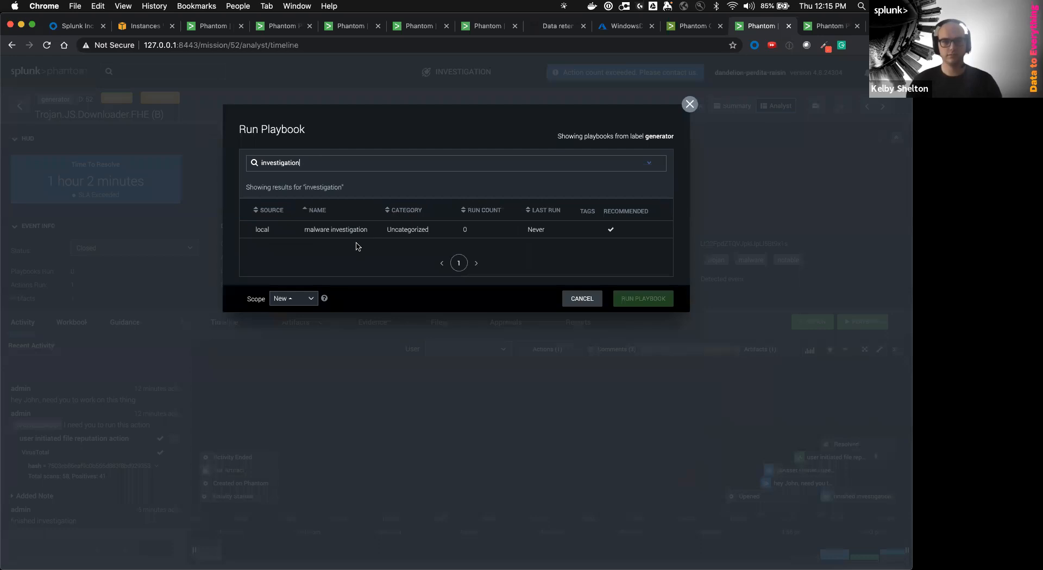
{"action": "left_click", "coordinate": [354, 230]}
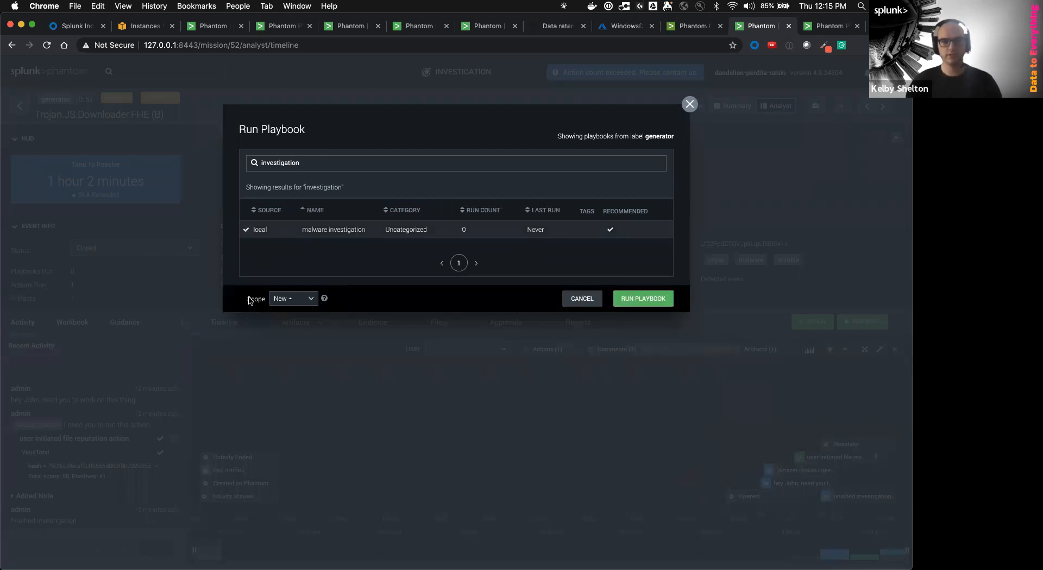
{"action": "left_click", "coordinate": [285, 299]}
{"action": "left_click", "coordinate": [285, 265]}
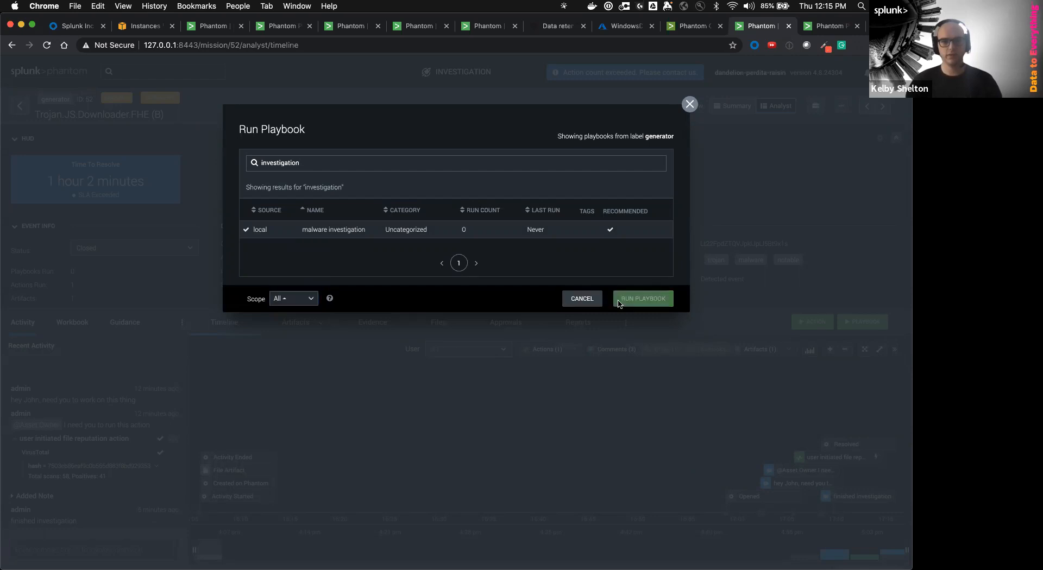
{"action": "left_click", "coordinate": [621, 301]}
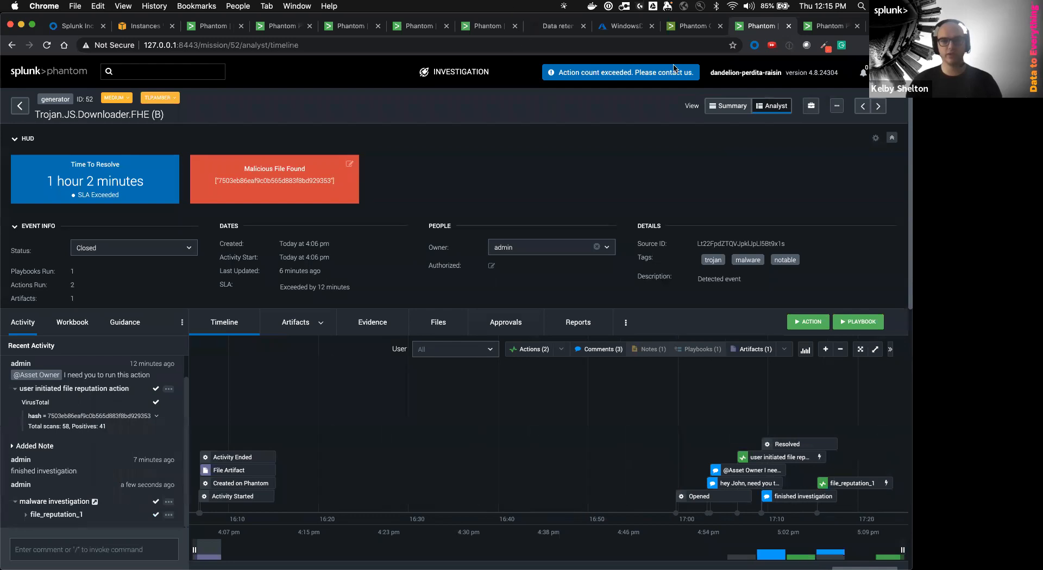
Make the malware investigation playbook Active, operating on generator events, then go back to the event timeline
{"action": "left_click", "coordinate": [831, 29]}
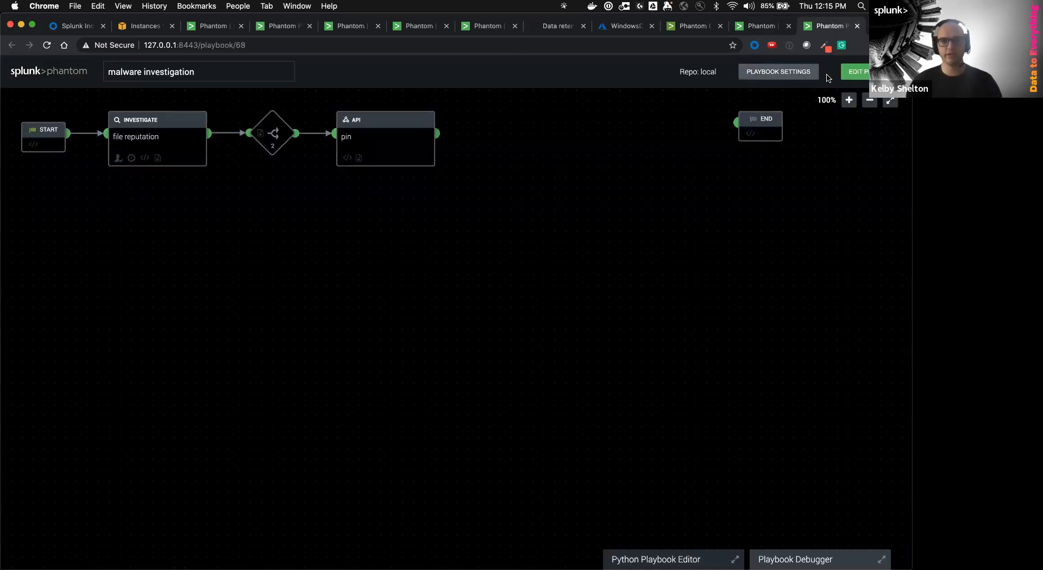
{"action": "left_click", "coordinate": [766, 76]}
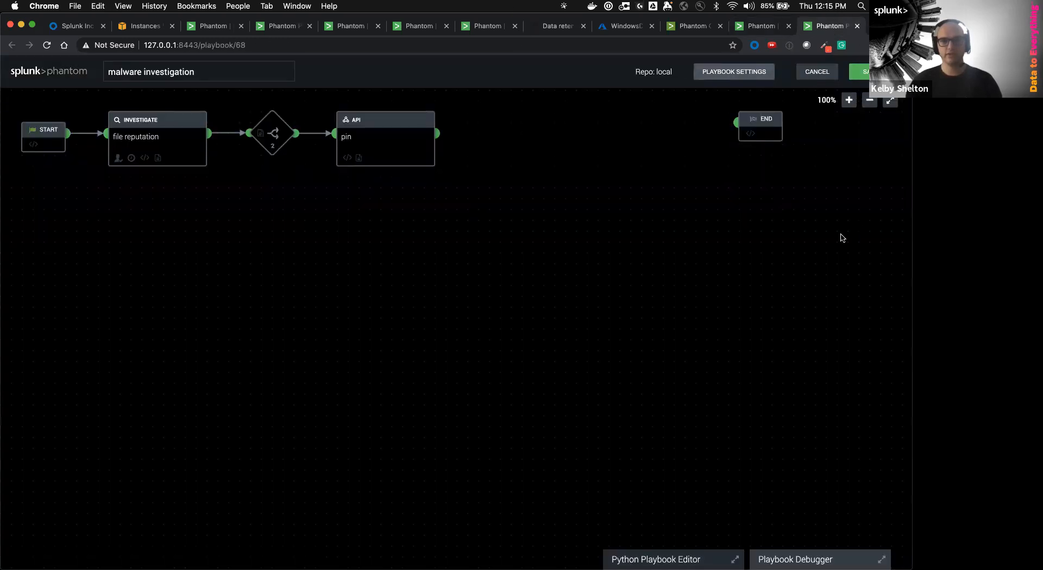
{"action": "left_click", "coordinate": [884, 247]}
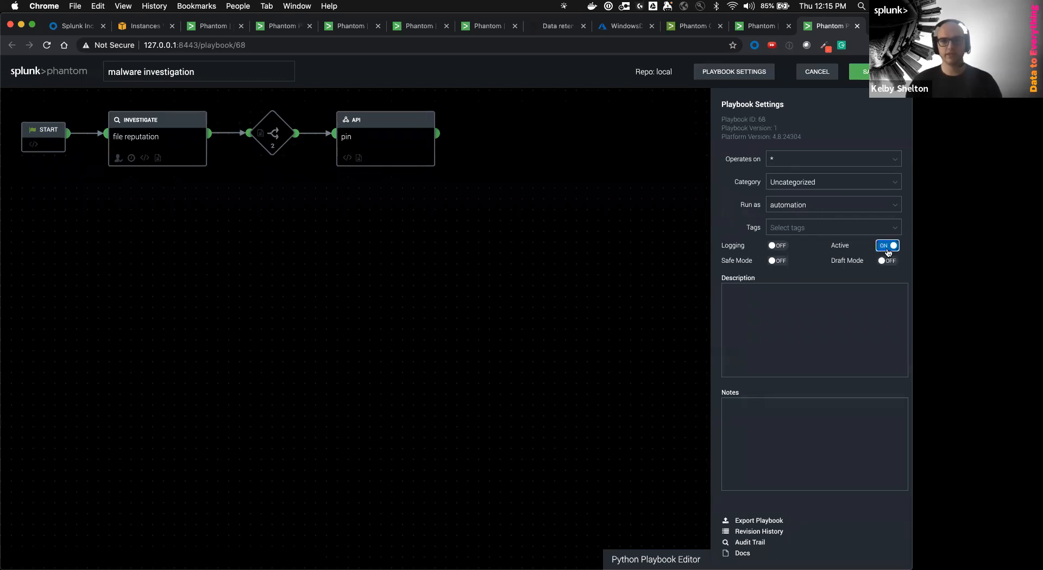
{"action": "left_click", "coordinate": [788, 159]}
{"action": "left_click", "coordinate": [790, 206]}
{"action": "left_click", "coordinate": [762, 26]}
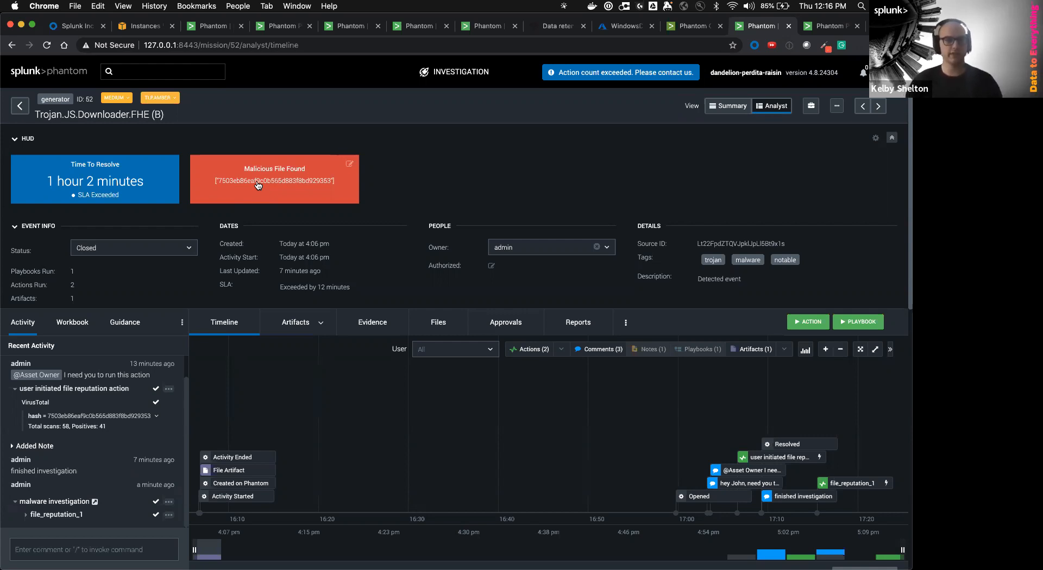
Open my.phantom.us in a new tab and go to the Apps for Phantom catalogue
{"action": "left_click", "coordinate": [226, 46]}
{"action": "key", "text": "super+t"}
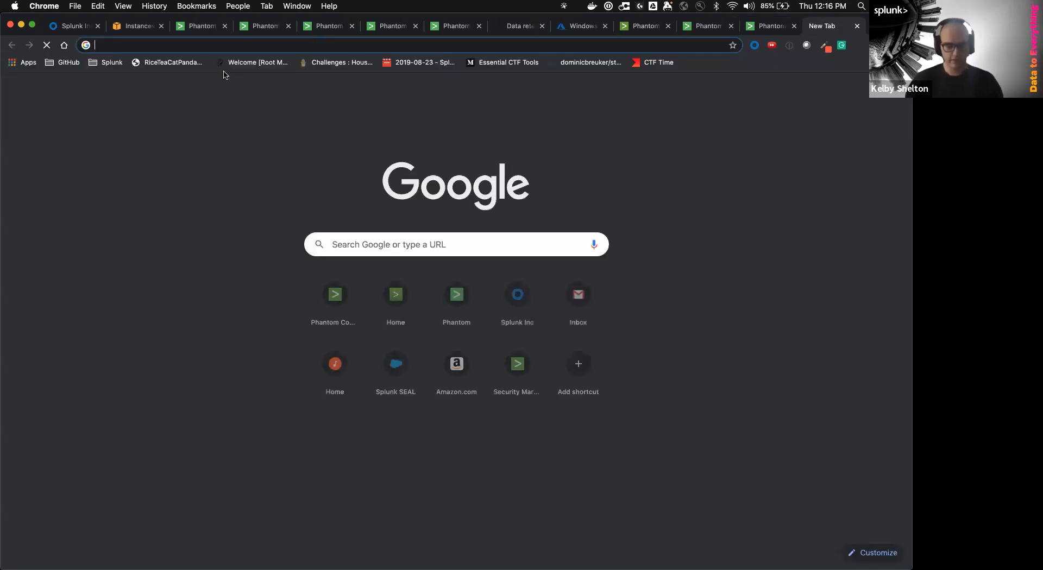
{"action": "type", "text": "my.phantom.us"}
{"action": "key", "text": "Return"}
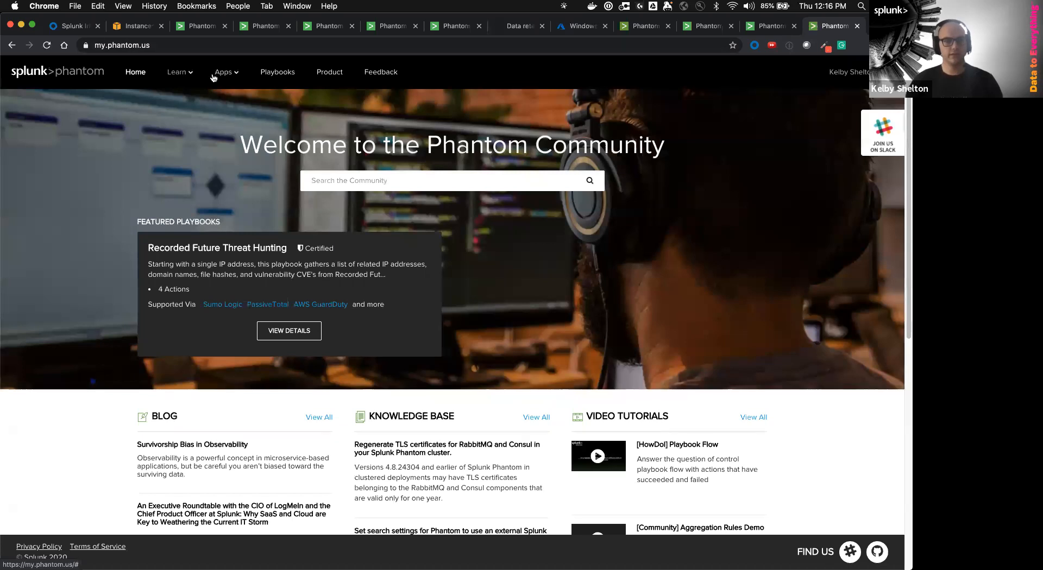
{"action": "left_click", "coordinate": [220, 73]}
{"action": "left_click", "coordinate": [216, 96]}
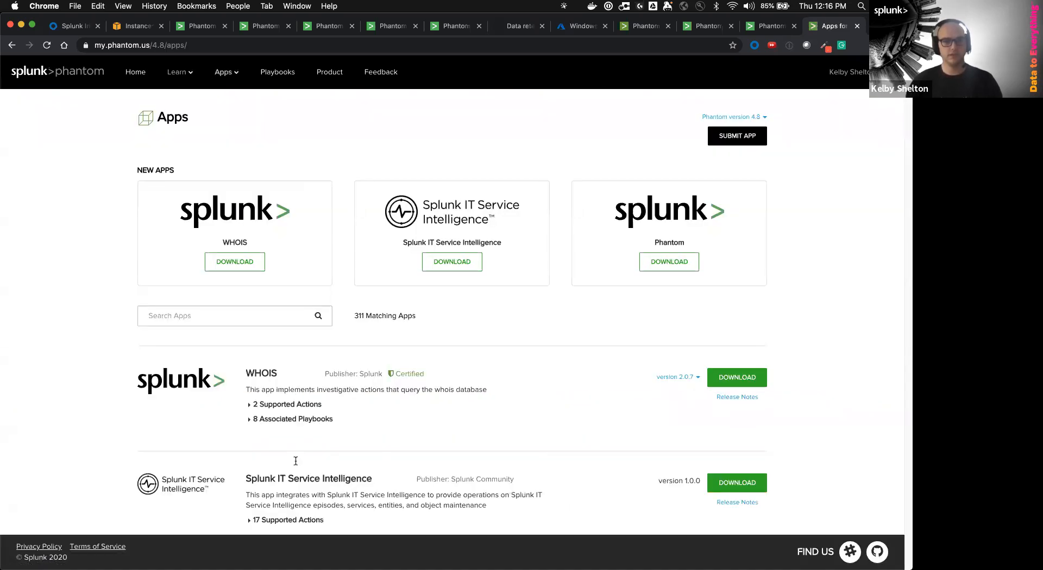
Expand the 17 supported actions of the Splunk IT Service Intelligence app
{"action": "scroll", "coordinate": [296, 462], "scroll_direction": "down", "scroll_amount": 5}
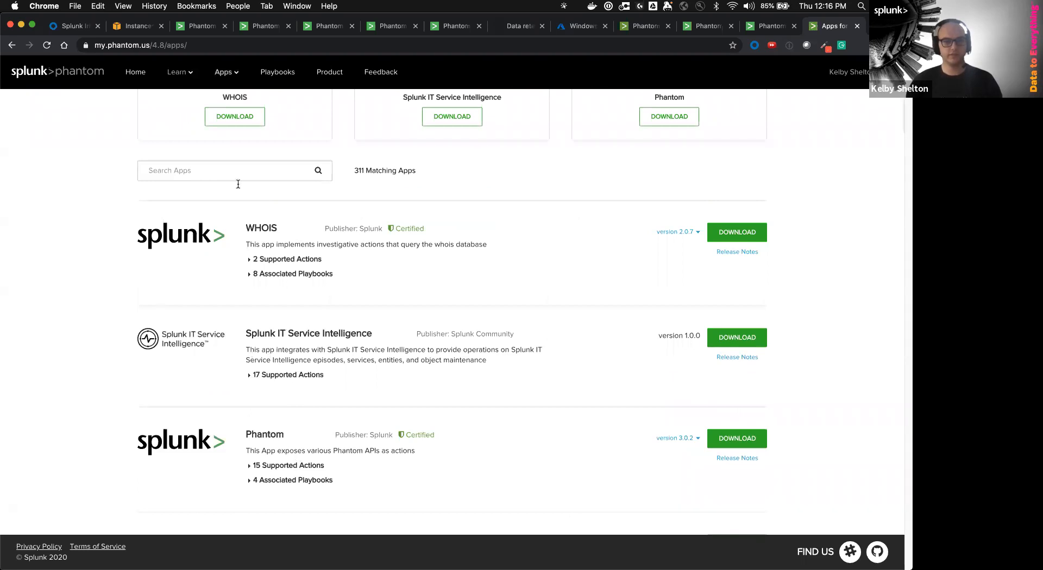
{"action": "left_click_drag", "start_coordinate": [242, 333], "coordinate": [332, 334]}
{"action": "left_click", "coordinate": [332, 334]}
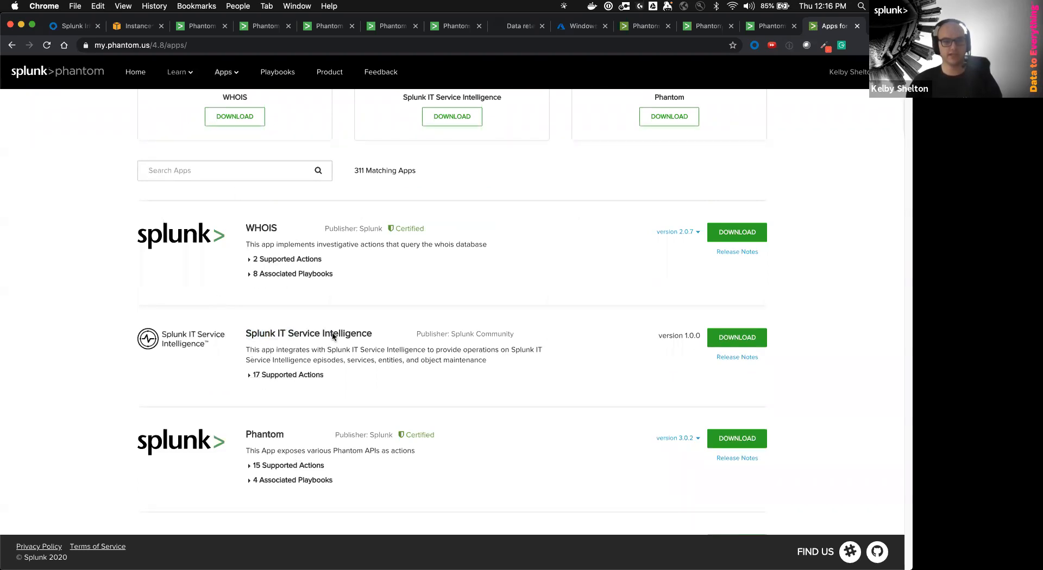
{"action": "left_click", "coordinate": [304, 377]}
{"action": "scroll", "coordinate": [326, 409], "scroll_direction": "down", "scroll_amount": 4}
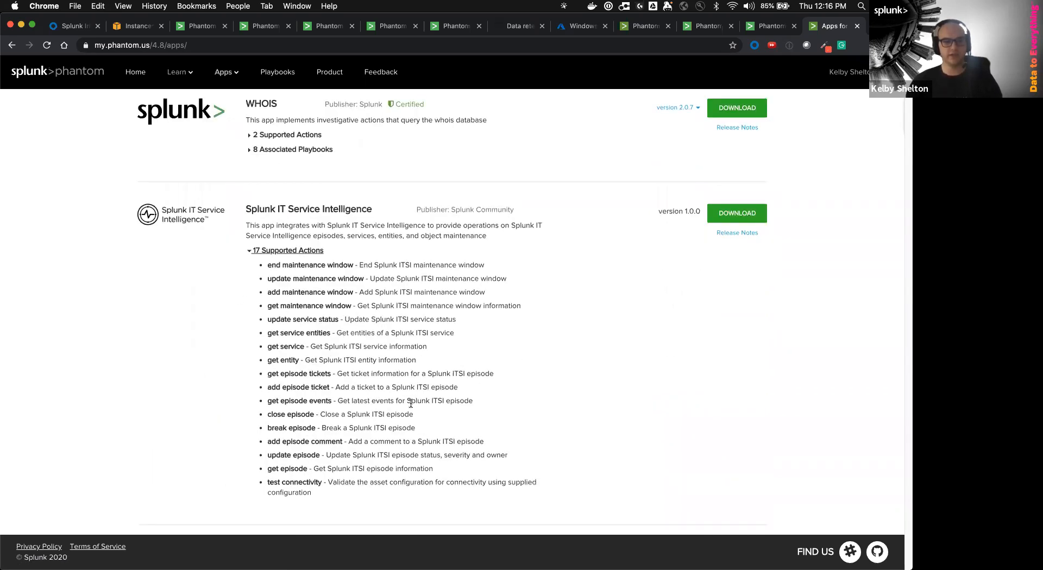
{"action": "scroll", "coordinate": [411, 404], "scroll_direction": "up", "scroll_amount": 4}
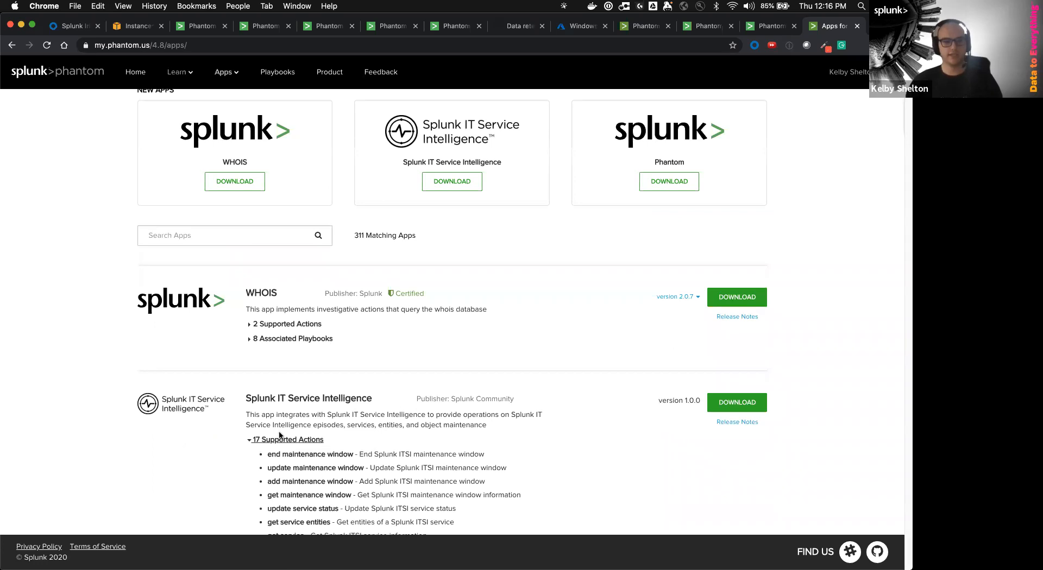
Search the apps catalogue for aws, then azure, then vmware, and return to the playbook editor
{"action": "left_click", "coordinate": [216, 231]}
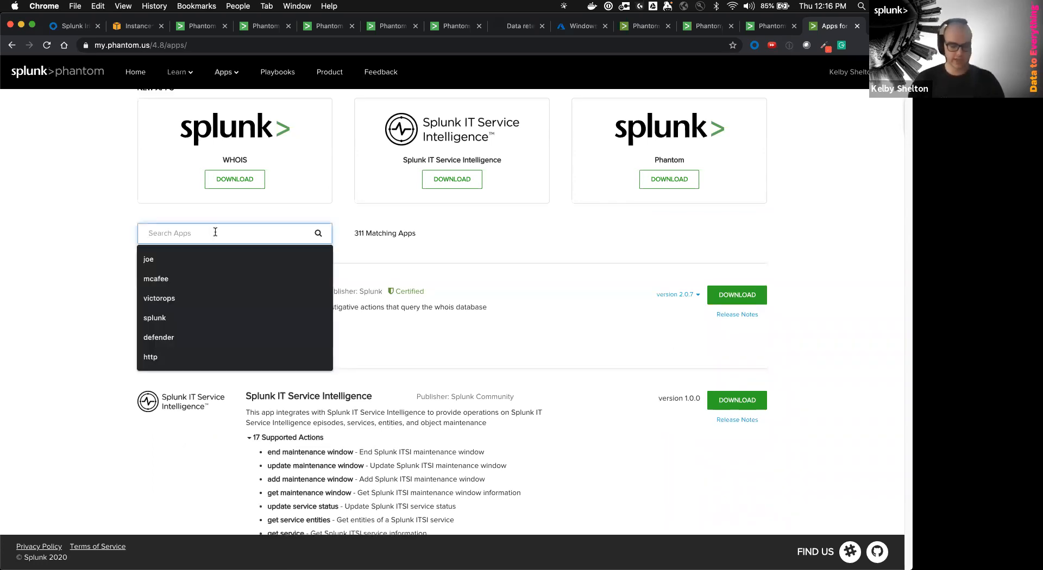
{"action": "type", "text": "aws"}
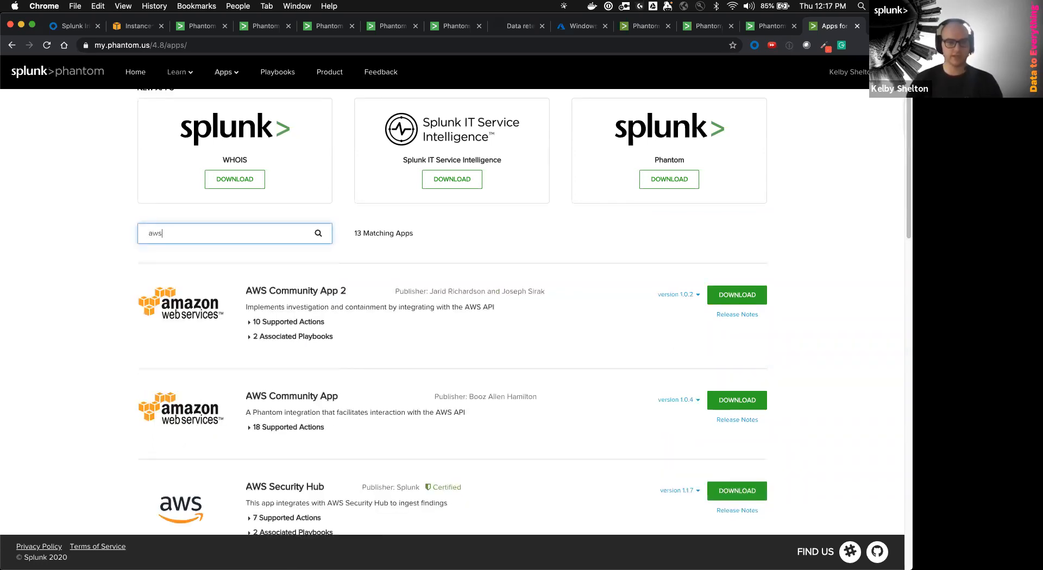
{"action": "key", "text": "BackSpace"}
{"action": "key", "text": "BackSpace"}
{"action": "key", "text": "BackSpace"}
{"action": "type", "text": "azure"}
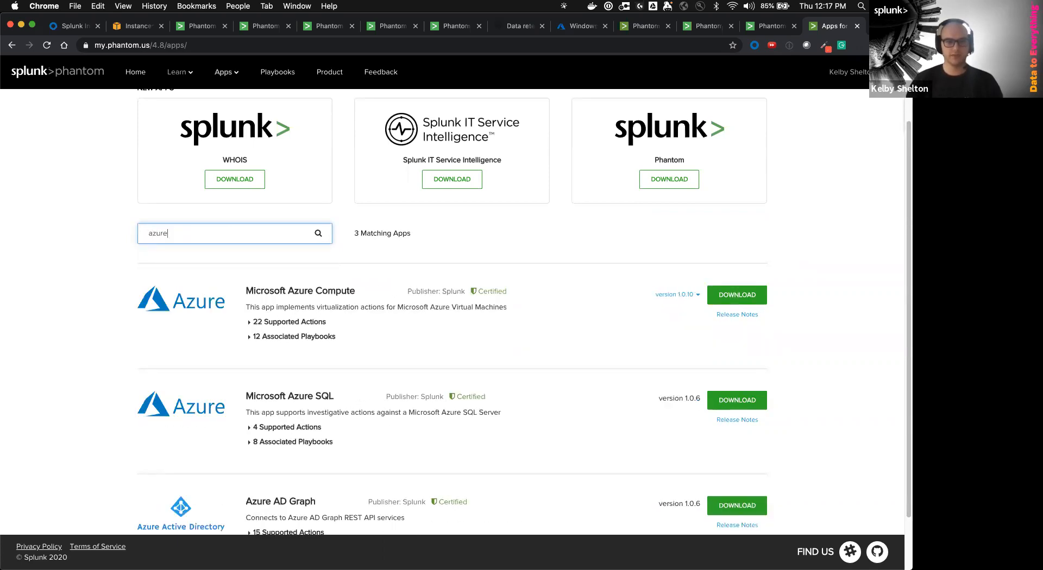
{"action": "key", "text": "BackSpace"}
{"action": "key", "text": "BackSpace"}
{"action": "key", "text": "BackSpace"}
{"action": "key", "text": "BackSpace"}
{"action": "key", "text": "BackSpace"}
{"action": "type", "text": "vmware"}
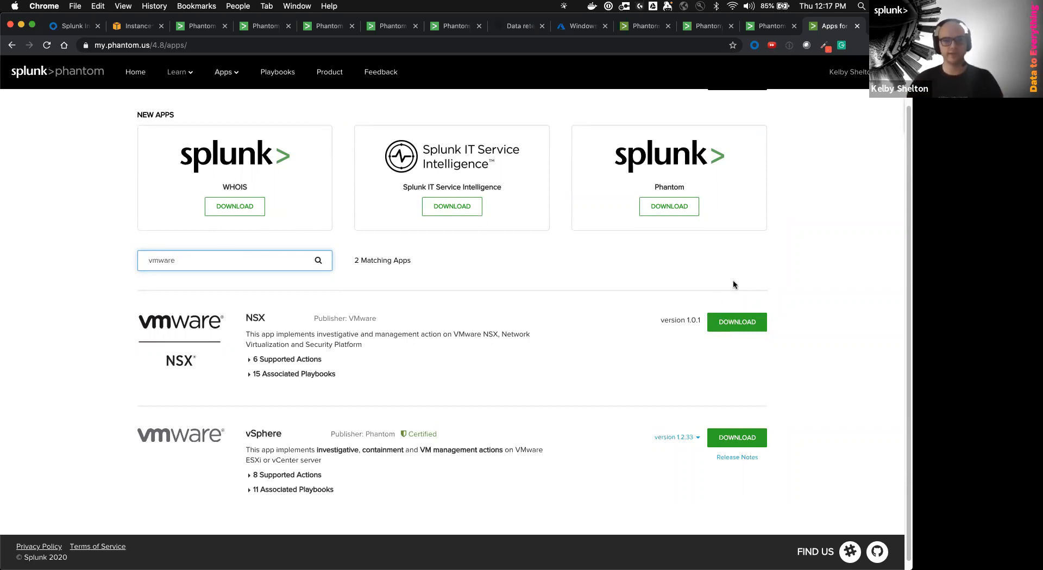
{"action": "left_click", "coordinate": [765, 25]}
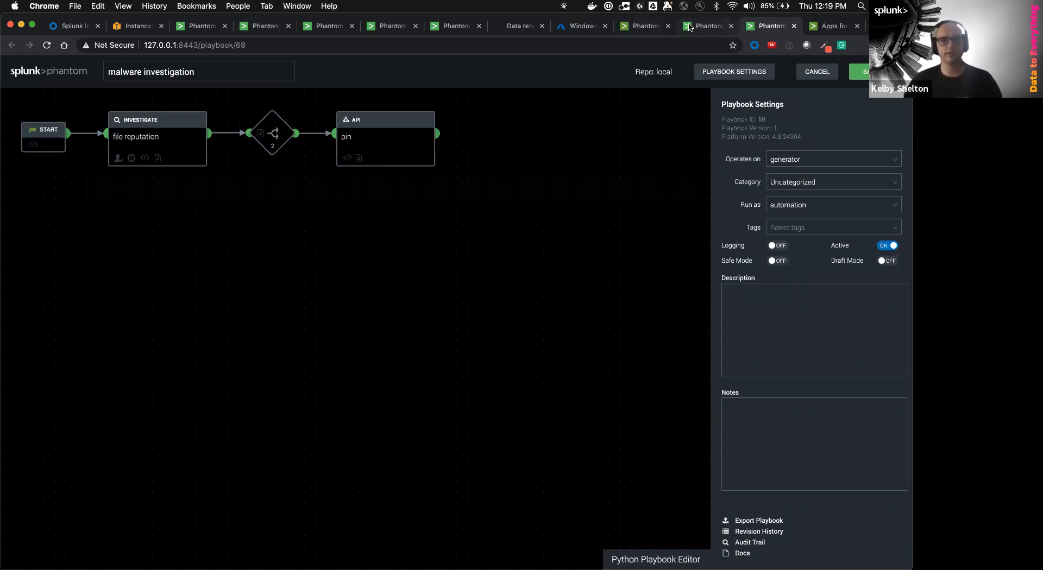
On event 52's investigation page, open the Run Action dialog and cancel it without running anything
{"action": "key", "text": "ctrl+shift+Tab"}
{"action": "left_click", "coordinate": [809, 324]}
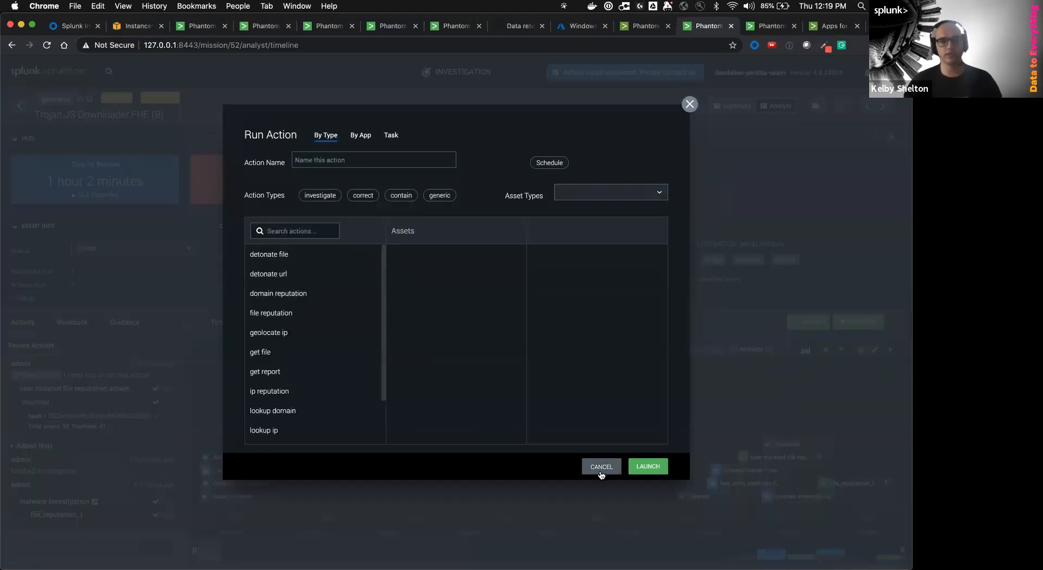
{"action": "left_click", "coordinate": [601, 467]}
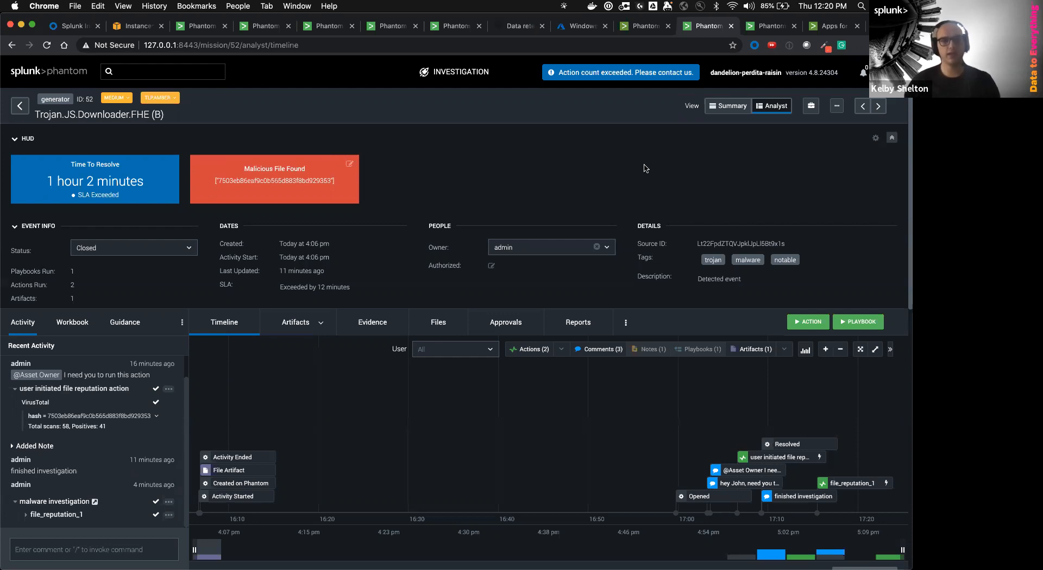
Go back to the malware investigation playbook editor, then view the urlscan.io asset configuration
{"action": "left_click", "coordinate": [774, 27]}
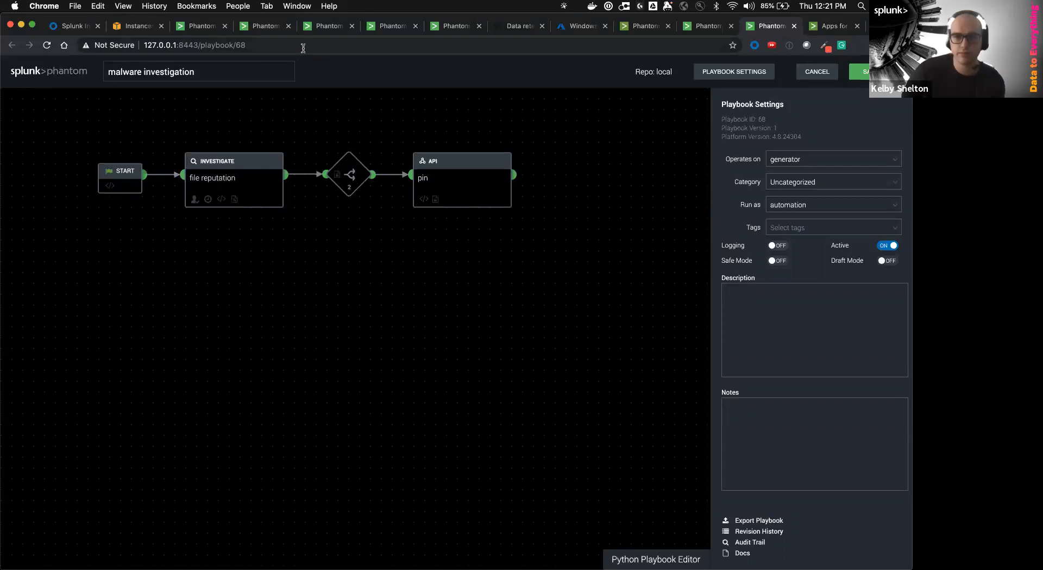
{"action": "left_click", "coordinate": [325, 28]}
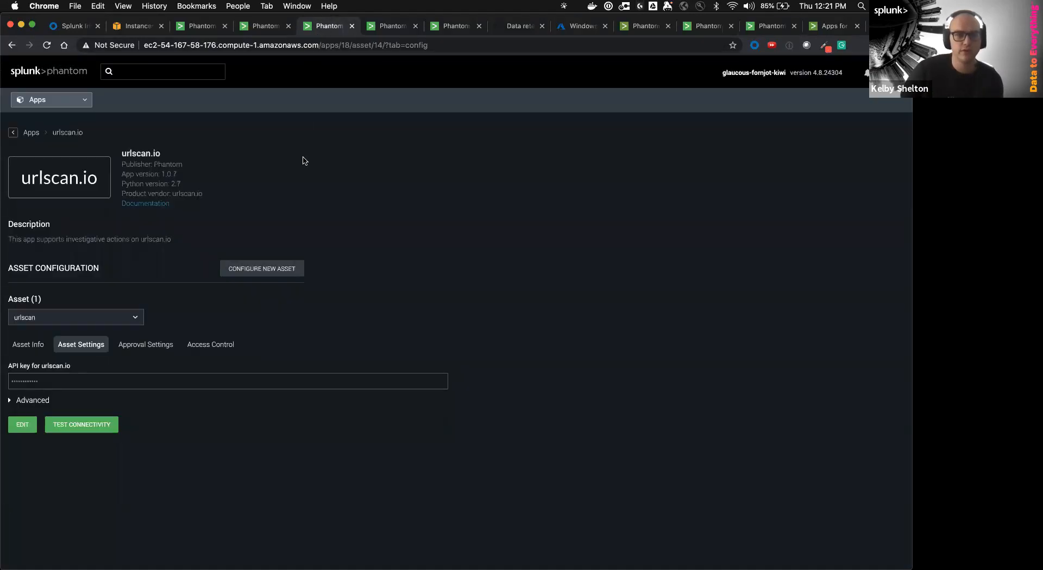
Search the playbook list for 'investigation' and open Suspicious File Investigation and Response
{"action": "left_click", "coordinate": [833, 26]}
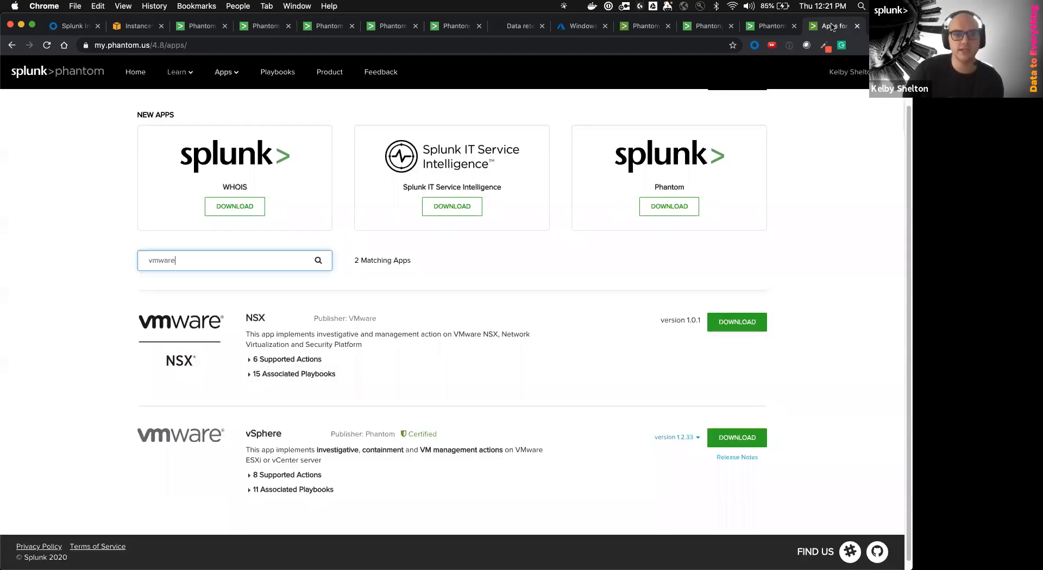
{"action": "left_click", "coordinate": [781, 24]}
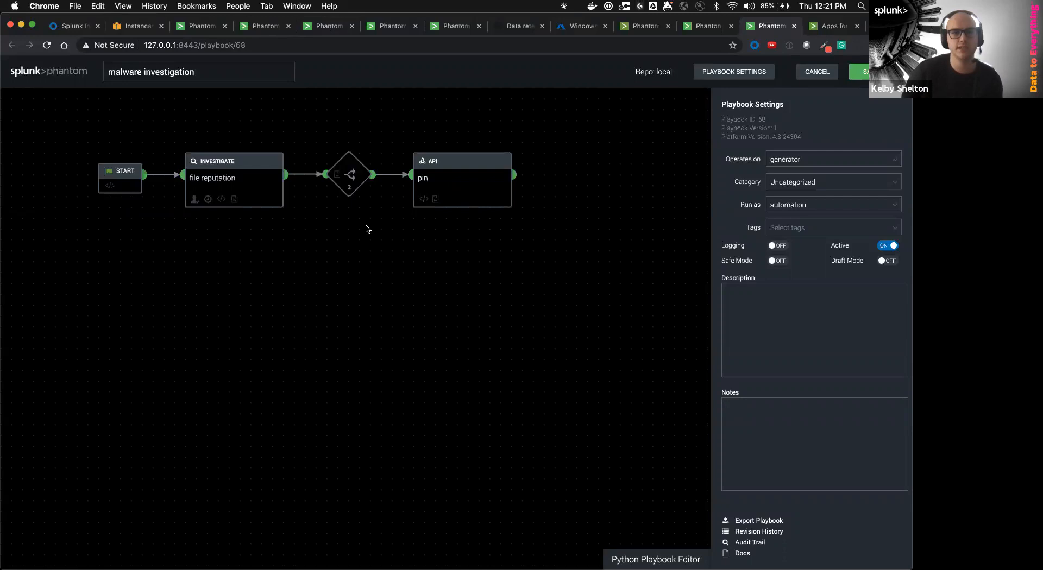
{"action": "left_click", "coordinate": [336, 28]}
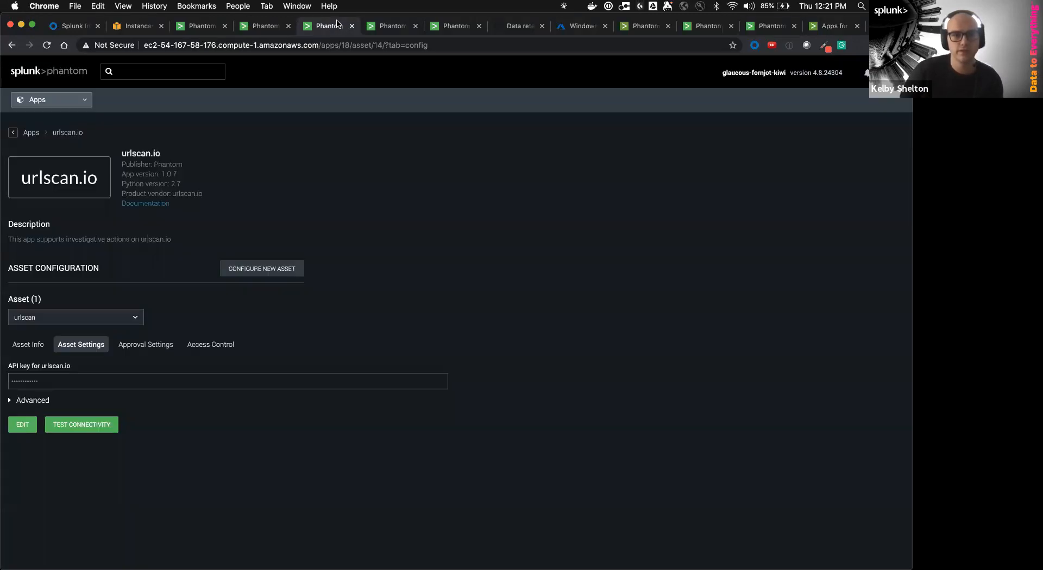
{"action": "left_click", "coordinate": [58, 107]}
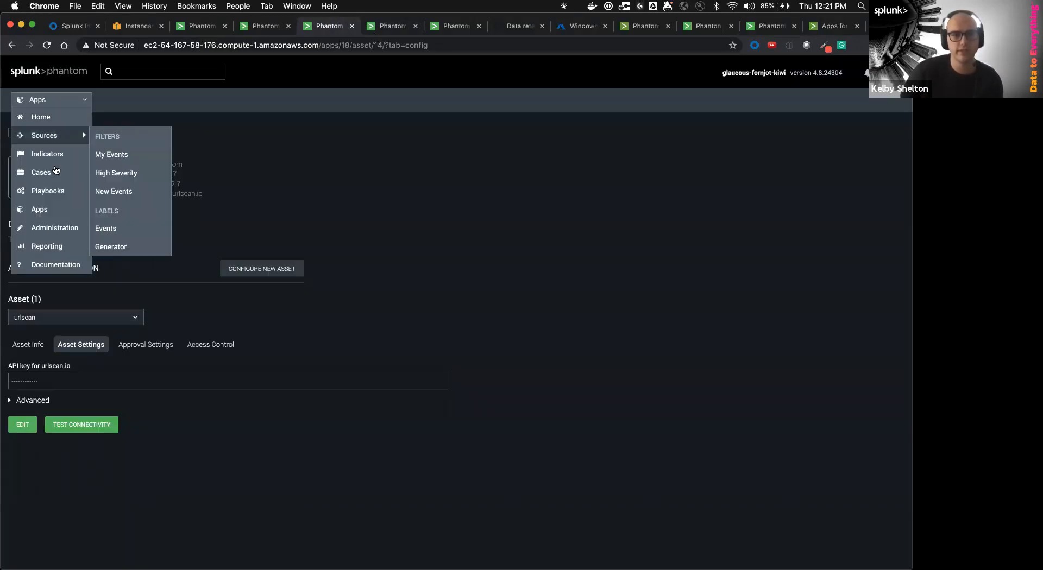
{"action": "left_click", "coordinate": [54, 193]}
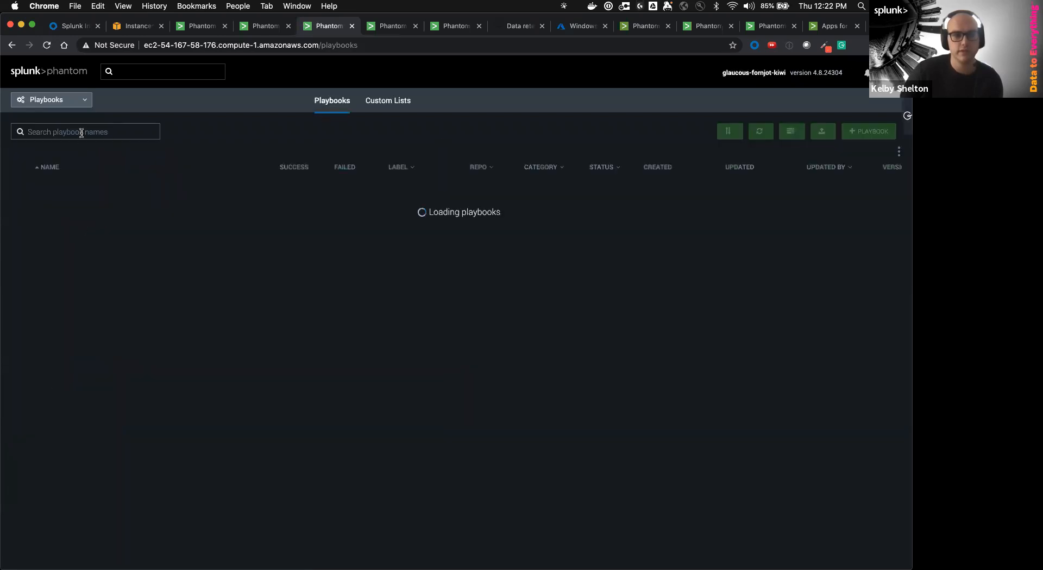
{"action": "left_click", "coordinate": [81, 132]}
{"action": "type", "text": "investigation"}
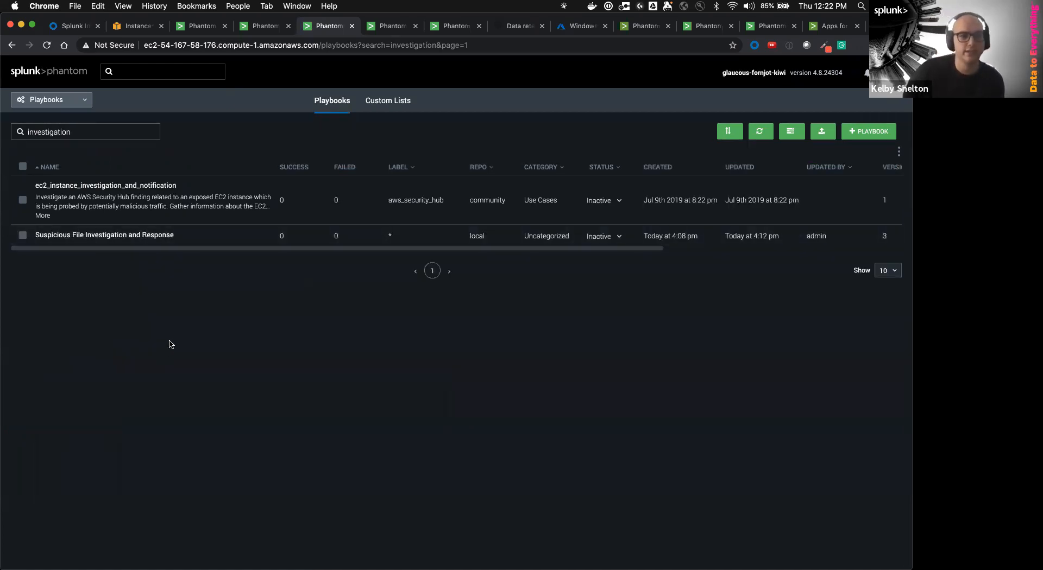
{"action": "left_click", "coordinate": [63, 235]}
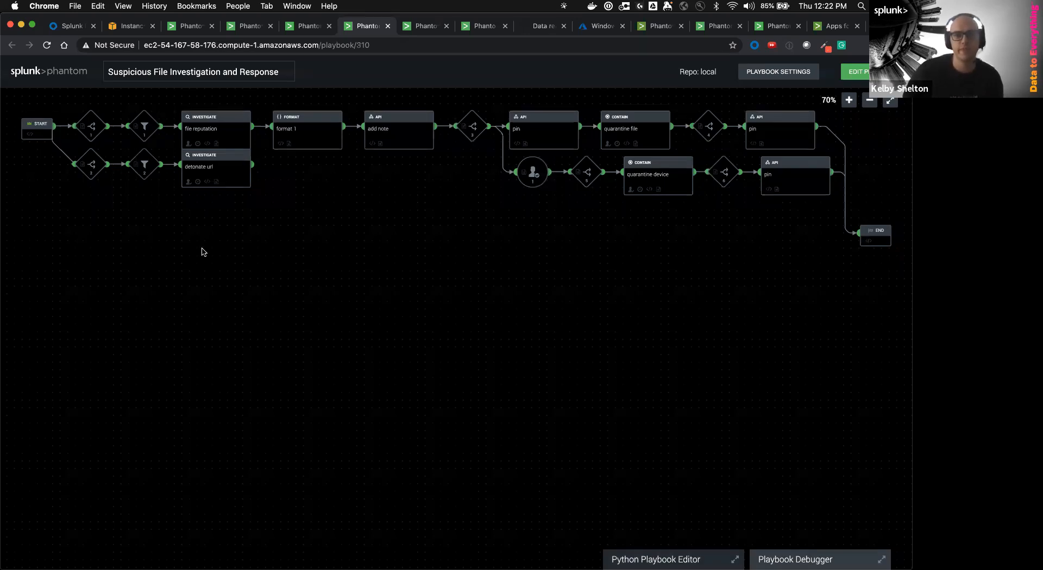
Zoom the canvas to 90%, enter edit mode, and delete decision 1's current_date:now.time value
{"action": "left_click", "coordinate": [849, 101]}
{"action": "left_click", "coordinate": [849, 101]}
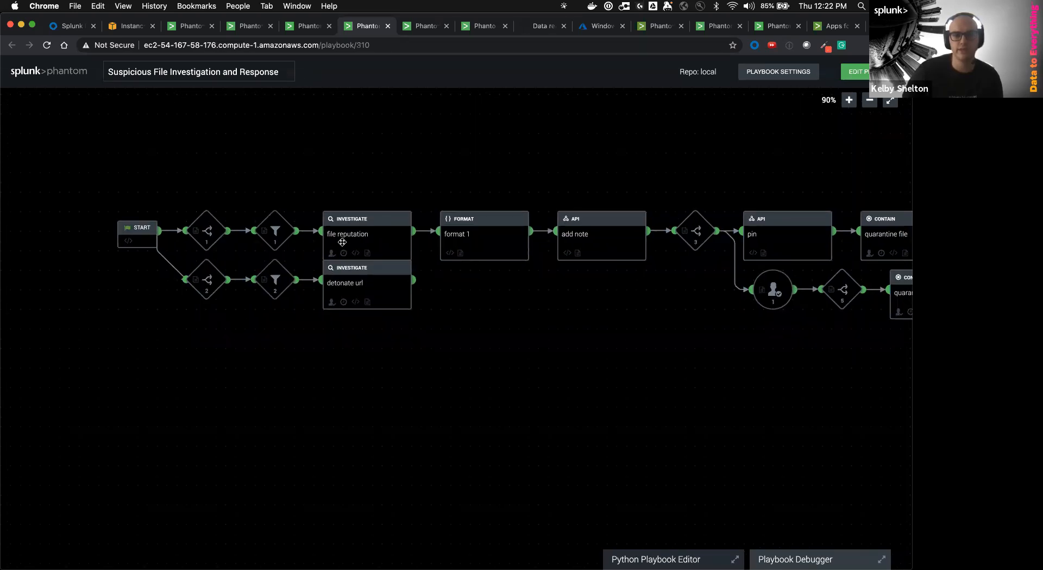
{"action": "left_click", "coordinate": [854, 72]}
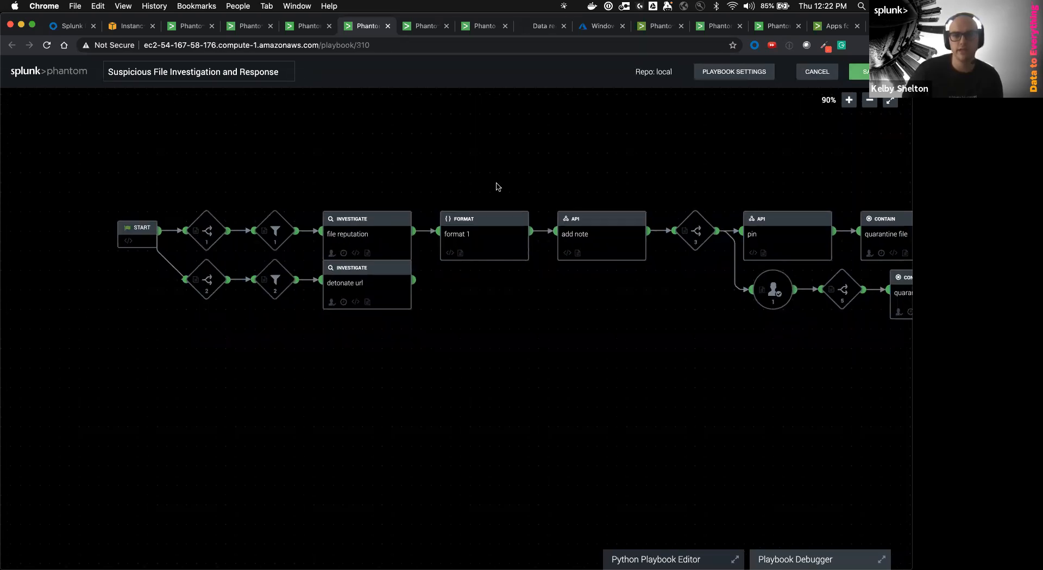
{"action": "left_click", "coordinate": [201, 237]}
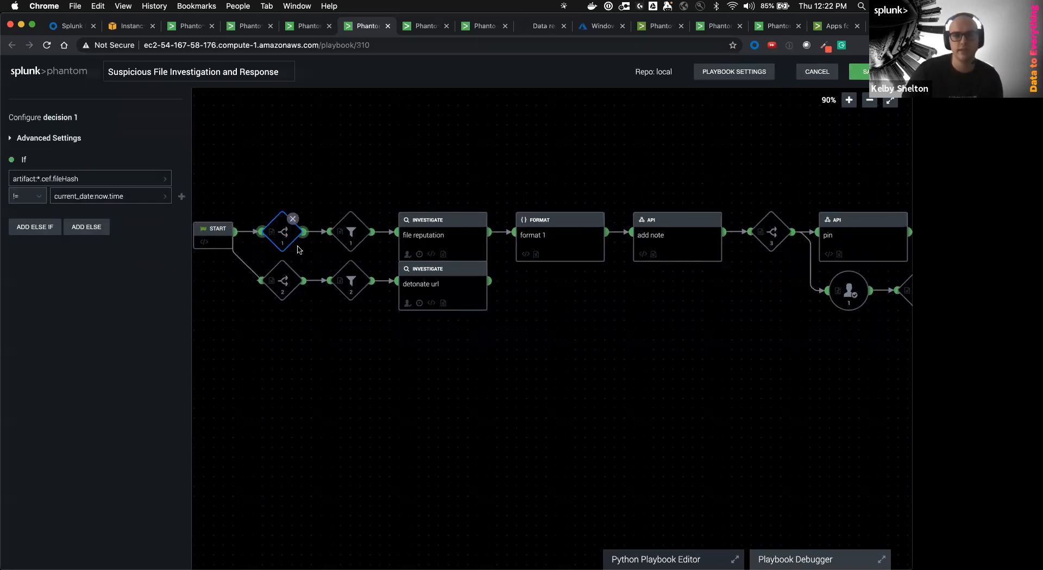
{"action": "left_click", "coordinate": [77, 197]}
{"action": "triple_click", "coordinate": [131, 199]}
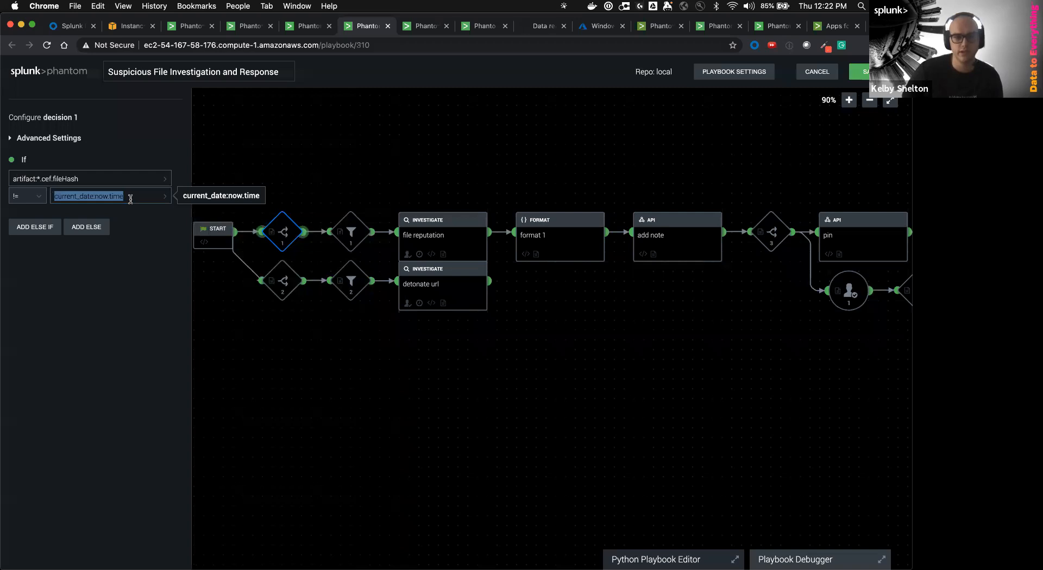
{"action": "key", "text": "BackSpace"}
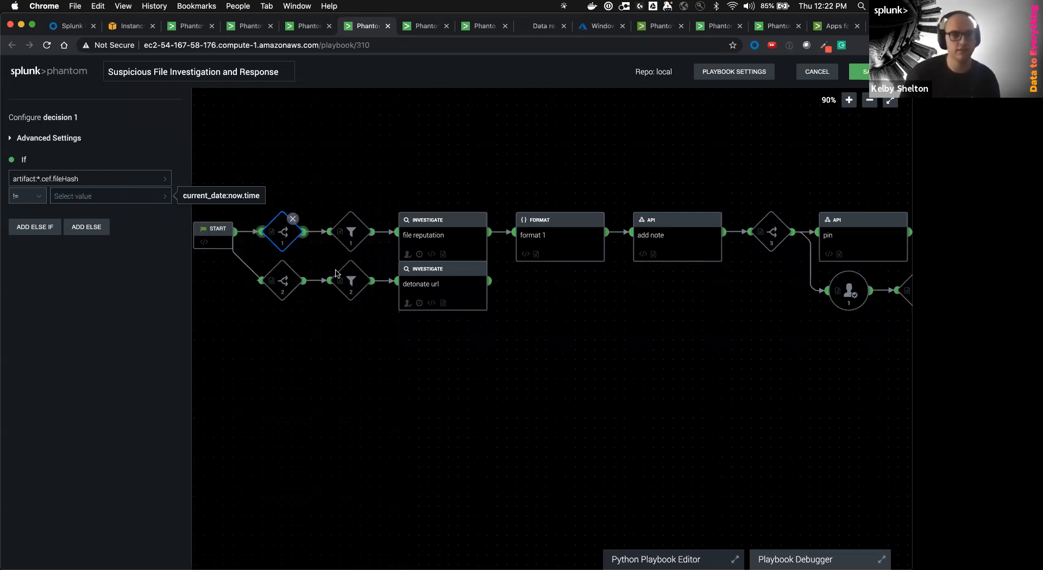
Reopen decision 1 and select its artifact:*.cef.fileHash condition datapath
{"action": "left_click", "coordinate": [370, 380]}
{"action": "left_click", "coordinate": [282, 233]}
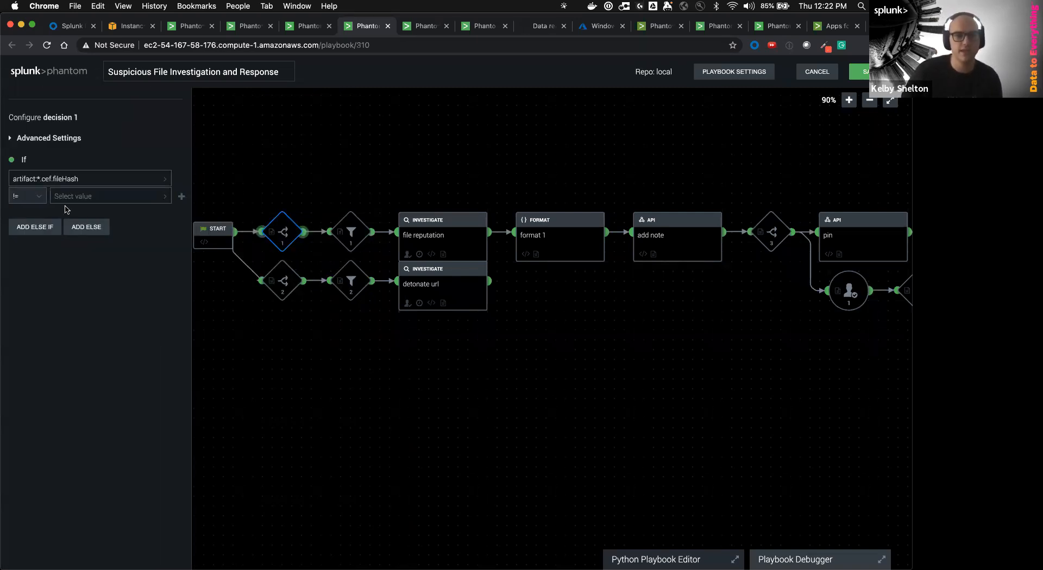
{"action": "left_click_drag", "start_coordinate": [82, 179], "coordinate": [13, 178]}
{"action": "left_click", "coordinate": [109, 196]}
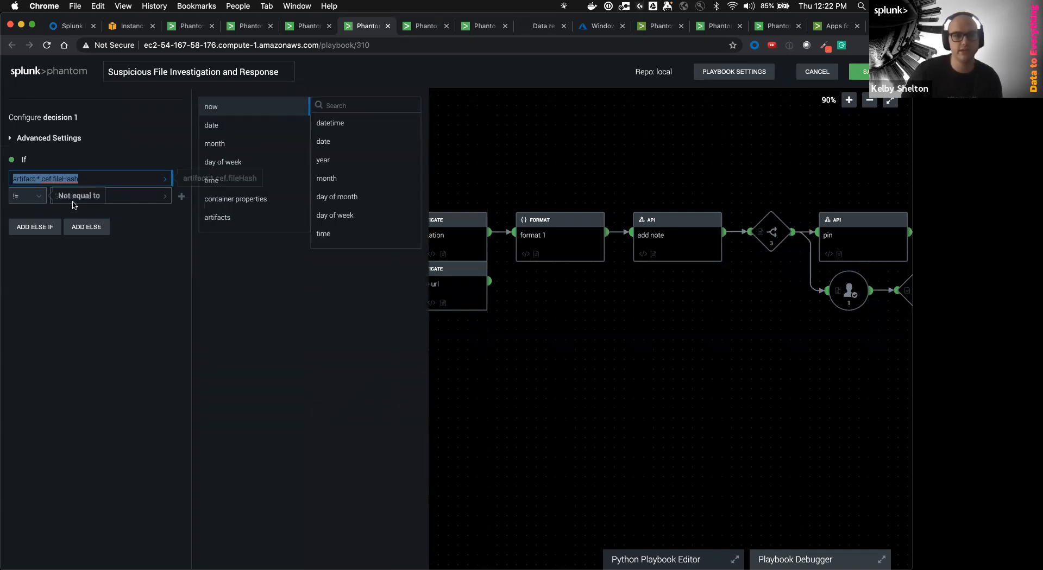
{"action": "left_click", "coordinate": [472, 393]}
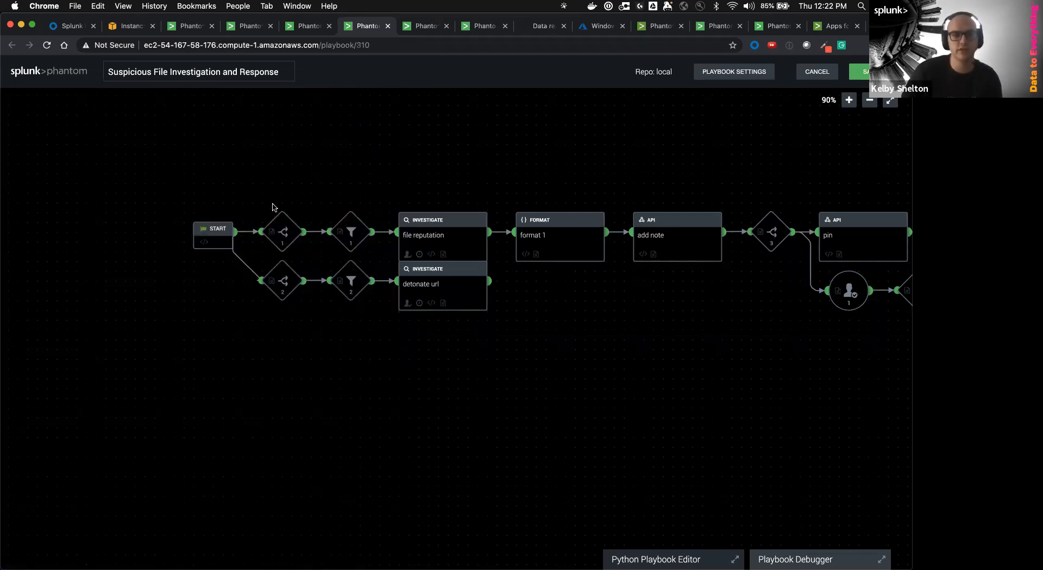
{"action": "left_click", "coordinate": [292, 244]}
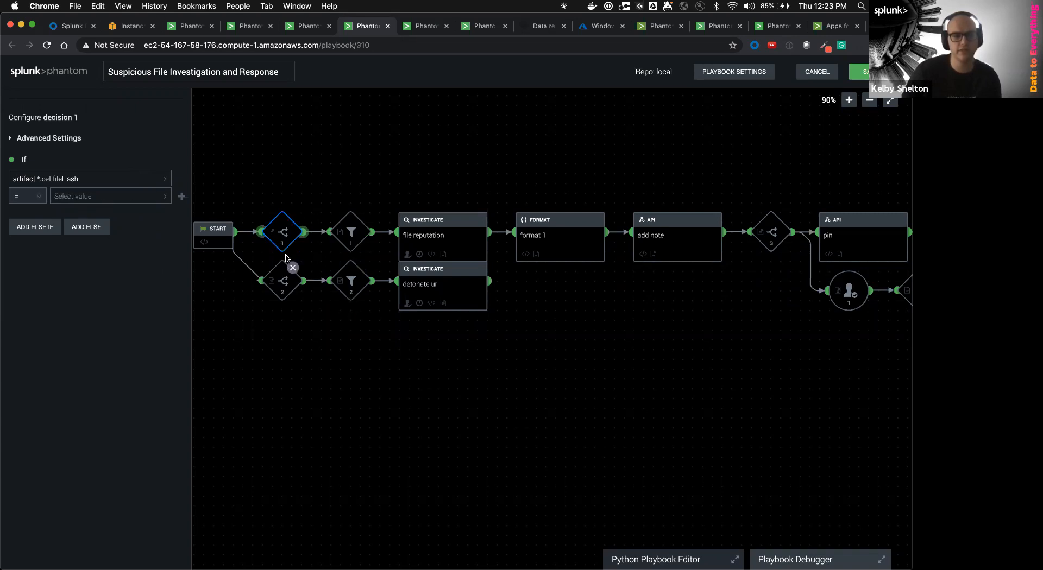
Inspect filter 1's condition and the file reputation block's virustotal hash datapath
{"action": "left_click", "coordinate": [350, 240]}
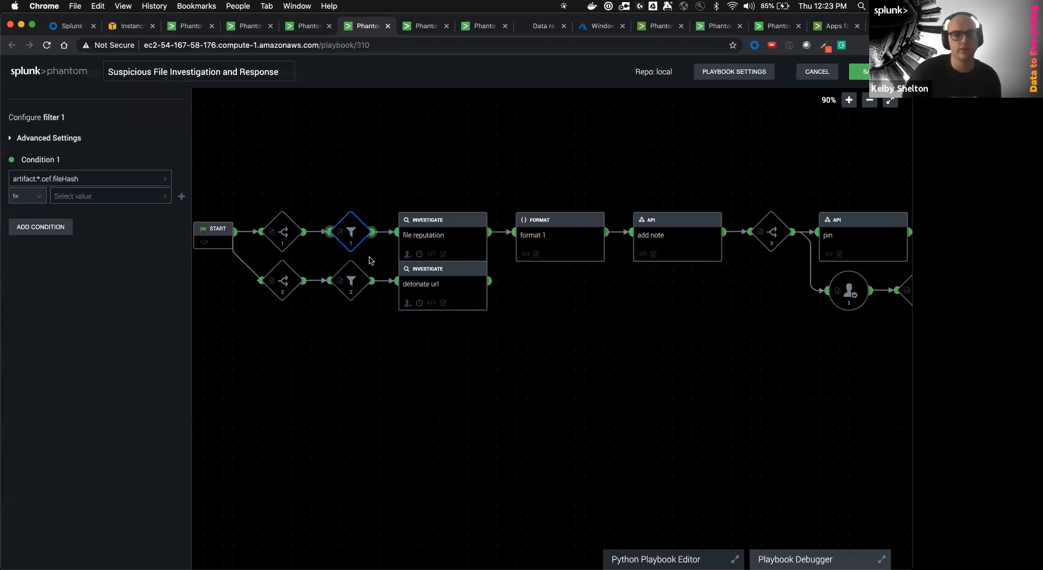
{"action": "left_click", "coordinate": [437, 244]}
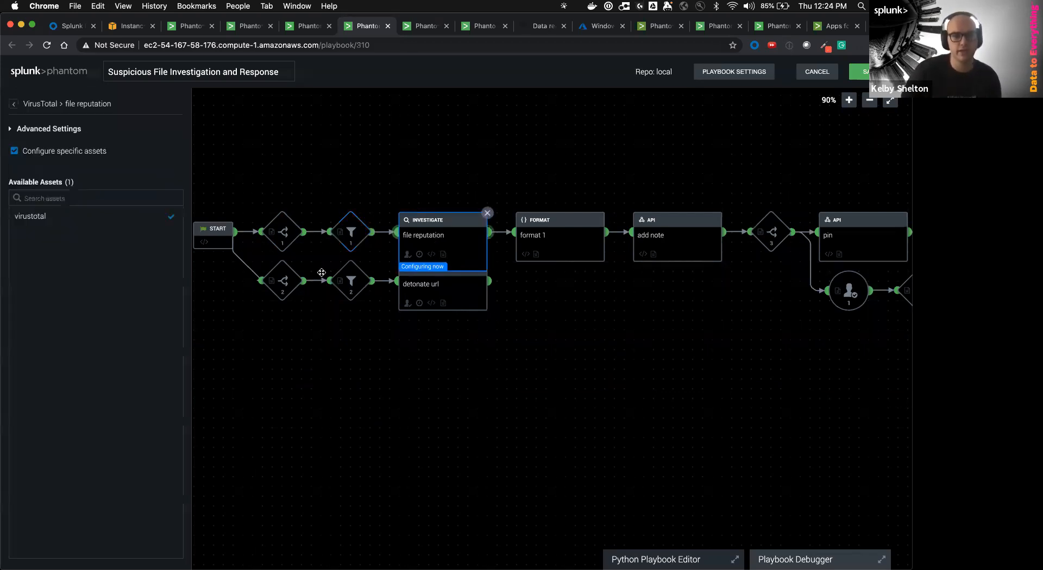
{"action": "left_click", "coordinate": [59, 224]}
{"action": "left_click", "coordinate": [247, 139]}
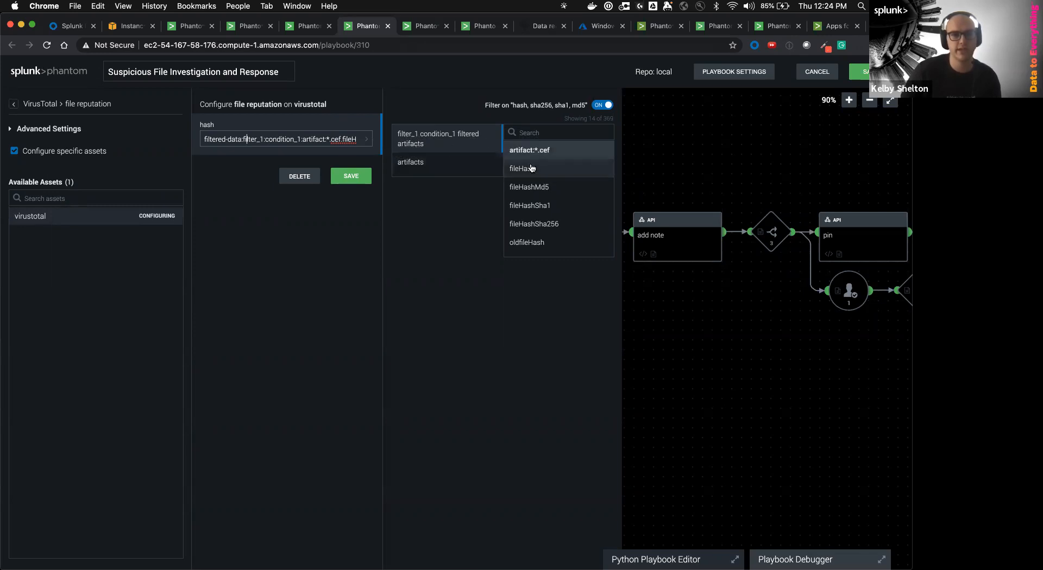
{"action": "left_click", "coordinate": [802, 380]}
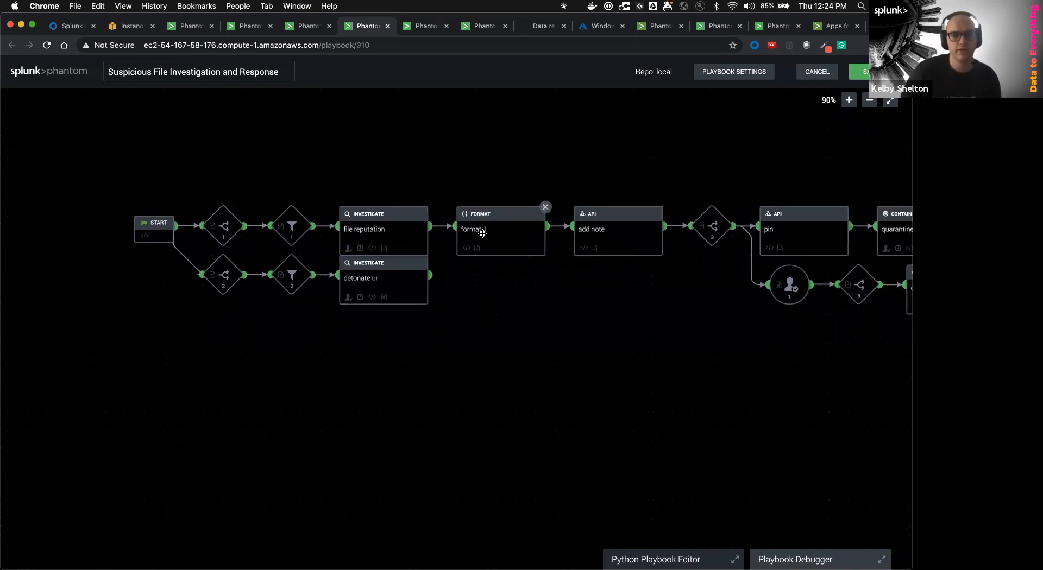
{"action": "left_click", "coordinate": [482, 233]}
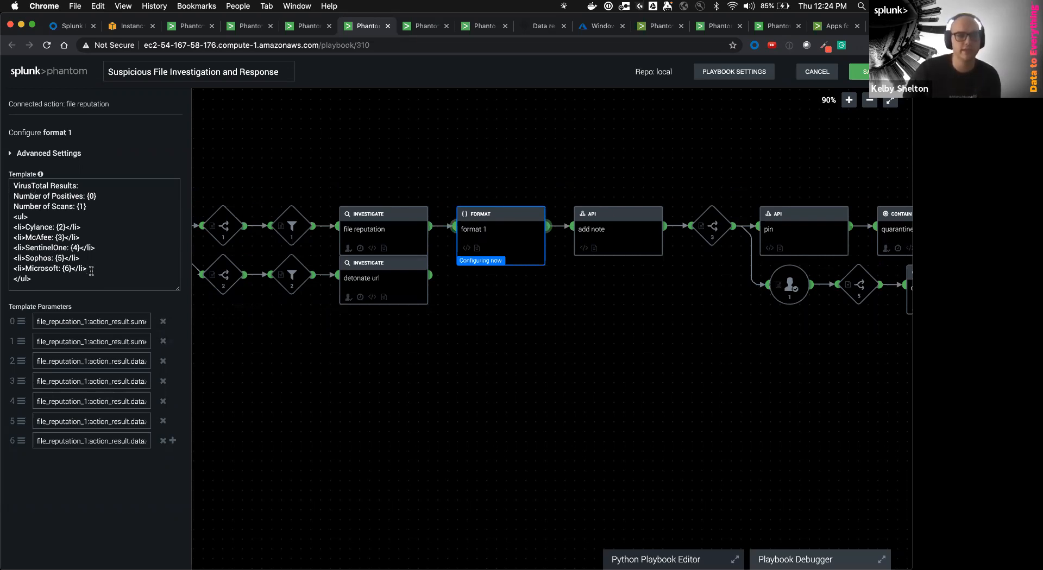
{"action": "left_click", "coordinate": [568, 272]}
{"action": "left_click", "coordinate": [618, 218]}
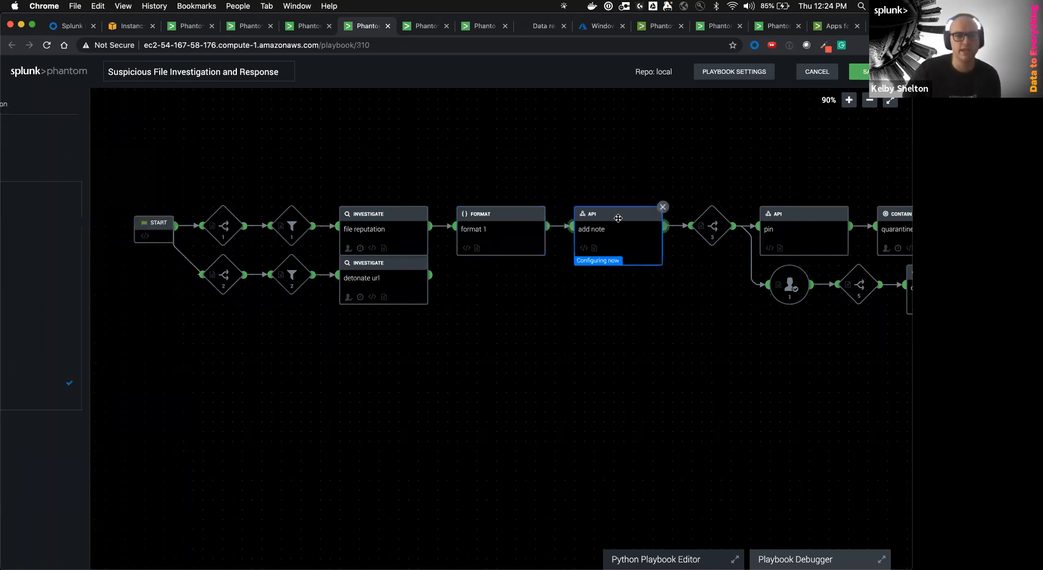
{"action": "left_click_drag", "start_coordinate": [570, 309], "coordinate": [419, 314]}
{"action": "left_click", "coordinate": [515, 227]}
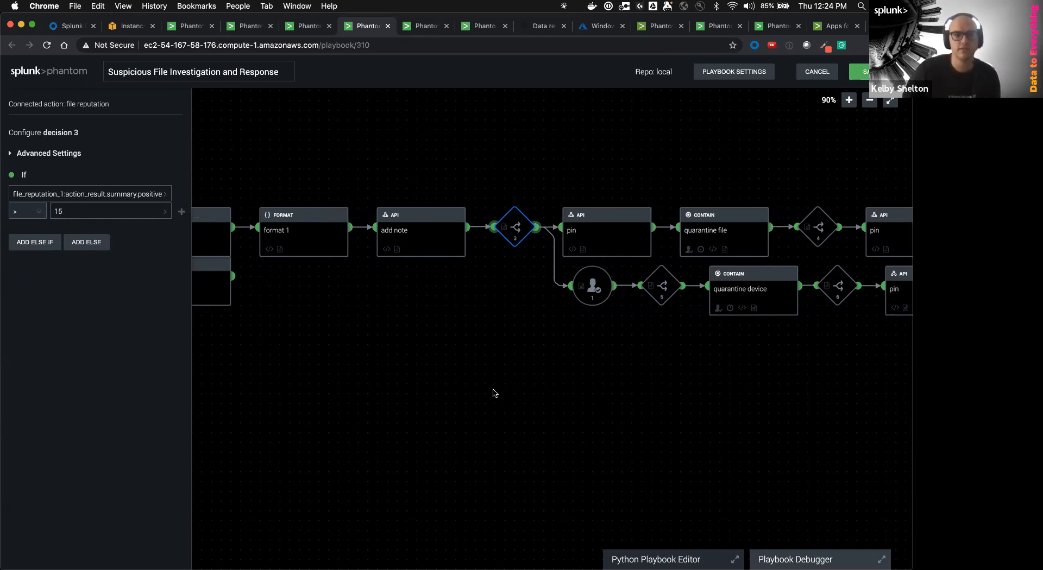
{"action": "left_click", "coordinate": [482, 357]}
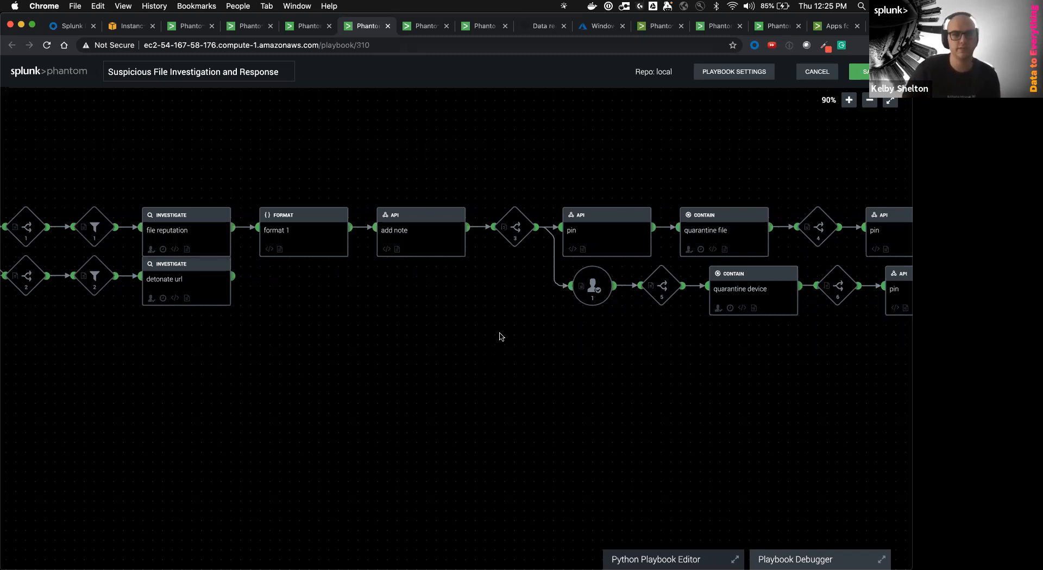
Inspect decision 3 and the first pin block's message and colour settings
{"action": "left_click", "coordinate": [515, 242]}
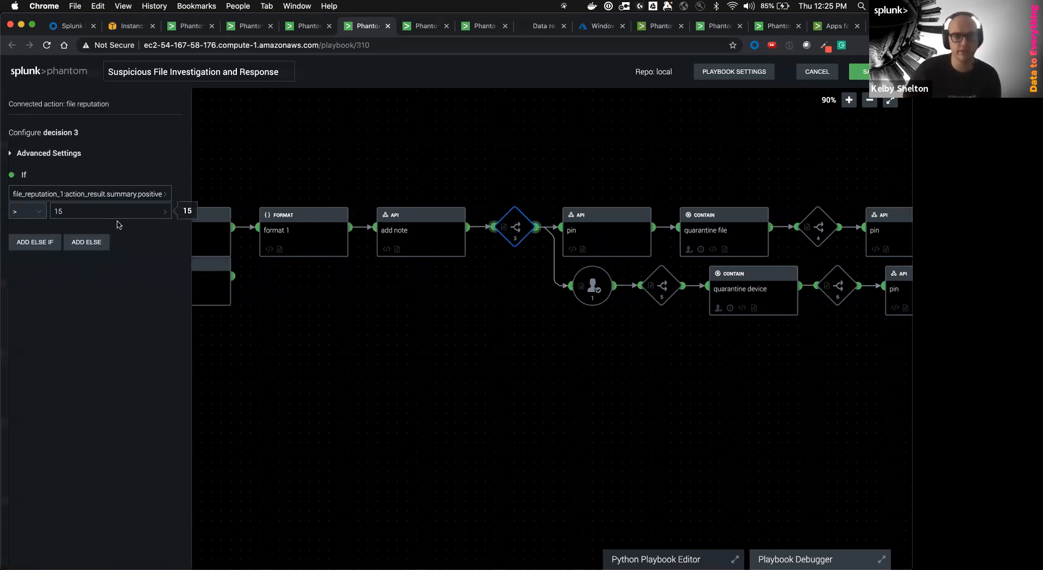
{"action": "left_click_drag", "start_coordinate": [507, 399], "coordinate": [419, 403]}
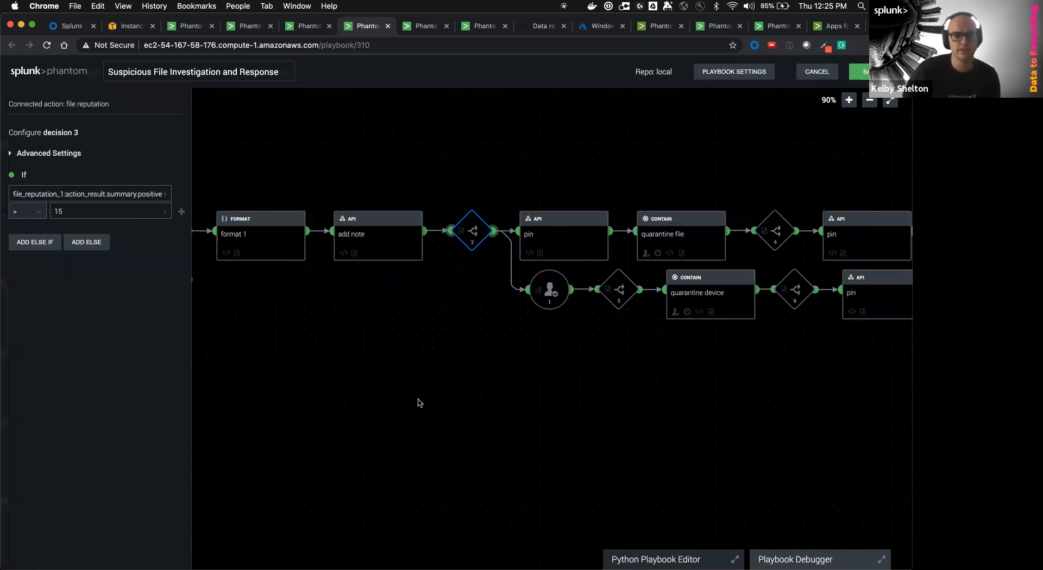
{"action": "scroll", "coordinate": [451, 380], "scroll_direction": "right", "scroll_amount": 5}
{"action": "scroll", "coordinate": [481, 339], "scroll_direction": "right", "scroll_amount": 3}
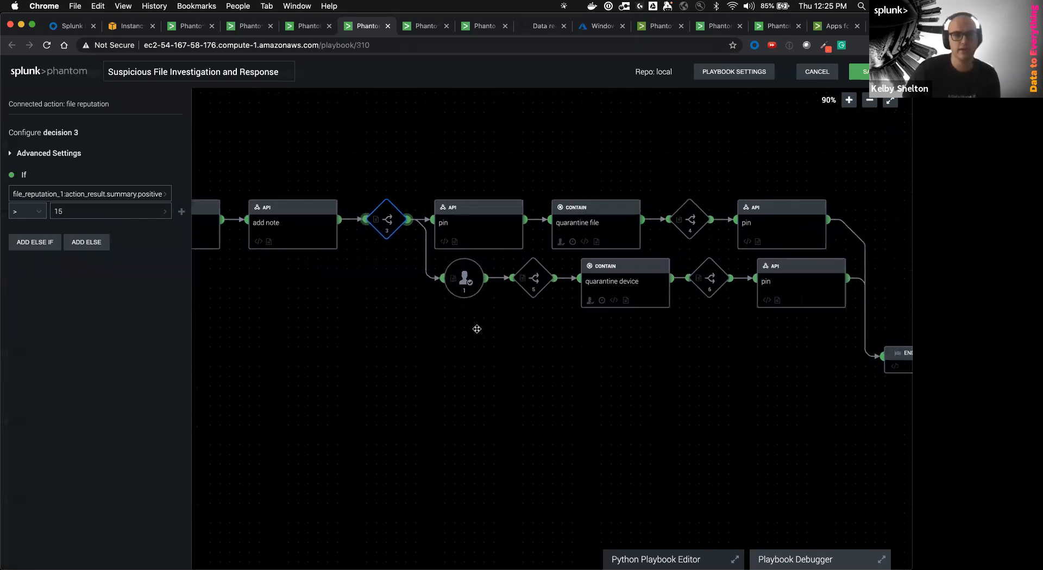
{"action": "left_click", "coordinate": [471, 244]}
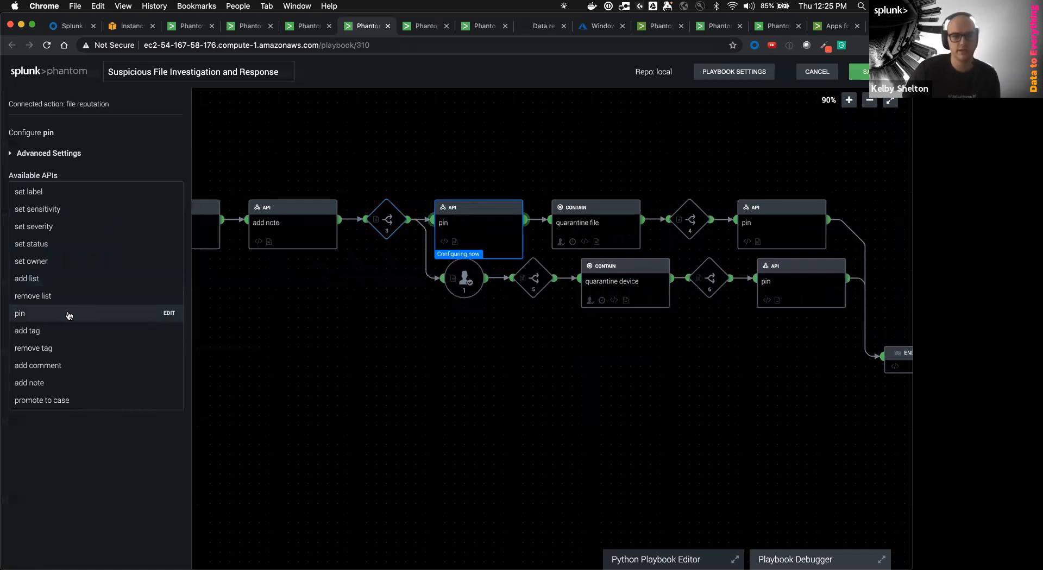
{"action": "left_click", "coordinate": [69, 316]}
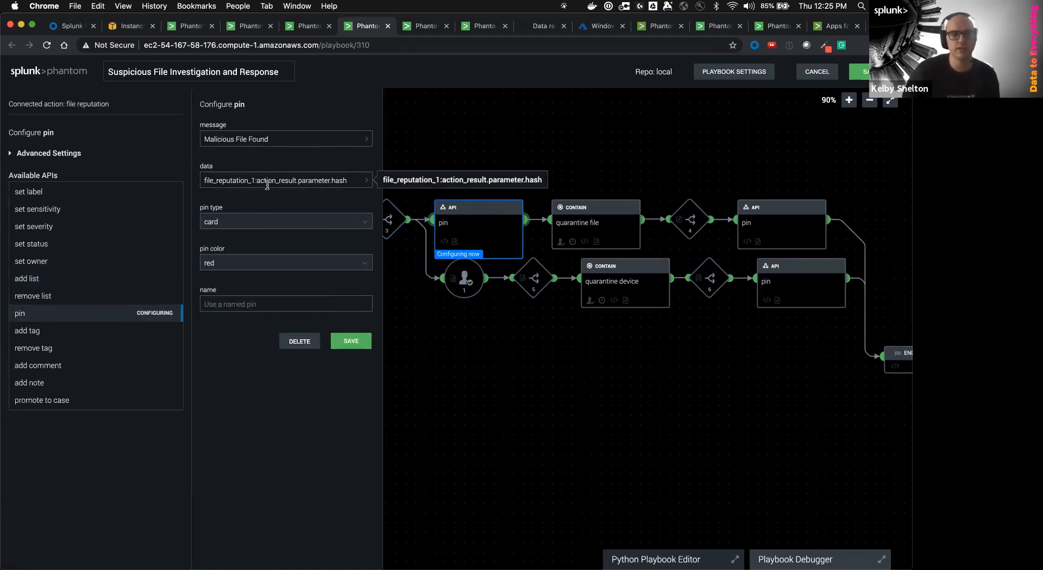
{"action": "left_click", "coordinate": [521, 357]}
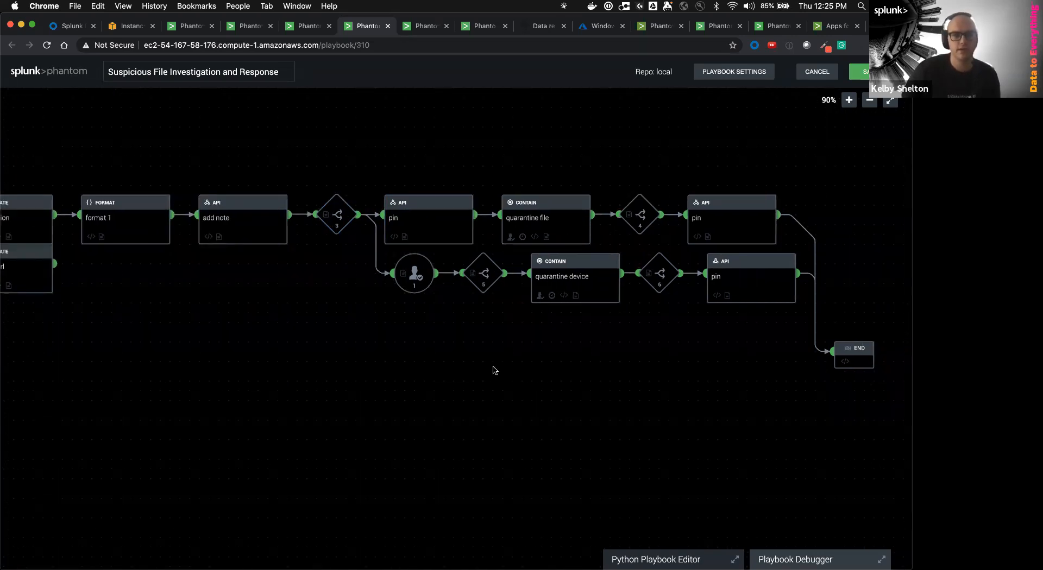
Review the defender_atp quarantine file parameters, decision 4's condition and the upper pin block's message
{"action": "left_click", "coordinate": [512, 222]}
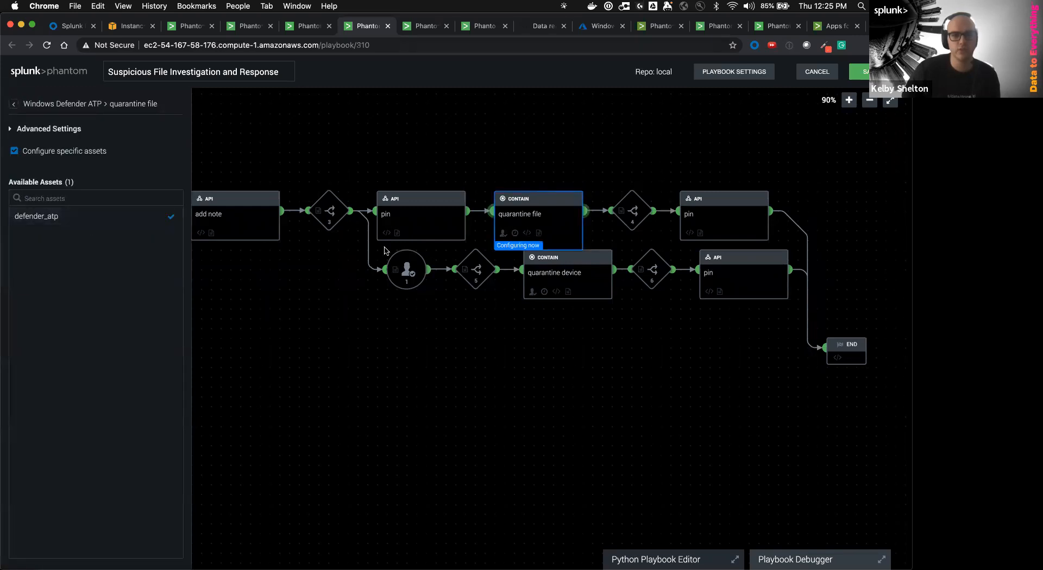
{"action": "left_click", "coordinate": [79, 222]}
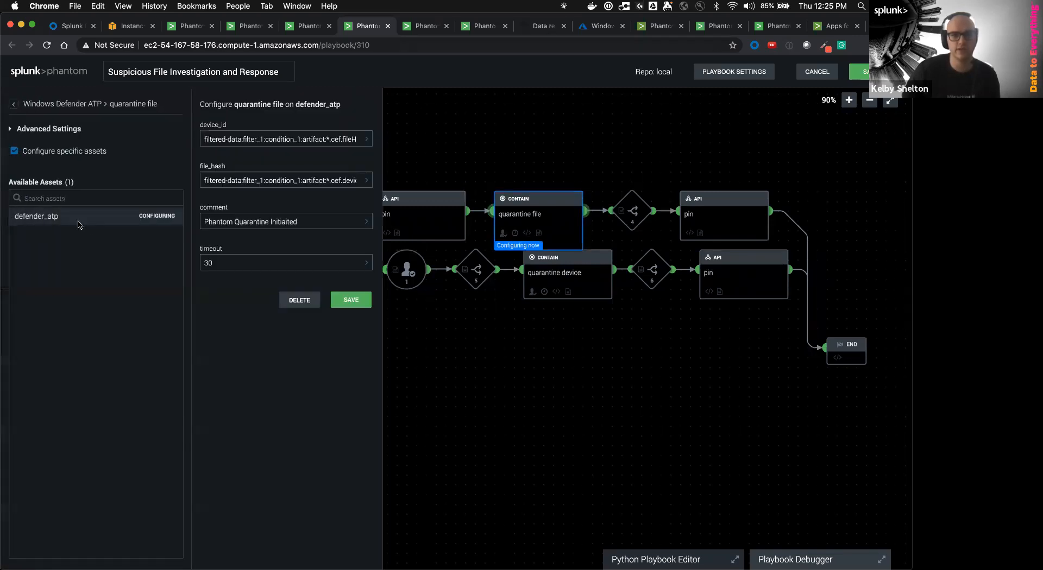
{"action": "left_click", "coordinate": [574, 433]}
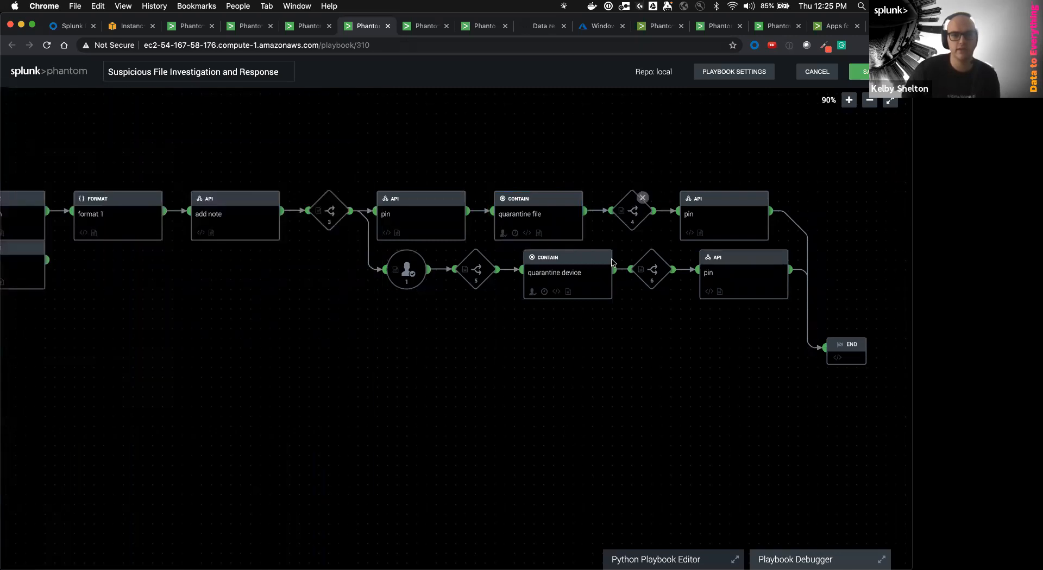
{"action": "left_click", "coordinate": [630, 213]}
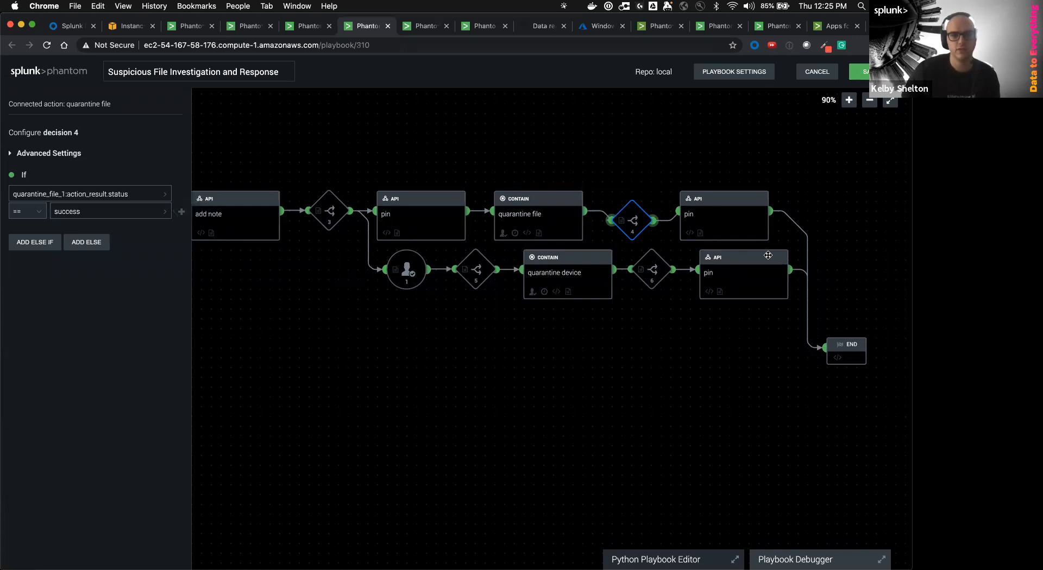
{"action": "left_click", "coordinate": [706, 216]}
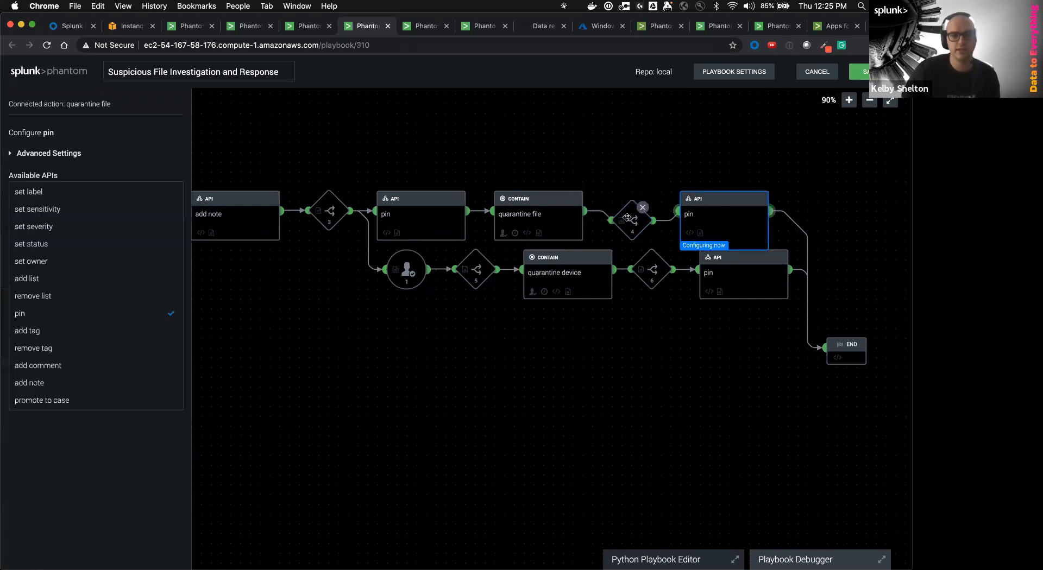
{"action": "left_click", "coordinate": [80, 314]}
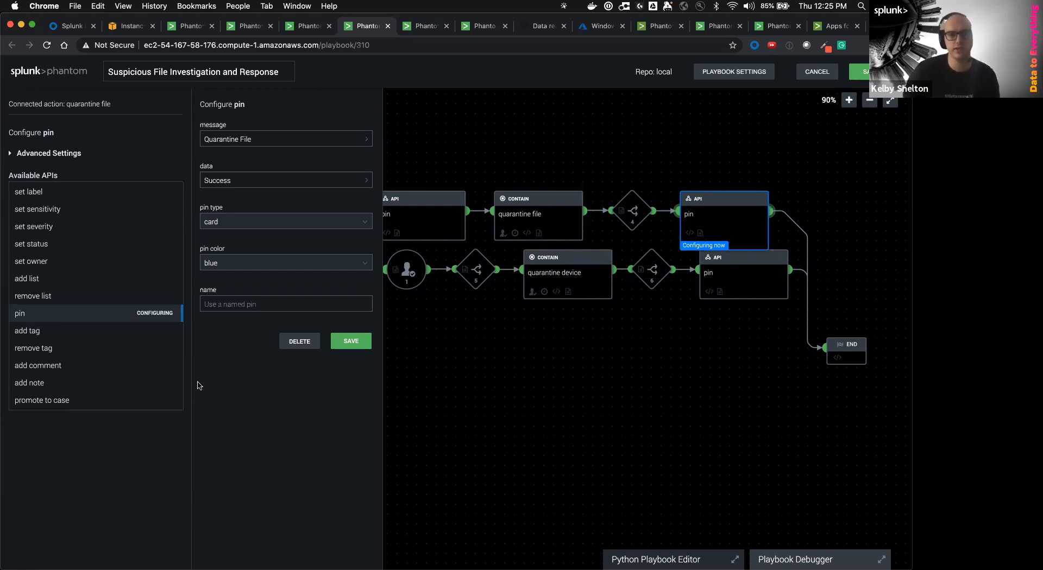
{"action": "left_click", "coordinate": [732, 357]}
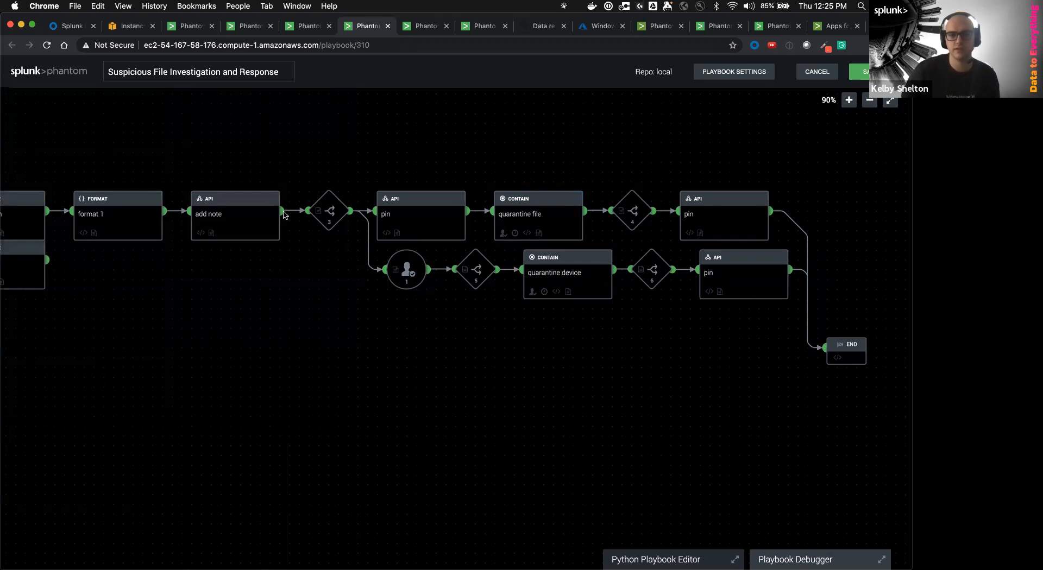
Inspect the detonate url block's settings and decision 2's condition
{"action": "scroll", "coordinate": [381, 293], "scroll_direction": "left", "scroll_amount": 5}
{"action": "scroll", "coordinate": [350, 292], "scroll_direction": "left", "scroll_amount": 6}
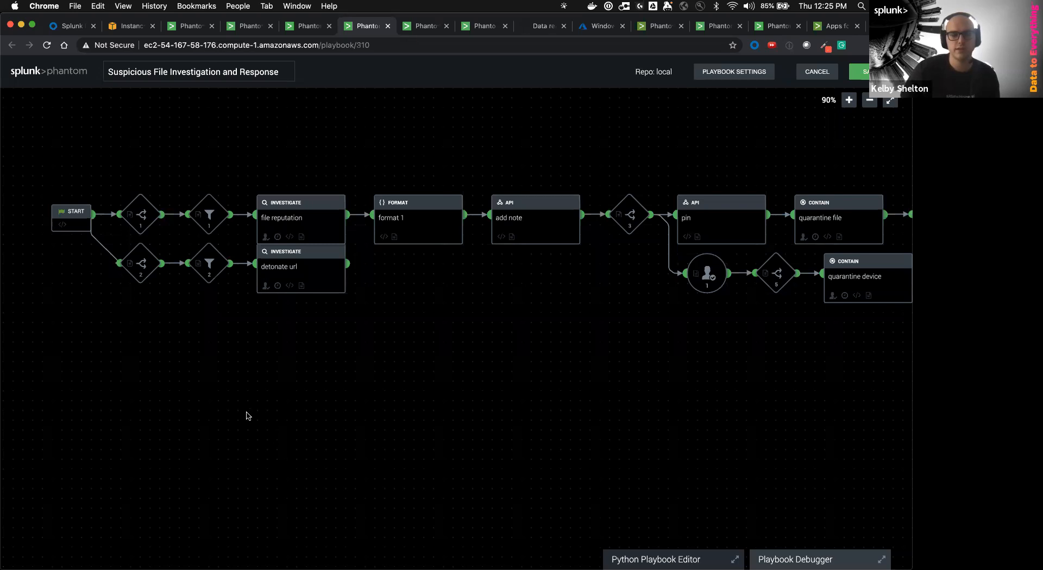
{"action": "left_click", "coordinate": [299, 282]}
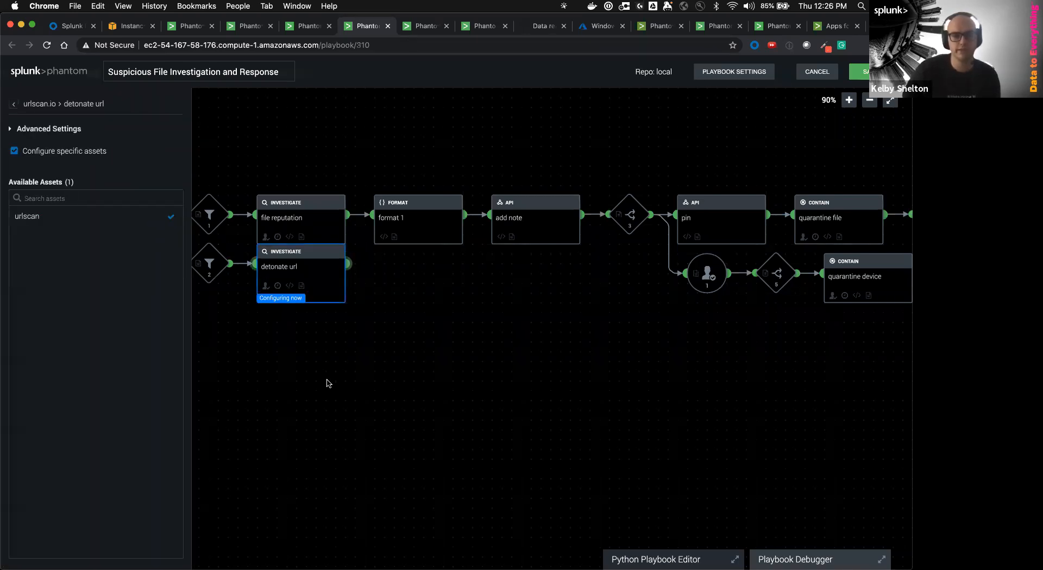
{"action": "left_click", "coordinate": [327, 382]}
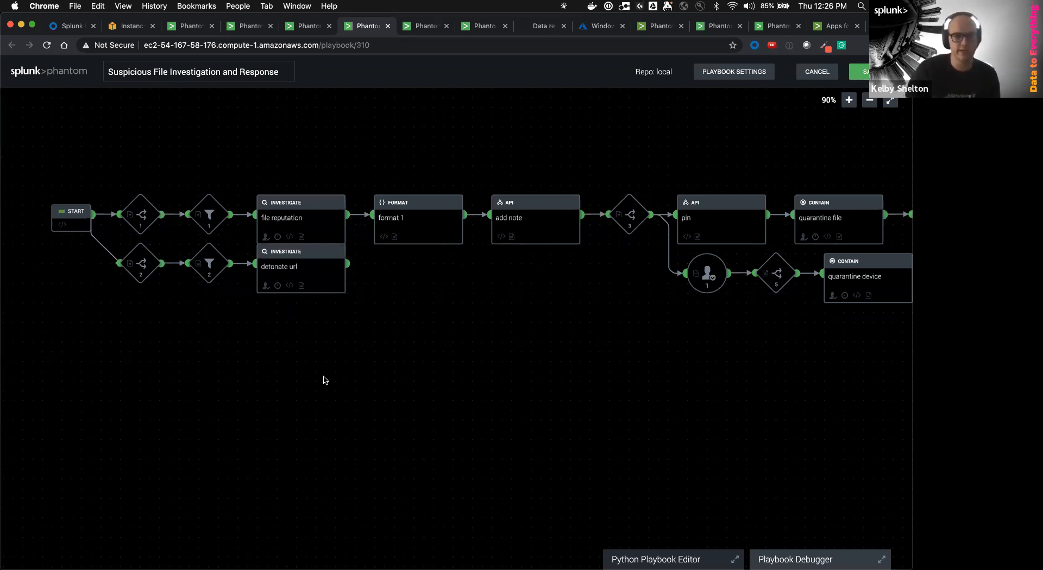
{"action": "left_click", "coordinate": [154, 269]}
{"action": "left_click", "coordinate": [283, 286]}
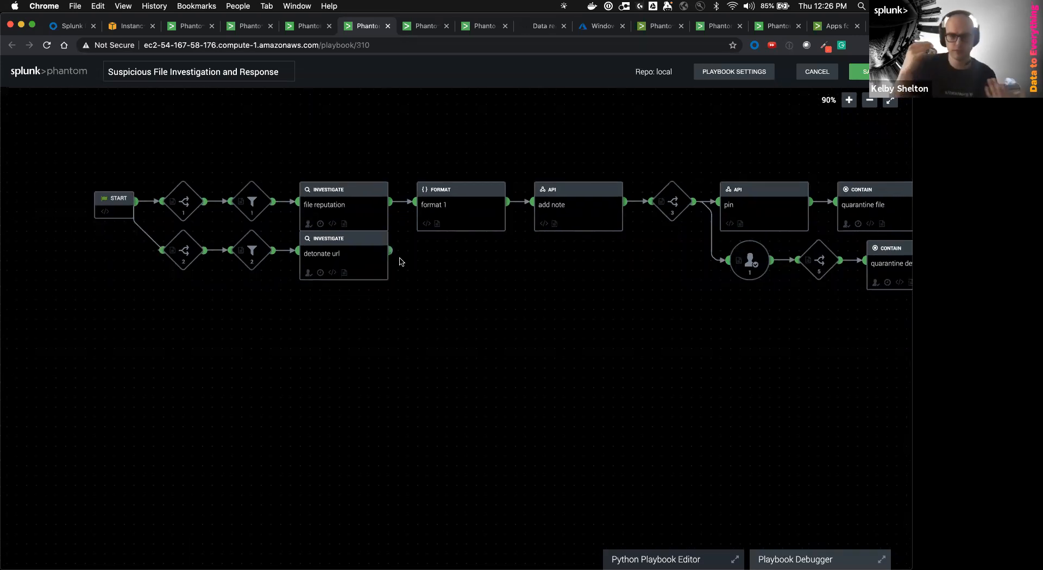
Bring the prompt and quarantine branch into view and open prompt 1's settings
{"action": "left_click_drag", "start_coordinate": [442, 340], "coordinate": [210, 342]}
{"action": "left_click_drag", "start_coordinate": [446, 299], "coordinate": [459, 317]}
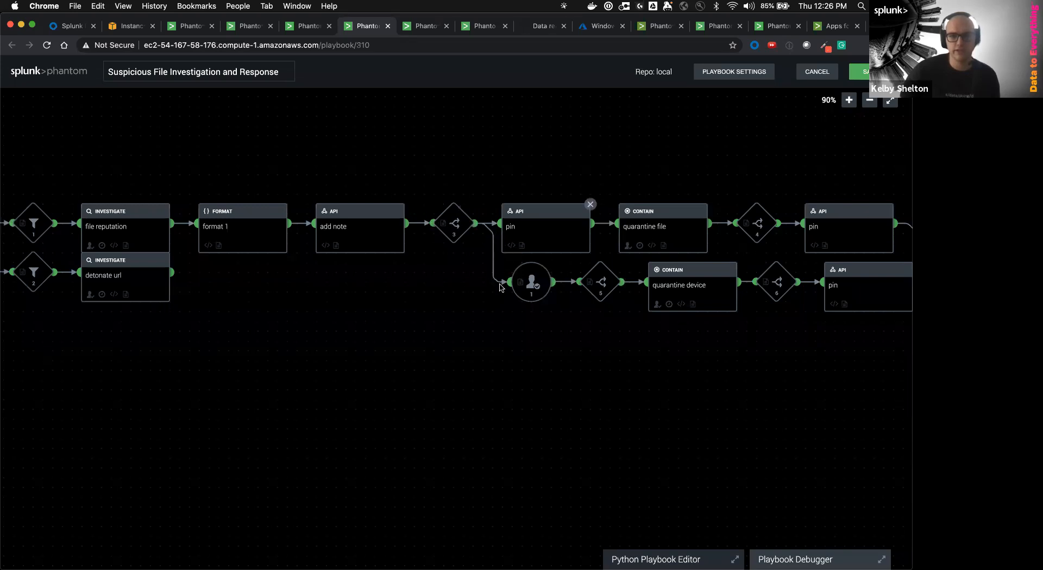
{"action": "left_click", "coordinate": [531, 283]}
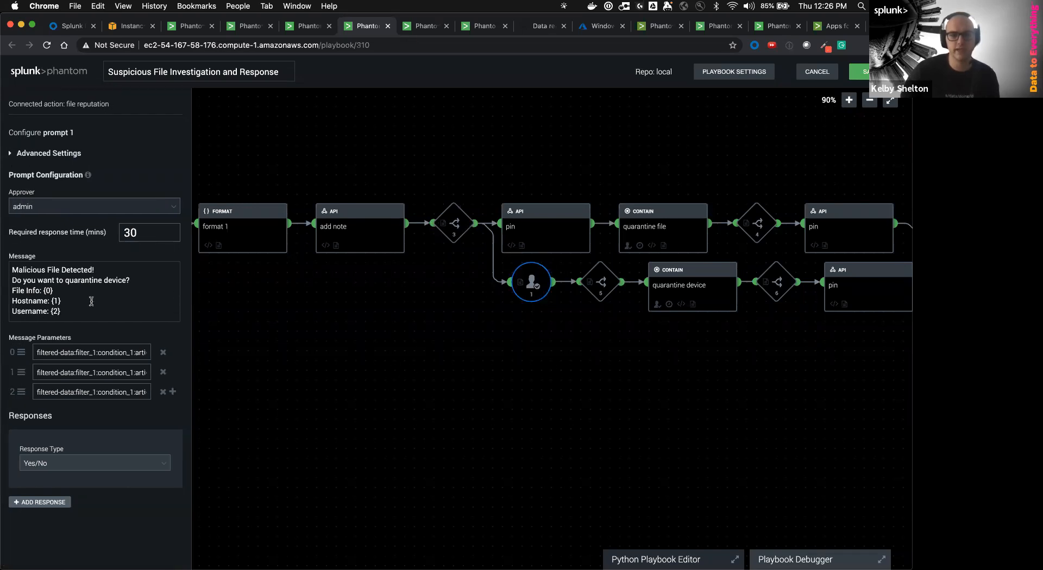
{"action": "left_click_drag", "start_coordinate": [101, 265], "coordinate": [5, 266]}
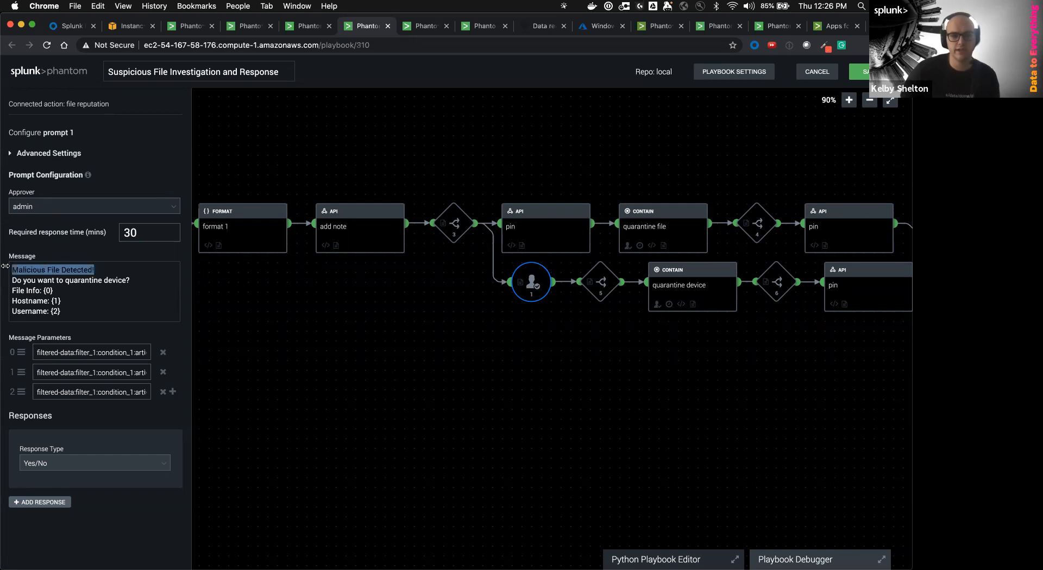
{"action": "left_click_drag", "start_coordinate": [130, 281], "coordinate": [7, 278]}
{"action": "left_click", "coordinate": [75, 297]}
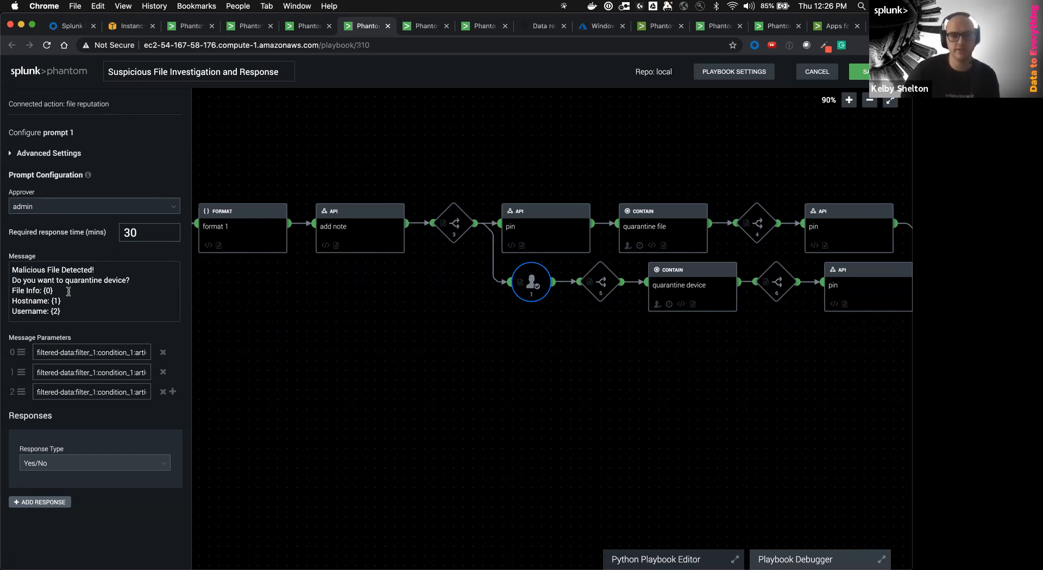
{"action": "left_click", "coordinate": [69, 303]}
{"action": "left_click", "coordinate": [68, 313]}
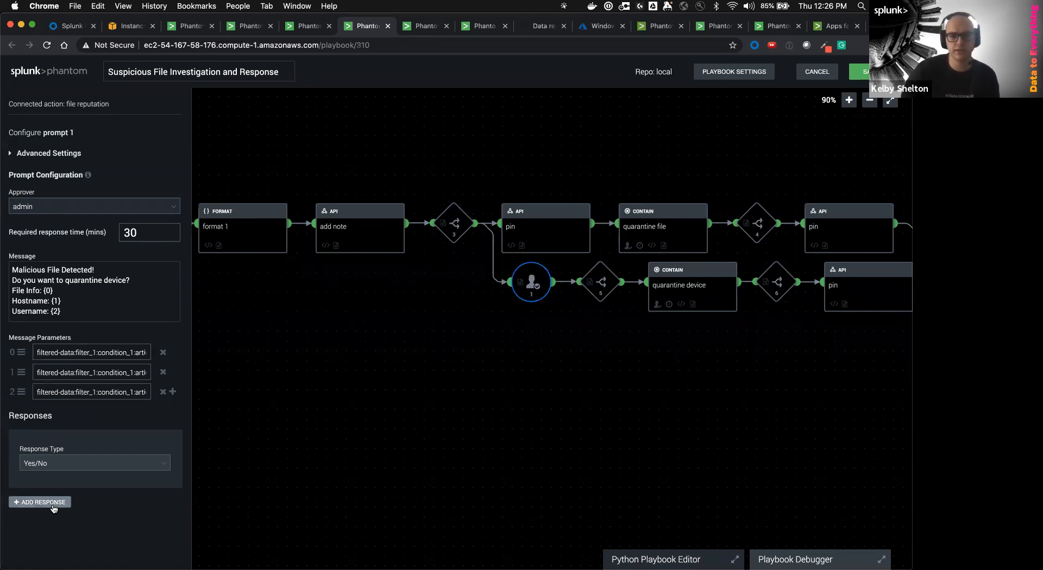
{"action": "left_click", "coordinate": [28, 502]}
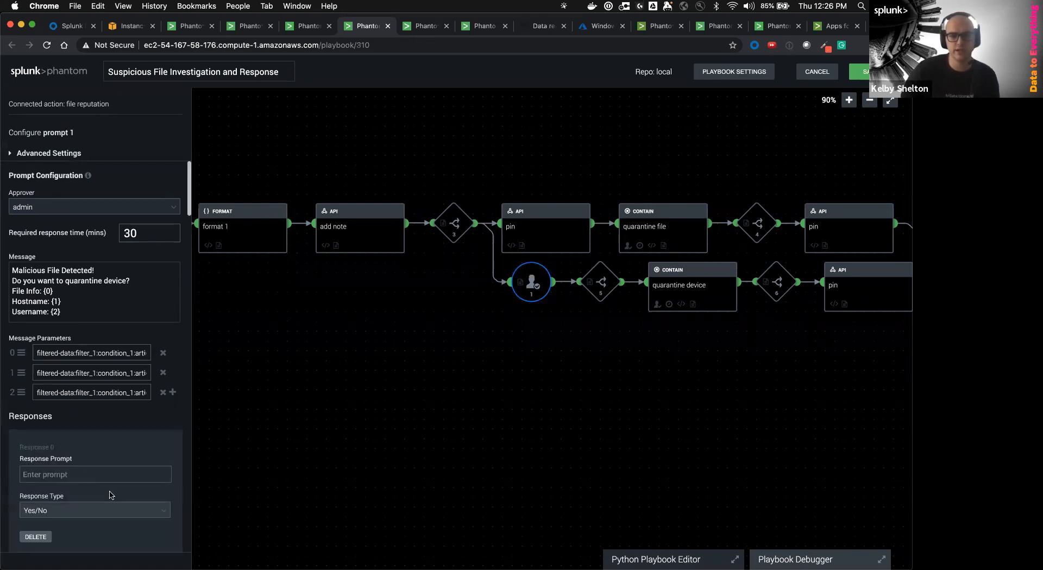
{"action": "scroll", "coordinate": [82, 478], "scroll_direction": "down", "scroll_amount": 4}
{"action": "left_click", "coordinate": [48, 465]}
{"action": "scroll", "coordinate": [47, 516], "scroll_direction": "down", "scroll_amount": 2}
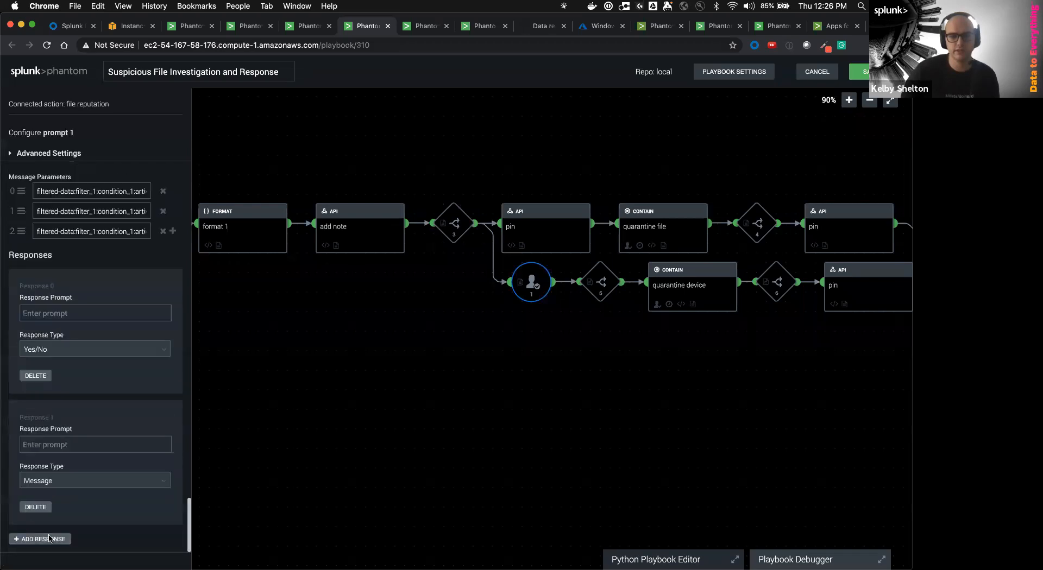
{"action": "left_click", "coordinate": [38, 509]}
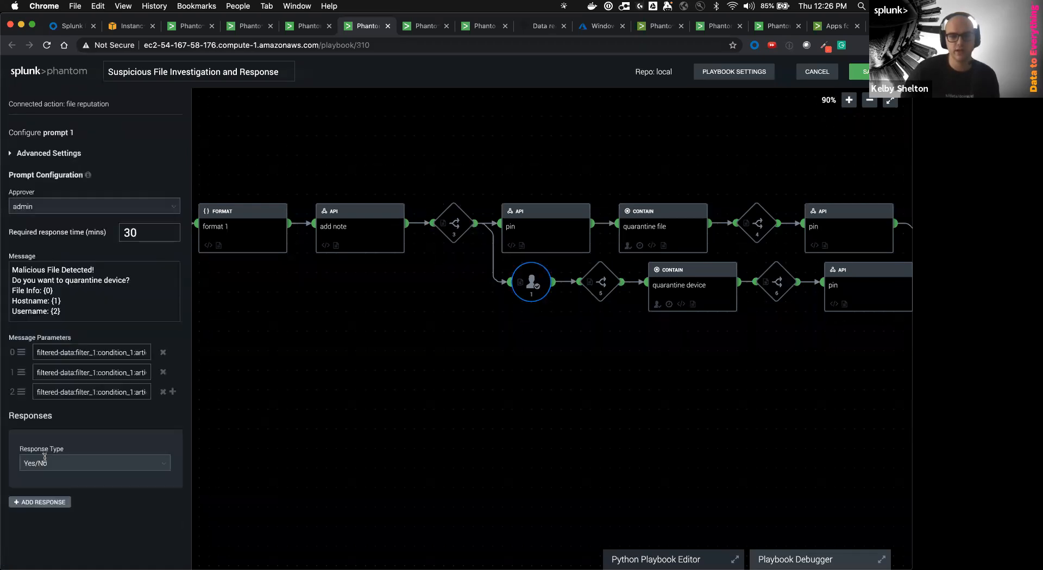
{"action": "left_click", "coordinate": [44, 459]}
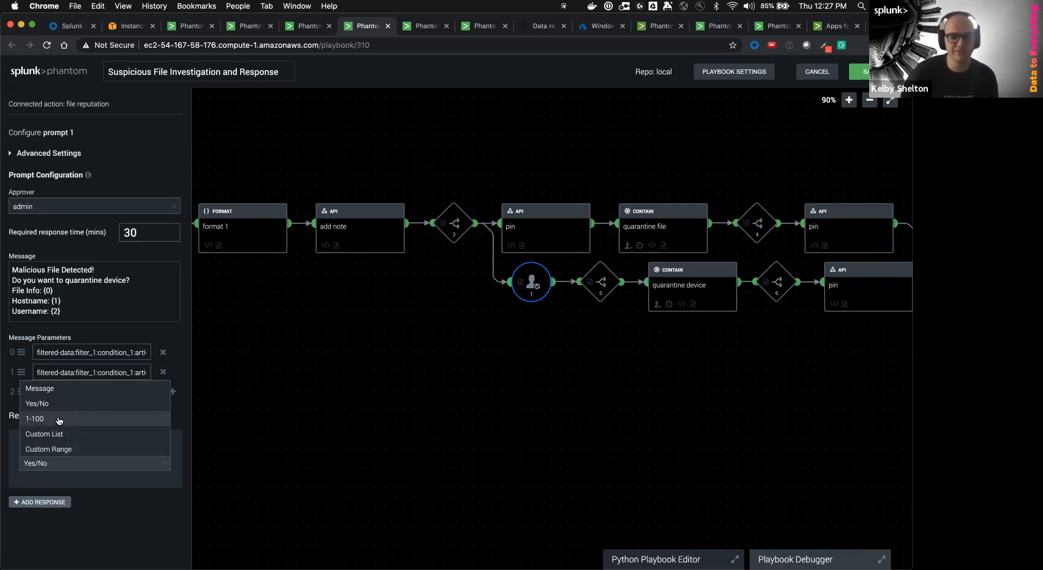
{"action": "left_click", "coordinate": [108, 494]}
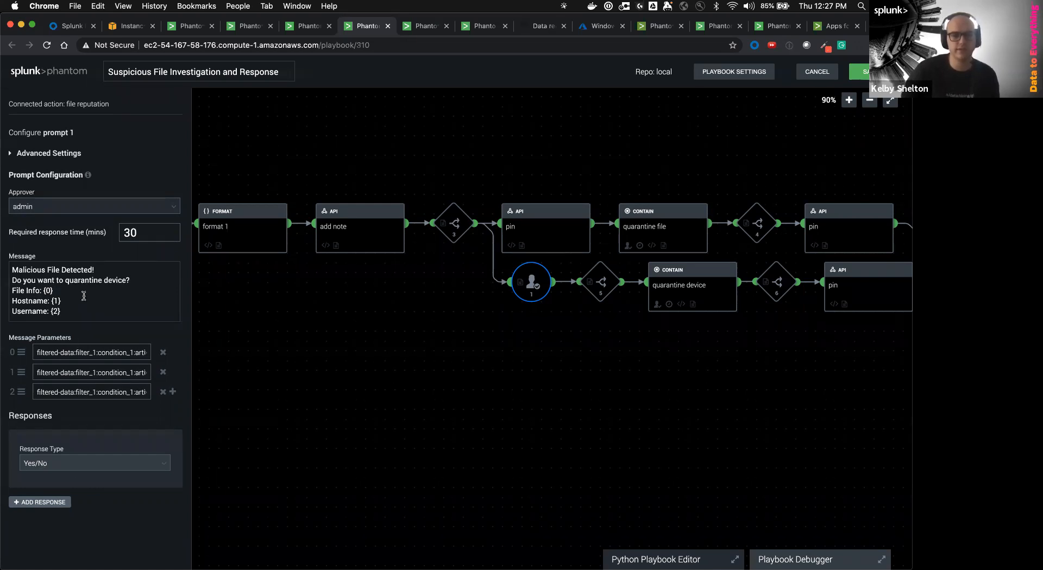
Close prompt 1, then inspect decision 5, the quarantine device block and the lower pin block
{"action": "left_click", "coordinate": [530, 403]}
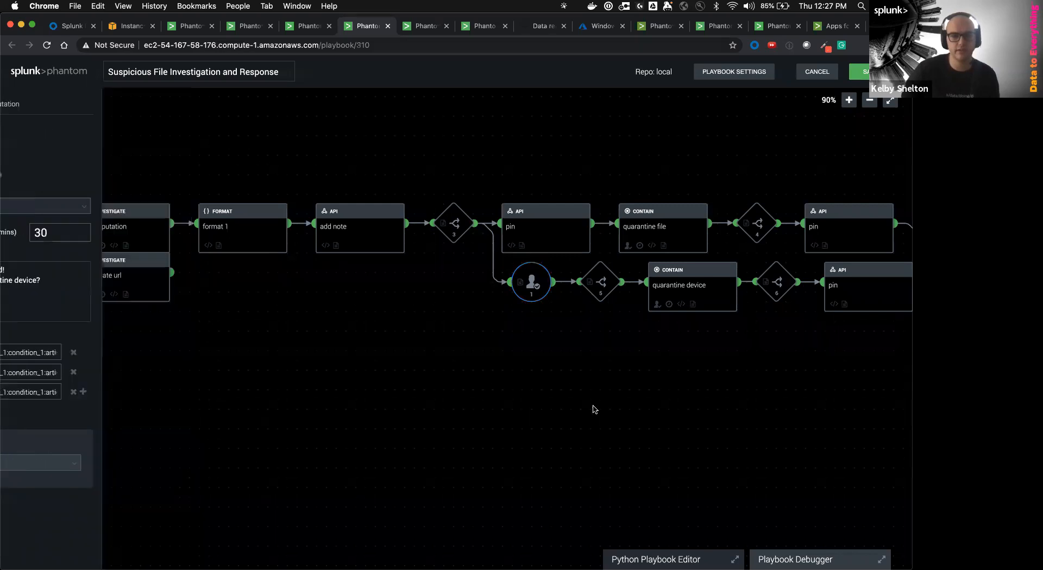
{"action": "left_click", "coordinate": [547, 281]}
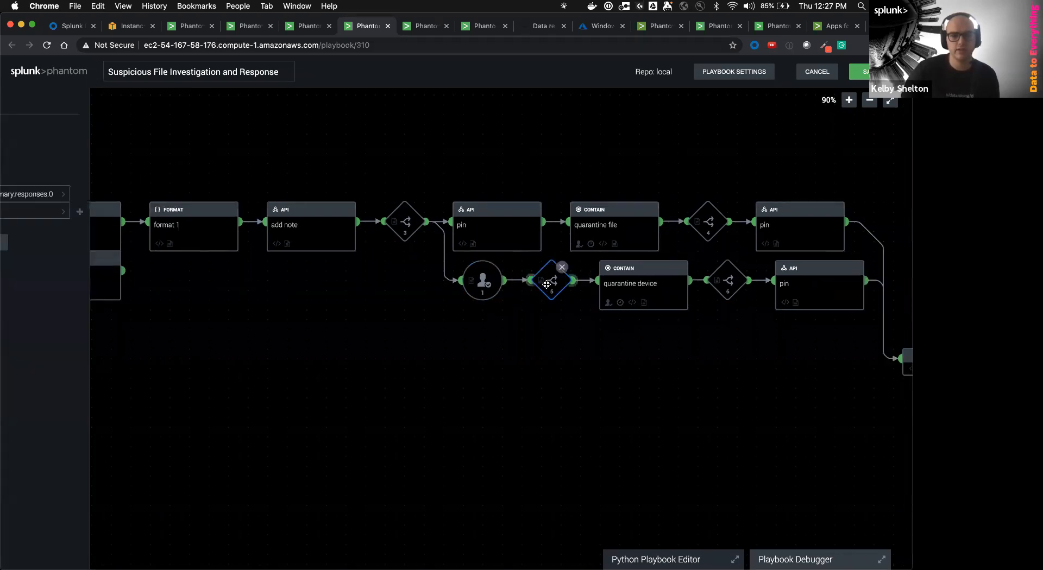
{"action": "left_click", "coordinate": [624, 304]}
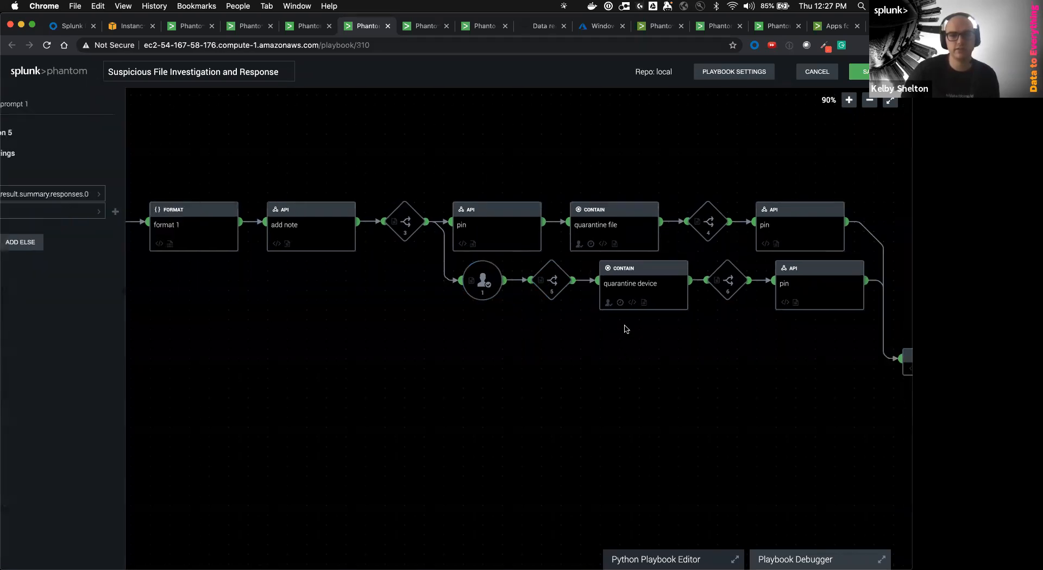
{"action": "left_click_drag", "start_coordinate": [731, 444], "coordinate": [556, 439]}
{"action": "left_click", "coordinate": [615, 285]}
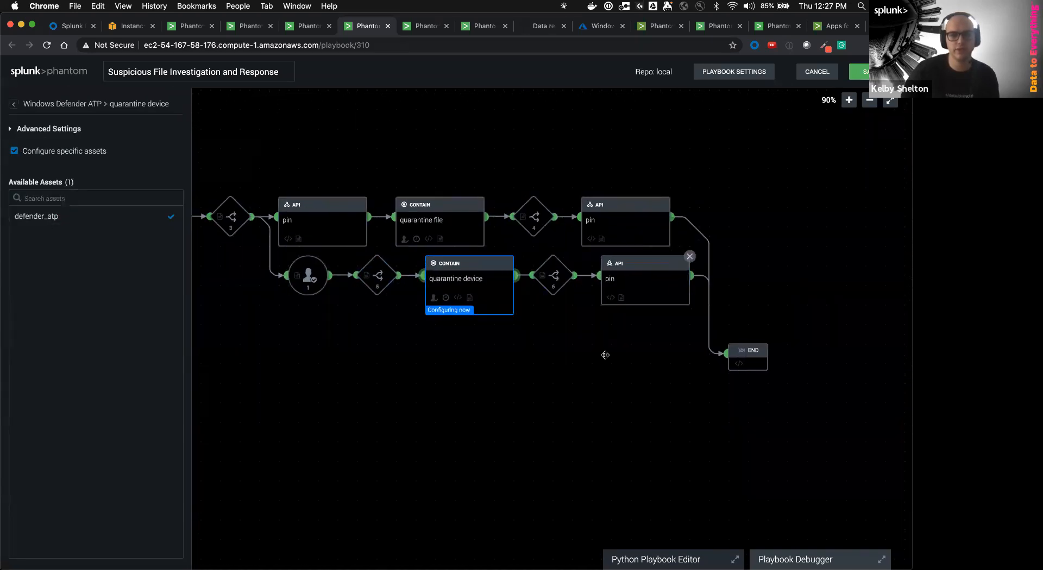
{"action": "left_click", "coordinate": [553, 461]}
Revisit prompt 1's settings, then pan the canvas to reveal the add note block
{"action": "left_click_drag", "start_coordinate": [520, 462], "coordinate": [600, 469]}
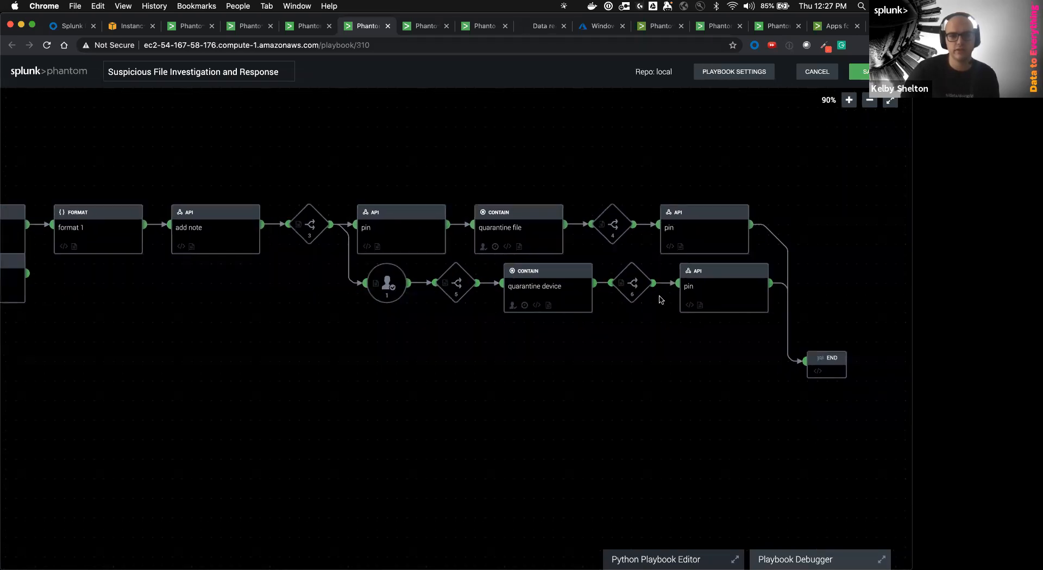
{"action": "left_click_drag", "start_coordinate": [785, 421], "coordinate": [767, 428]}
{"action": "left_click_drag", "start_coordinate": [658, 396], "coordinate": [587, 370]}
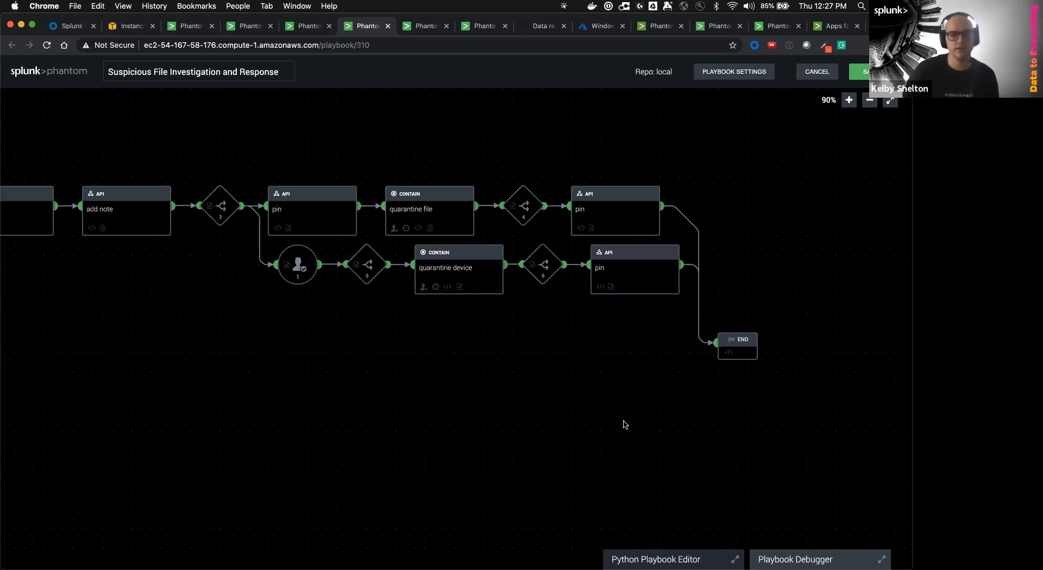
{"action": "left_click", "coordinate": [293, 279]}
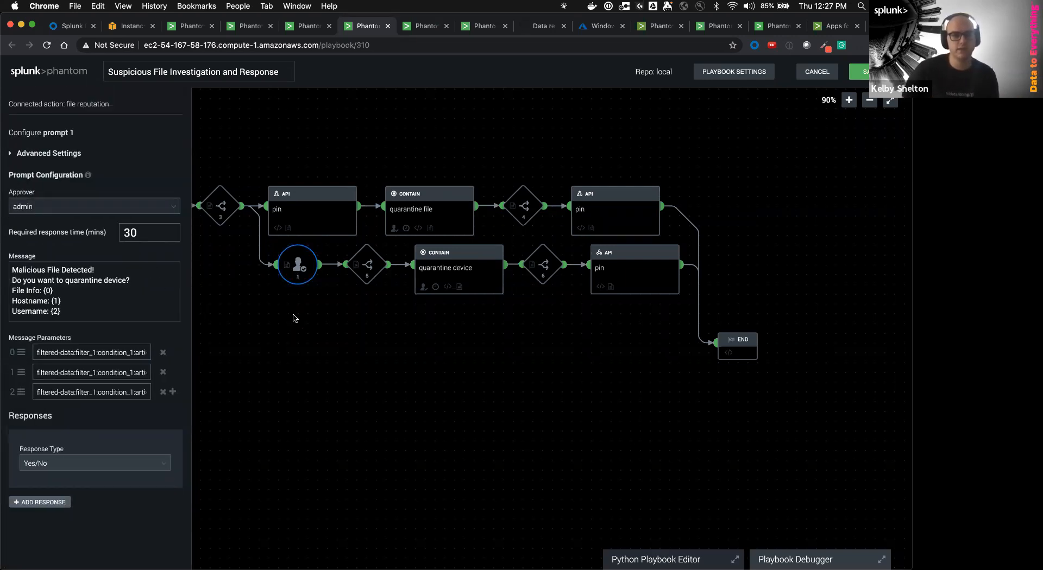
{"action": "left_click_drag", "start_coordinate": [293, 318], "coordinate": [308, 329]}
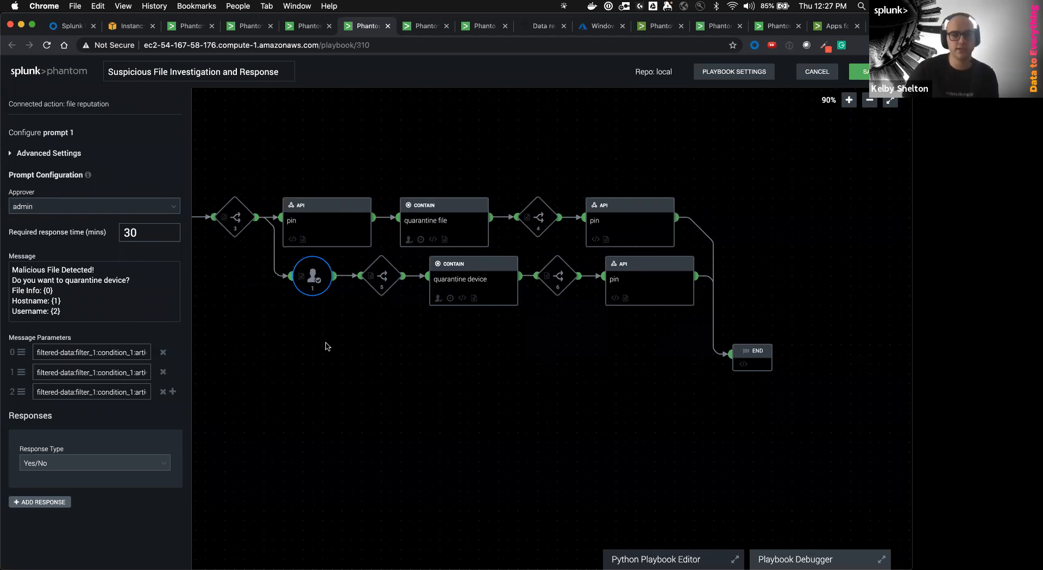
{"action": "left_click_drag", "start_coordinate": [326, 348], "coordinate": [367, 363]}
{"action": "left_click_drag", "start_coordinate": [319, 329], "coordinate": [442, 344]}
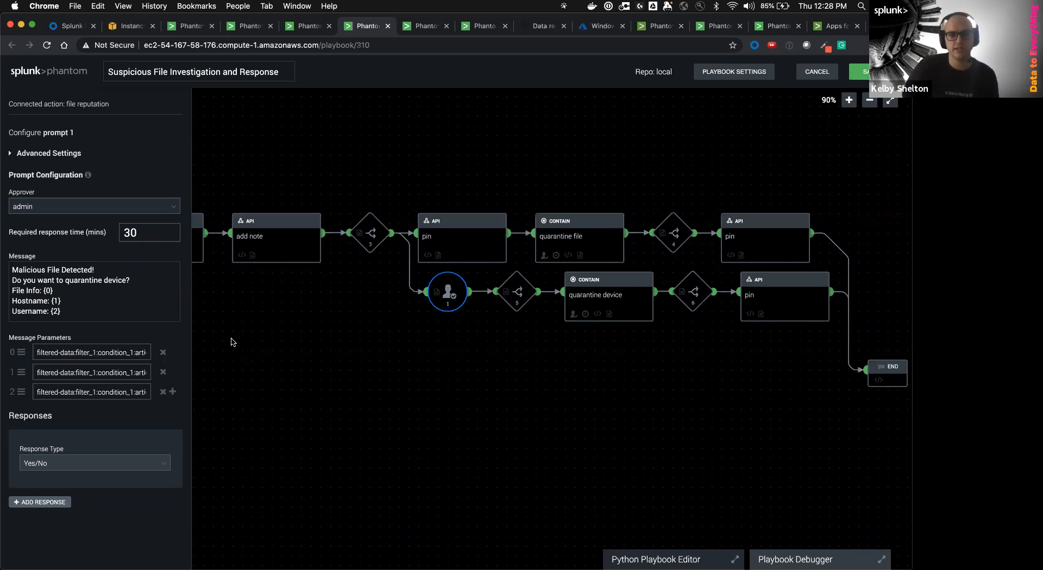
{"action": "left_click", "coordinate": [288, 363]}
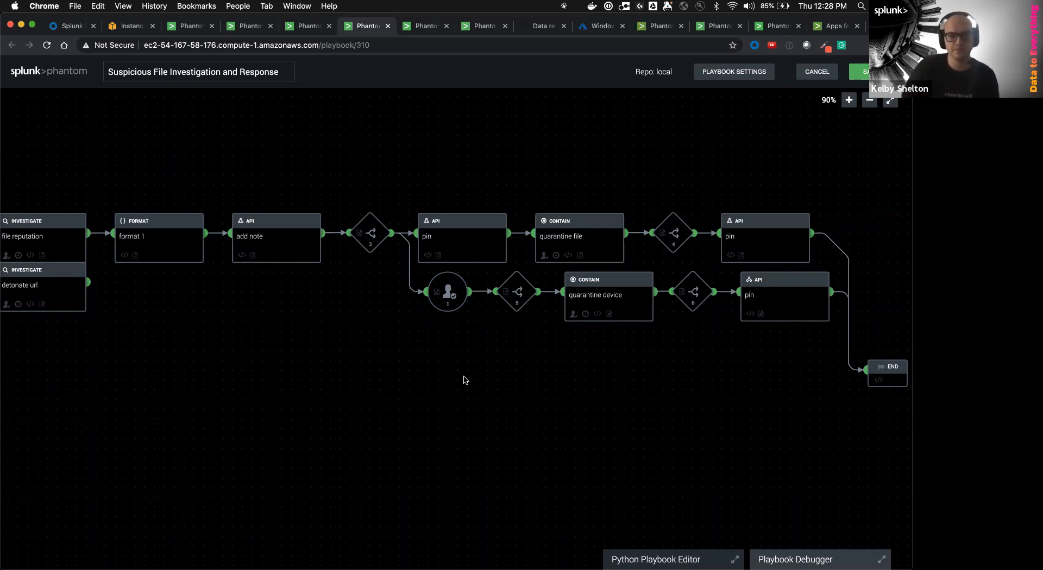
{"action": "left_click_drag", "start_coordinate": [692, 418], "coordinate": [680, 414]}
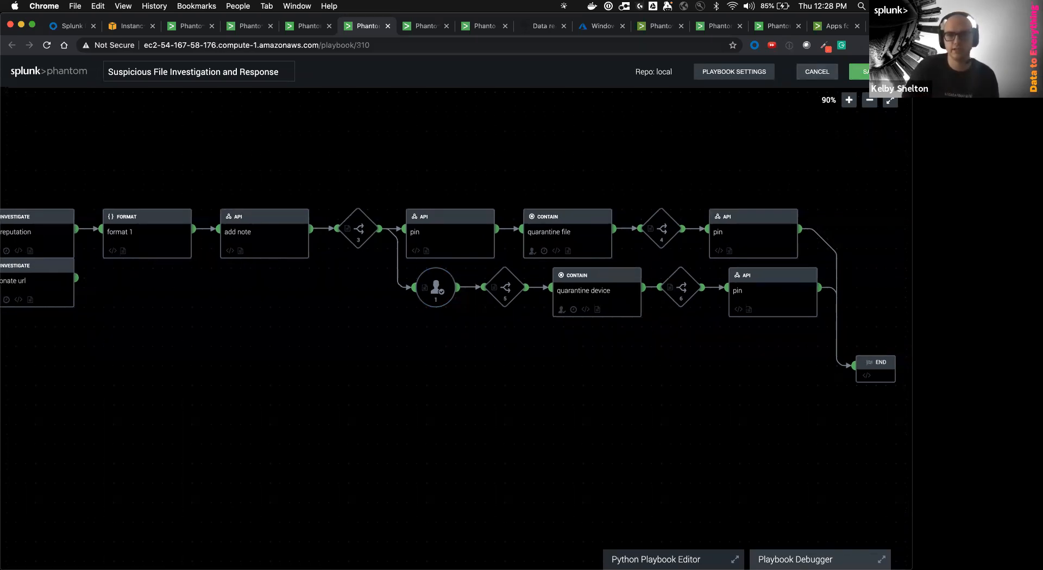
{"action": "scroll", "coordinate": [438, 340], "scroll_direction": "left", "scroll_amount": 3}
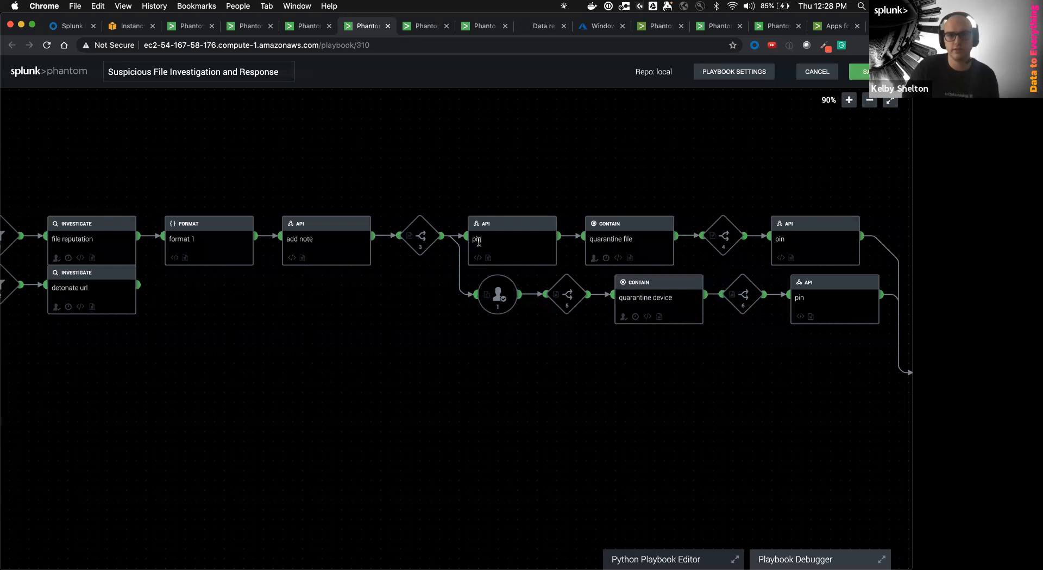
Save the playbook as a new version with the comment 'initial commit'
{"action": "key", "text": "ctrl+s"}
{"action": "type", "text": "initial commit"}
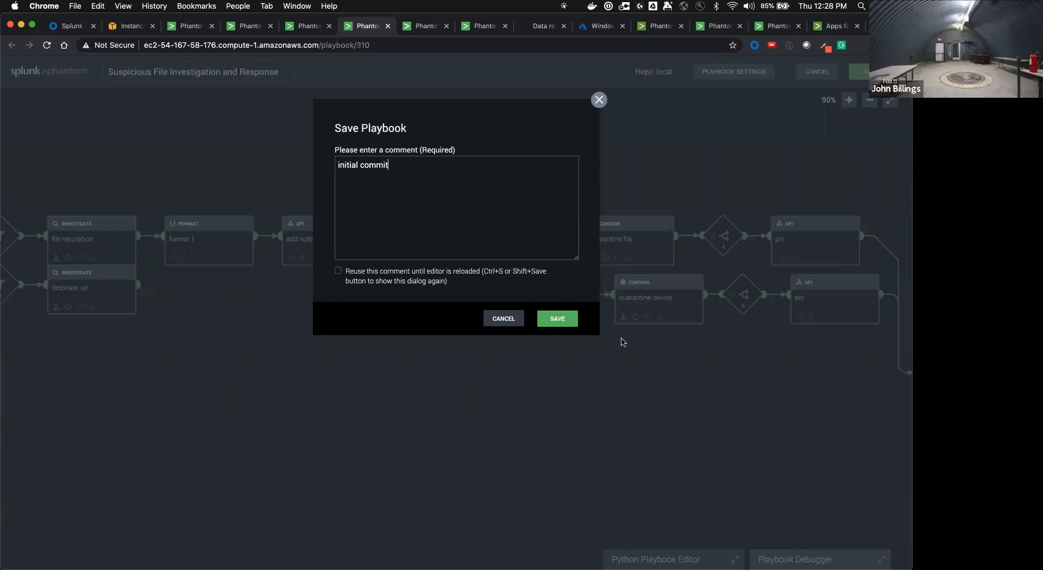
{"action": "left_click", "coordinate": [560, 319]}
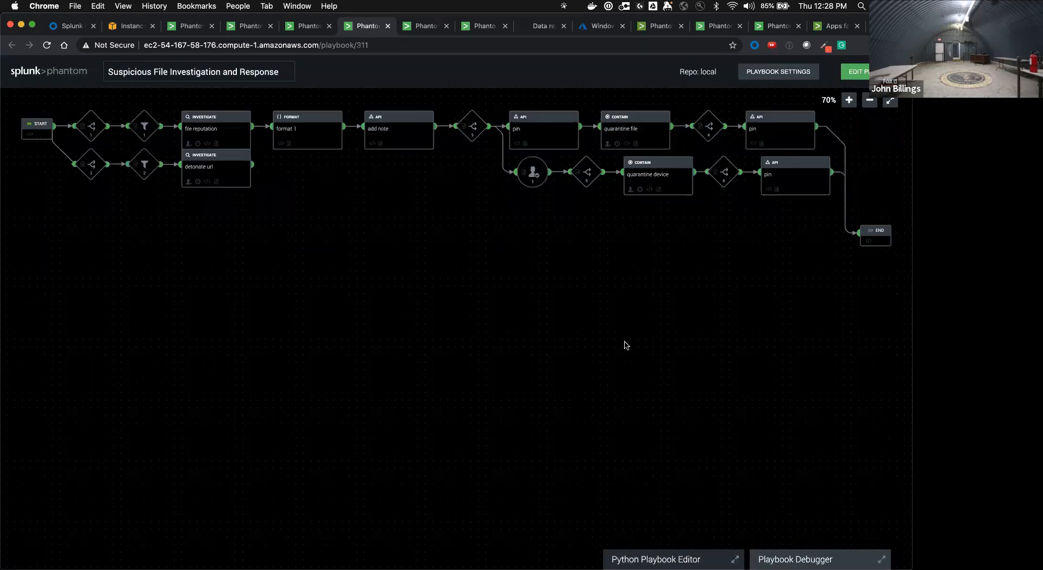
Zoom the playbook flow to 110% and bring the quarantine blocks into view
{"action": "left_click", "coordinate": [849, 100]}
{"action": "left_click", "coordinate": [850, 102]}
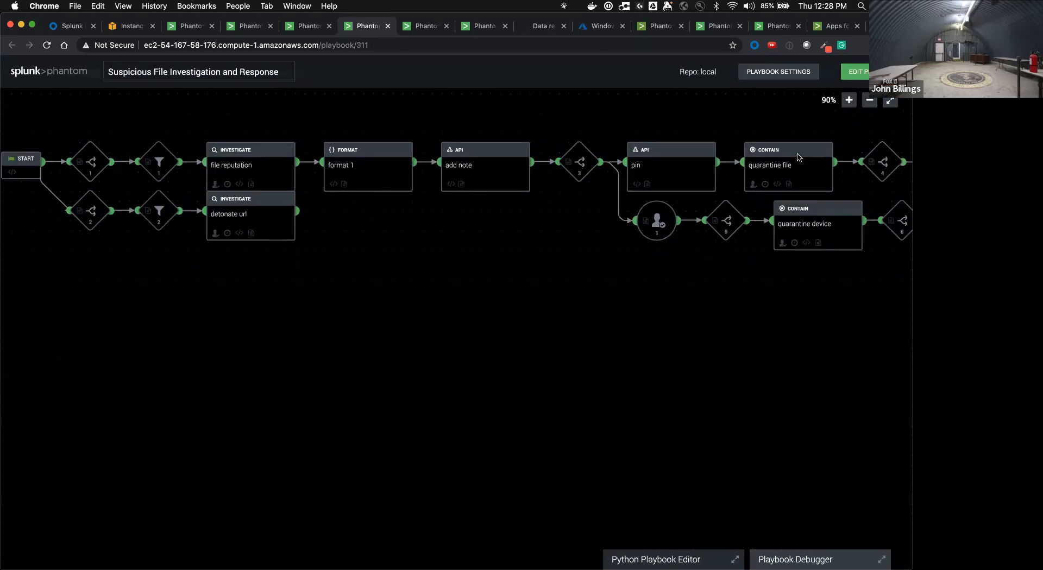
{"action": "left_click", "coordinate": [849, 100]}
{"action": "left_click", "coordinate": [849, 100]}
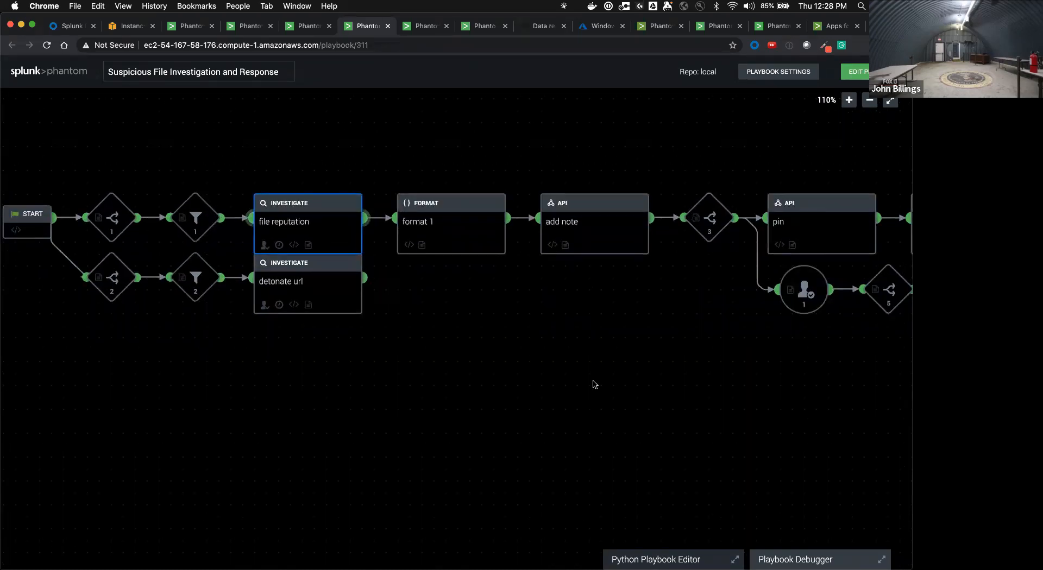
{"action": "left_click_drag", "start_coordinate": [563, 387], "coordinate": [491, 389]}
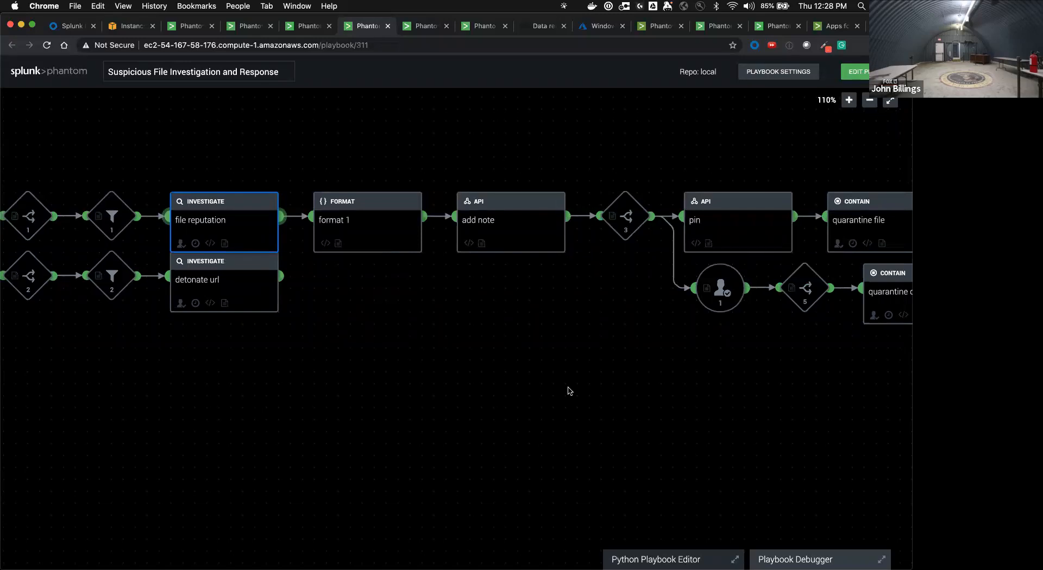
Put the playbook back in edit mode and inspect the format 1 block's template text
{"action": "left_click", "coordinate": [856, 72]}
{"action": "left_click", "coordinate": [430, 253]}
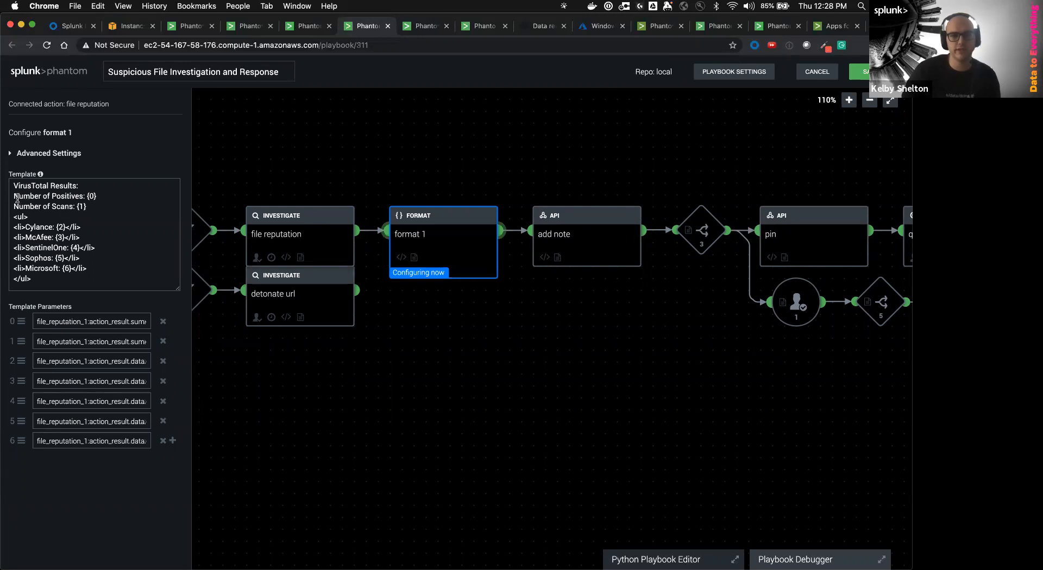
{"action": "left_click_drag", "start_coordinate": [15, 195], "coordinate": [87, 278]}
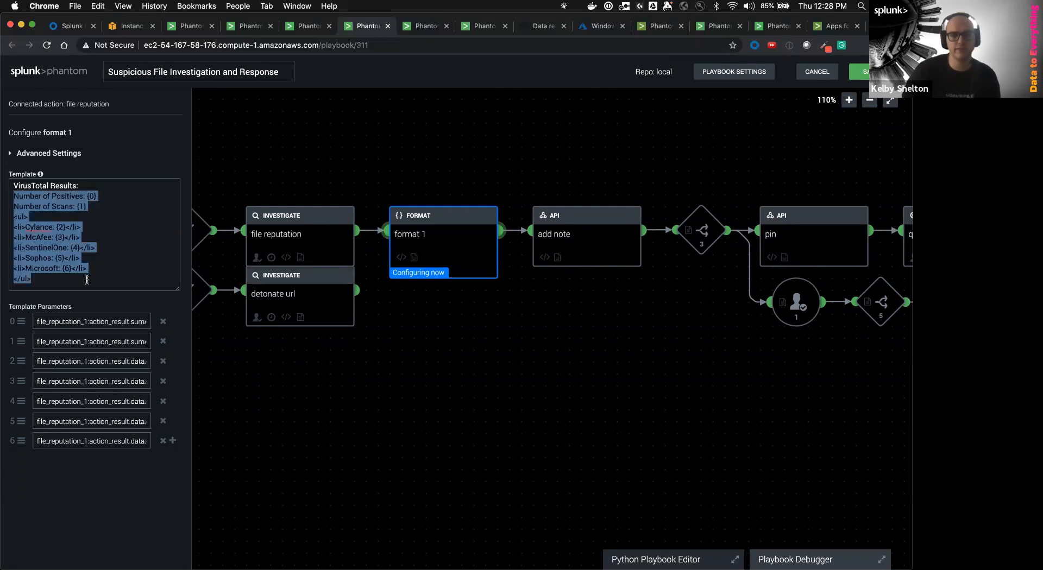
{"action": "left_click", "coordinate": [119, 250]}
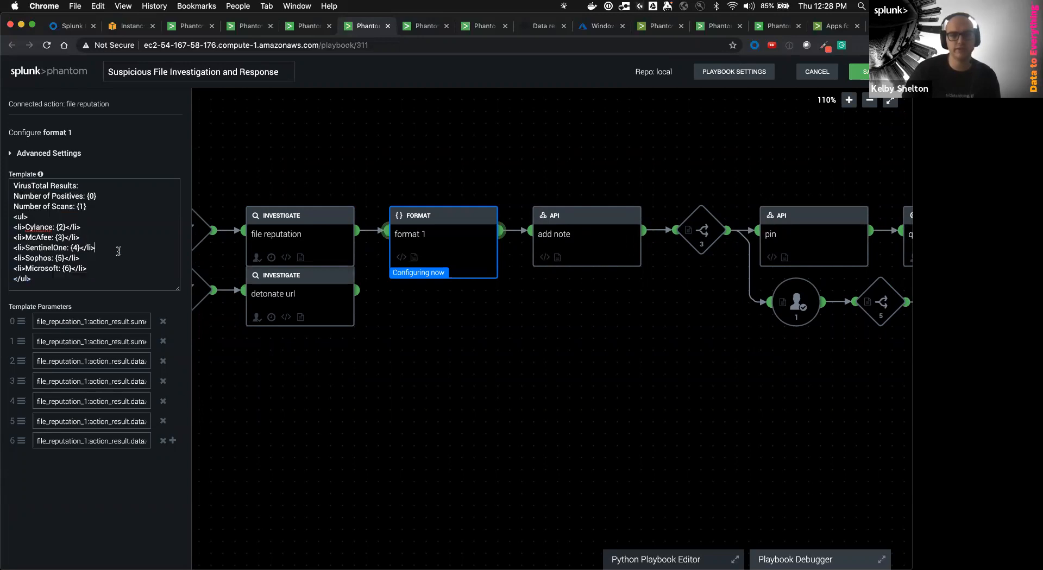
Review the data paths for format 1 parameters 0 through 4 and the template's vendor list lines
{"action": "left_click", "coordinate": [100, 319]}
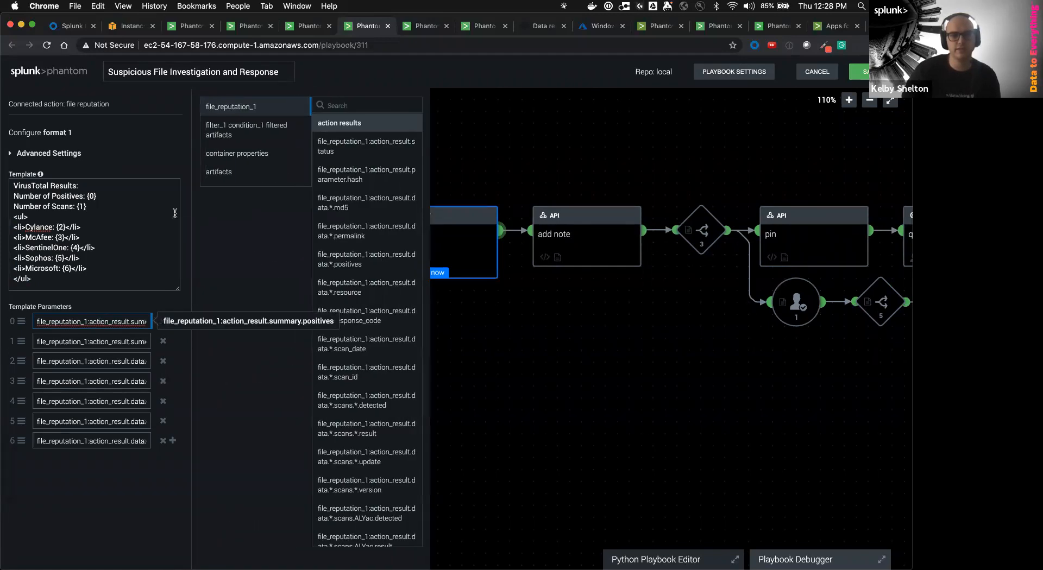
{"action": "left_click_drag", "start_coordinate": [462, 375], "coordinate": [703, 385]}
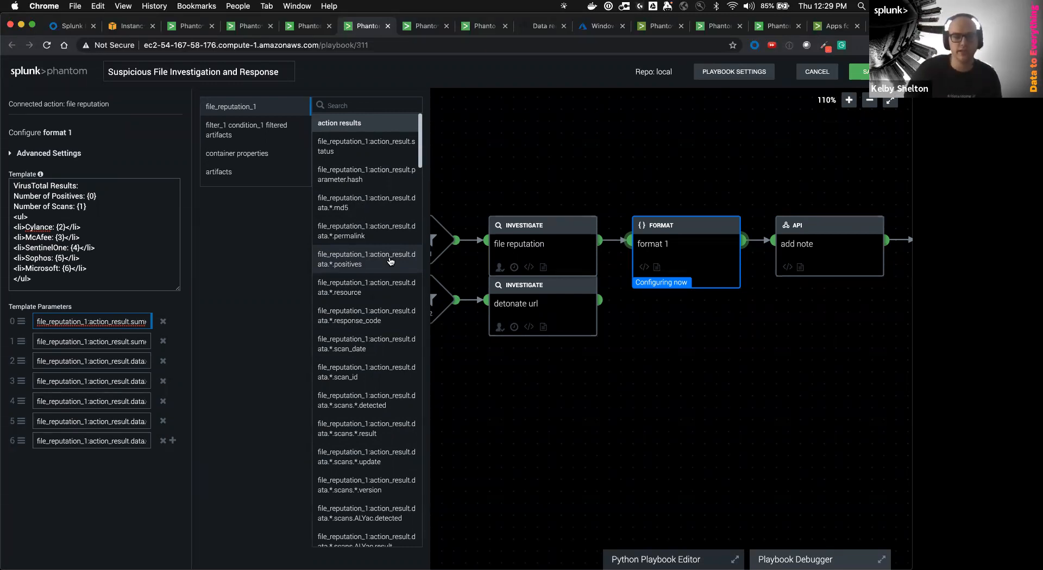
{"action": "left_click", "coordinate": [160, 237]}
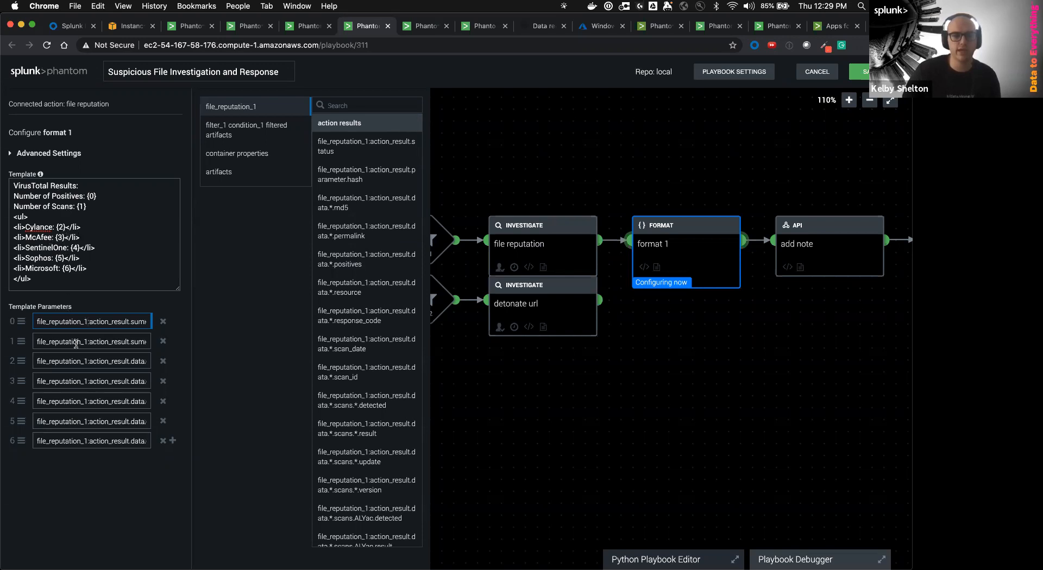
{"action": "left_click", "coordinate": [96, 359]}
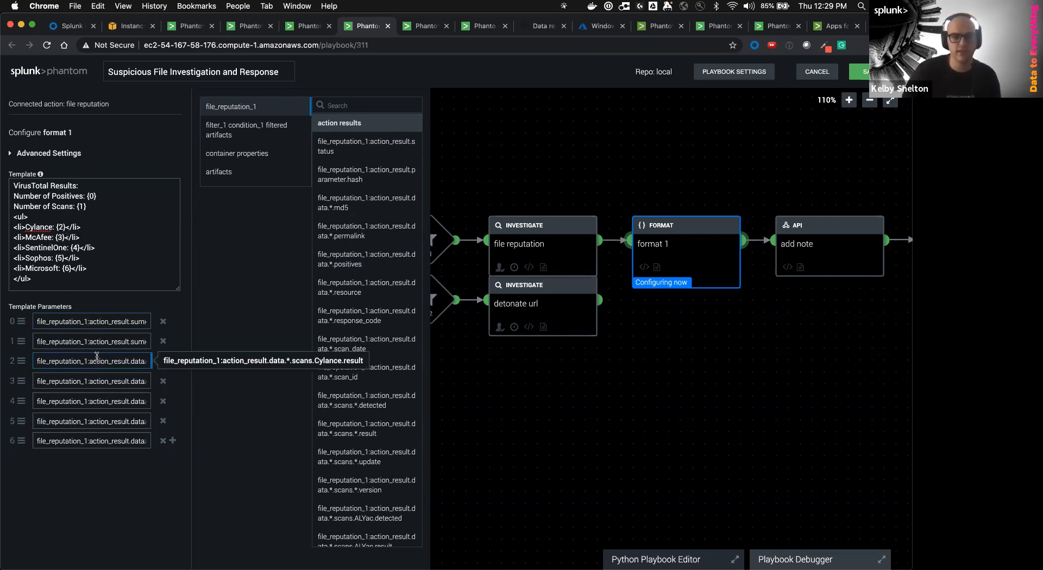
{"action": "left_click", "coordinate": [102, 378]}
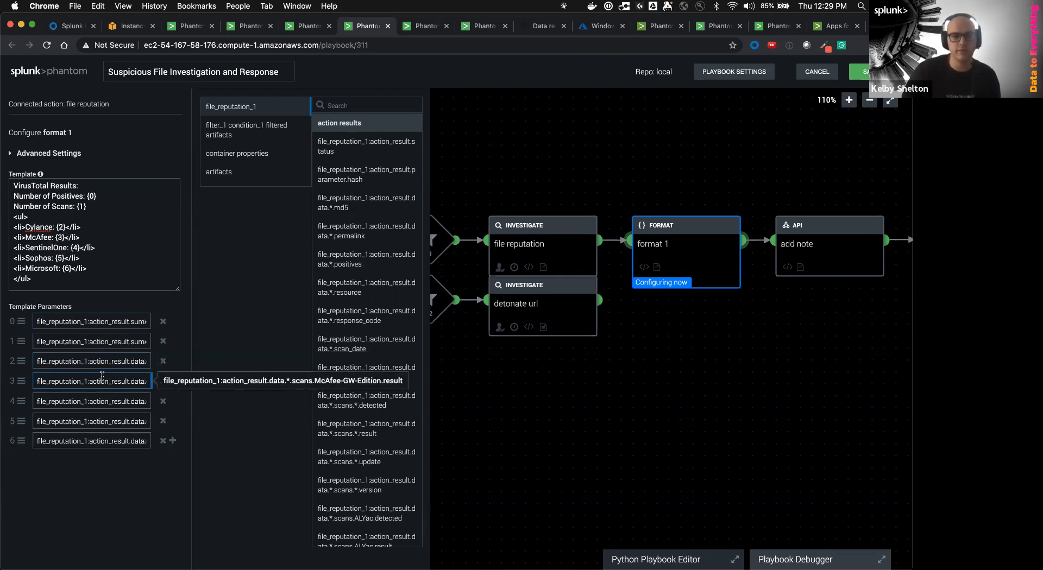
{"action": "key", "text": "Tab"}
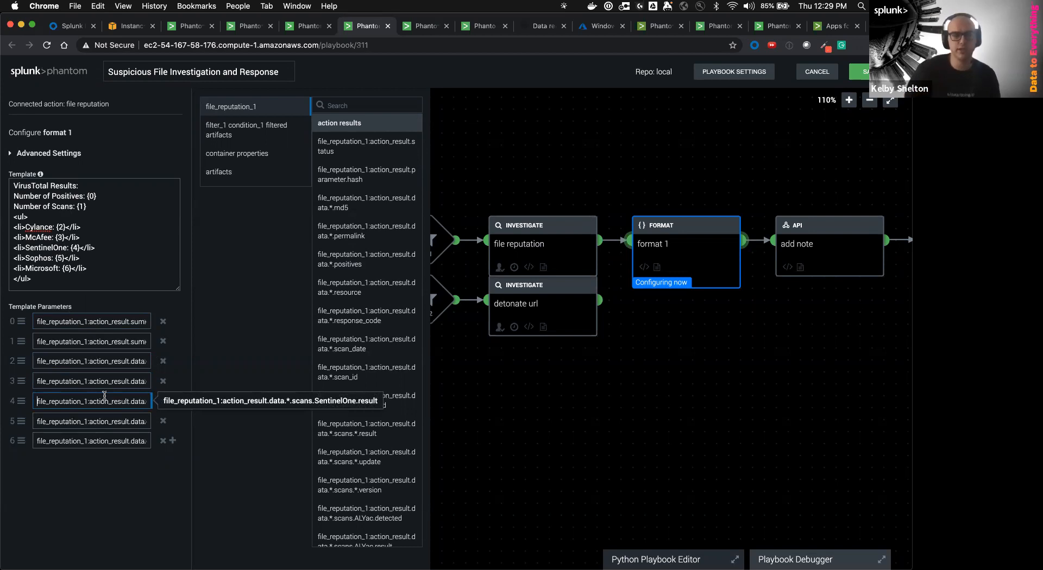
{"action": "left_click_drag", "start_coordinate": [82, 279], "coordinate": [8, 220]}
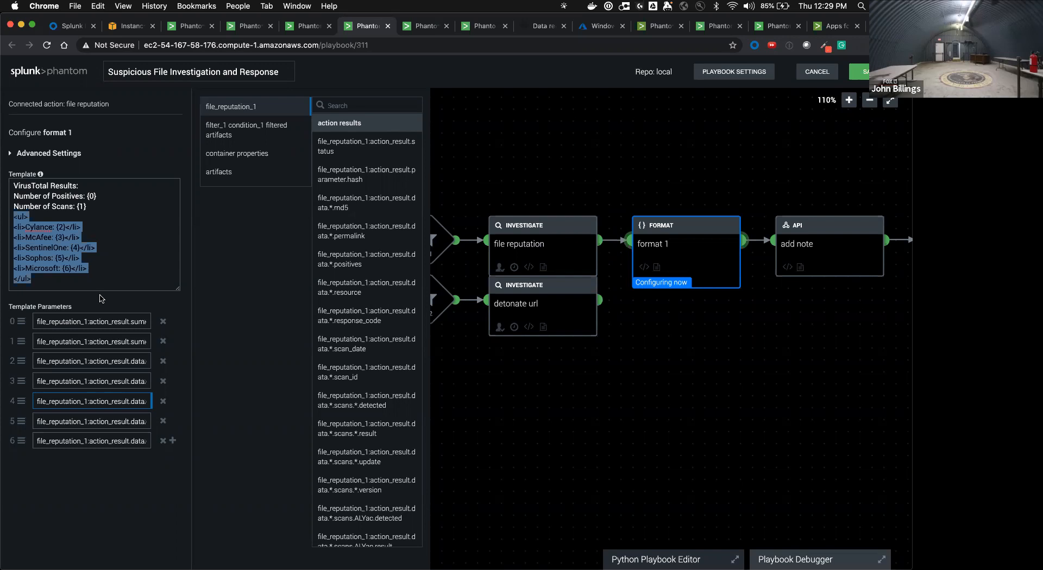
{"action": "left_click", "coordinate": [552, 393]}
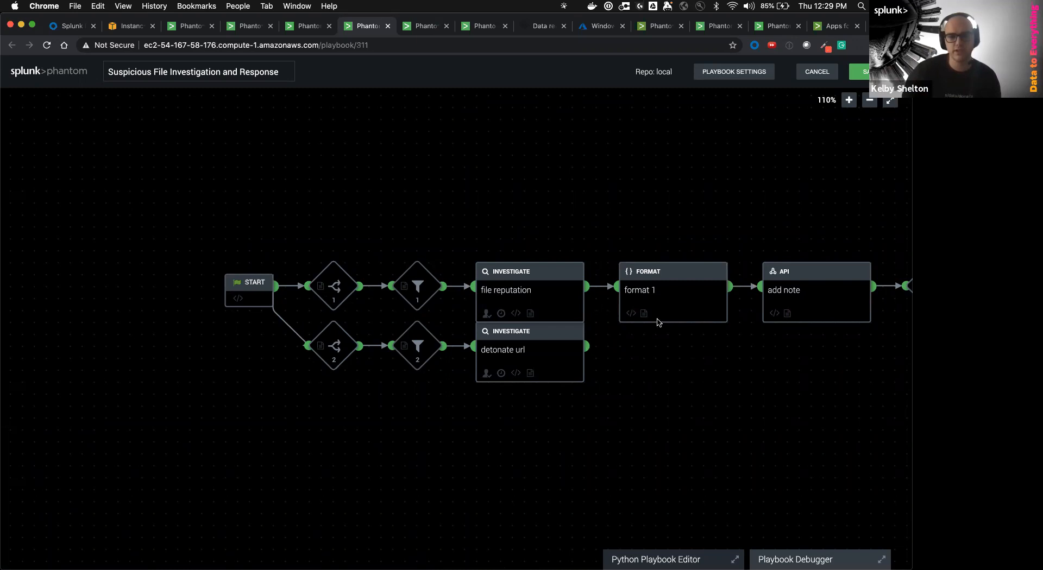
{"action": "scroll", "coordinate": [657, 322], "scroll_direction": "down", "scroll_amount": 3}
{"action": "scroll", "coordinate": [709, 390], "scroll_direction": "right", "scroll_amount": 3}
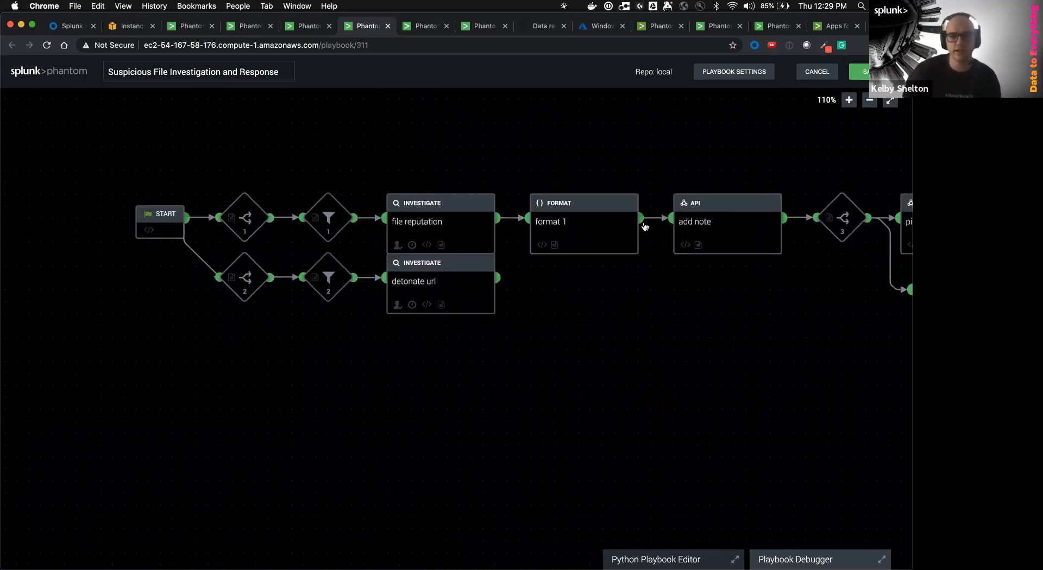
{"action": "left_click_drag", "start_coordinate": [641, 218], "coordinate": [672, 300]}
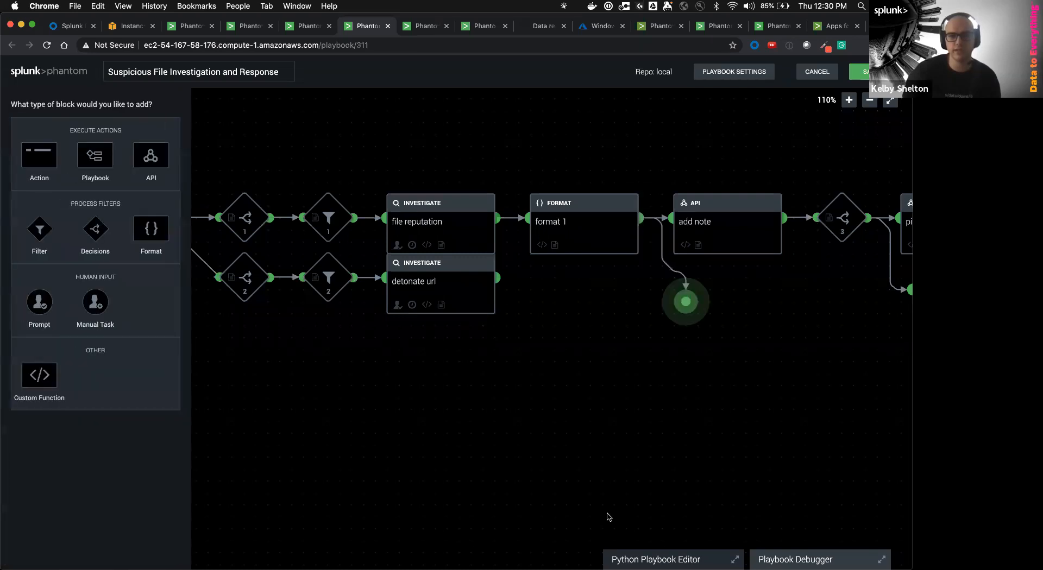
{"action": "left_click", "coordinate": [39, 157]}
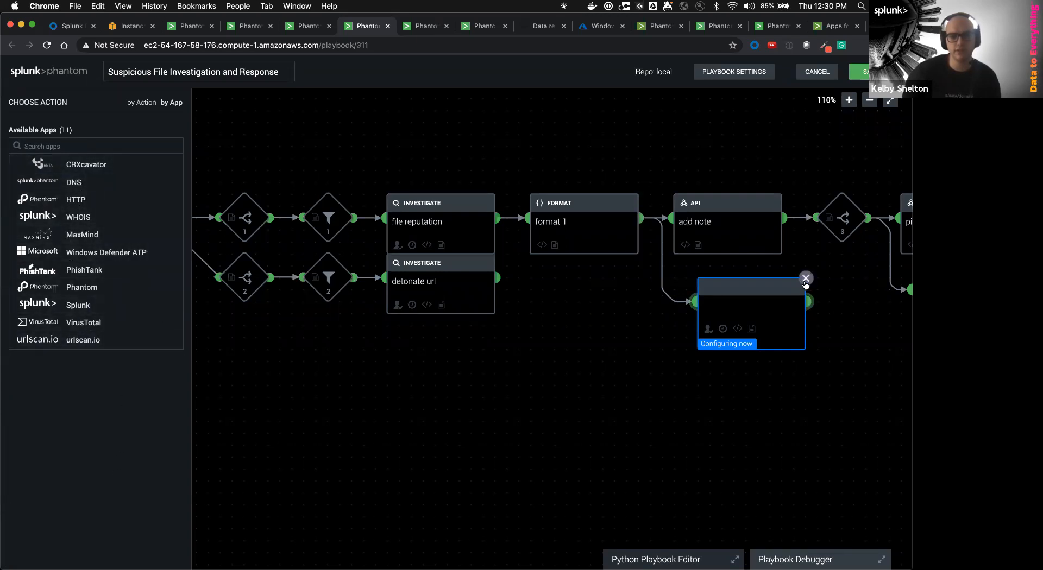
{"action": "left_click", "coordinate": [805, 279]}
{"action": "left_click", "coordinate": [564, 188]}
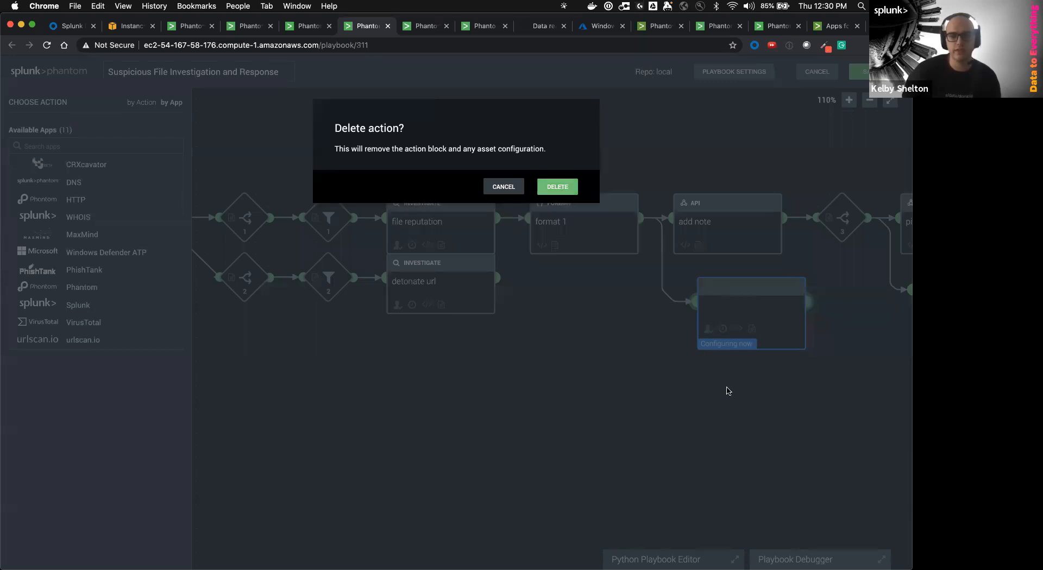
{"action": "left_click_drag", "start_coordinate": [725, 417], "coordinate": [582, 431]}
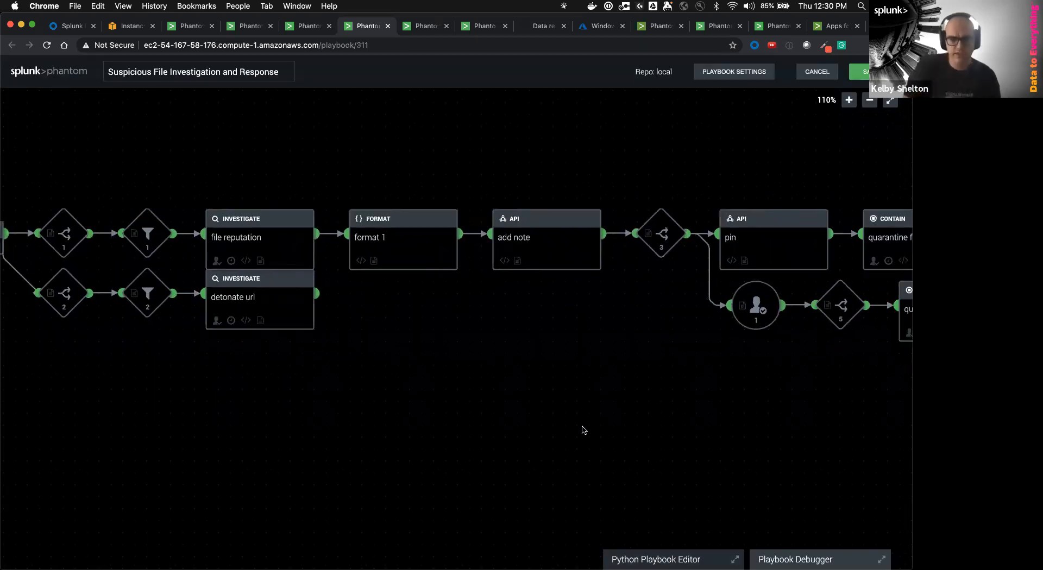
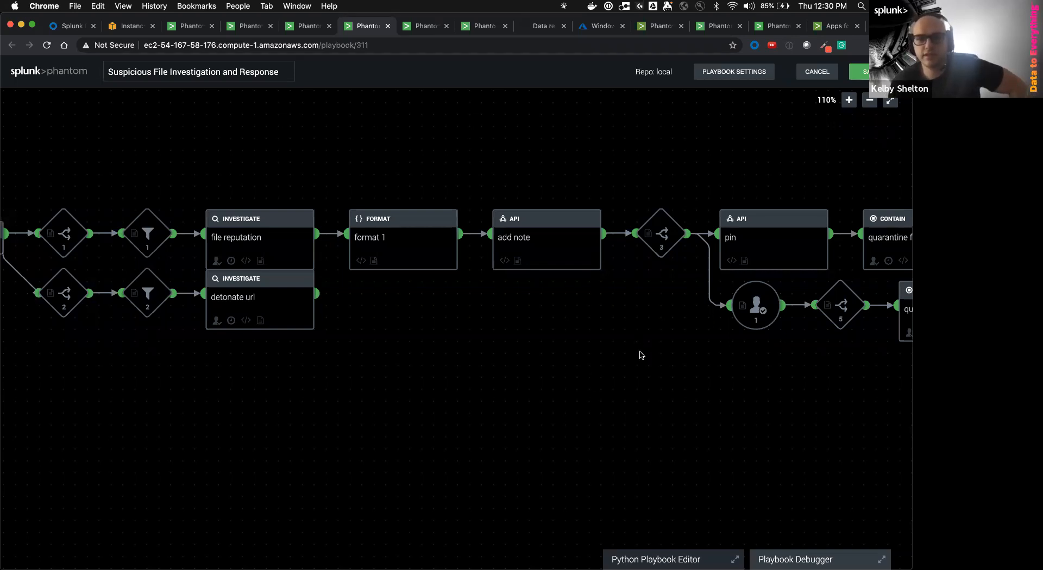
Cancel the playbook editing and confirm discarding the unsaved changes
{"action": "scroll", "coordinate": [624, 361], "scroll_direction": "right", "scroll_amount": 3}
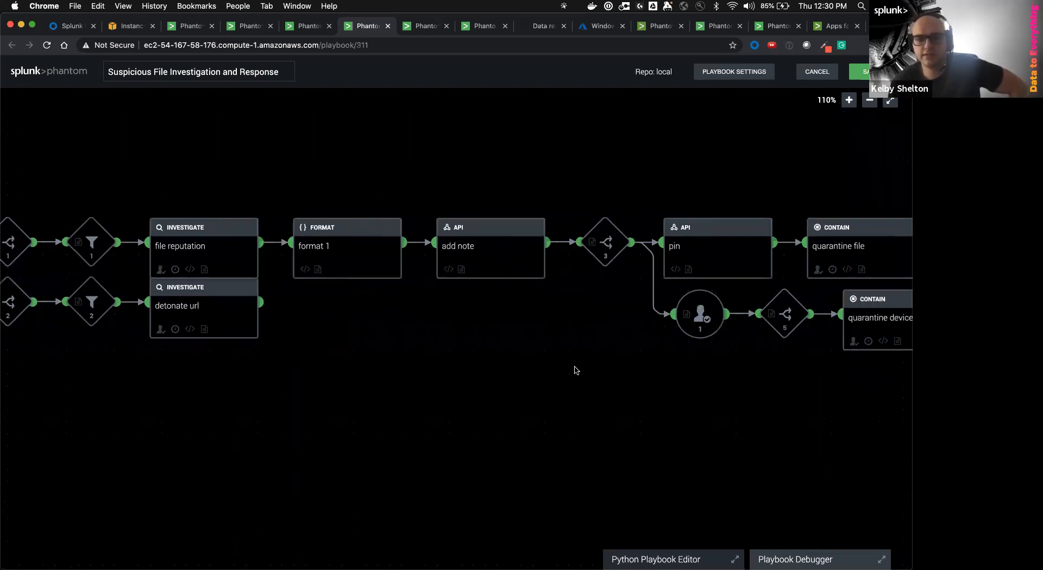
{"action": "left_click", "coordinate": [817, 71]}
{"action": "left_click", "coordinate": [559, 186]}
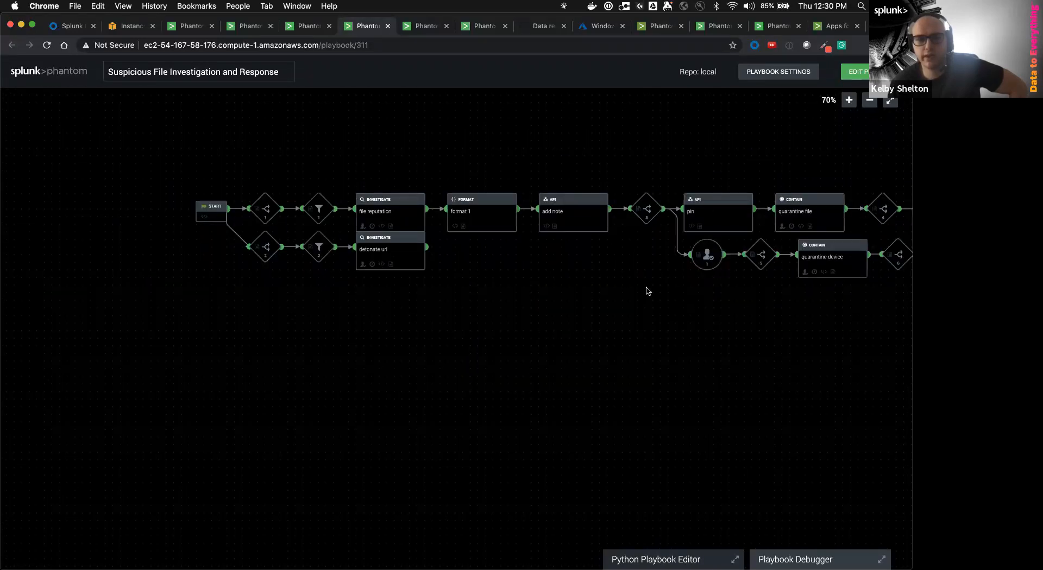
Close the extra playbook 310 tab and go to the Sources events list
{"action": "scroll", "coordinate": [652, 370], "scroll_direction": "right", "scroll_amount": 1}
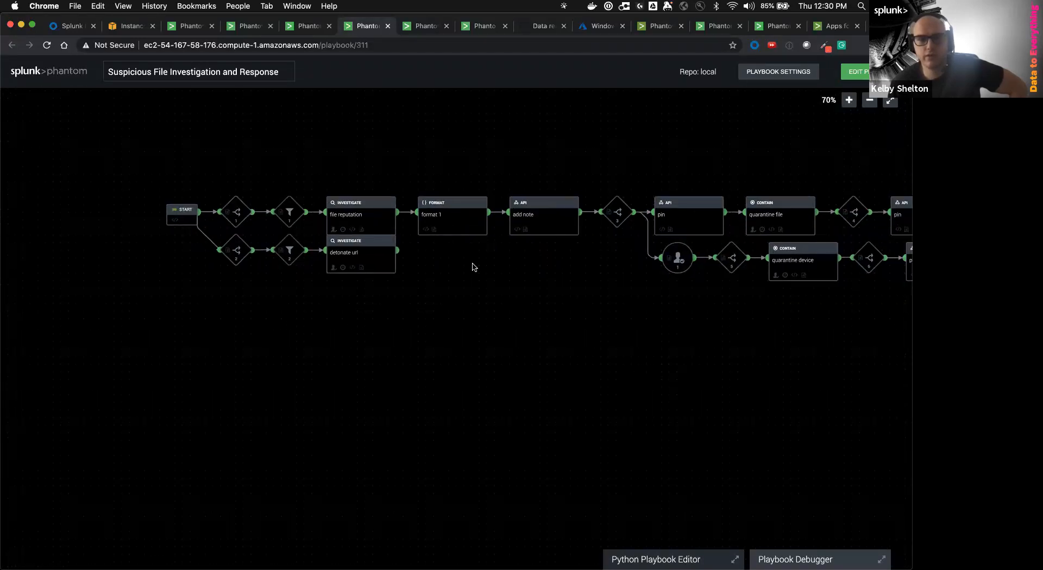
{"action": "left_click", "coordinate": [291, 30]}
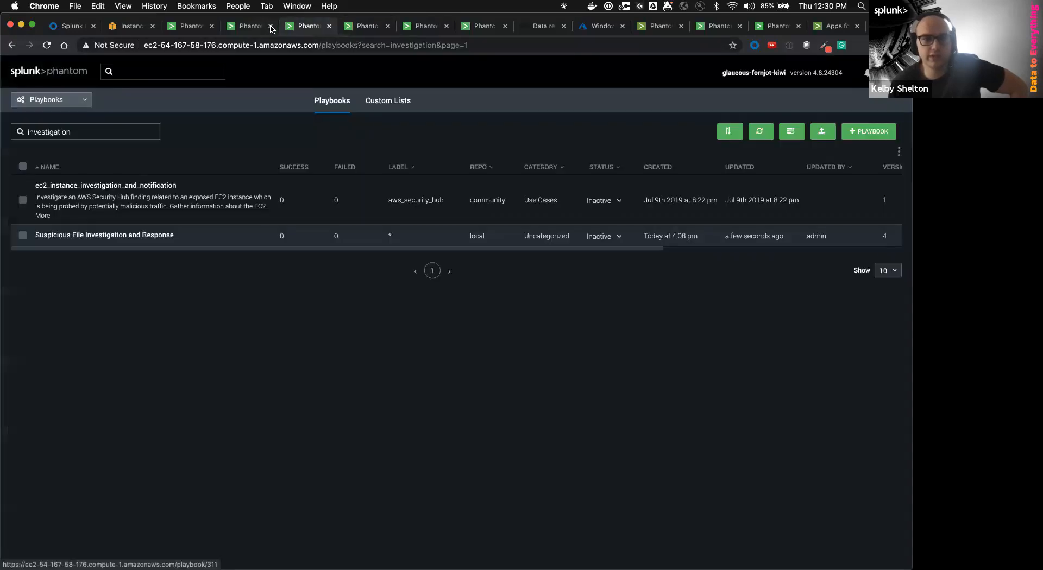
{"action": "left_click", "coordinate": [254, 30]}
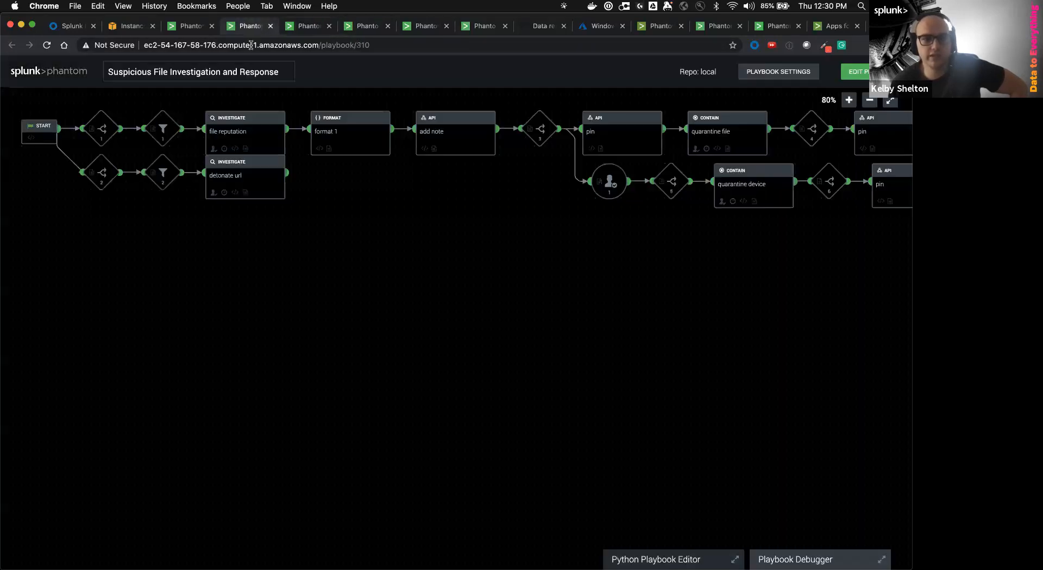
{"action": "left_click", "coordinate": [271, 26]}
{"action": "left_click", "coordinate": [202, 32]}
{"action": "left_click", "coordinate": [69, 103]}
{"action": "left_click", "coordinate": [63, 132]}
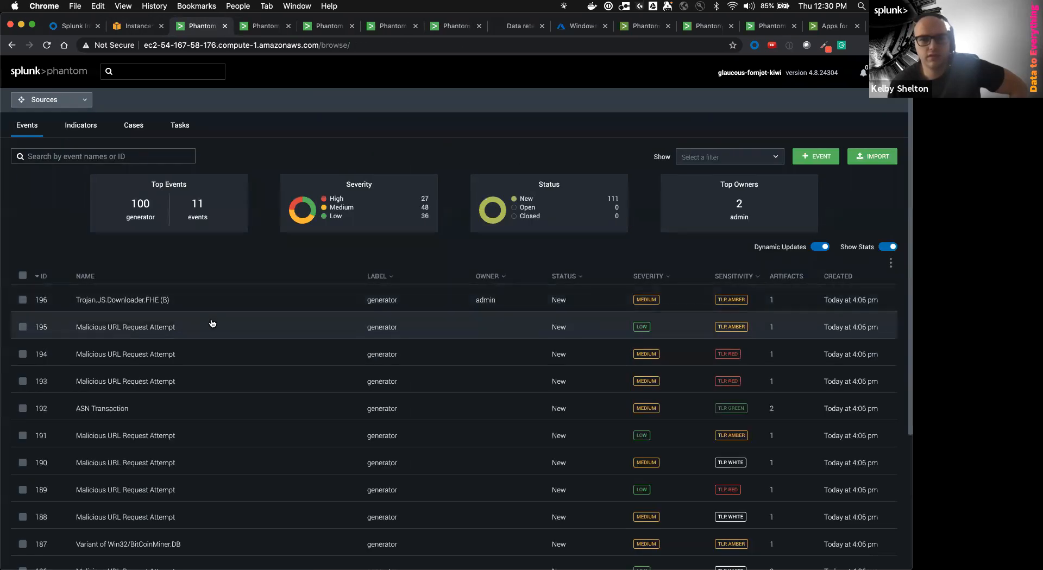
Open event 196's Investigation page, then return to the Suspicious File Investigation and Response playbook tab
{"action": "left_click", "coordinate": [23, 299]}
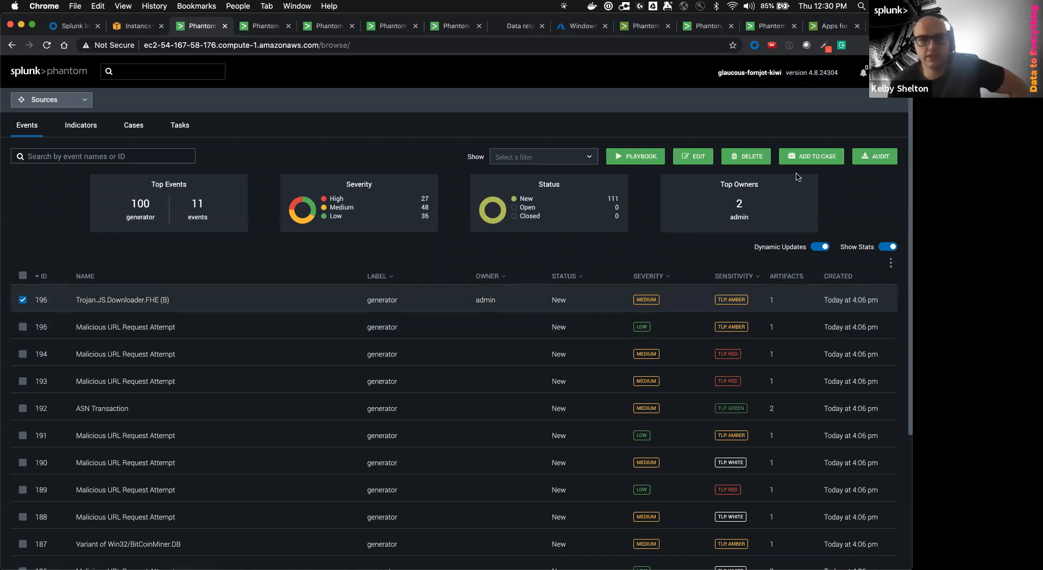
{"action": "left_click", "coordinate": [142, 303]}
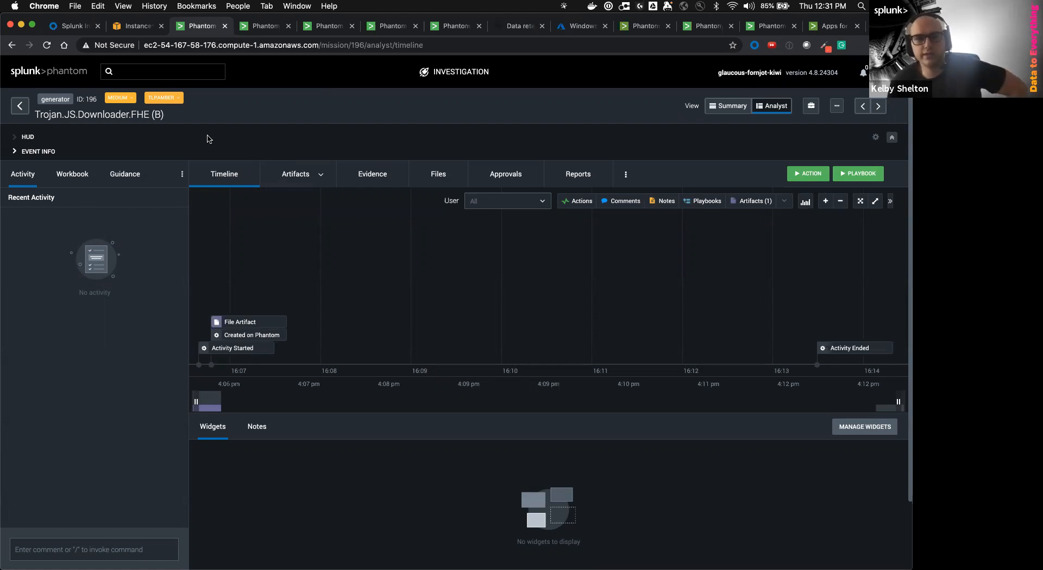
{"action": "left_click", "coordinate": [259, 28]}
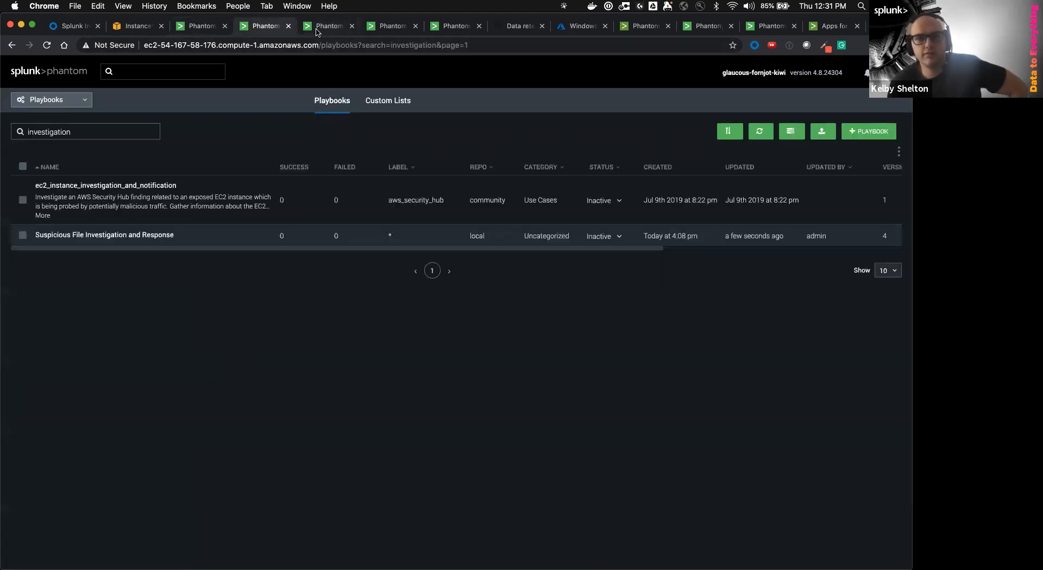
{"action": "left_click", "coordinate": [316, 31]}
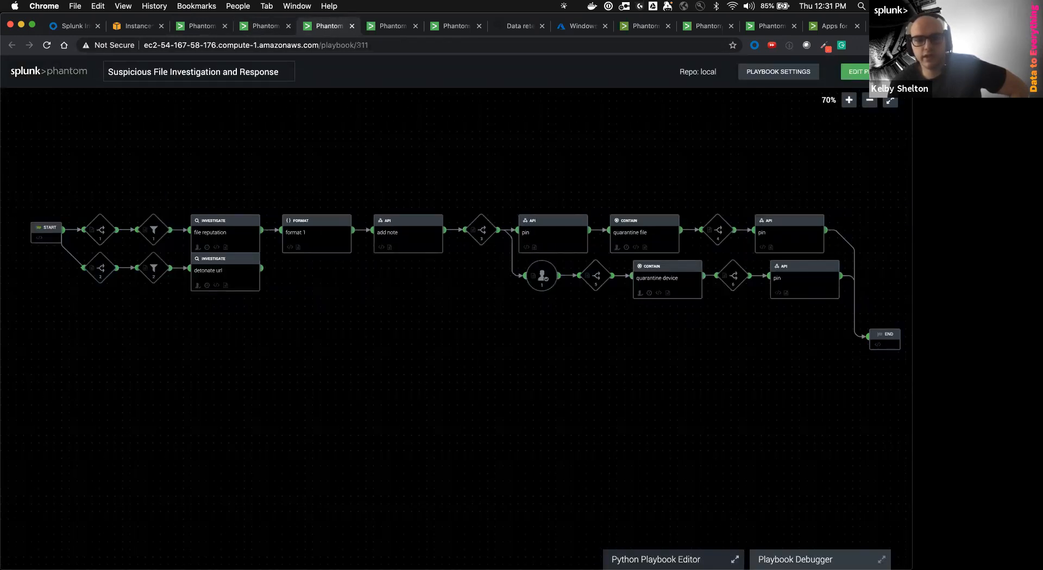
Open the playbook's Python editor in Playbook Debugger mode and rearrange the browser tabs
{"action": "left_click", "coordinate": [658, 560]}
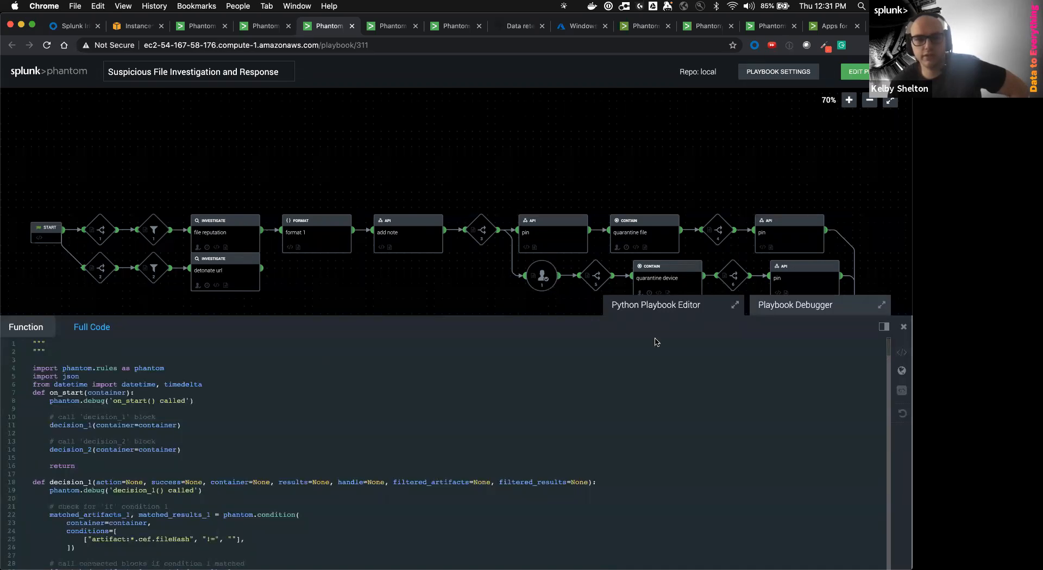
{"action": "left_click", "coordinate": [775, 308]}
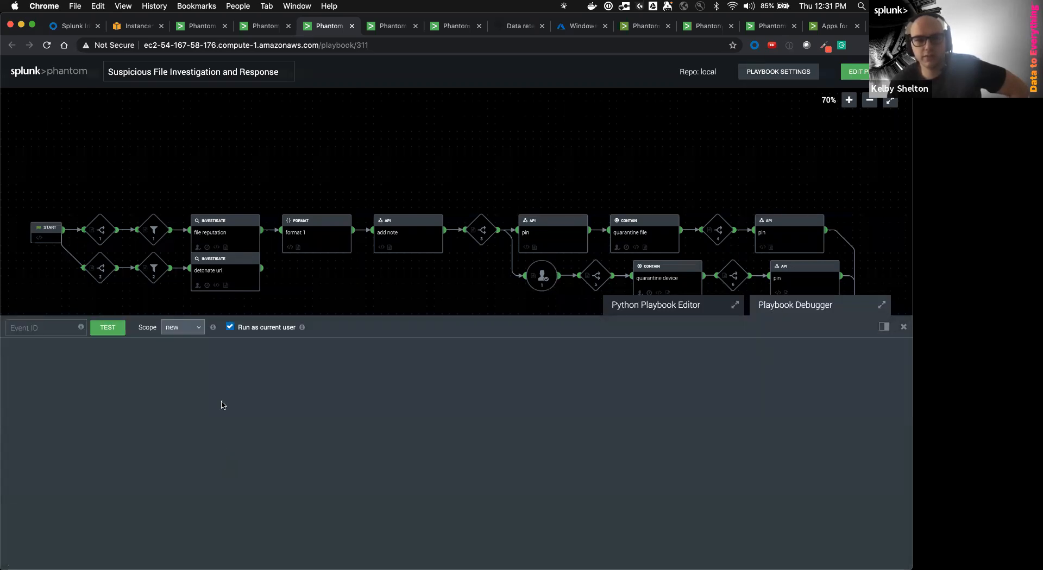
{"action": "left_click", "coordinate": [251, 31]}
{"action": "left_click_drag", "start_coordinate": [269, 31], "coordinate": [204, 27]}
{"action": "left_click", "coordinate": [252, 28]}
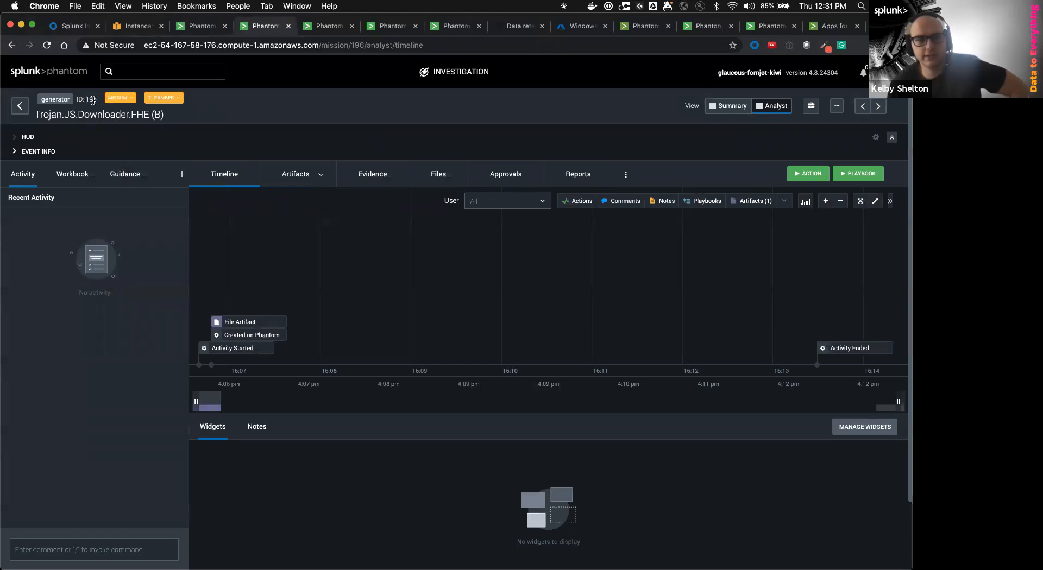
{"action": "left_click", "coordinate": [326, 26]}
Set the debugger Event ID to 196 and scope to all, then return to the investigation
{"action": "left_click", "coordinate": [40, 330]}
{"action": "type", "text": "196"}
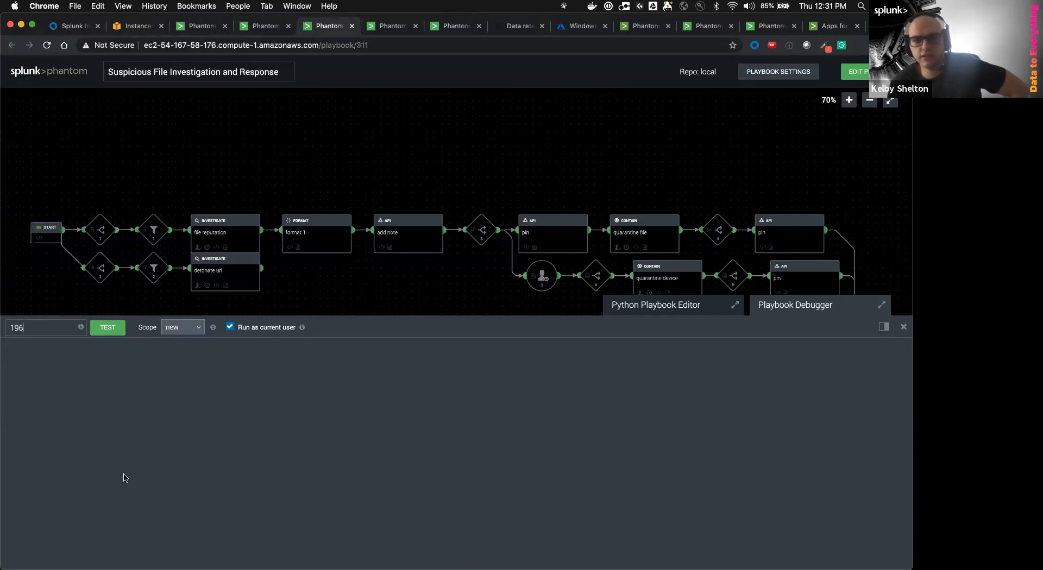
{"action": "left_click", "coordinate": [166, 329]}
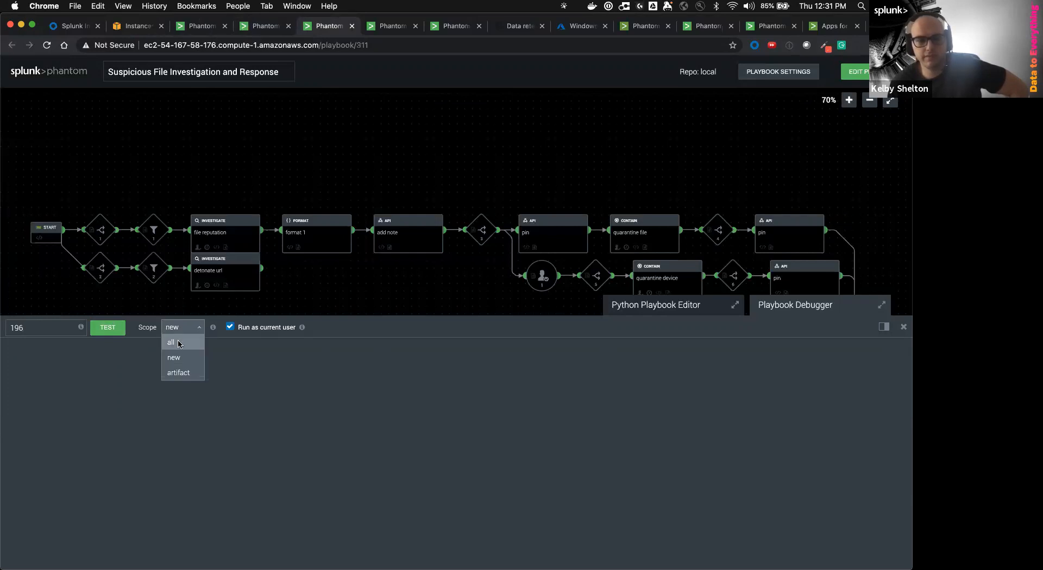
{"action": "left_click", "coordinate": [178, 344]}
{"action": "left_click", "coordinate": [253, 26]}
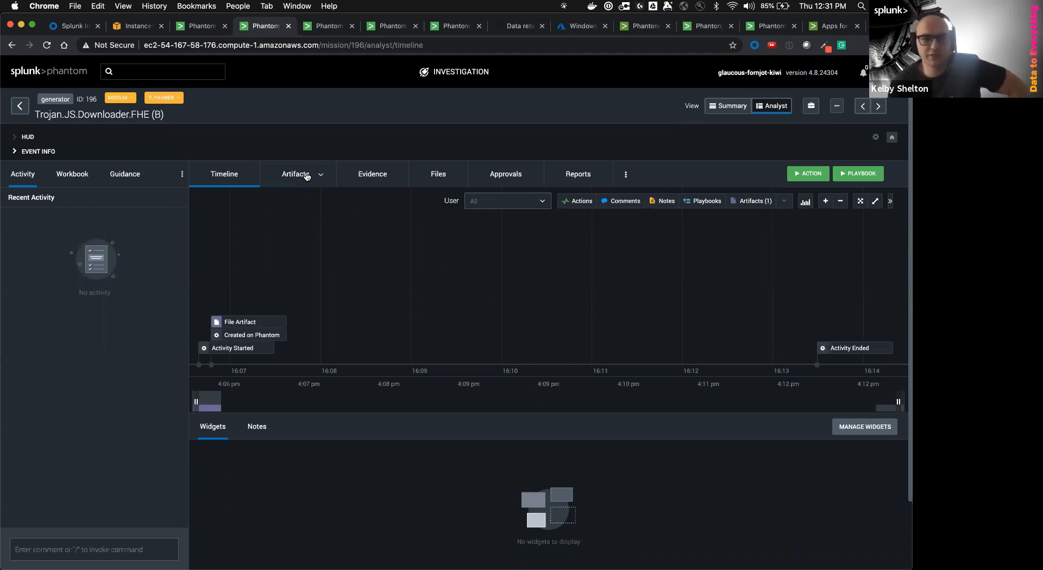
Expand event 196's File Artifact and inspect its deviceHostname and deviceExternalId values
{"action": "left_click", "coordinate": [307, 176]}
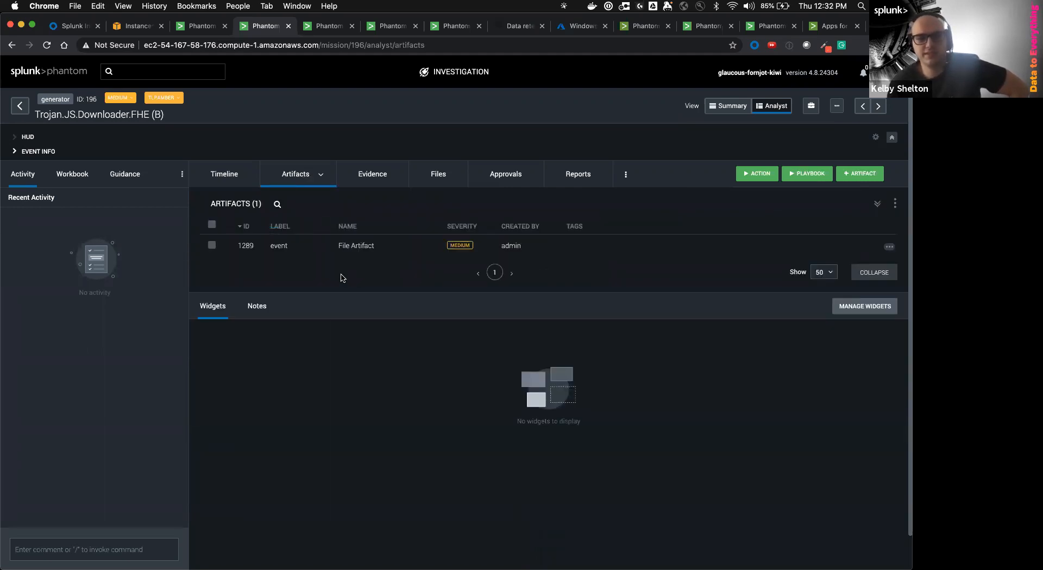
{"action": "left_click", "coordinate": [379, 251]}
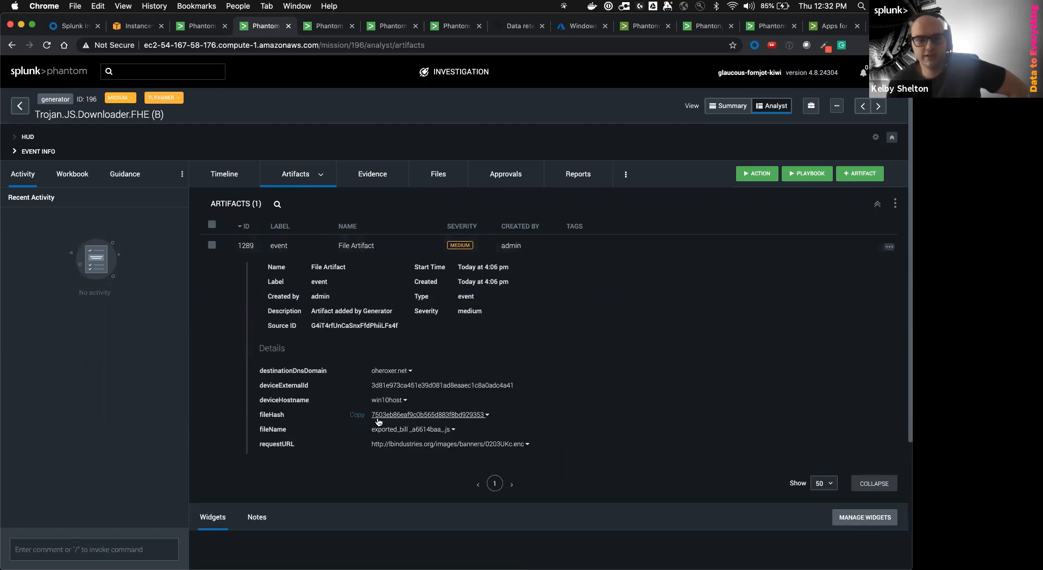
{"action": "left_click_drag", "start_coordinate": [415, 403], "coordinate": [258, 406]}
{"action": "left_click", "coordinate": [620, 403]}
{"action": "left_click_drag", "start_coordinate": [556, 386], "coordinate": [373, 386]}
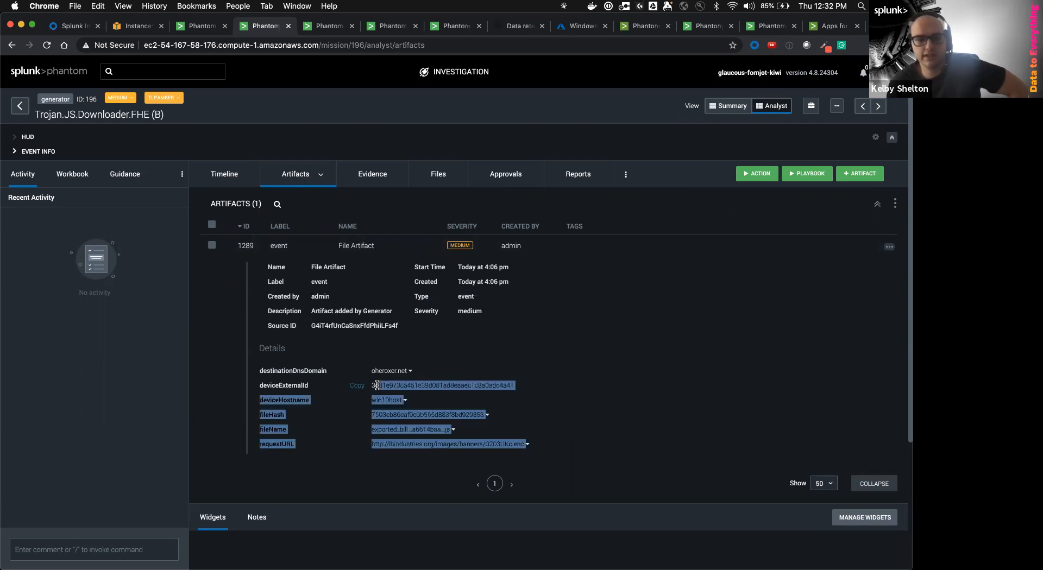
{"action": "left_click", "coordinate": [486, 403]}
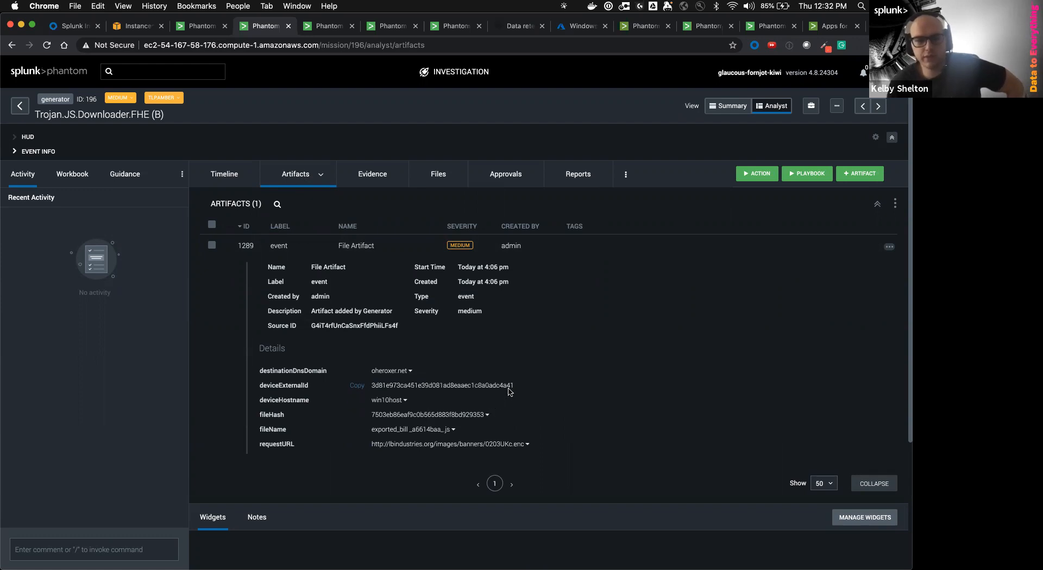
{"action": "left_click_drag", "start_coordinate": [516, 385], "coordinate": [370, 390]}
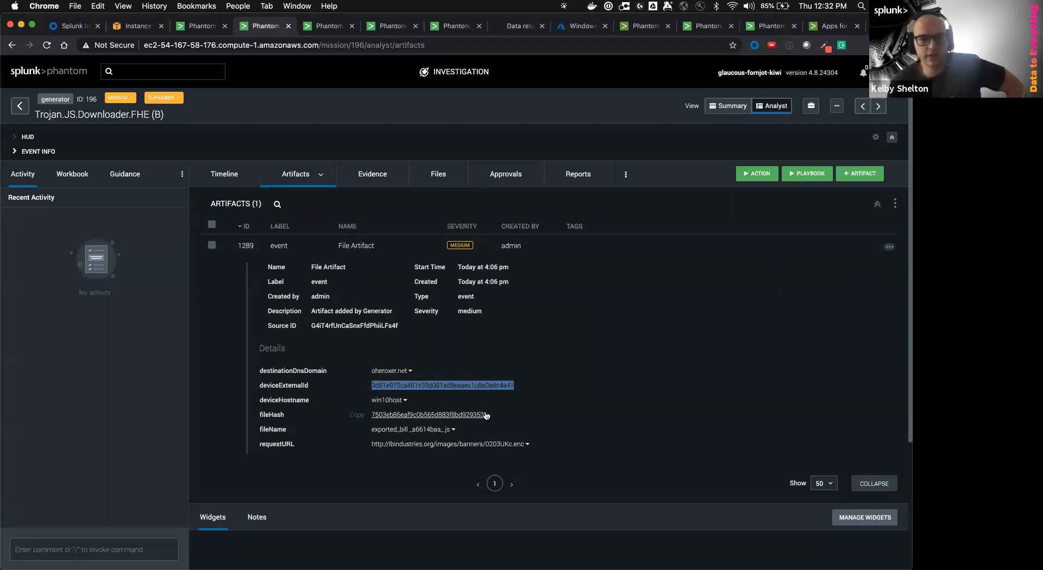
{"action": "left_click_drag", "start_coordinate": [516, 387], "coordinate": [369, 396]}
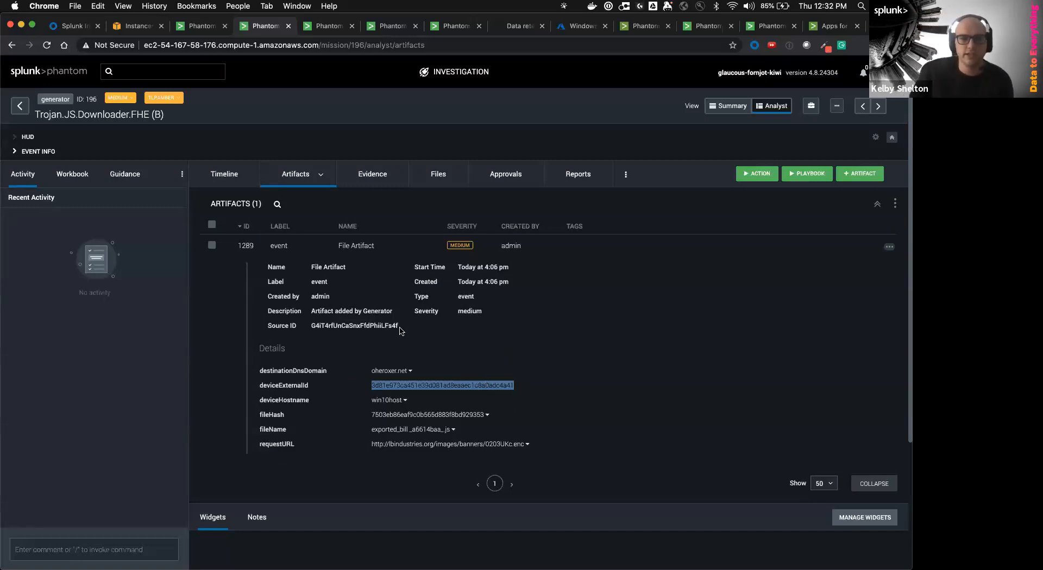
Add two empty CEF rows in Edit Artifact, cancel without saving, and collapse the artifact
{"action": "left_click", "coordinate": [891, 248]}
{"action": "left_click", "coordinate": [892, 272]}
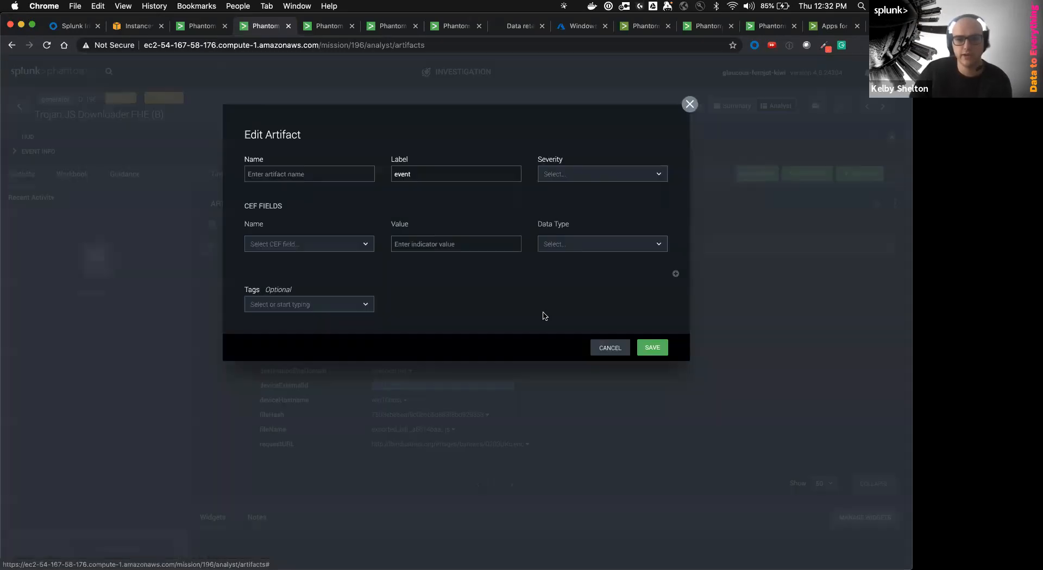
{"action": "left_click", "coordinate": [676, 423]}
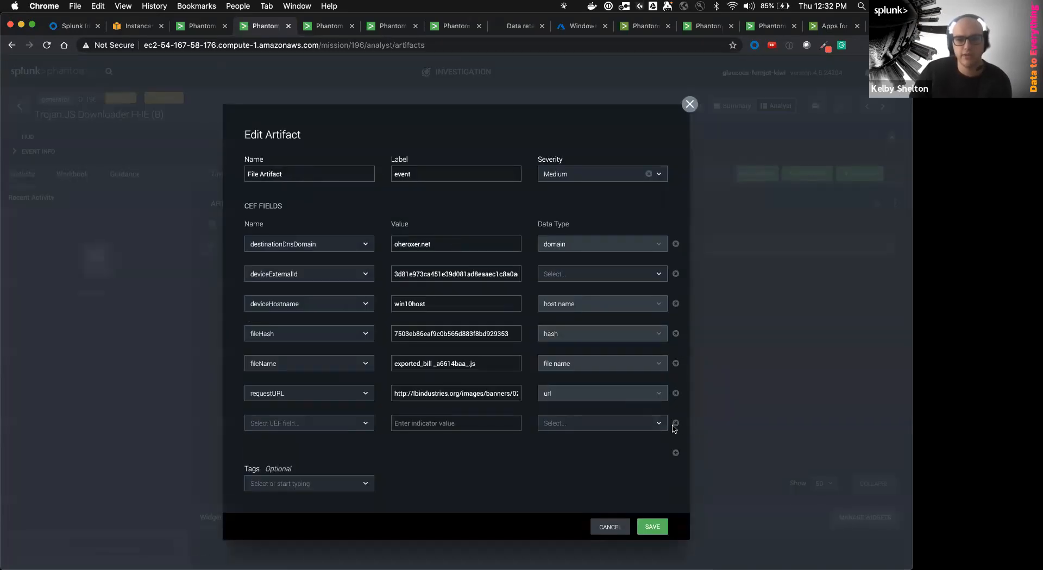
{"action": "left_click", "coordinate": [676, 454]}
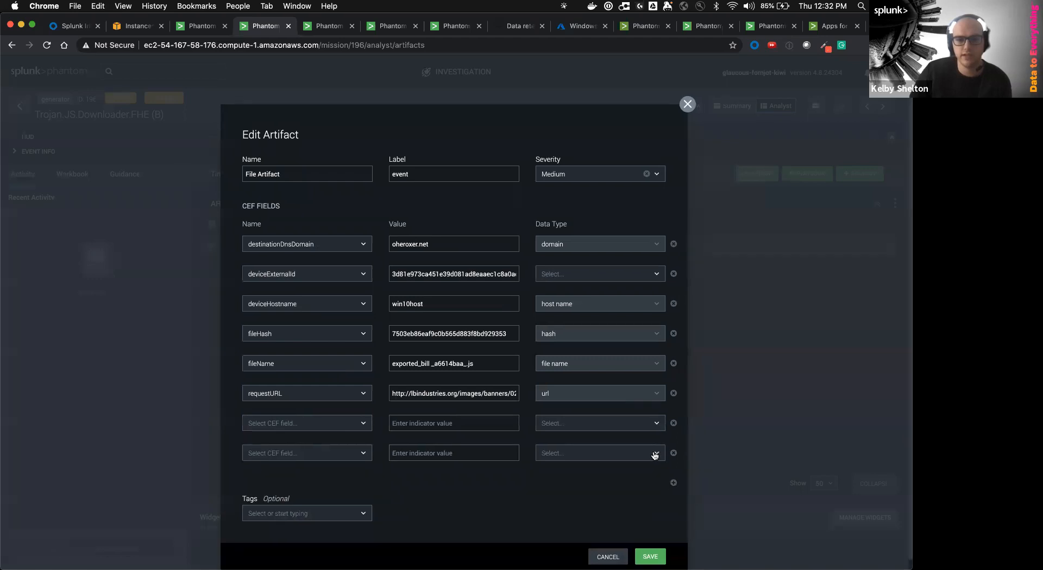
{"action": "left_click", "coordinate": [600, 553]}
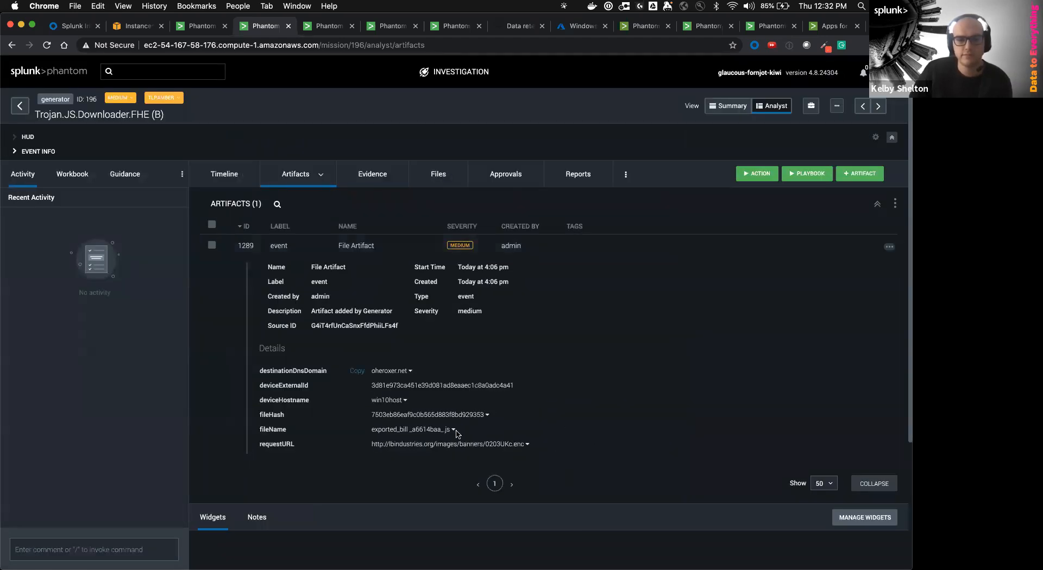
{"action": "left_click", "coordinate": [370, 244]}
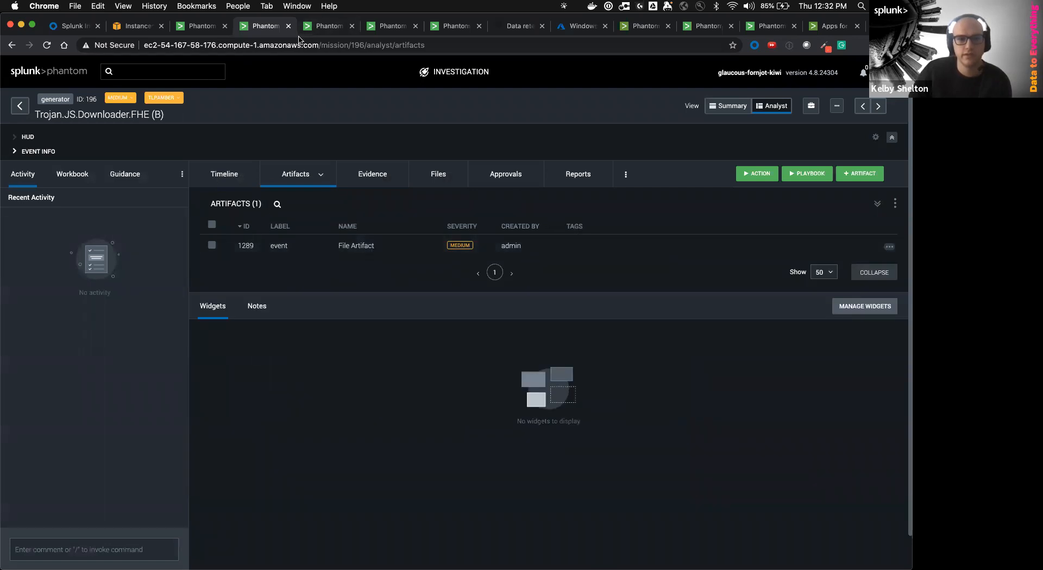
Test-run the playbook on event 196 in the debugger, then open the full VirusTotal Results note
{"action": "left_click", "coordinate": [320, 31]}
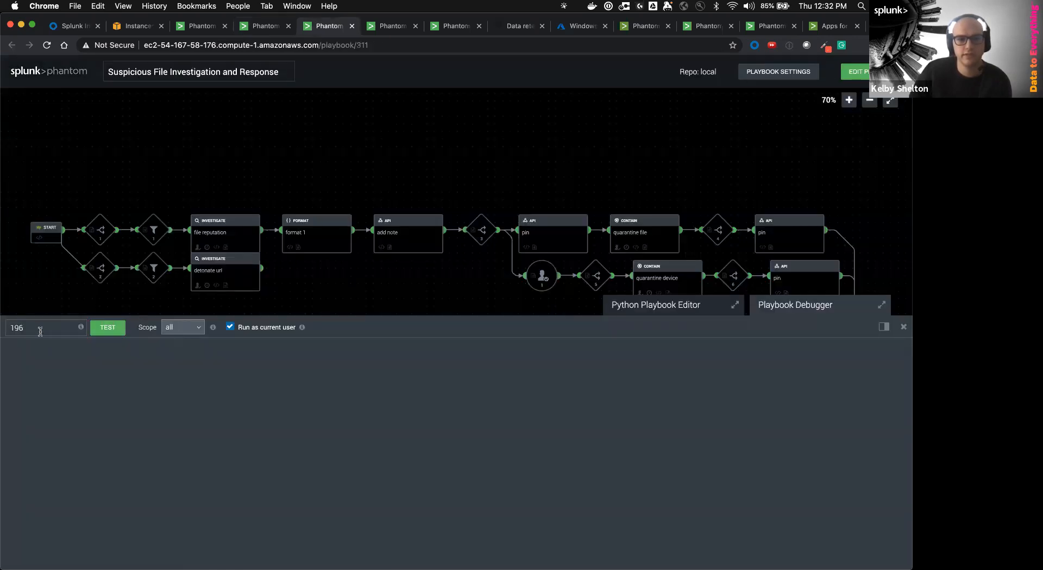
{"action": "left_click", "coordinate": [107, 328]}
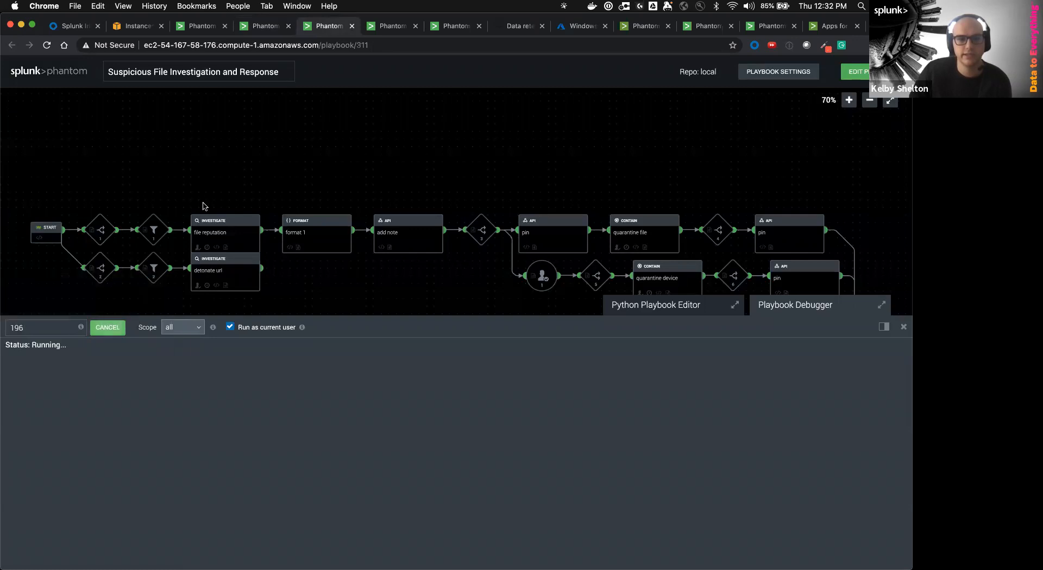
{"action": "left_click", "coordinate": [266, 31]}
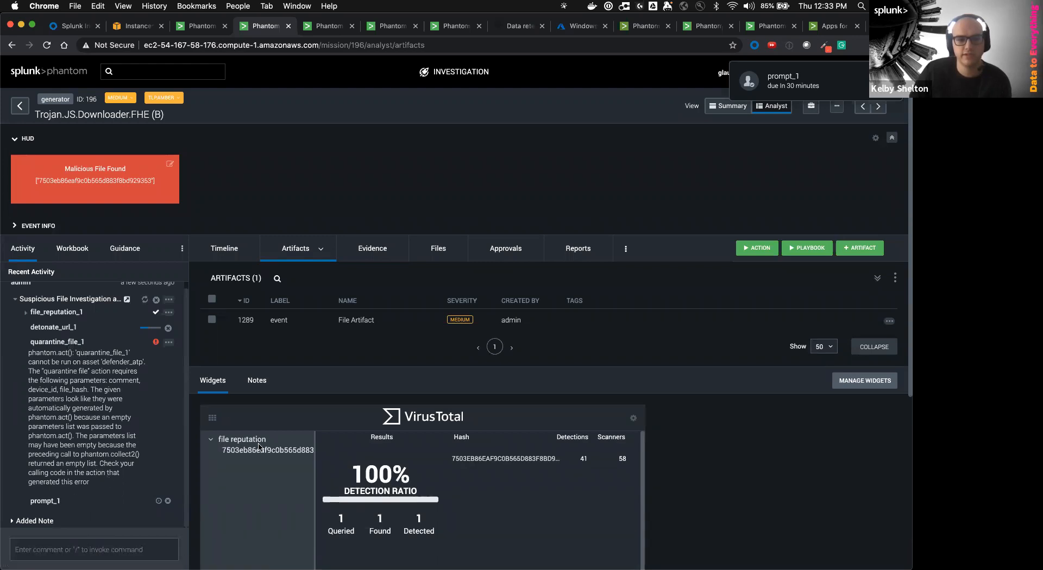
{"action": "scroll", "coordinate": [140, 375], "scroll_direction": "up", "scroll_amount": 1}
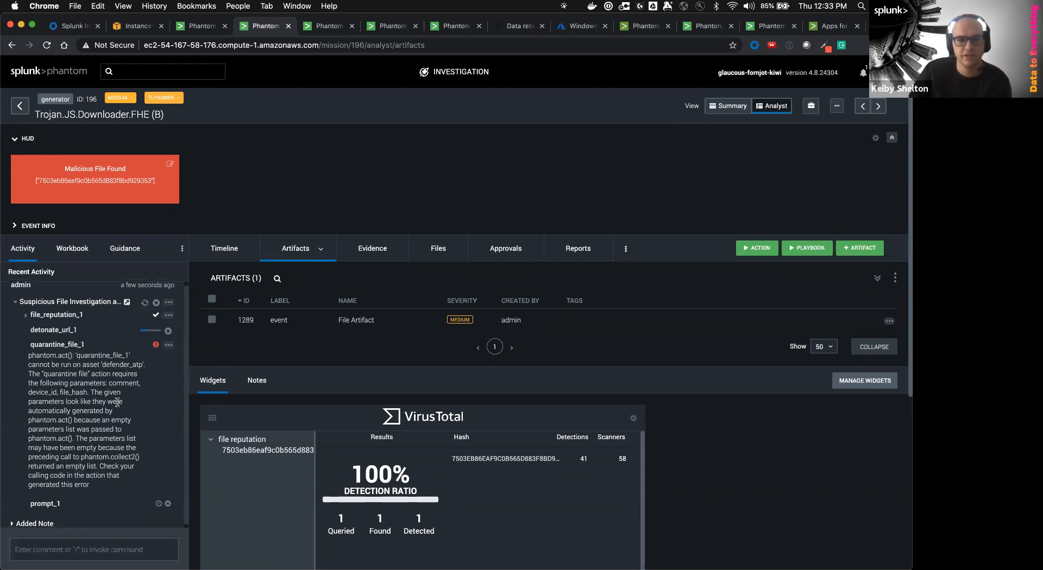
{"action": "scroll", "coordinate": [130, 388], "scroll_direction": "down", "scroll_amount": 1}
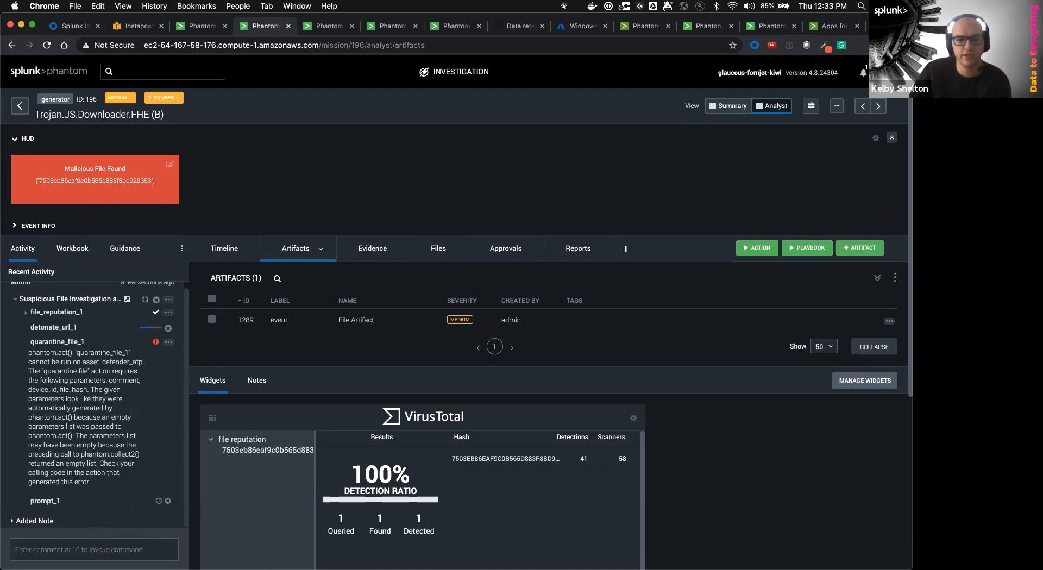
{"action": "left_click", "coordinate": [257, 382]}
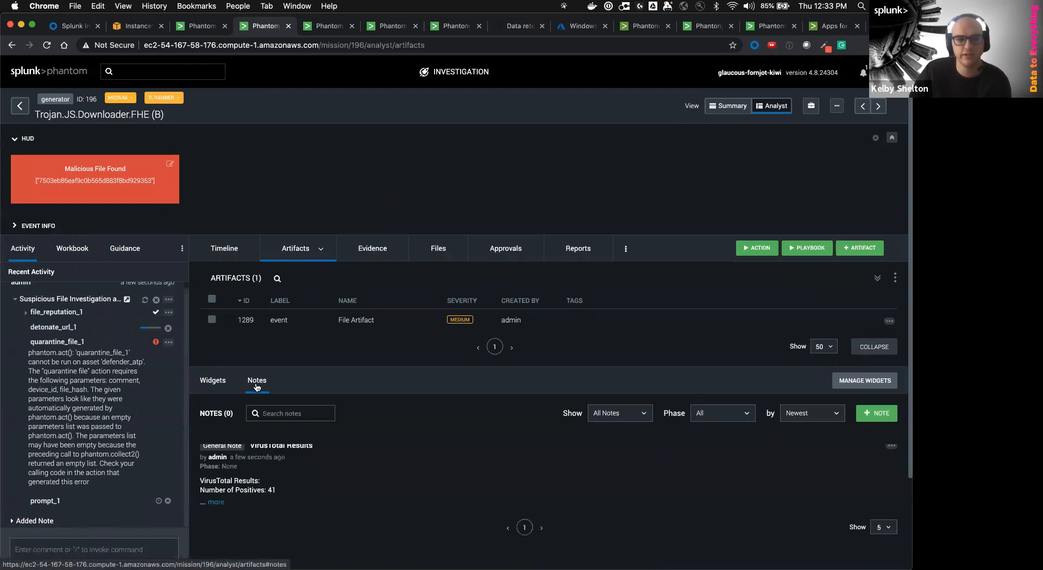
{"action": "left_click", "coordinate": [215, 503]}
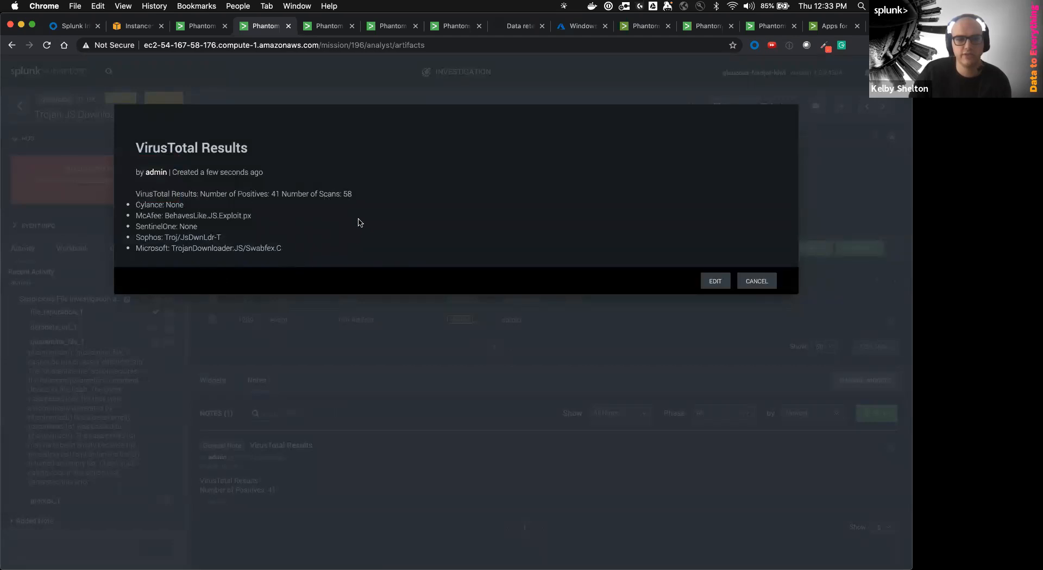
Review the Microsoft TrojanDownloader:JS/Swabfex.C and Sophos detections, then close the VirusTotal note
{"action": "left_click_drag", "start_coordinate": [289, 257], "coordinate": [169, 260]}
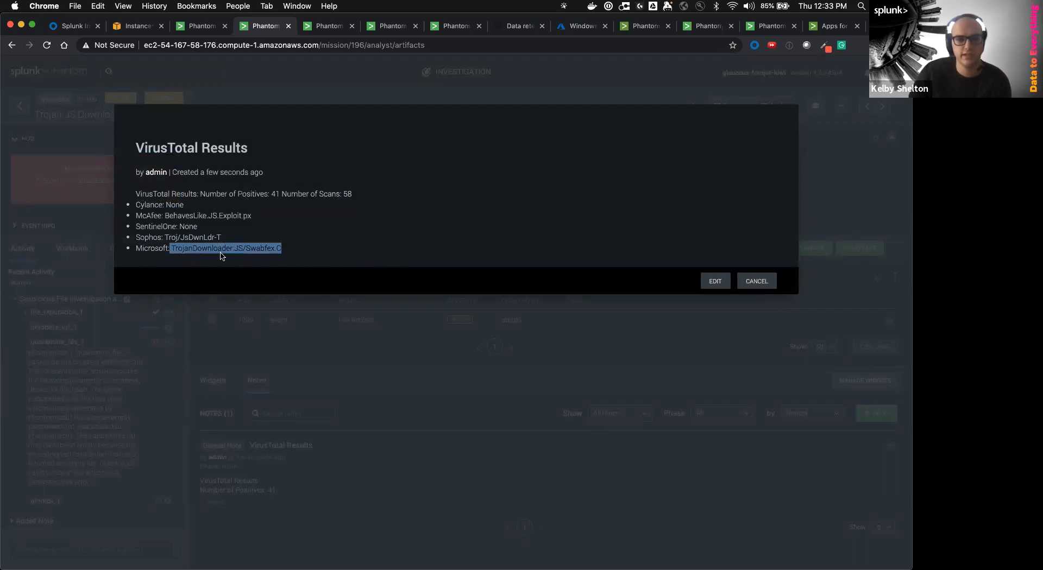
{"action": "left_click", "coordinate": [303, 248]}
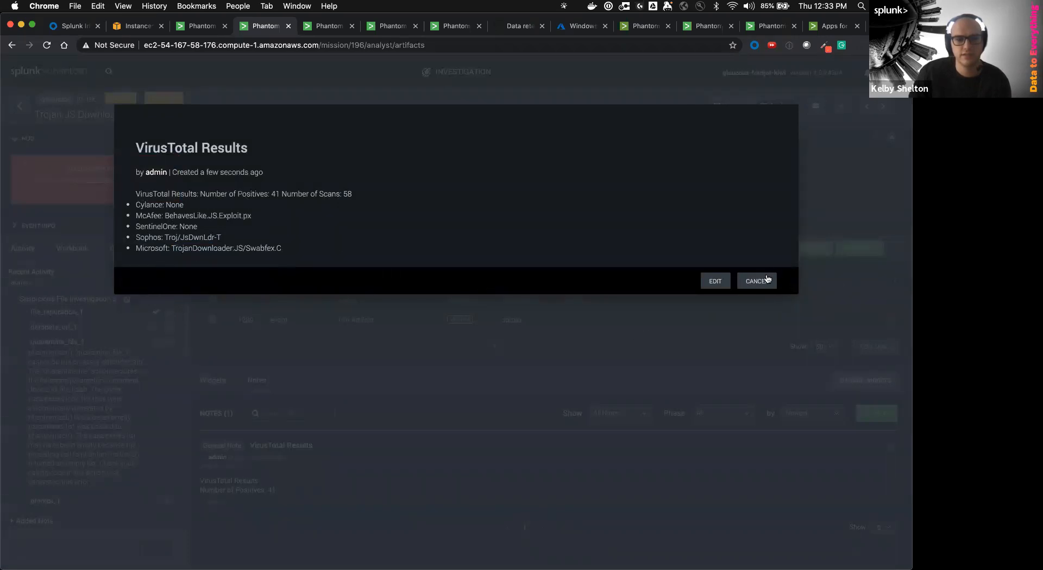
{"action": "double_click", "coordinate": [229, 253]}
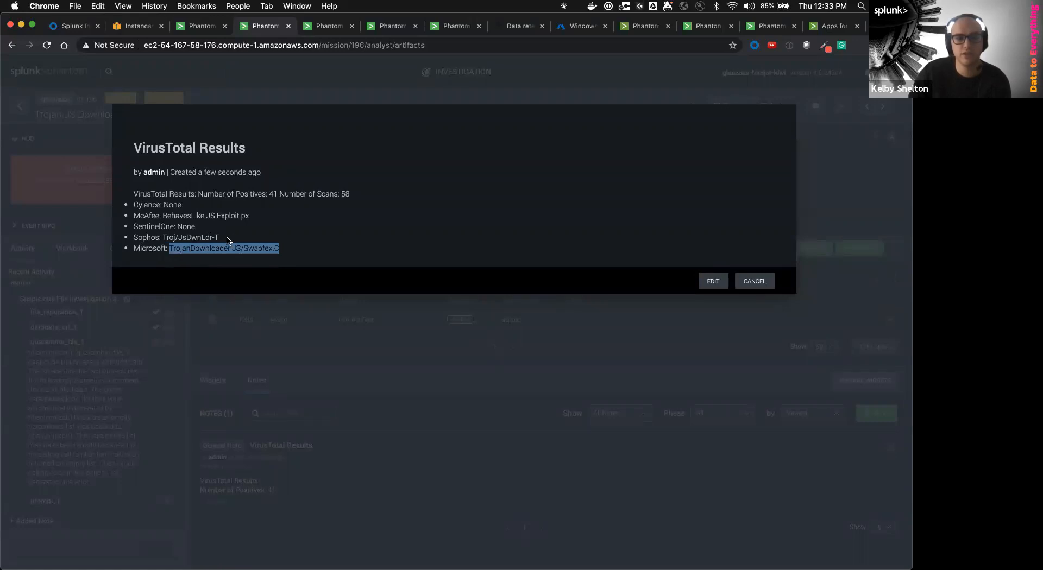
{"action": "left_click", "coordinate": [210, 247]}
{"action": "left_click_drag", "start_coordinate": [133, 247], "coordinate": [130, 239]}
{"action": "left_click", "coordinate": [190, 248]}
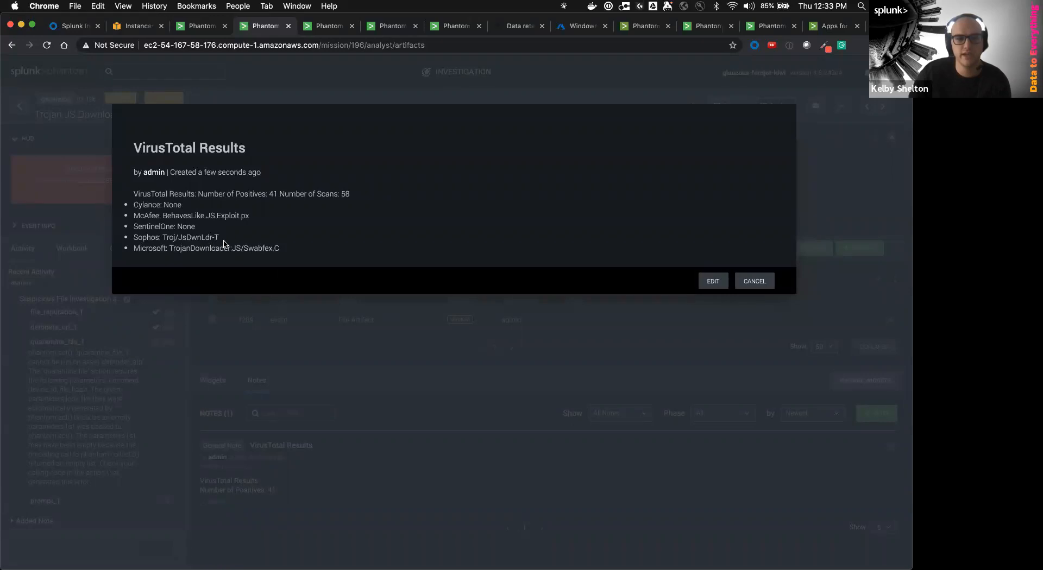
{"action": "left_click_drag", "start_coordinate": [289, 252], "coordinate": [170, 251]}
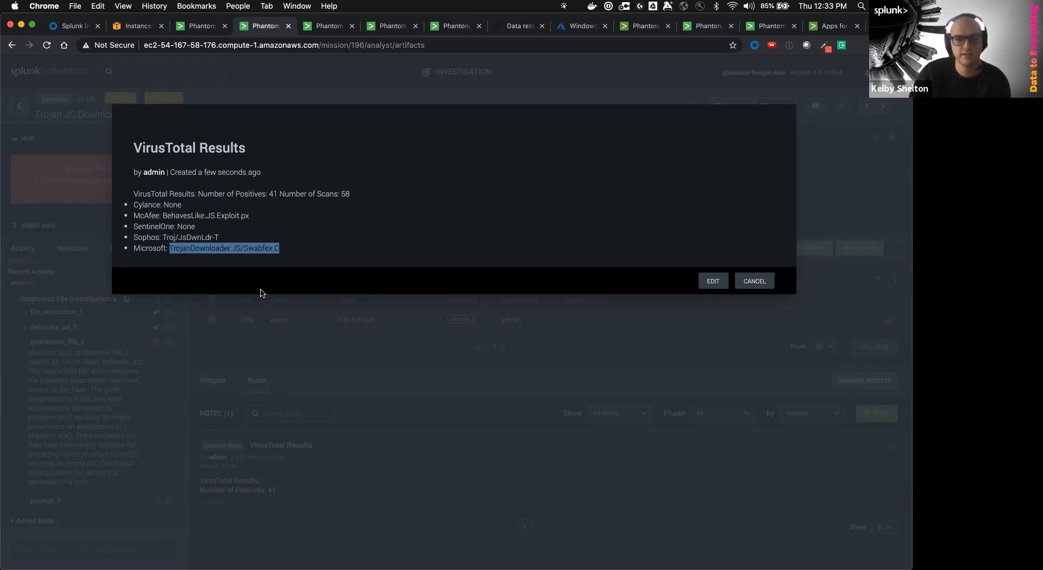
{"action": "left_click", "coordinate": [751, 271]}
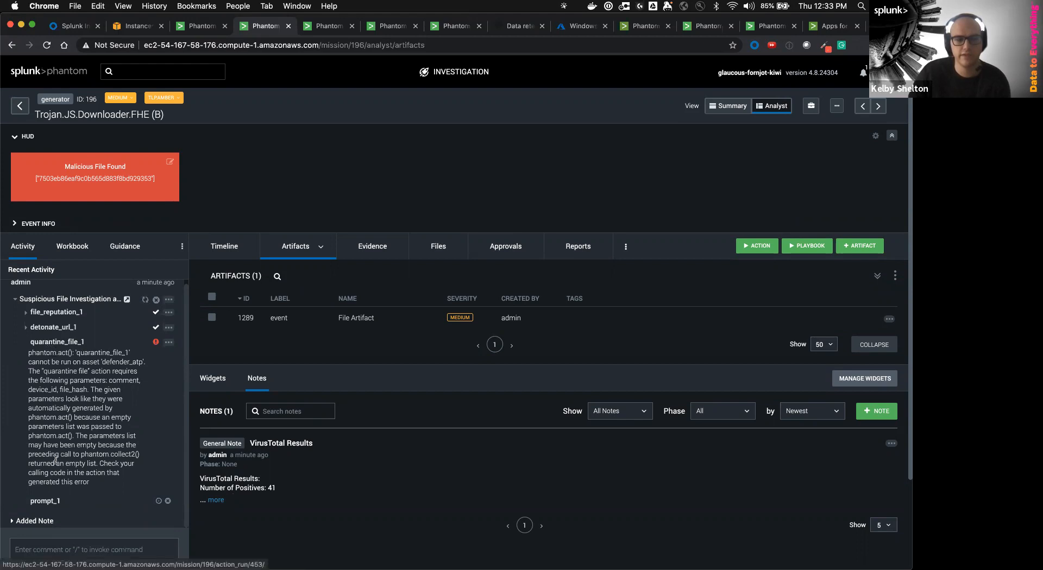
Answer Yes in prompt_1 to quarantine win10host and open the quarantine_device_1 run
{"action": "left_click", "coordinate": [45, 501]}
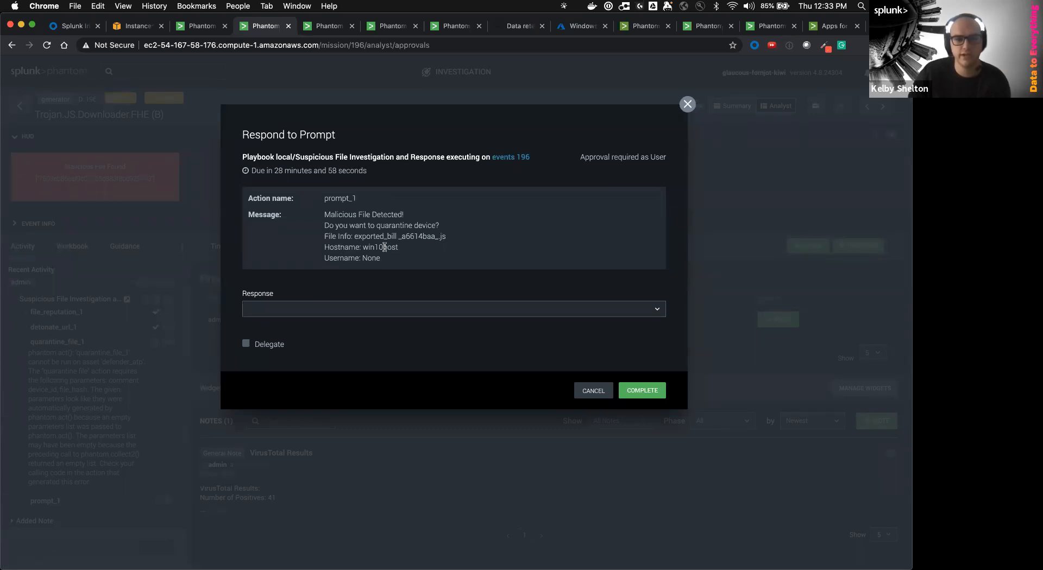
{"action": "left_click_drag", "start_coordinate": [403, 248], "coordinate": [354, 248]}
{"action": "left_click", "coordinate": [382, 280]}
{"action": "left_click", "coordinate": [378, 311]}
{"action": "left_click", "coordinate": [371, 326]}
{"action": "left_click", "coordinate": [625, 392]}
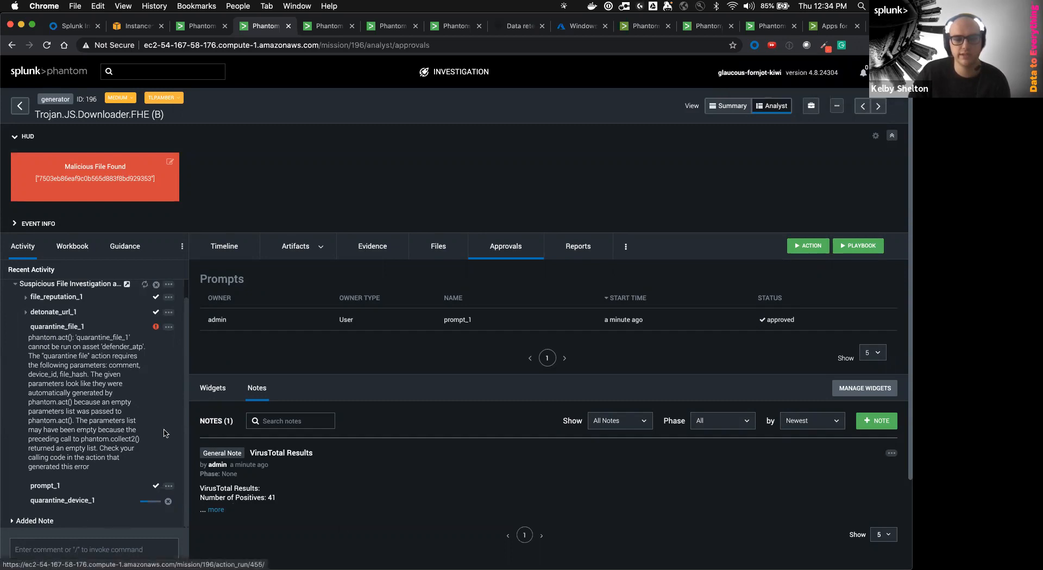
{"action": "left_click", "coordinate": [84, 502]}
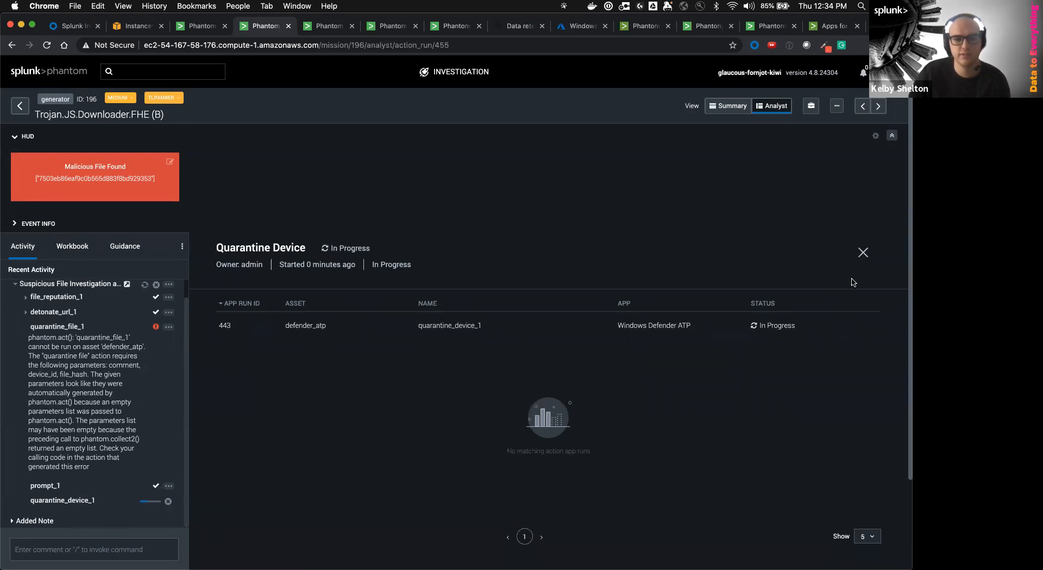
Close Quarantine Device and read quarantine_file_1's error requiring comment, device_id and file_hash
{"action": "left_click", "coordinate": [863, 253]}
{"action": "left_click", "coordinate": [52, 329]}
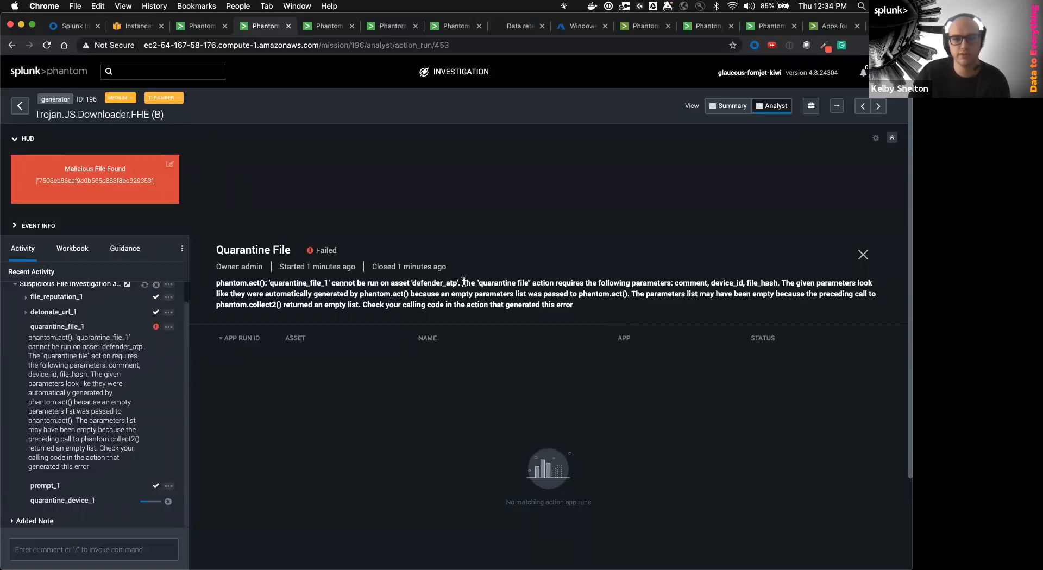
{"action": "left_click_drag", "start_coordinate": [463, 283], "coordinate": [623, 299]}
{"action": "left_click", "coordinate": [500, 301]}
{"action": "left_click_drag", "start_coordinate": [773, 285], "coordinate": [671, 283]}
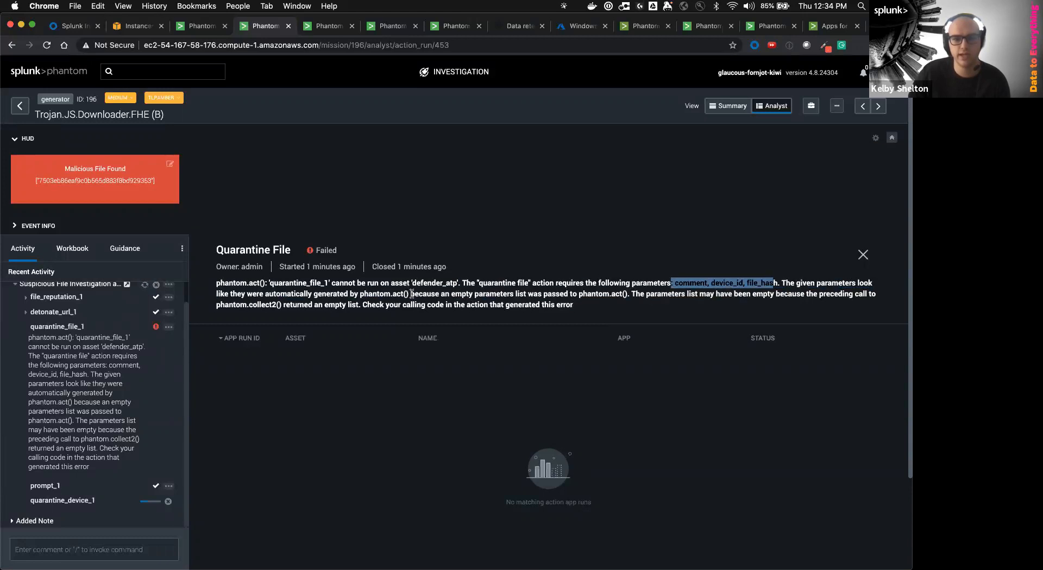
{"action": "left_click_drag", "start_coordinate": [475, 293], "coordinate": [519, 295]}
{"action": "left_click", "coordinate": [547, 298]}
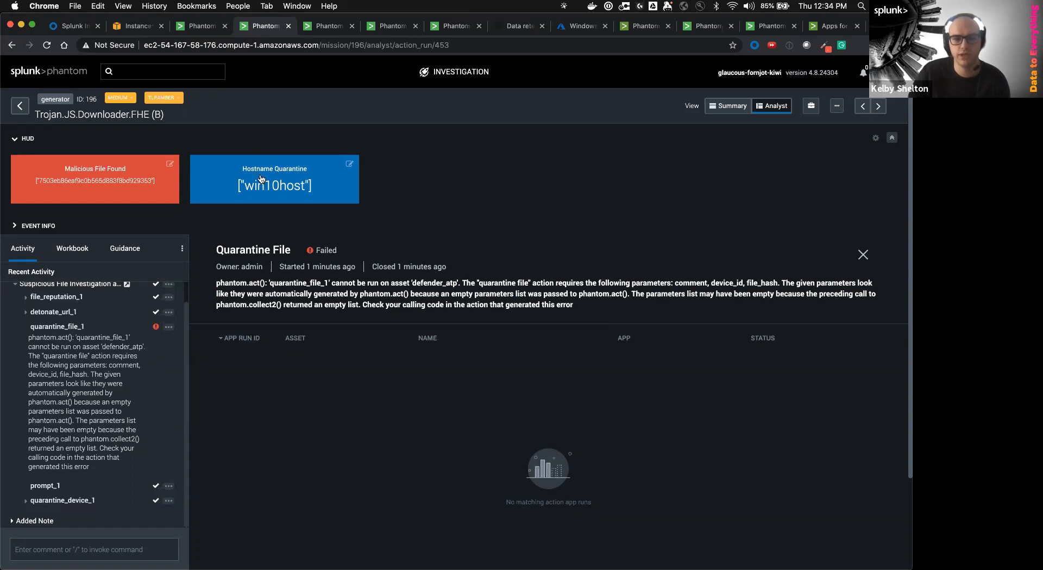
Review the completed quarantine_device_1 run and why quarantine_file_1 failed
{"action": "left_click", "coordinate": [45, 504]}
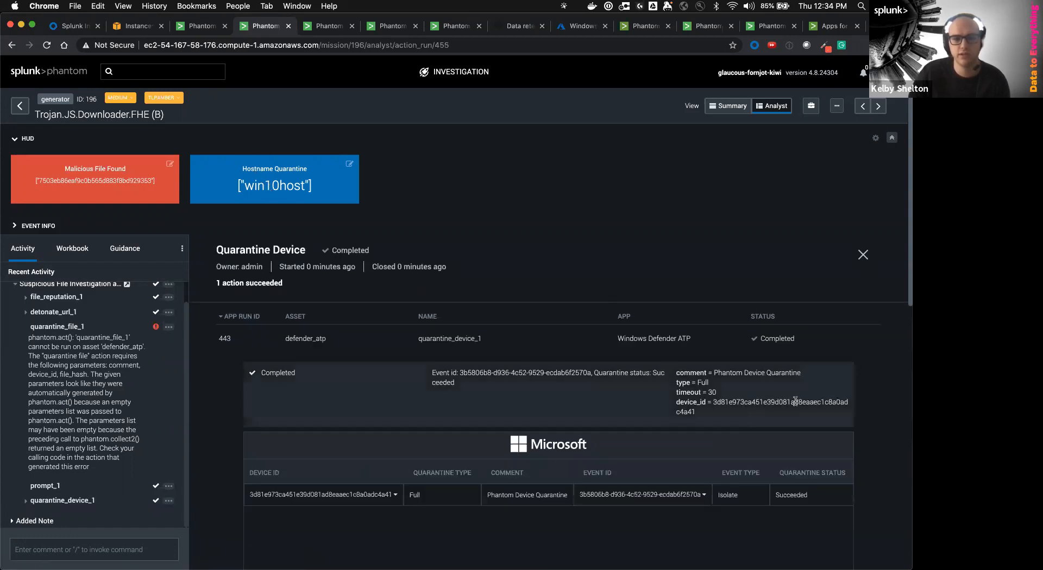
{"action": "scroll", "coordinate": [642, 418], "scroll_direction": "down", "scroll_amount": 1}
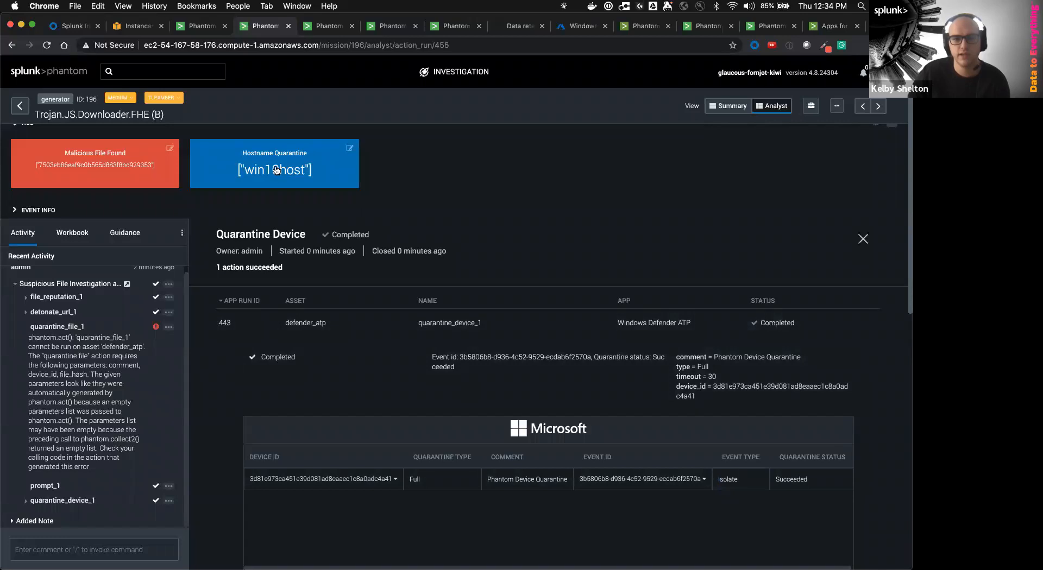
{"action": "scroll", "coordinate": [296, 311], "scroll_direction": "up", "scroll_amount": 1}
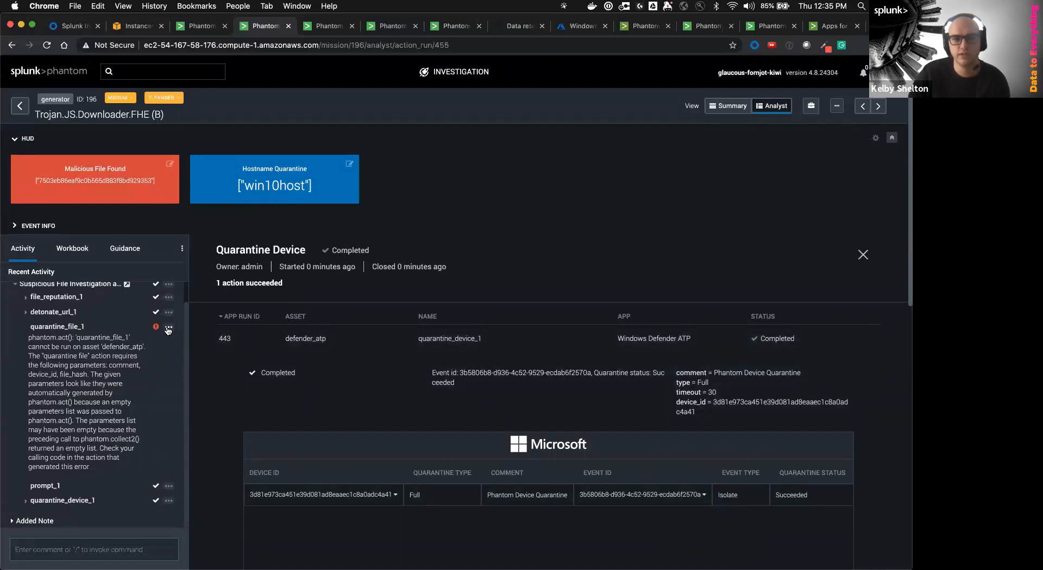
{"action": "scroll", "coordinate": [160, 352], "scroll_direction": "up", "scroll_amount": 1}
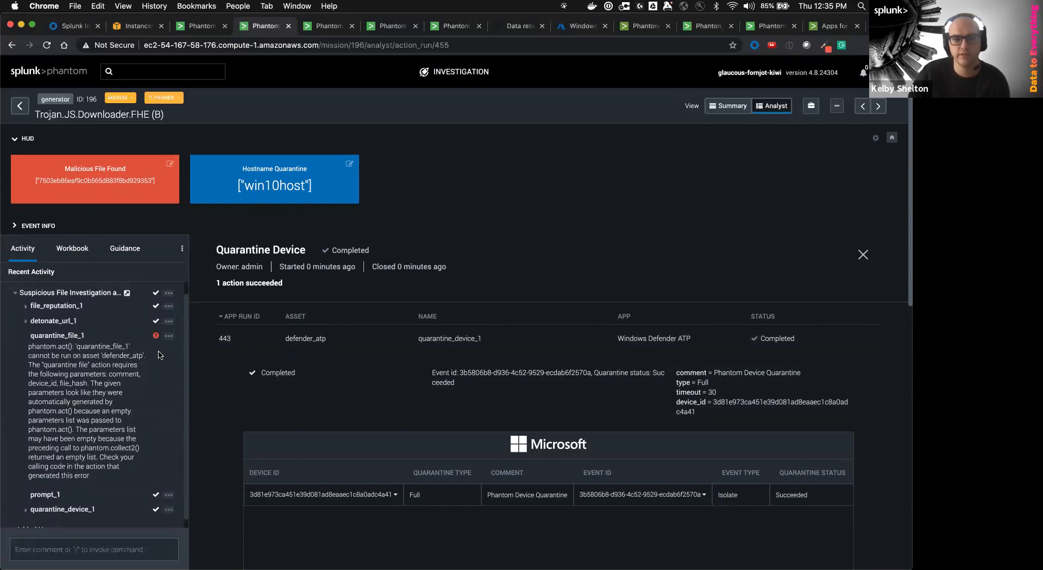
{"action": "left_click", "coordinate": [170, 338]}
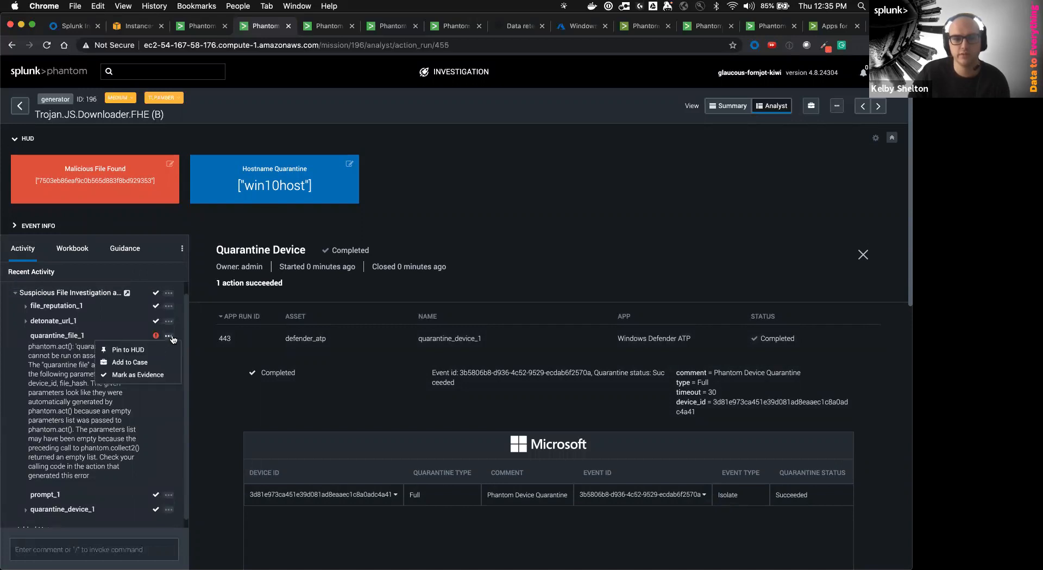
{"action": "left_click", "coordinate": [58, 338]}
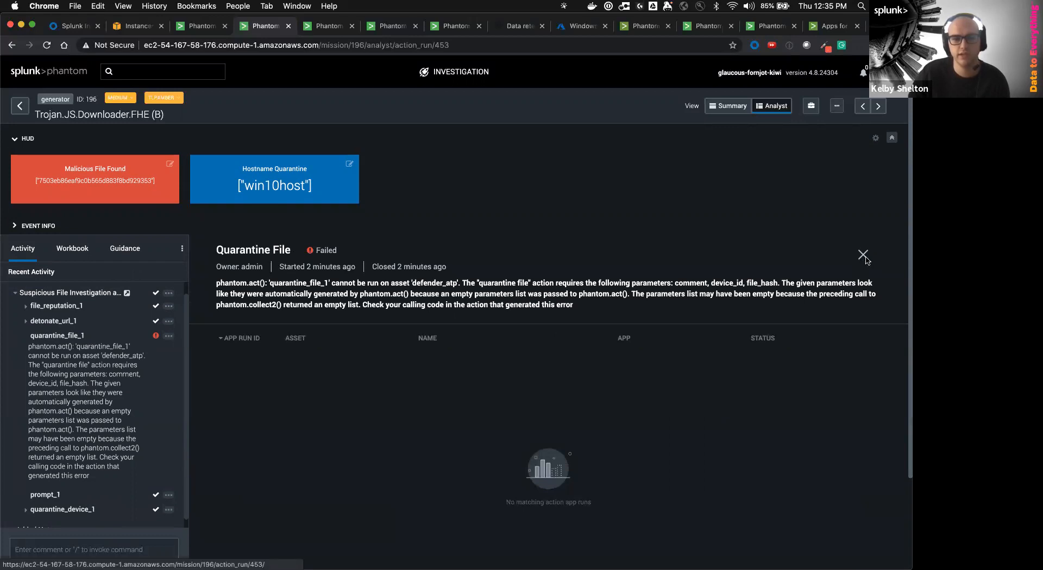
{"action": "left_click", "coordinate": [863, 256]}
Check prompt_1's approval response, then show the event's File Artifact 1289 details
{"action": "left_click", "coordinate": [479, 328]}
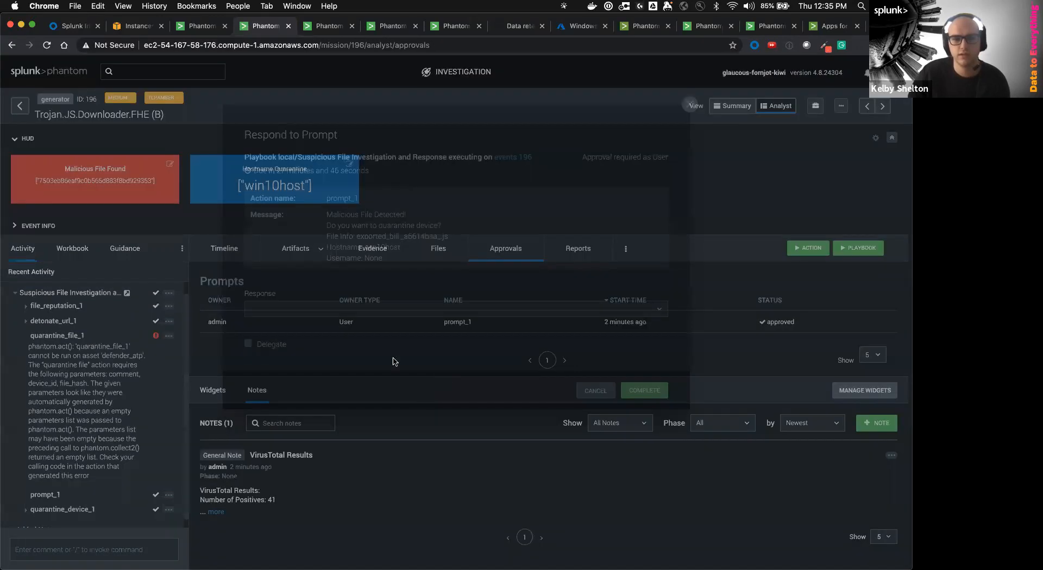
{"action": "left_click", "coordinate": [690, 104]}
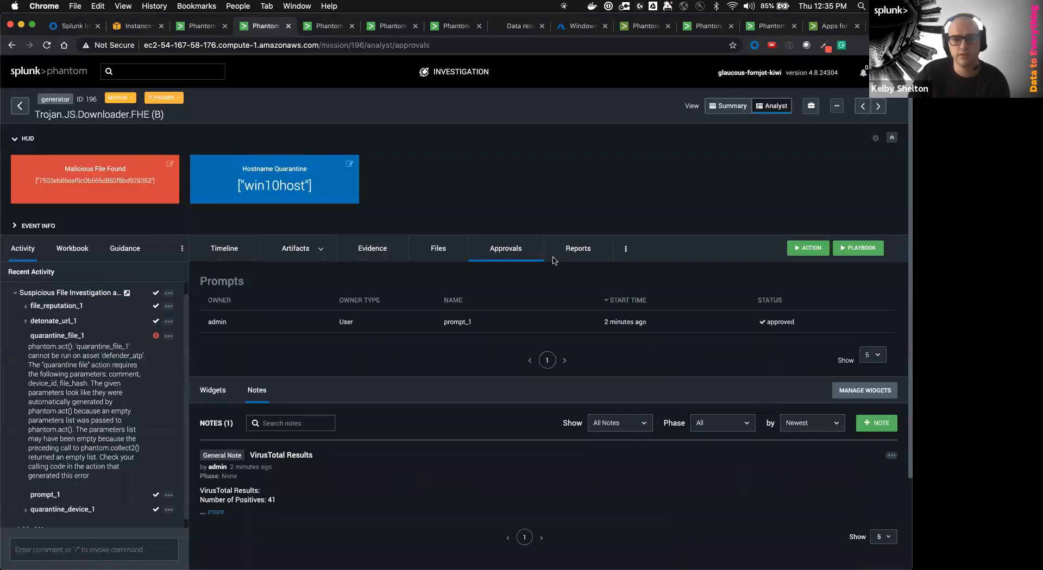
{"action": "left_click", "coordinate": [298, 251]}
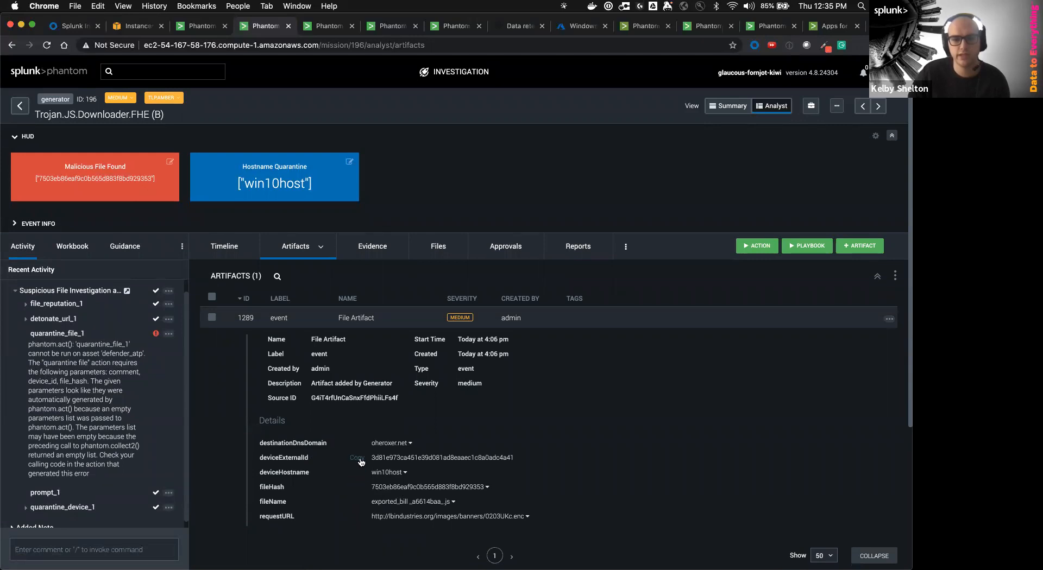
Start a new quarantine file action targeting the defender_atp asset
{"action": "left_click", "coordinate": [755, 251]}
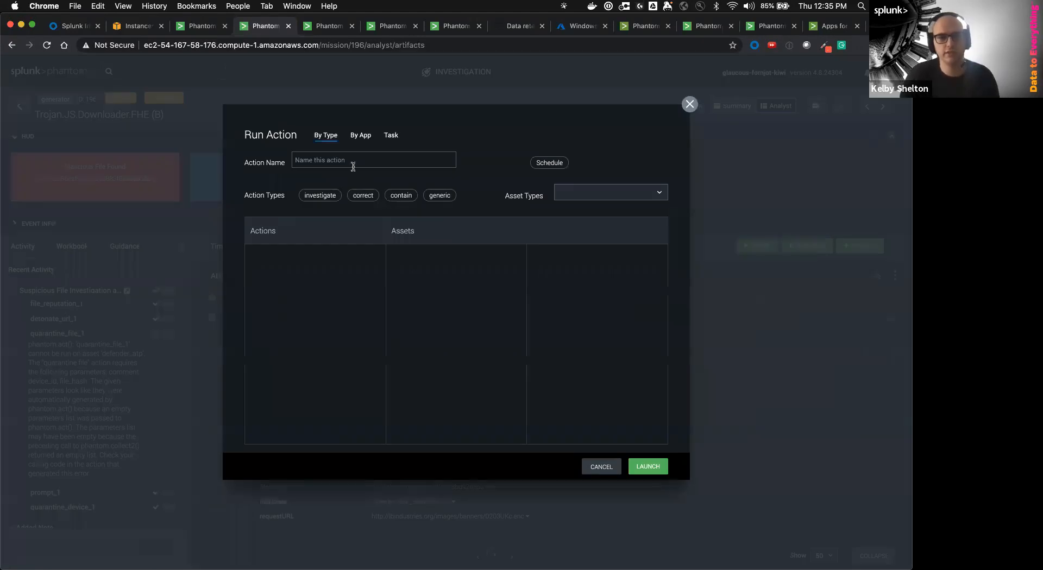
{"action": "left_click", "coordinate": [296, 231]}
{"action": "type", "text": "quarantine"}
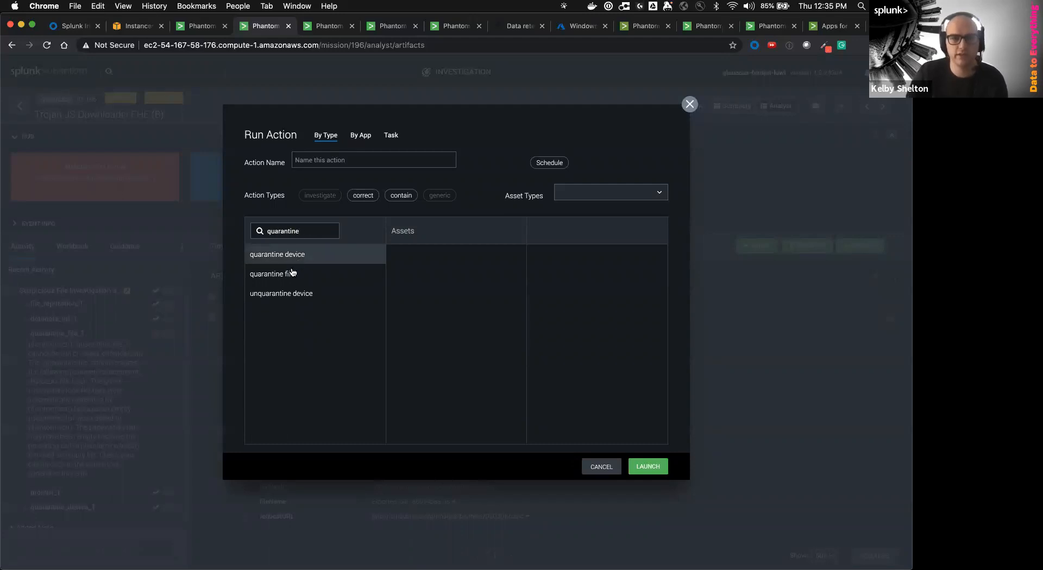
{"action": "left_click", "coordinate": [321, 274]}
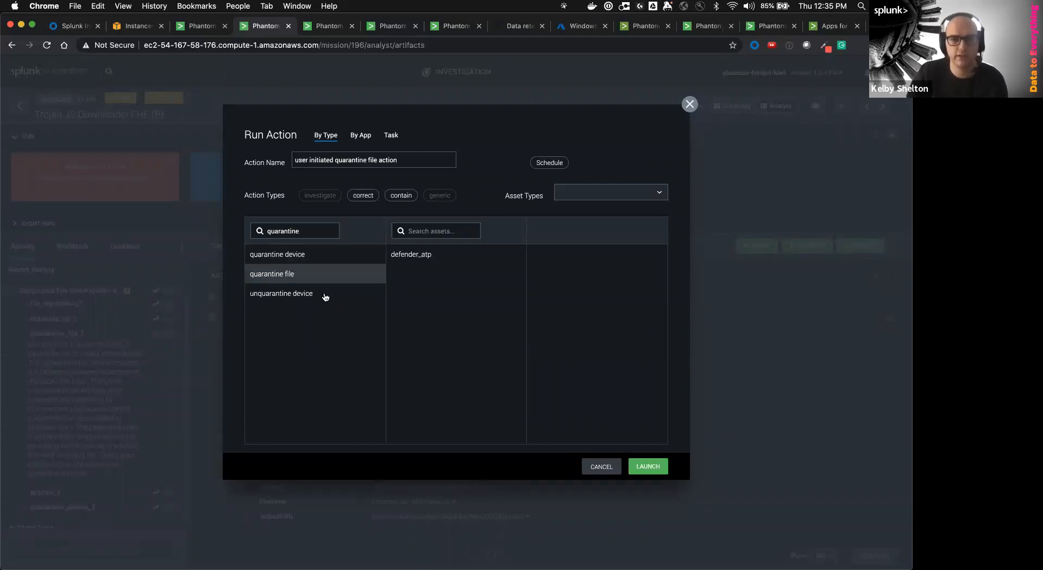
{"action": "left_click", "coordinate": [475, 256]}
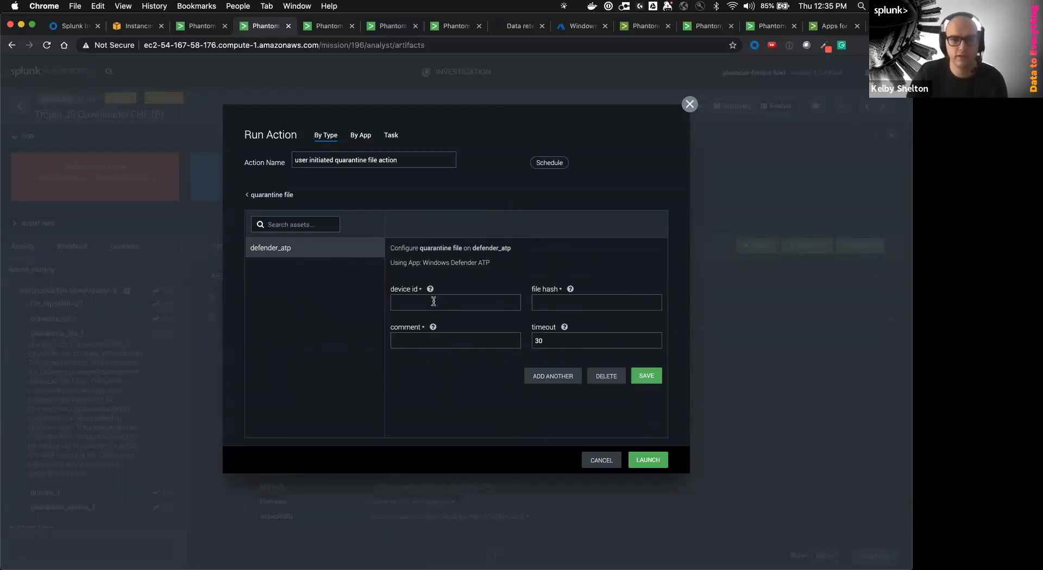
Fill in file hash 9c3d38490b507464ca8fcd1d5172141e, device id and comment 'Phantom Quarantine', then save
{"action": "left_click", "coordinate": [545, 302]}
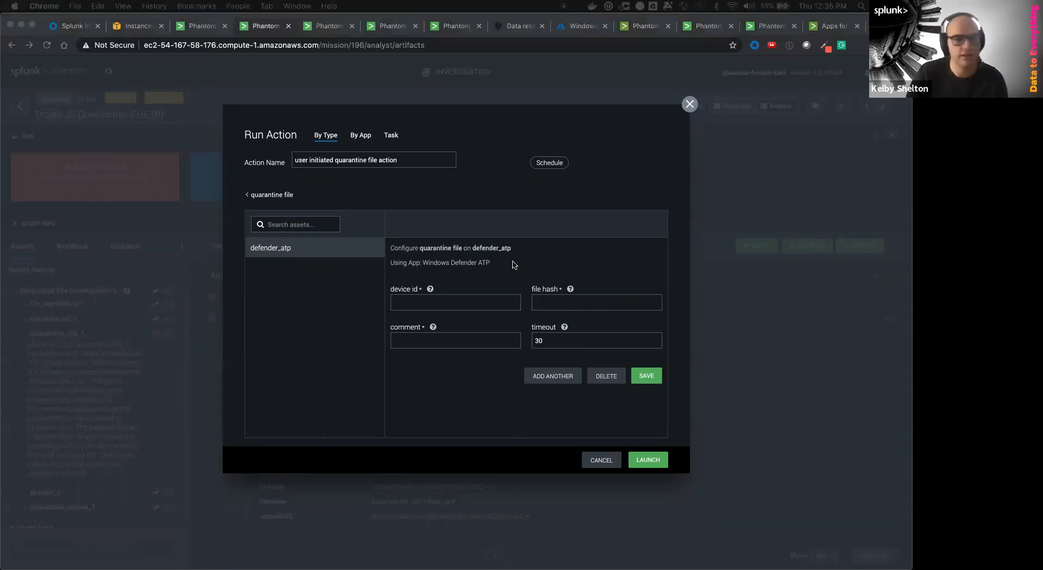
{"action": "left_click", "coordinate": [554, 308]}
{"action": "type", "text": "9c3d38490b507464ca8fcd1d5172141e"}
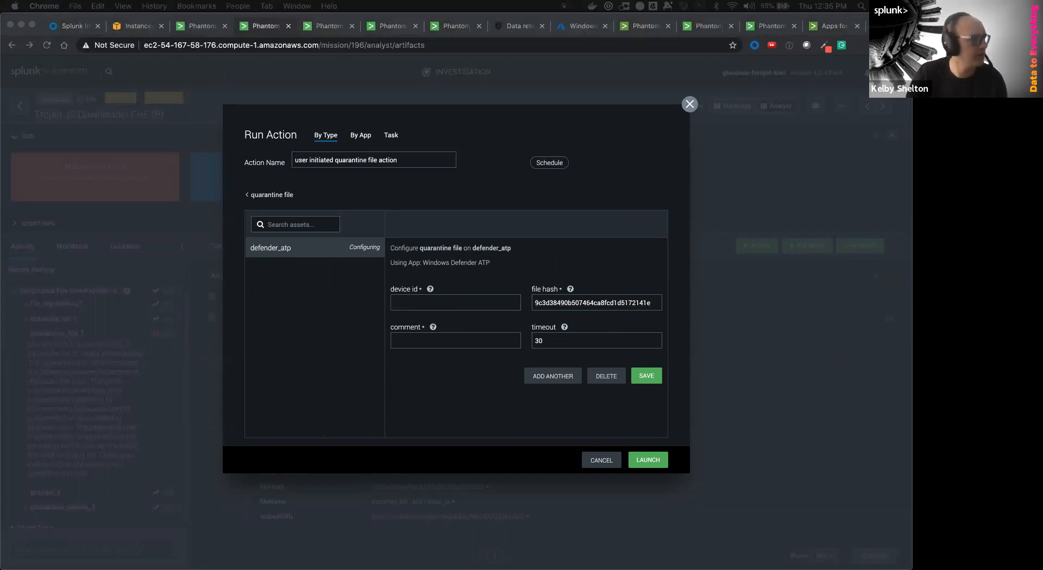
{"action": "left_click", "coordinate": [396, 302]}
{"action": "key", "text": "super+v"}
{"action": "left_click", "coordinate": [427, 335]}
{"action": "type", "text": "P"}
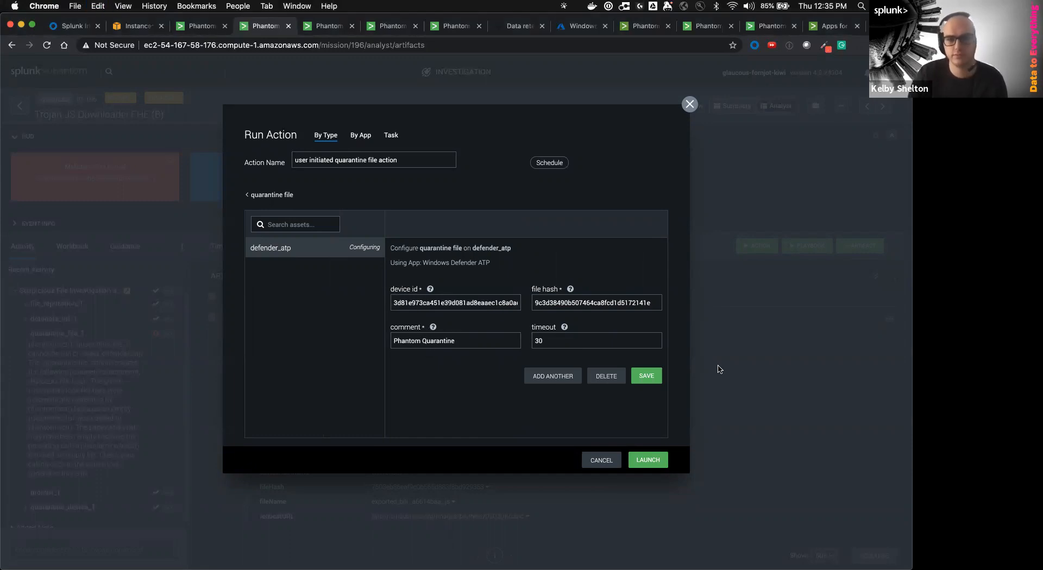
{"action": "left_click", "coordinate": [646, 376]}
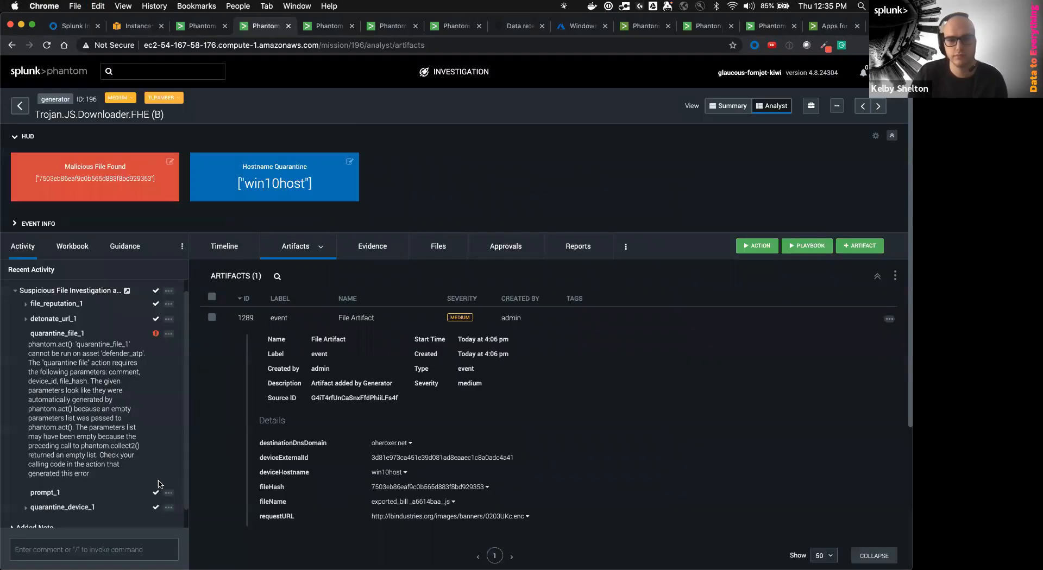
Open the new quarantine file action's results and review the rejected file_hash value
{"action": "scroll", "coordinate": [94, 446], "scroll_direction": "down", "scroll_amount": 1}
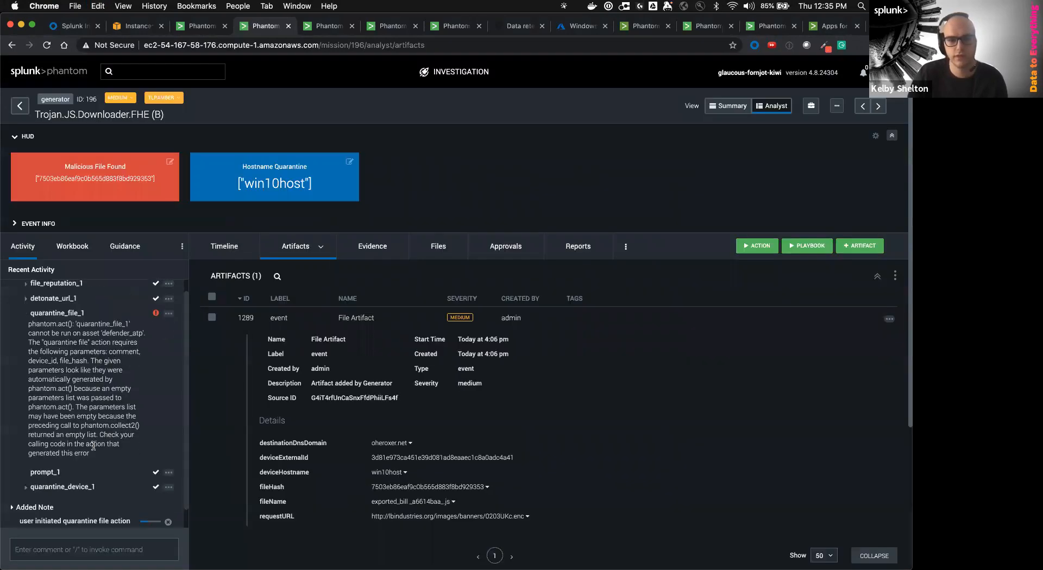
{"action": "left_click", "coordinate": [93, 525]}
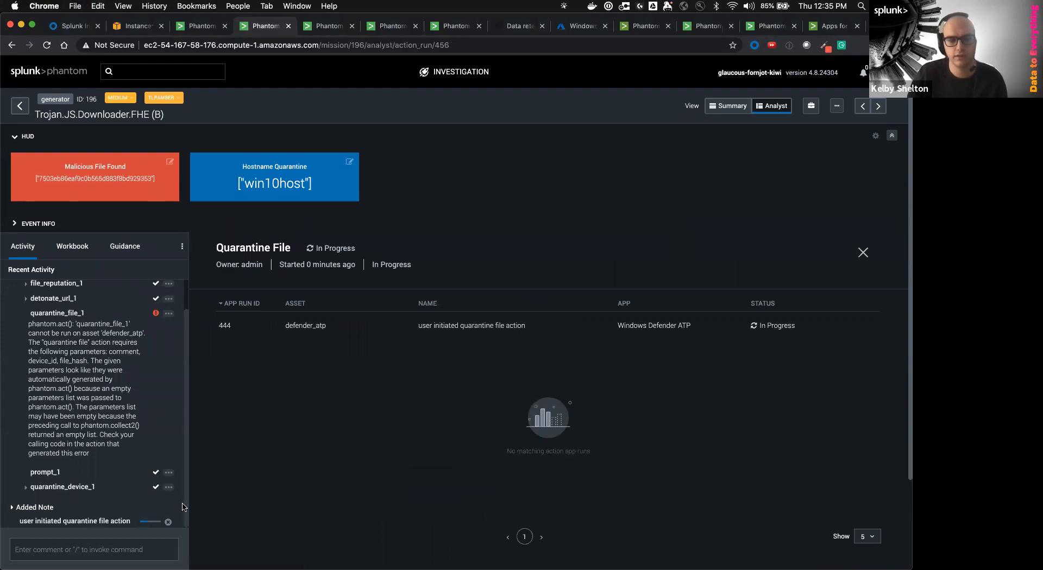
{"action": "scroll", "coordinate": [126, 506], "scroll_direction": "down", "scroll_amount": 1}
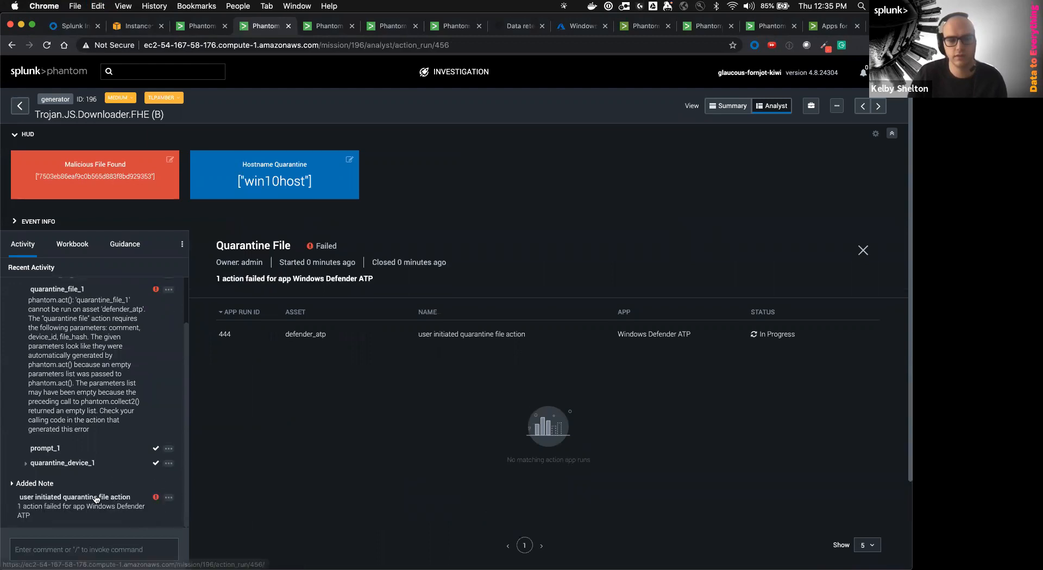
{"action": "left_click", "coordinate": [97, 498]}
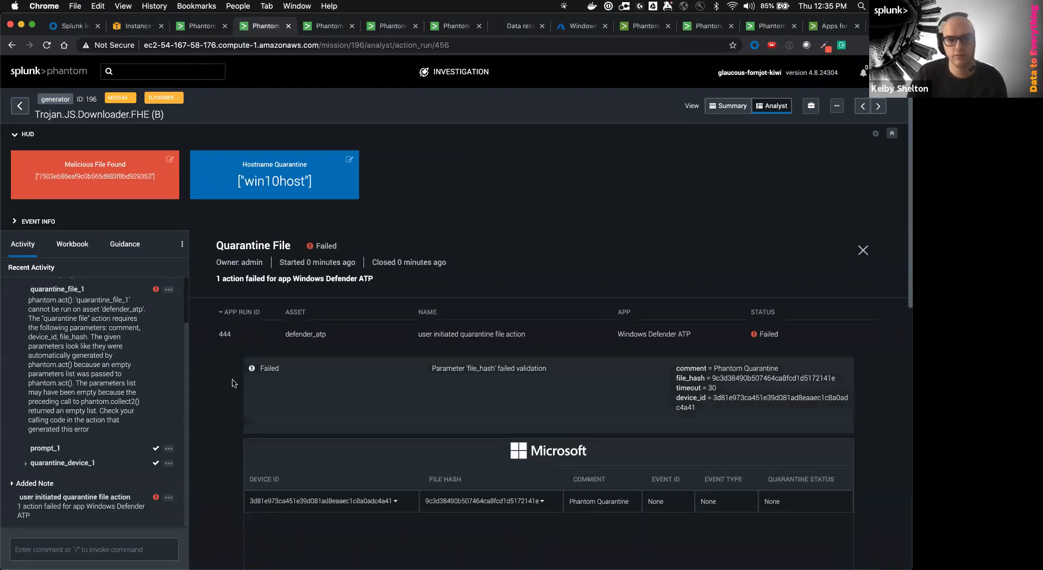
{"action": "scroll", "coordinate": [754, 374], "scroll_direction": "down", "scroll_amount": 1}
{"action": "triple_click", "coordinate": [727, 369]}
{"action": "left_click", "coordinate": [724, 382]}
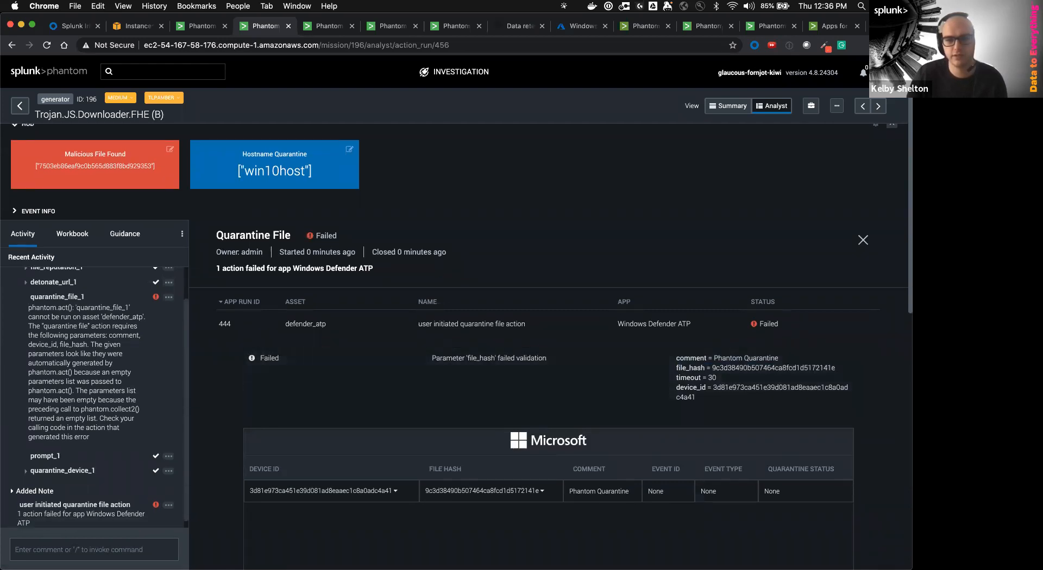
{"action": "scroll", "coordinate": [61, 303], "scroll_direction": "up", "scroll_amount": 1}
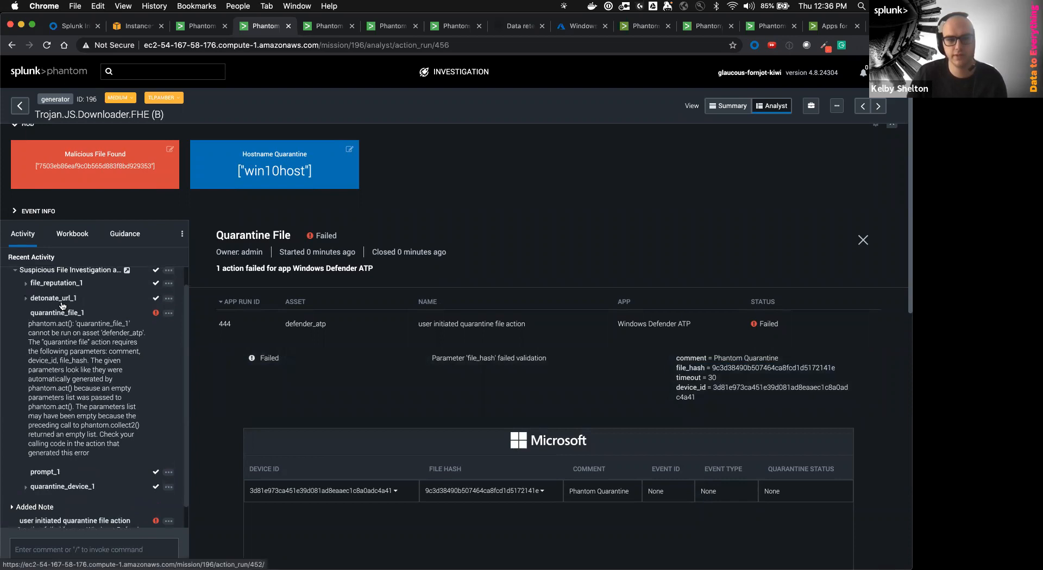
Open the file_reputation_1 VirusTotal results and expand the full JSON tree
{"action": "left_click", "coordinate": [62, 284]}
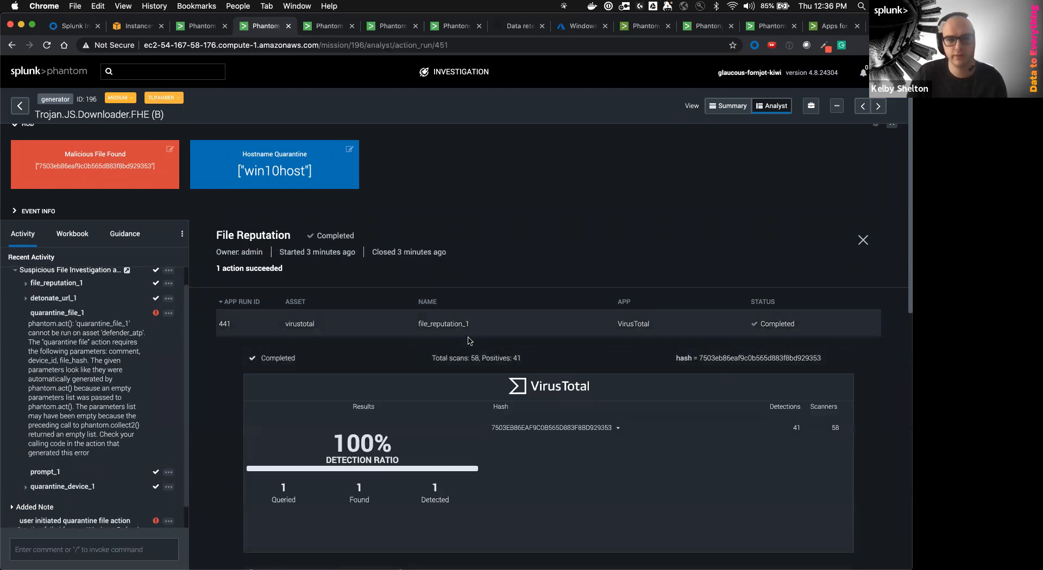
{"action": "scroll", "coordinate": [466, 364], "scroll_direction": "down", "scroll_amount": 2}
{"action": "left_click", "coordinate": [429, 502]}
{"action": "left_click", "coordinate": [283, 497]}
{"action": "scroll", "coordinate": [512, 319], "scroll_direction": "down", "scroll_amount": 6}
Find the sha1 field and copy the hash 7b1df46b55abcd83d489afb023d6a905e0b2fcca
{"action": "key", "text": "super+f"}
{"action": "type", "text": "sha1"}
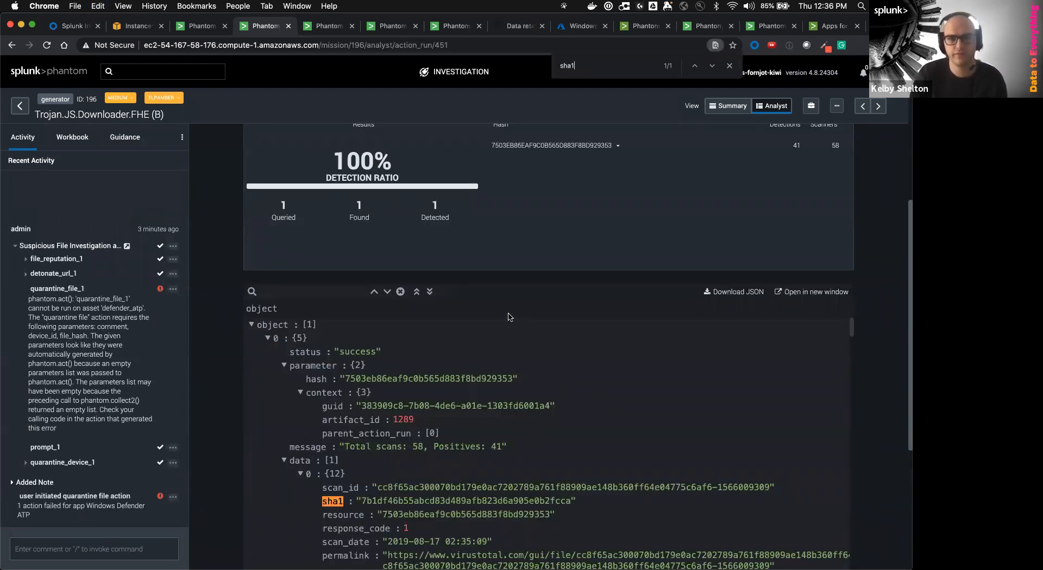
{"action": "double_click", "coordinate": [457, 501]}
{"action": "key", "text": "super+c"}
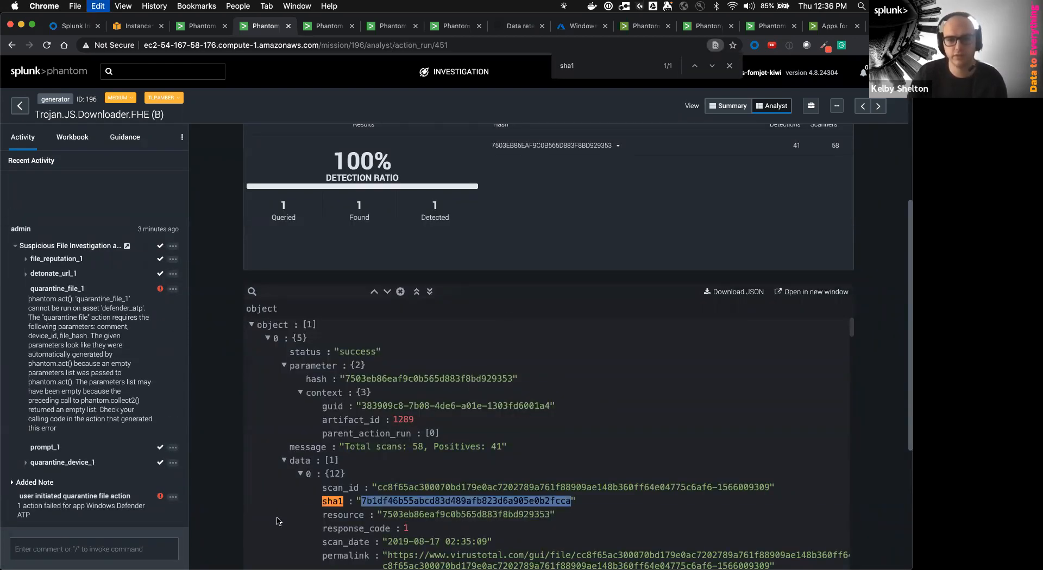
Rerun the failed quarantine file action from its options menu
{"action": "left_click", "coordinate": [173, 497]}
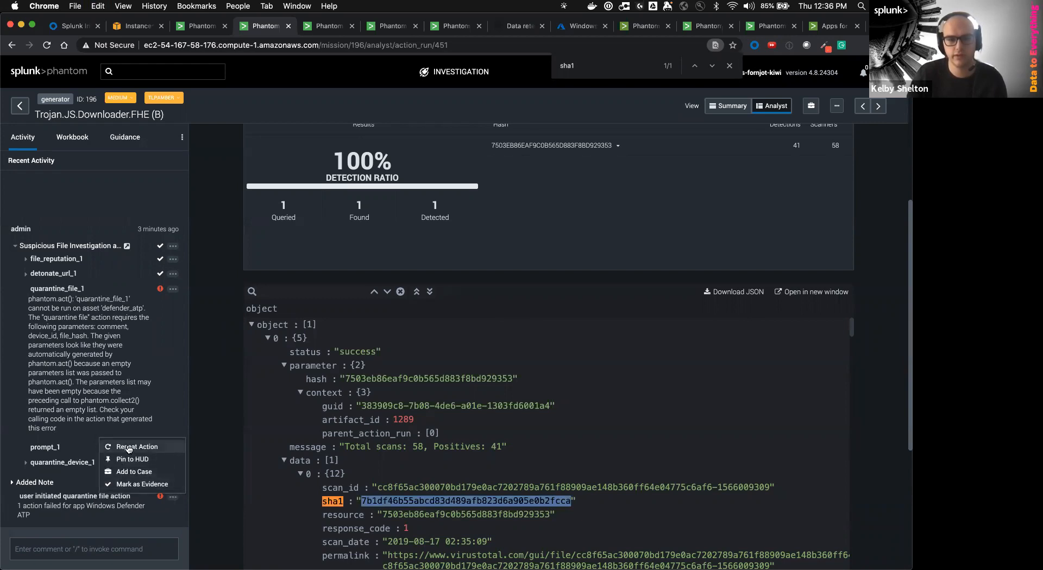
{"action": "left_click", "coordinate": [176, 499]}
{"action": "left_click", "coordinate": [173, 498]}
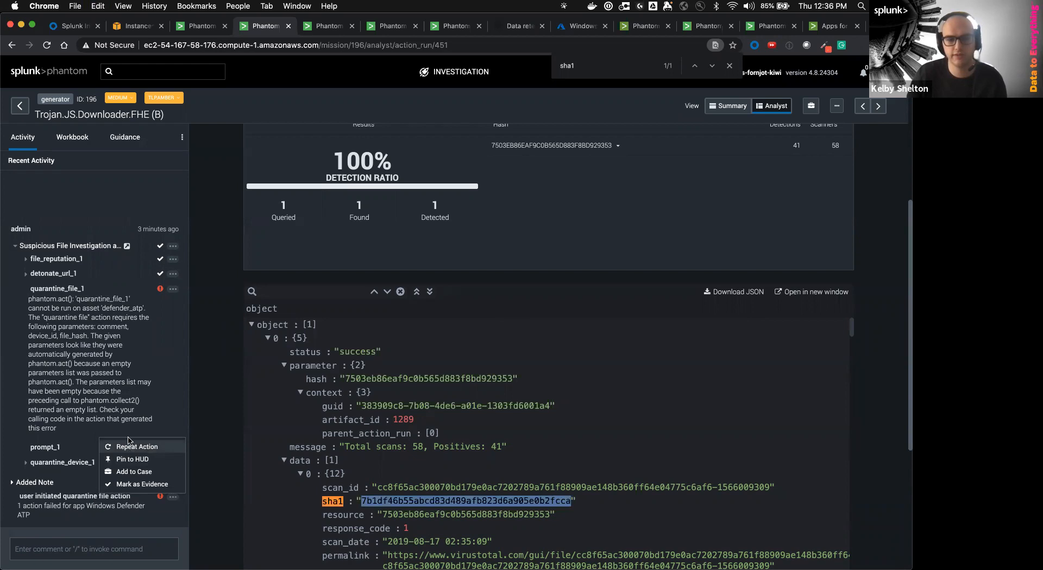
{"action": "left_click", "coordinate": [127, 451]}
Replace the file hash with the copied SHA1, save for defender_atp, and launch
{"action": "double_click", "coordinate": [575, 302]}
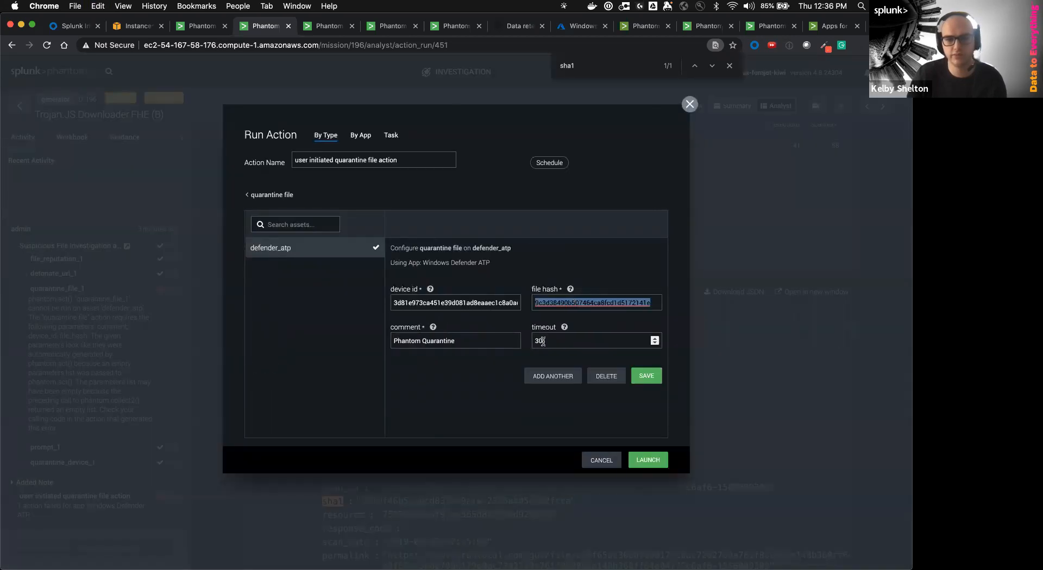
{"action": "key", "text": "cmd+v"}
{"action": "left_click", "coordinate": [646, 376]}
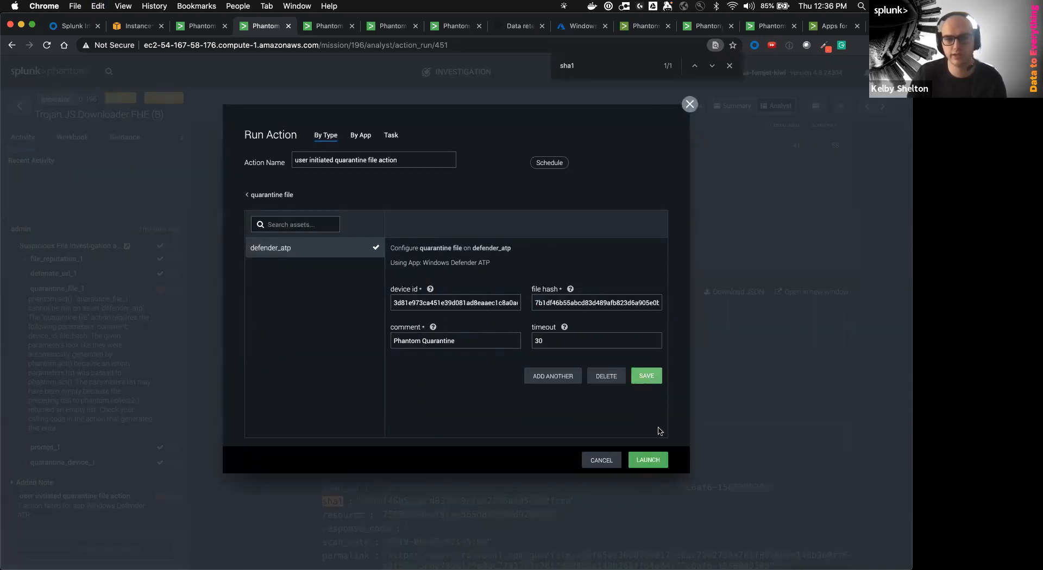
{"action": "left_click", "coordinate": [648, 460]}
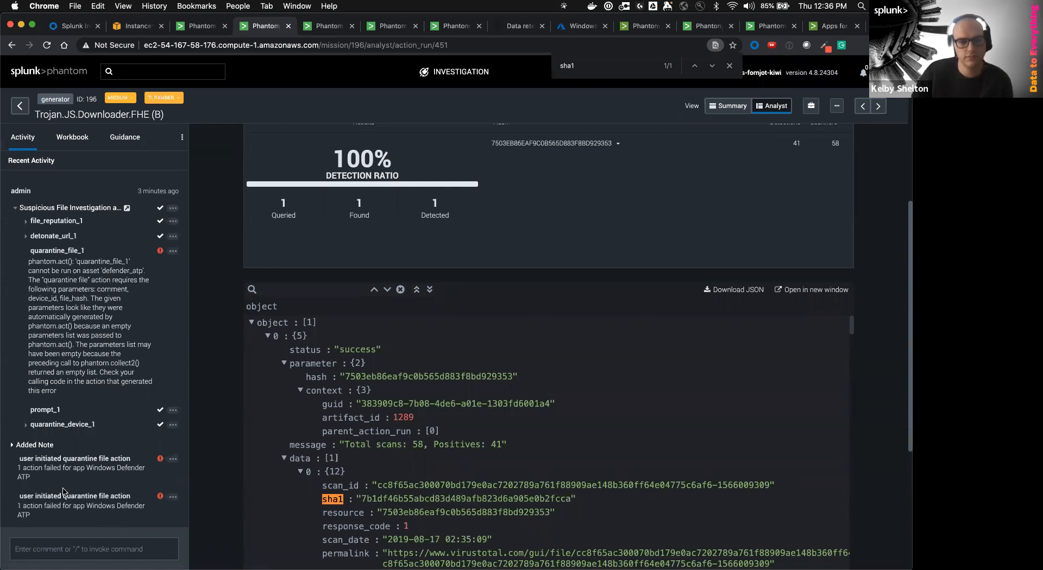
Open the latest failed quarantine run and read its 404 error message
{"action": "left_click", "coordinate": [64, 496]}
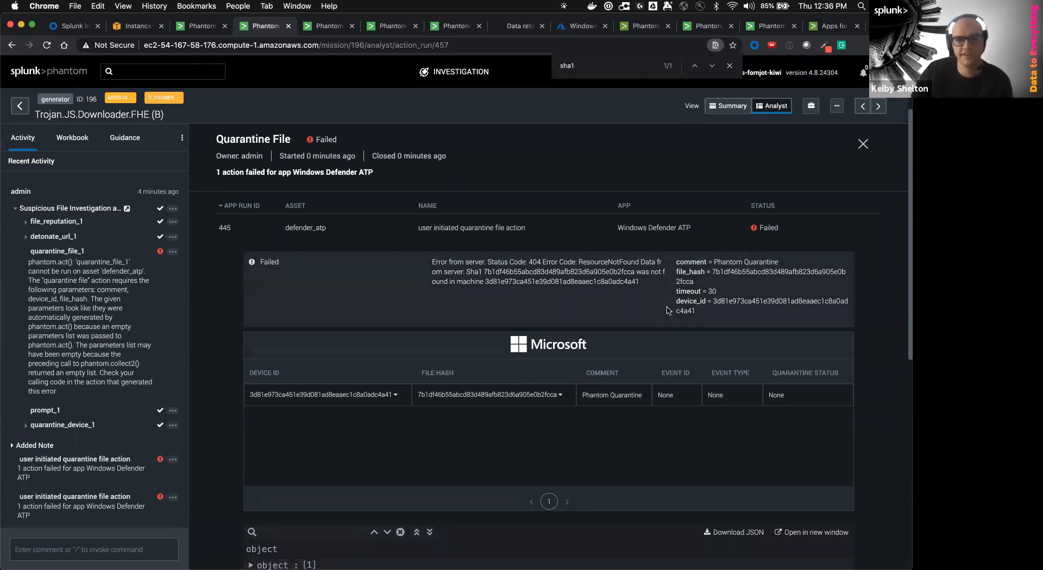
{"action": "left_click_drag", "start_coordinate": [639, 284], "coordinate": [517, 282]}
{"action": "left_click", "coordinate": [425, 357]}
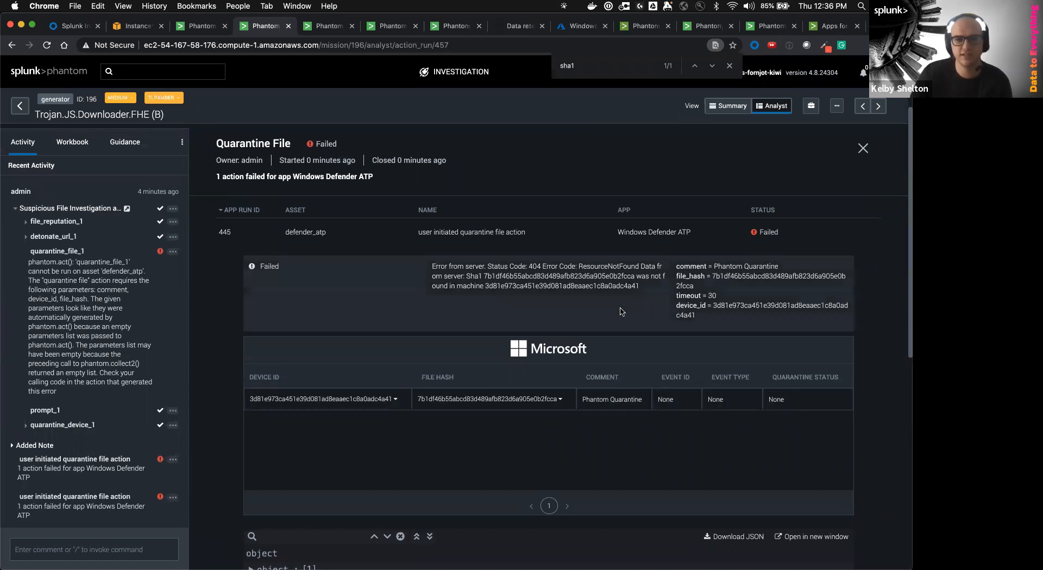
{"action": "triple_click", "coordinate": [491, 277]}
{"action": "left_click", "coordinate": [498, 282]}
{"action": "triple_click", "coordinate": [505, 285]}
{"action": "left_click", "coordinate": [509, 287]}
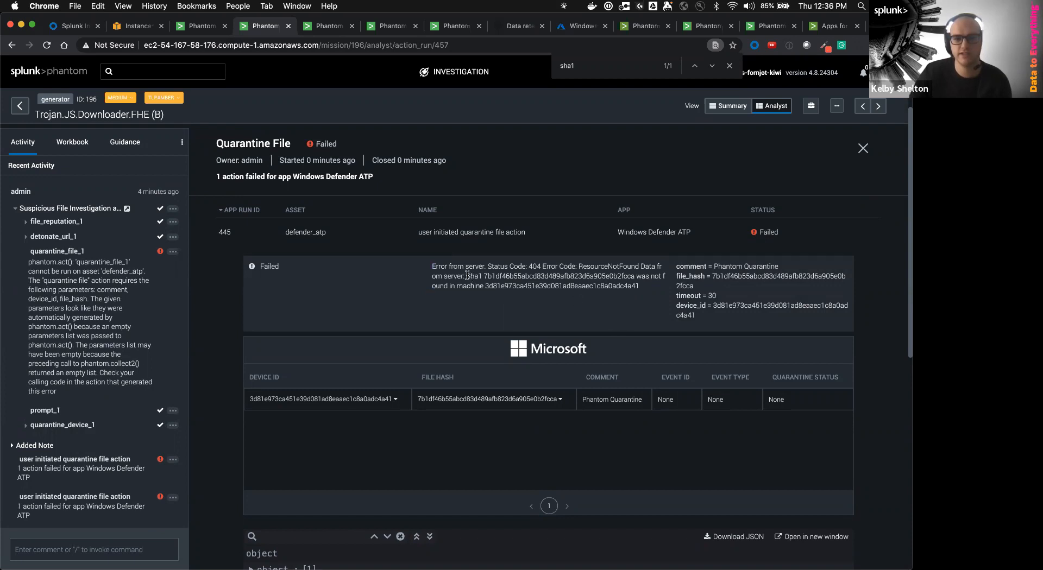
Check the SHA1 hash cited in the not-found error, then close the action details
{"action": "left_click_drag", "start_coordinate": [466, 276], "coordinate": [485, 294]}
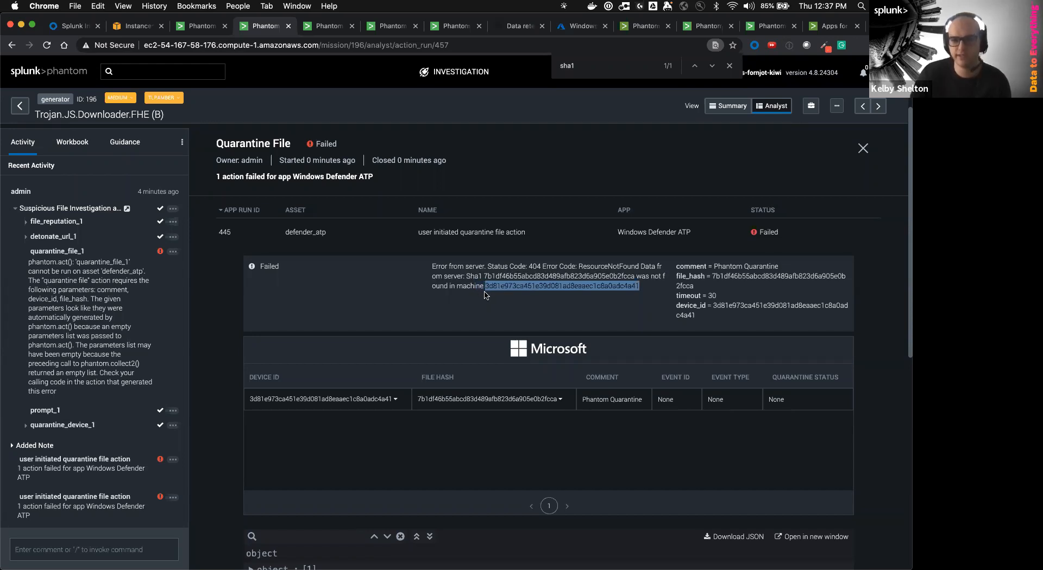
{"action": "left_click", "coordinate": [638, 286]}
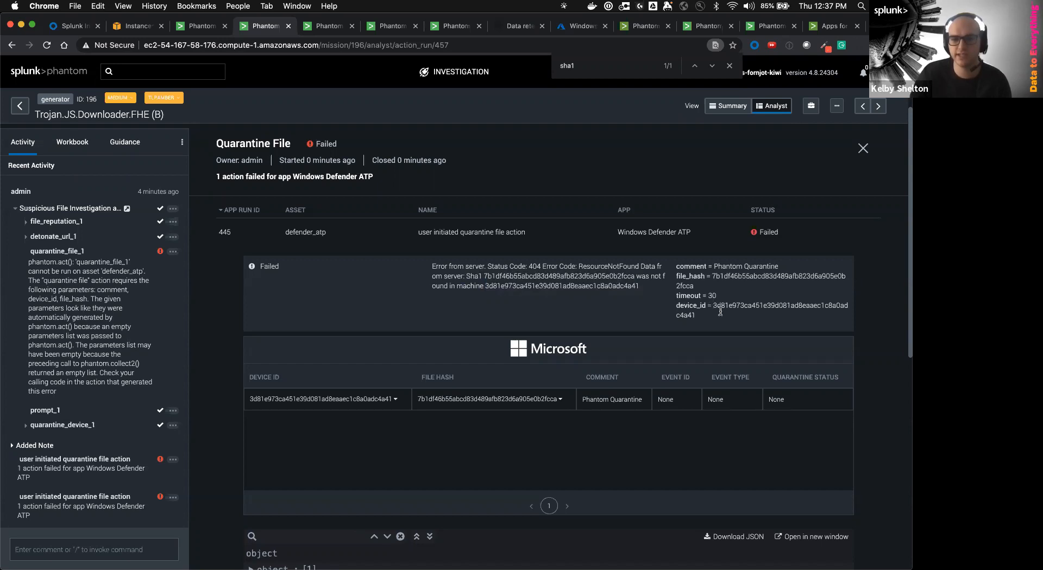
{"action": "left_click_drag", "start_coordinate": [580, 272], "coordinate": [479, 286]}
{"action": "left_click", "coordinate": [480, 282]}
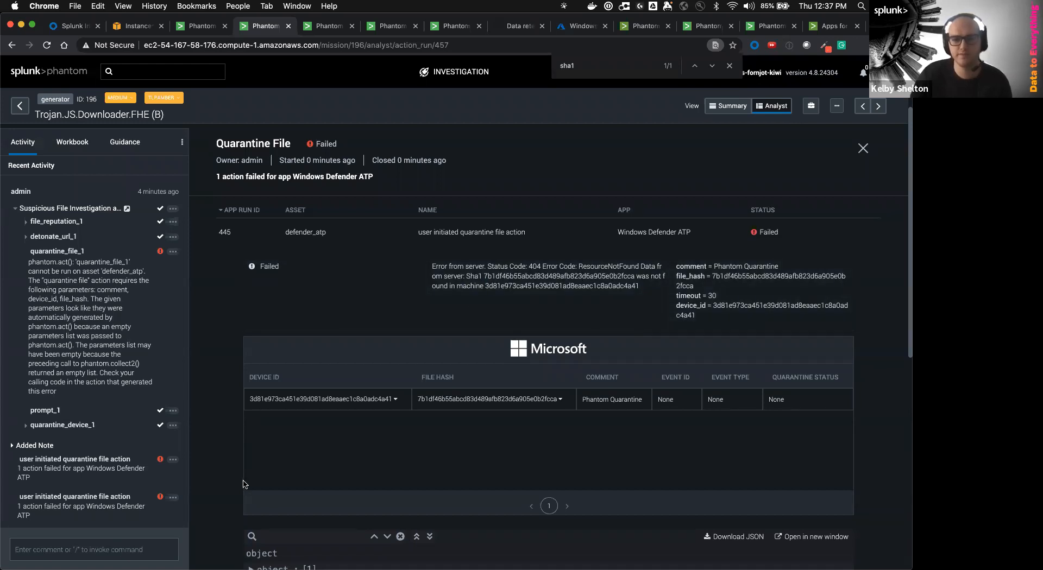
{"action": "left_click", "coordinate": [862, 148]}
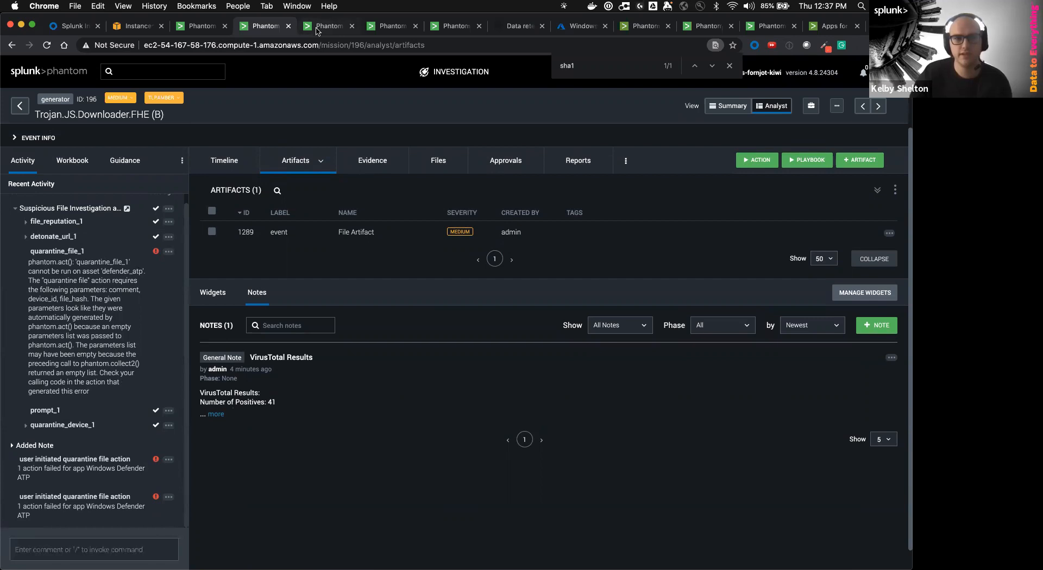
Move from the quarantine_file_1 error to the playbook editor tab
{"action": "left_click_drag", "start_coordinate": [30, 263], "coordinate": [134, 395]}
{"action": "left_click", "coordinate": [134, 395]}
{"action": "left_click", "coordinate": [333, 27]}
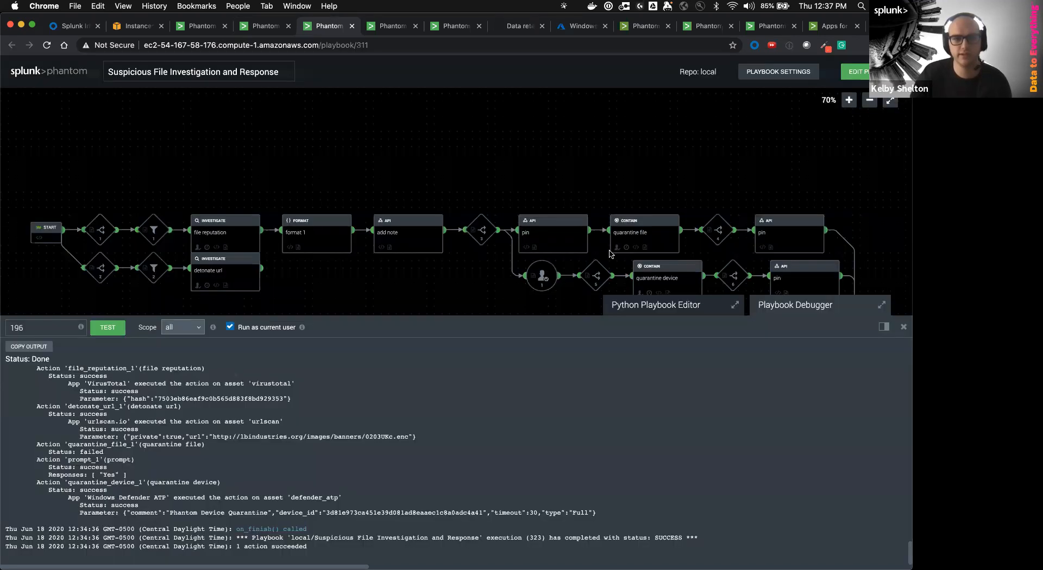
{"action": "left_click_drag", "start_coordinate": [446, 166], "coordinate": [455, 154]}
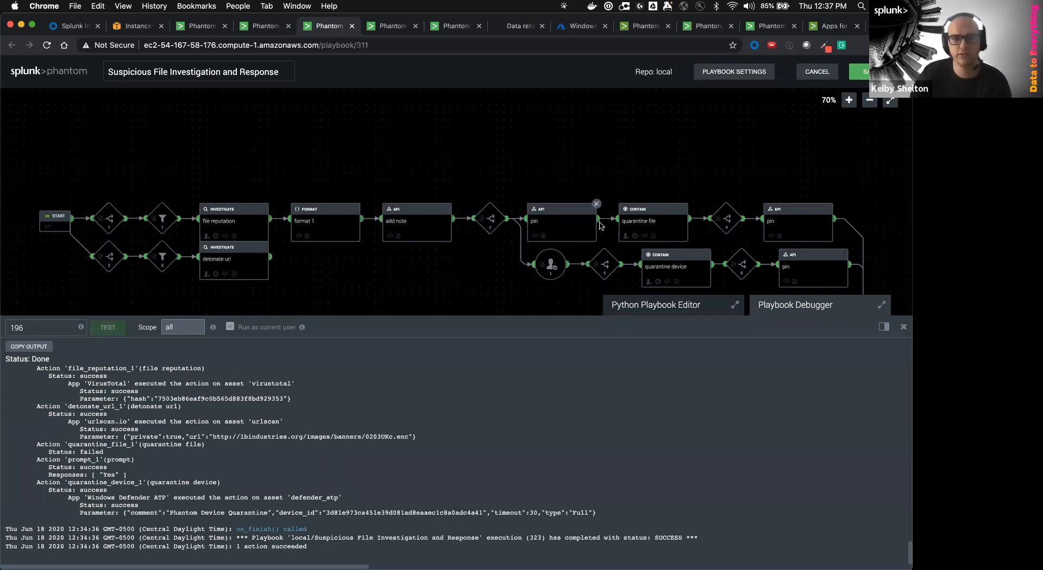
Open the quarantine file block for defender_atp and view the device_id data path choices
{"action": "left_click", "coordinate": [655, 229]}
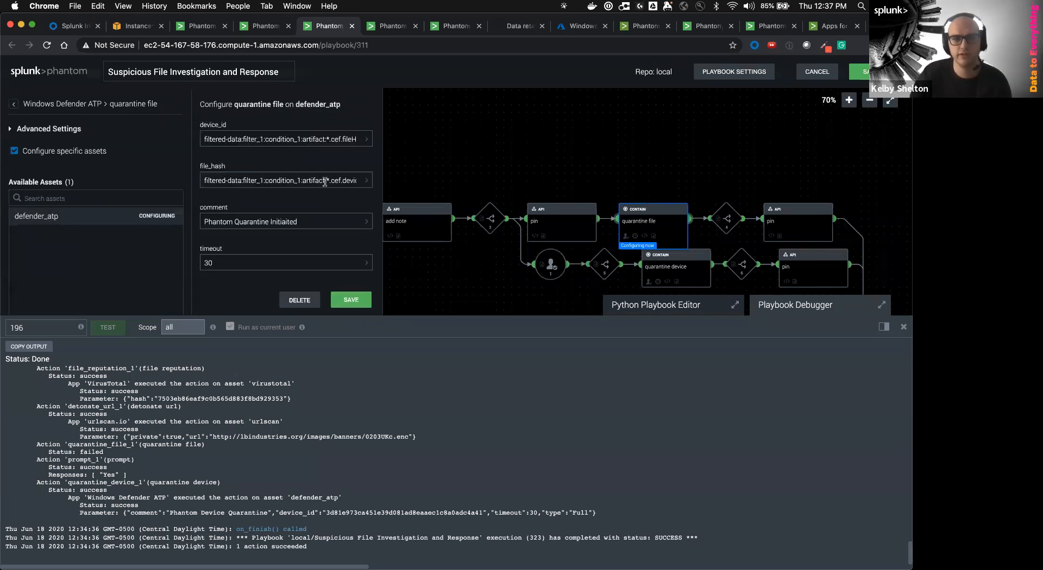
{"action": "left_click_drag", "start_coordinate": [315, 181], "coordinate": [387, 180]}
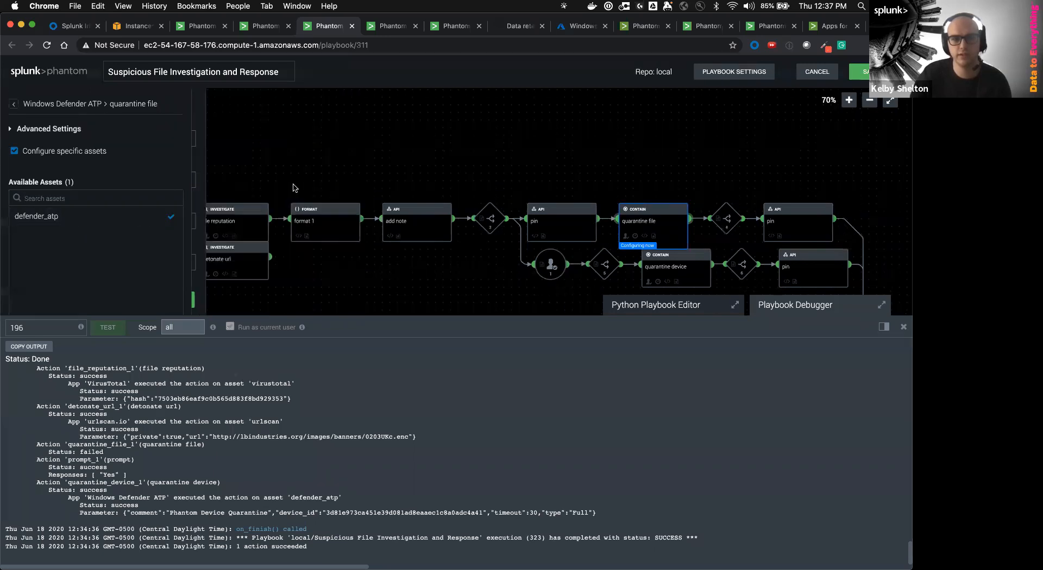
{"action": "left_click", "coordinate": [81, 218]}
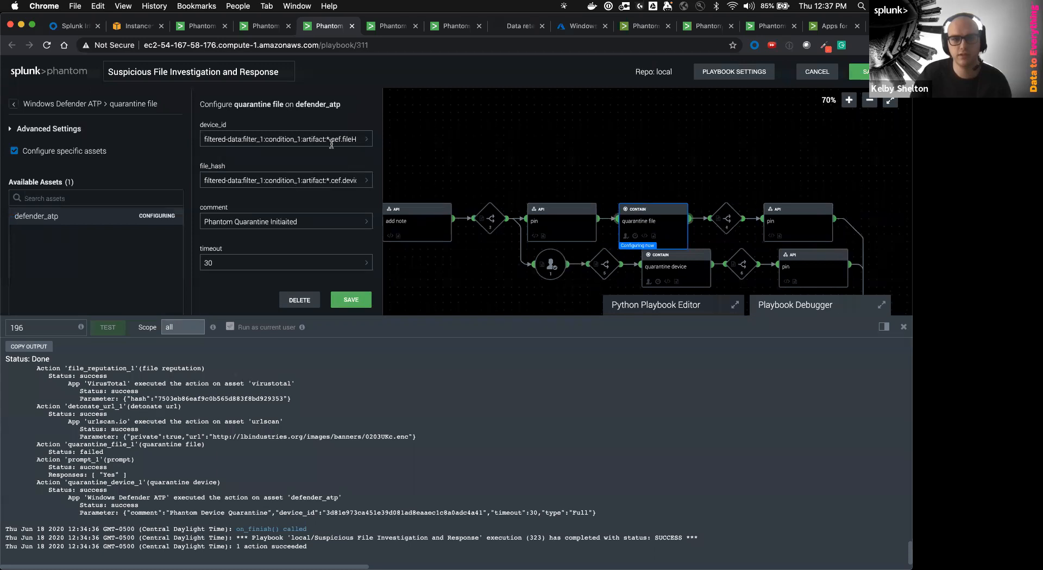
{"action": "left_click", "coordinate": [332, 142]}
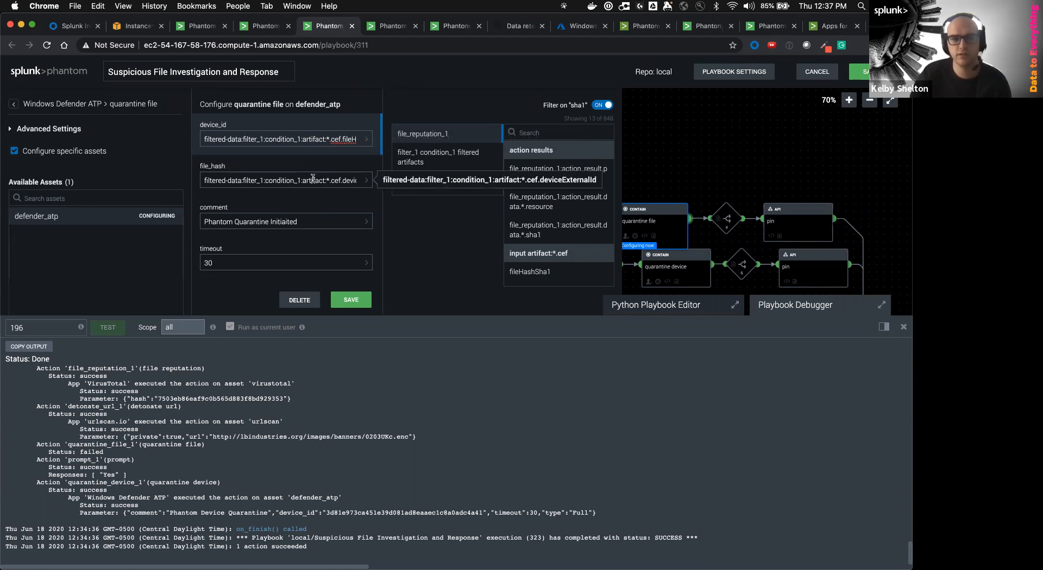
Glance back at the event's artifacts, then close the block configuration and debugger
{"action": "key", "text": "ctrl+shift+Tab"}
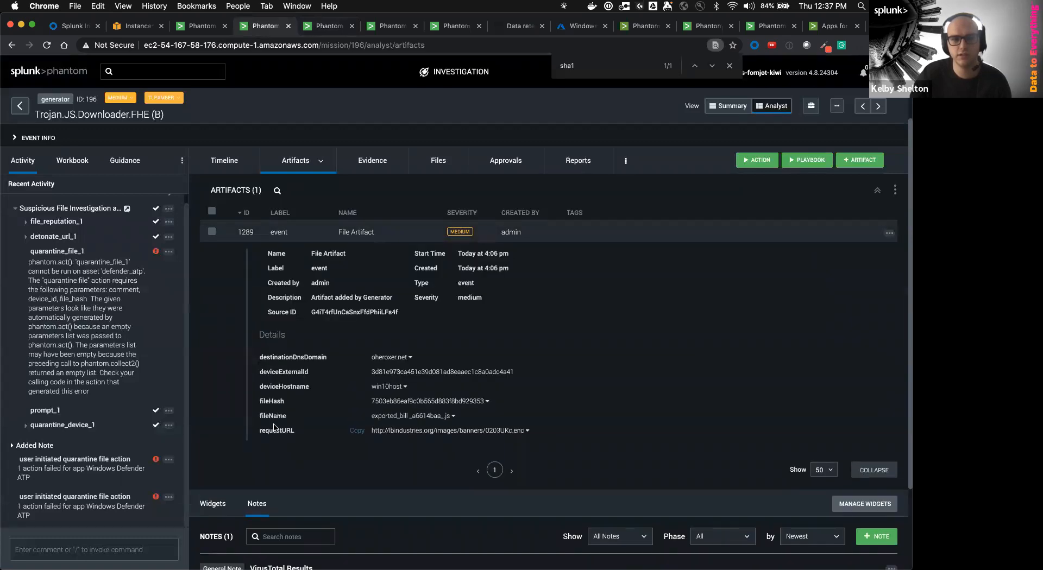
{"action": "left_click", "coordinate": [326, 30]}
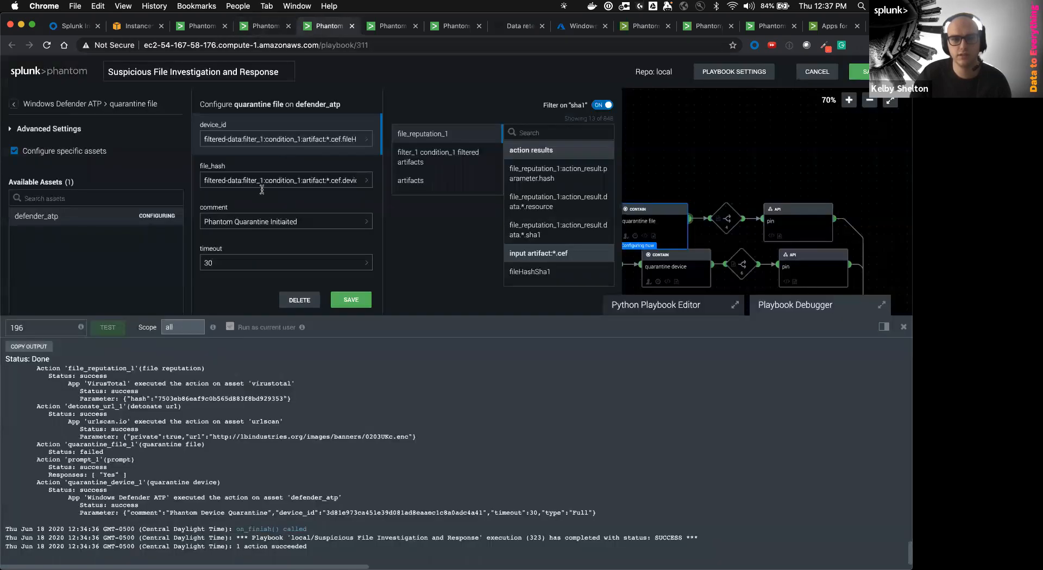
{"action": "left_click", "coordinate": [351, 300]}
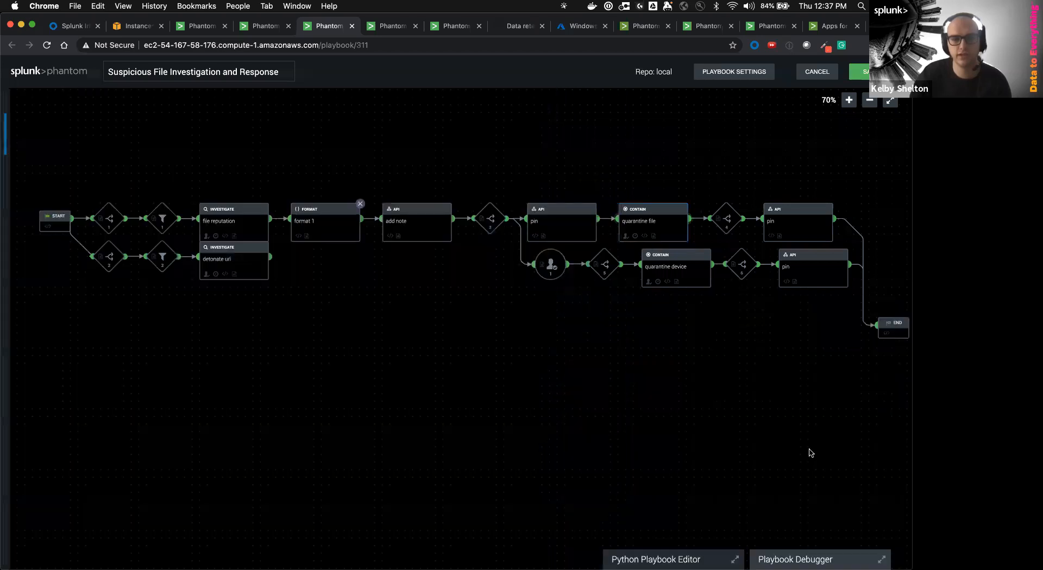
{"action": "left_click", "coordinate": [265, 26]}
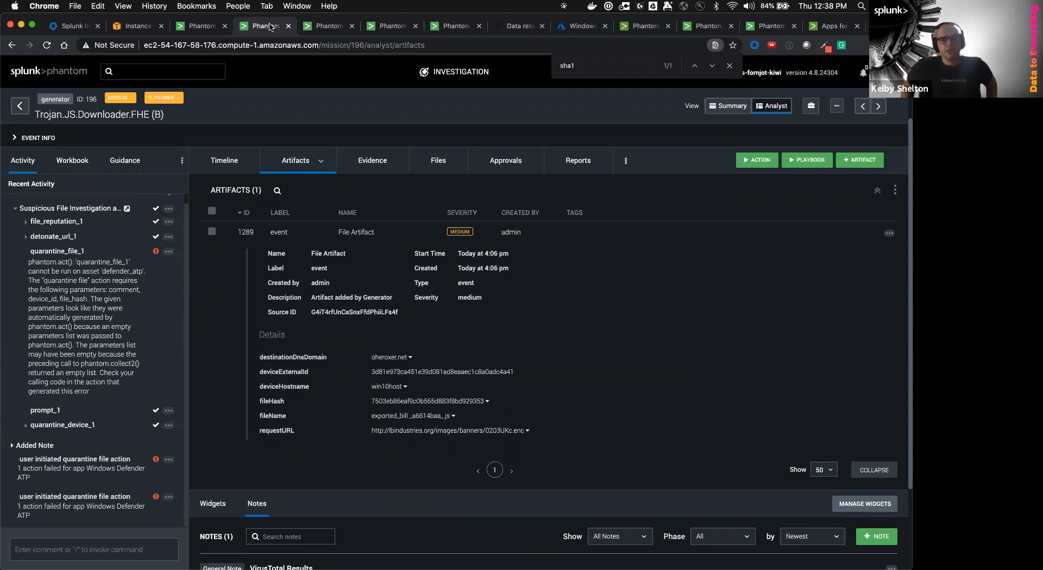
{"action": "left_click", "coordinate": [334, 28]}
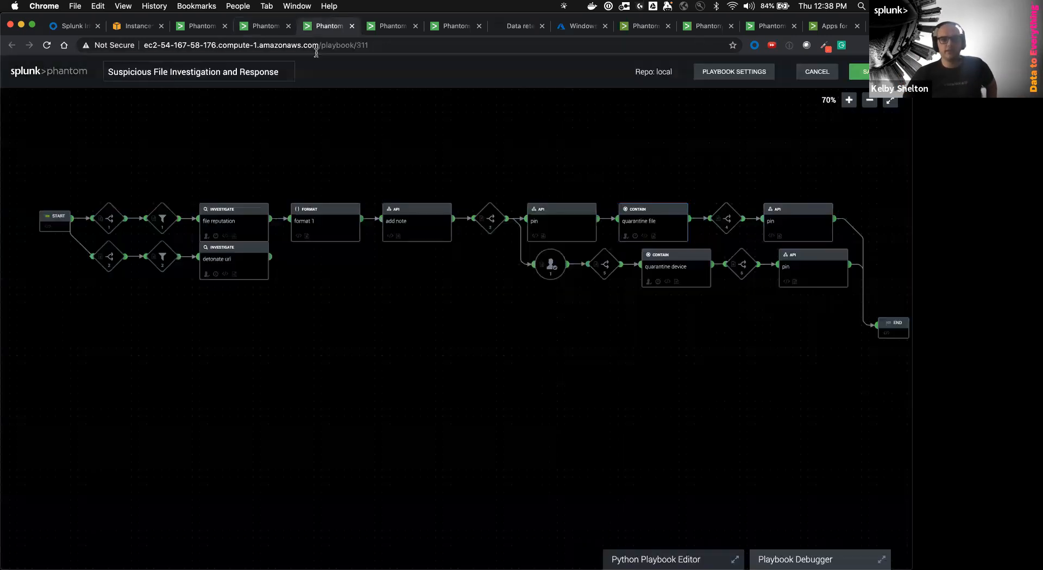
{"action": "left_click", "coordinate": [824, 28]}
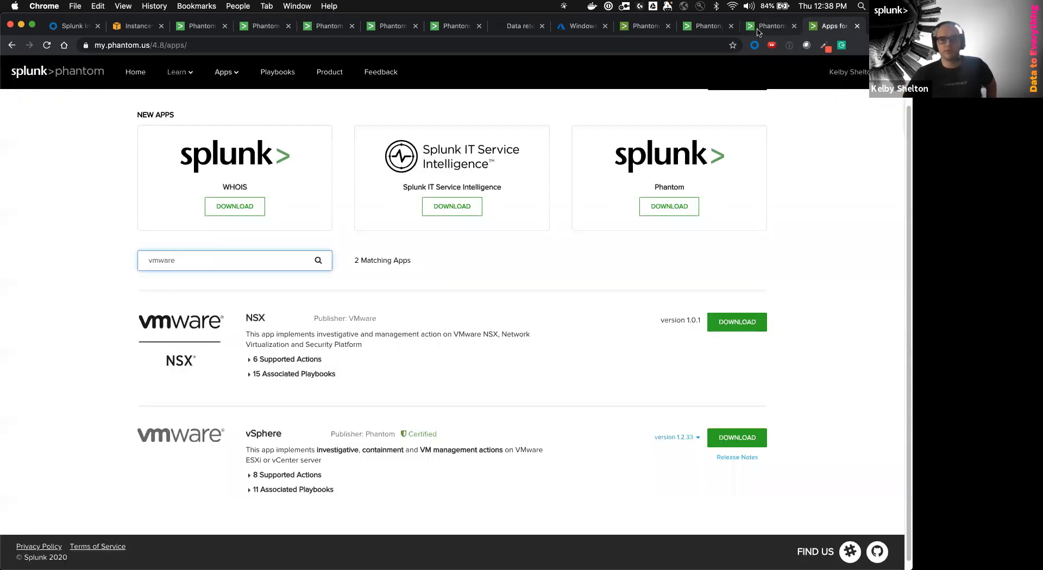
{"action": "left_click", "coordinate": [760, 28]}
{"action": "left_click", "coordinate": [552, 244]}
{"action": "left_click_drag", "start_coordinate": [552, 243], "coordinate": [562, 275]}
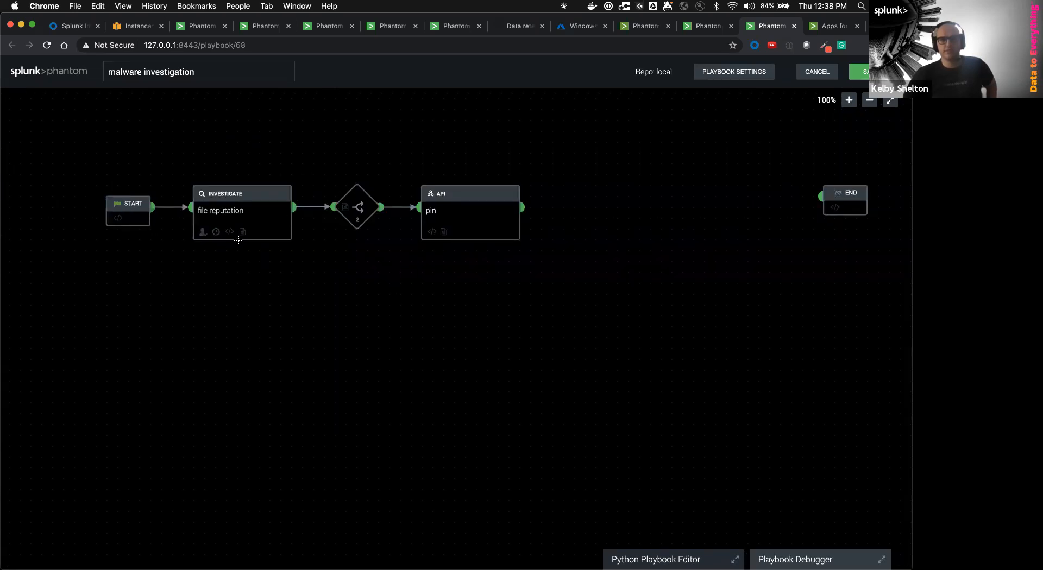
{"action": "left_click", "coordinate": [326, 25]}
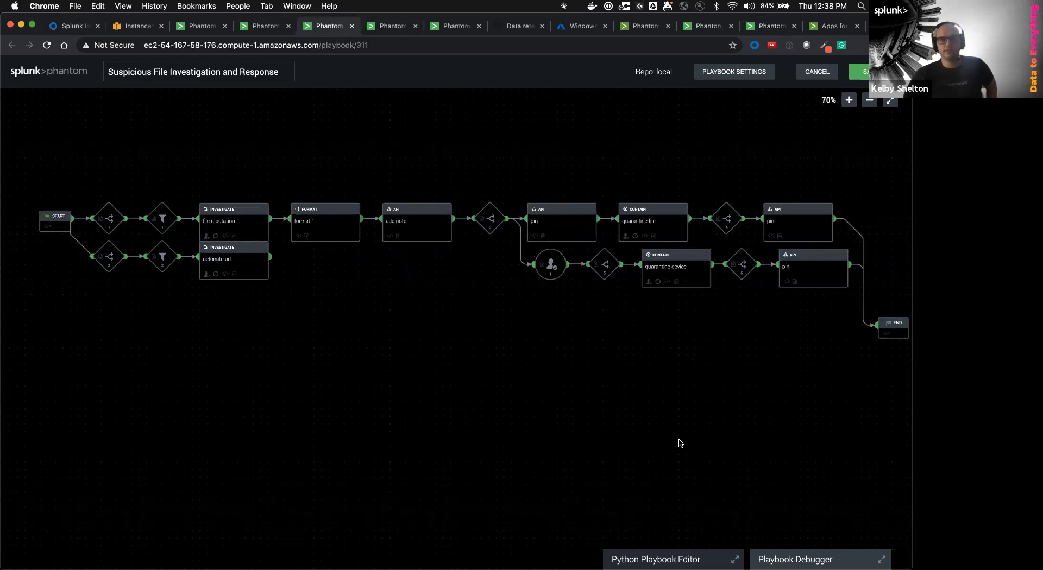